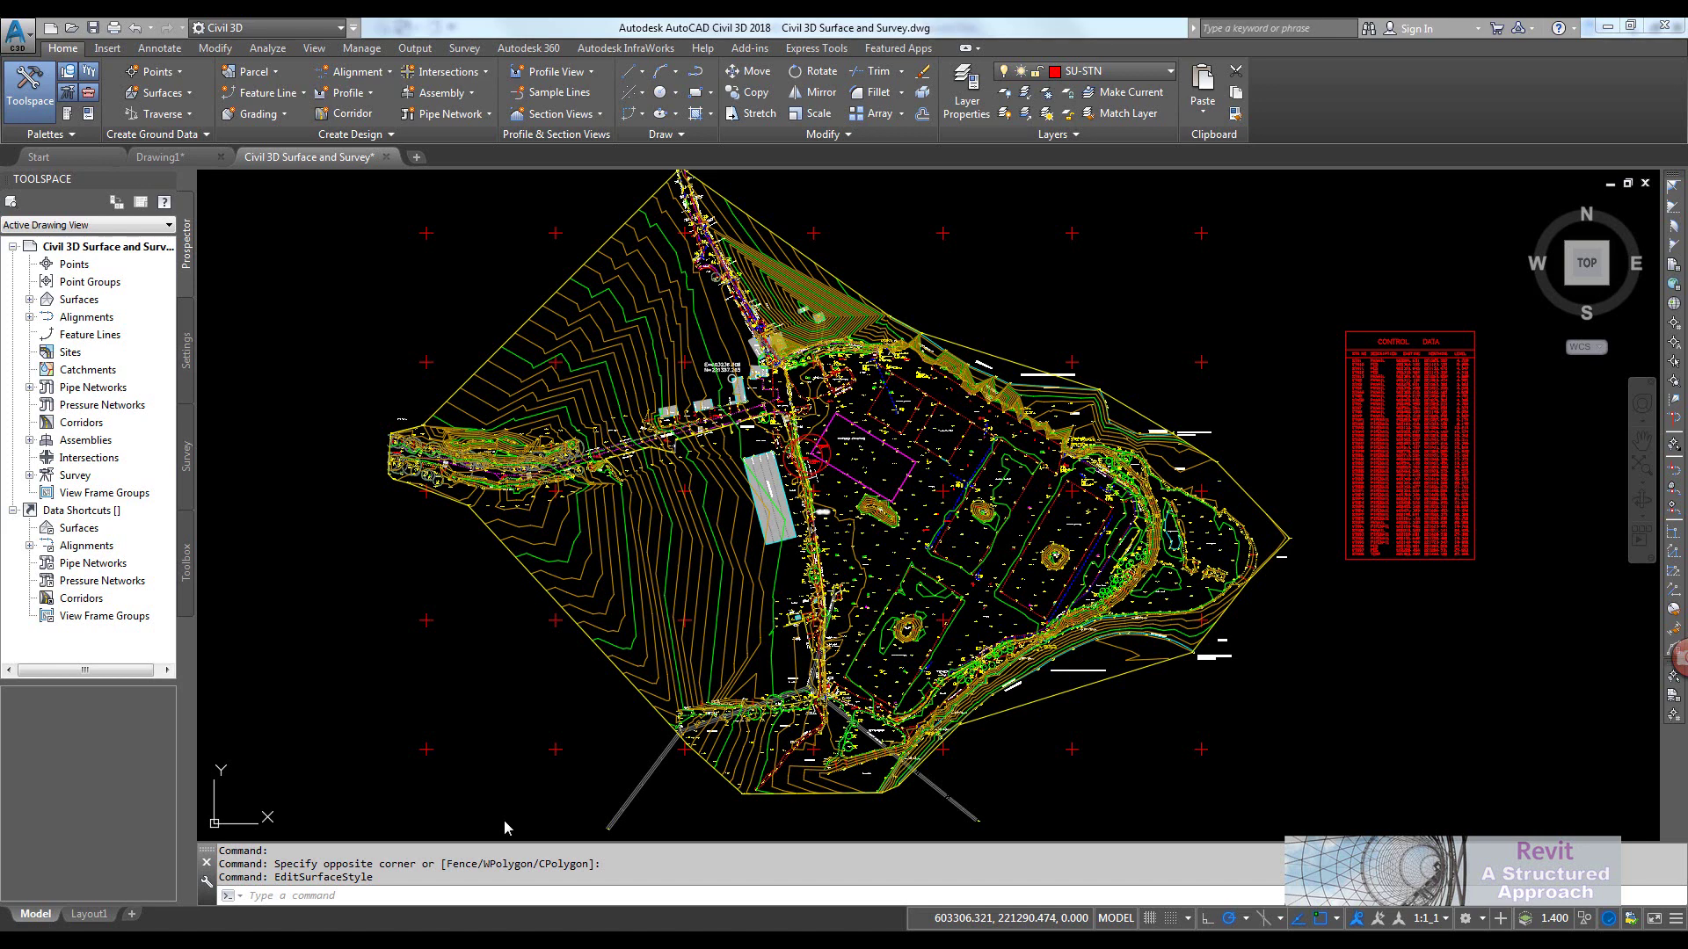
Select the EG surface contours in the drawing and open the surface's Standard style for editing
middle_drag(680, 331, 642, 352)
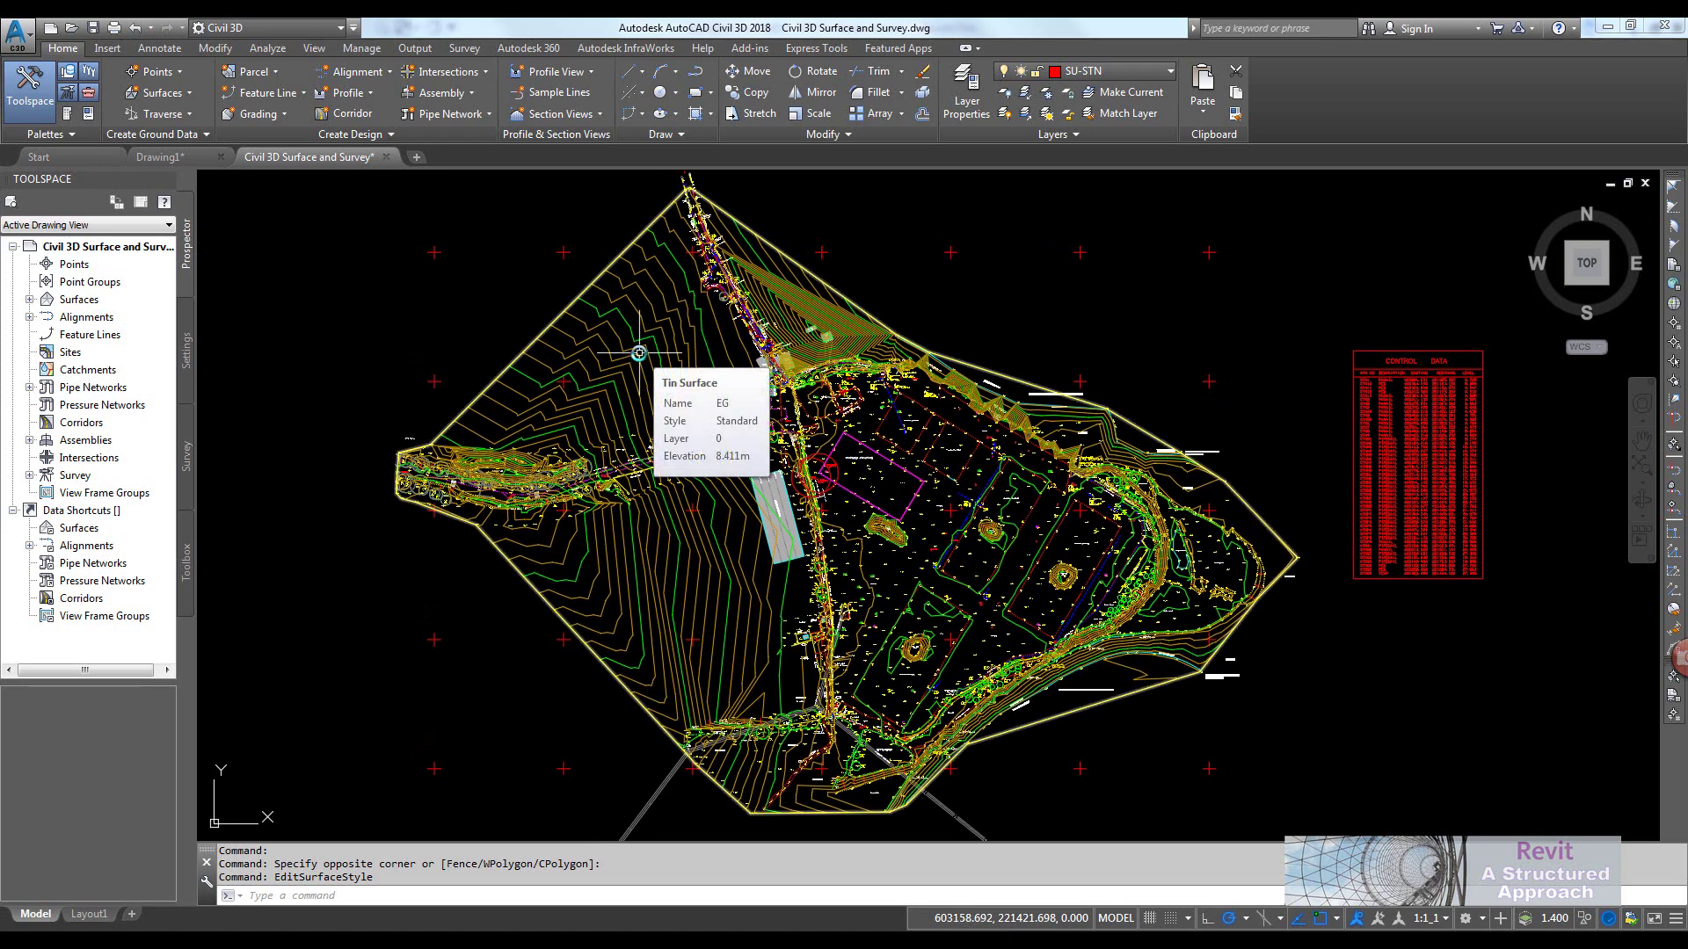
mouse_move(675, 384)
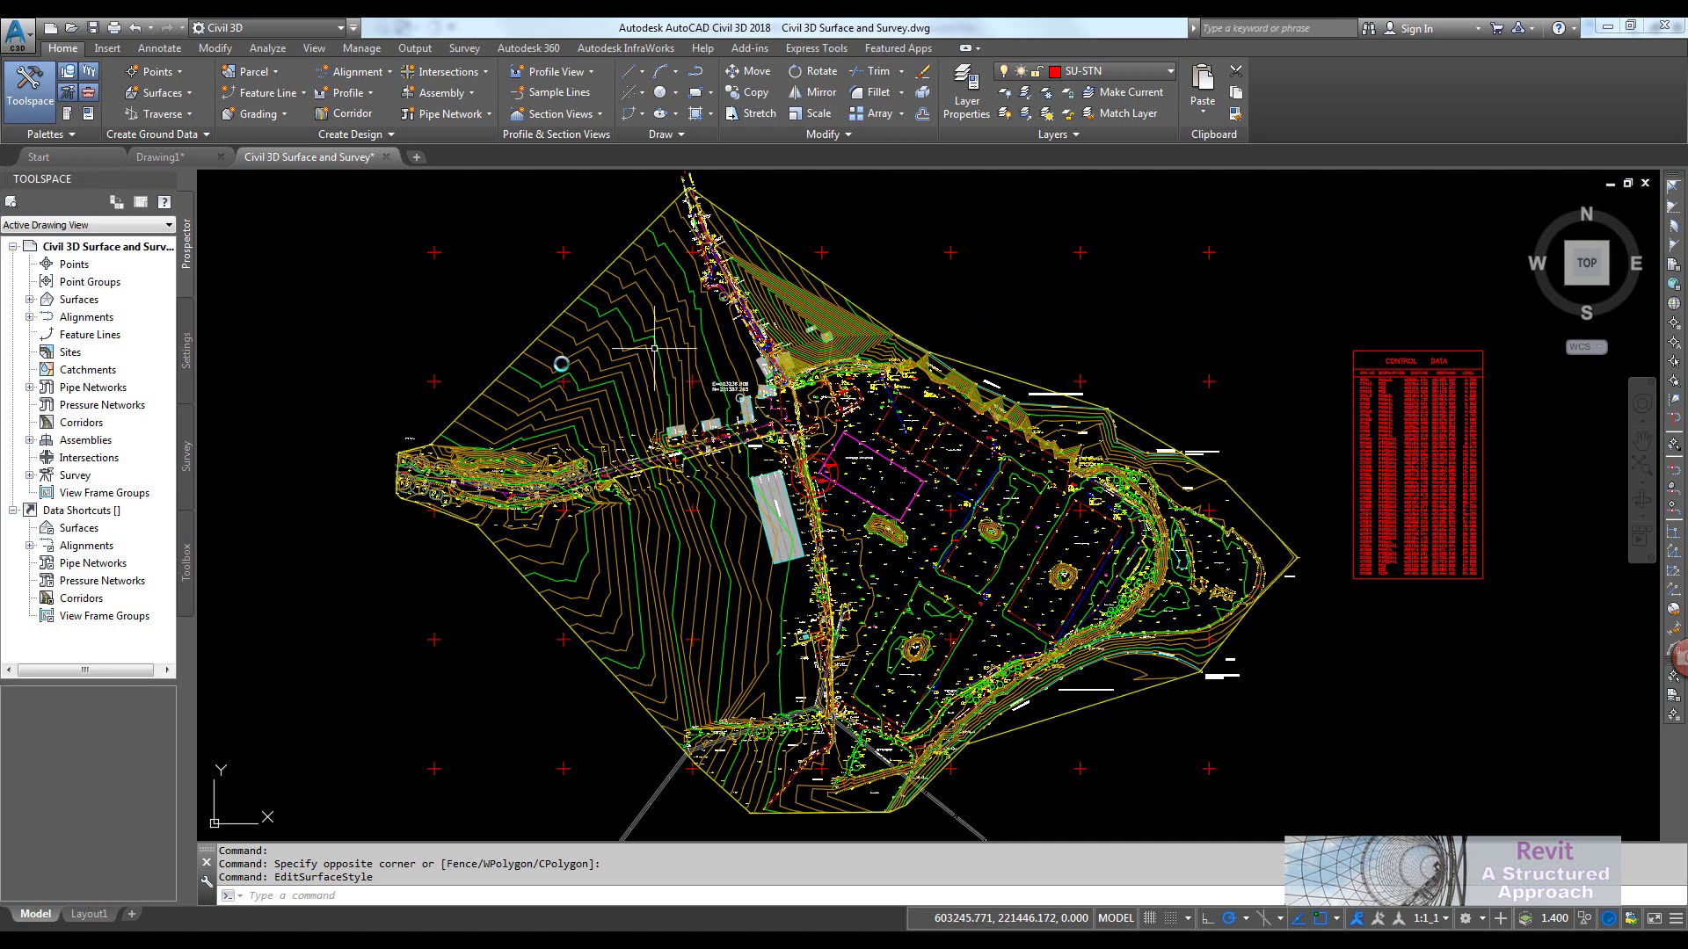
middle_drag(675, 384, 667, 384)
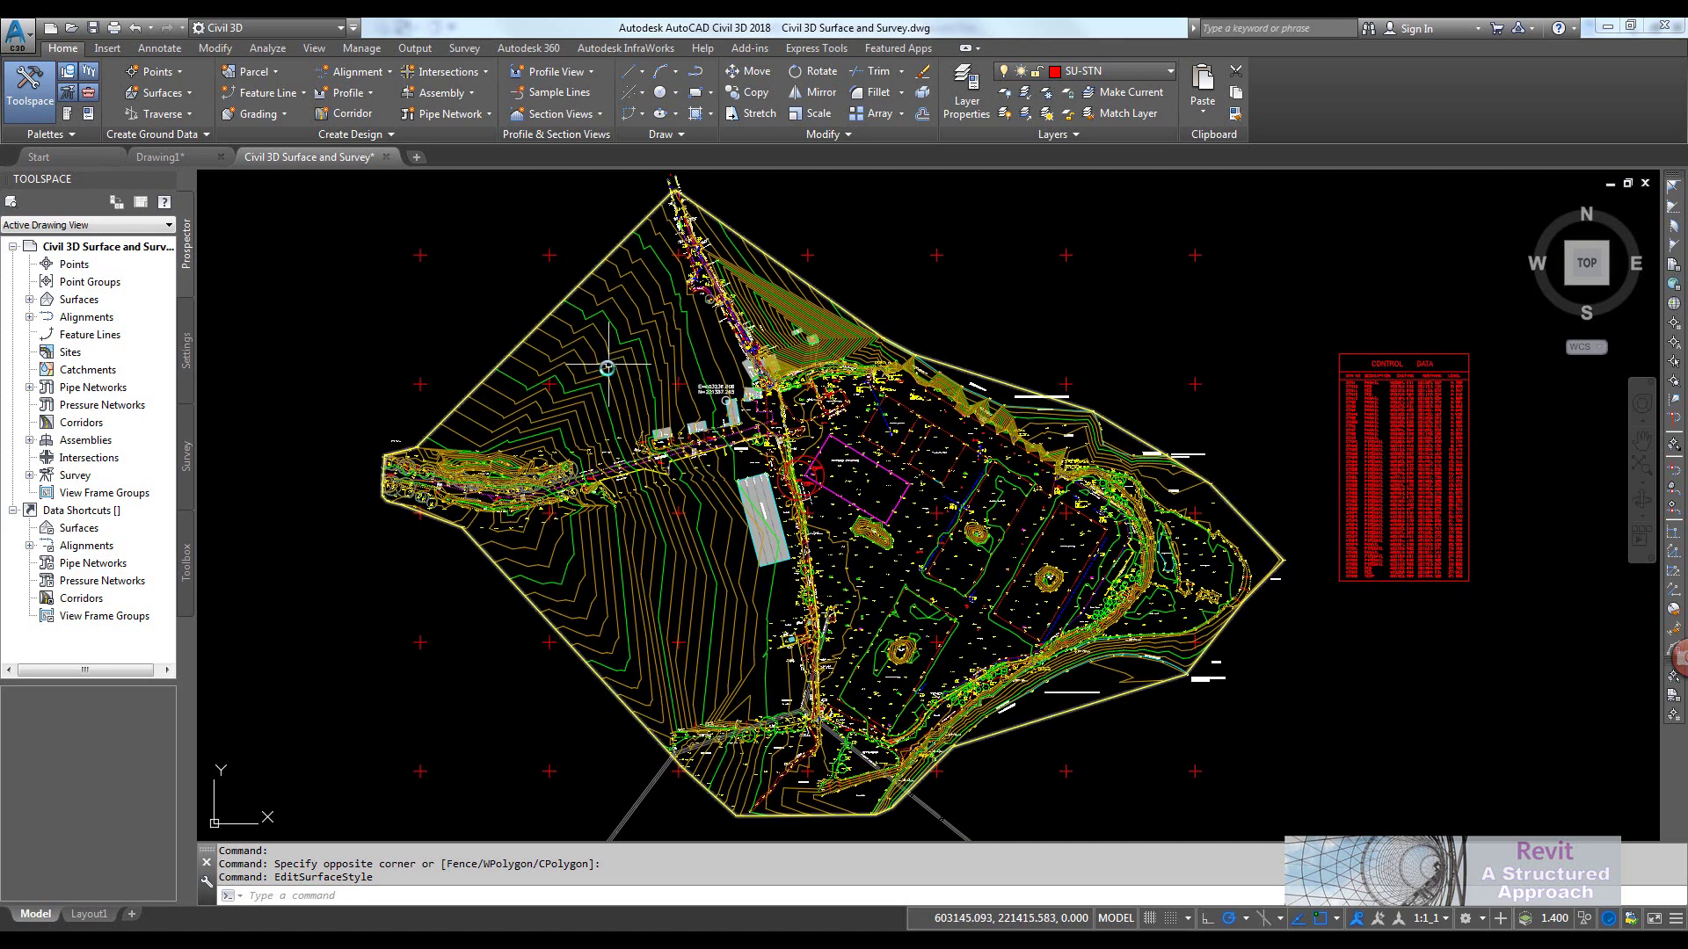
click(597, 302)
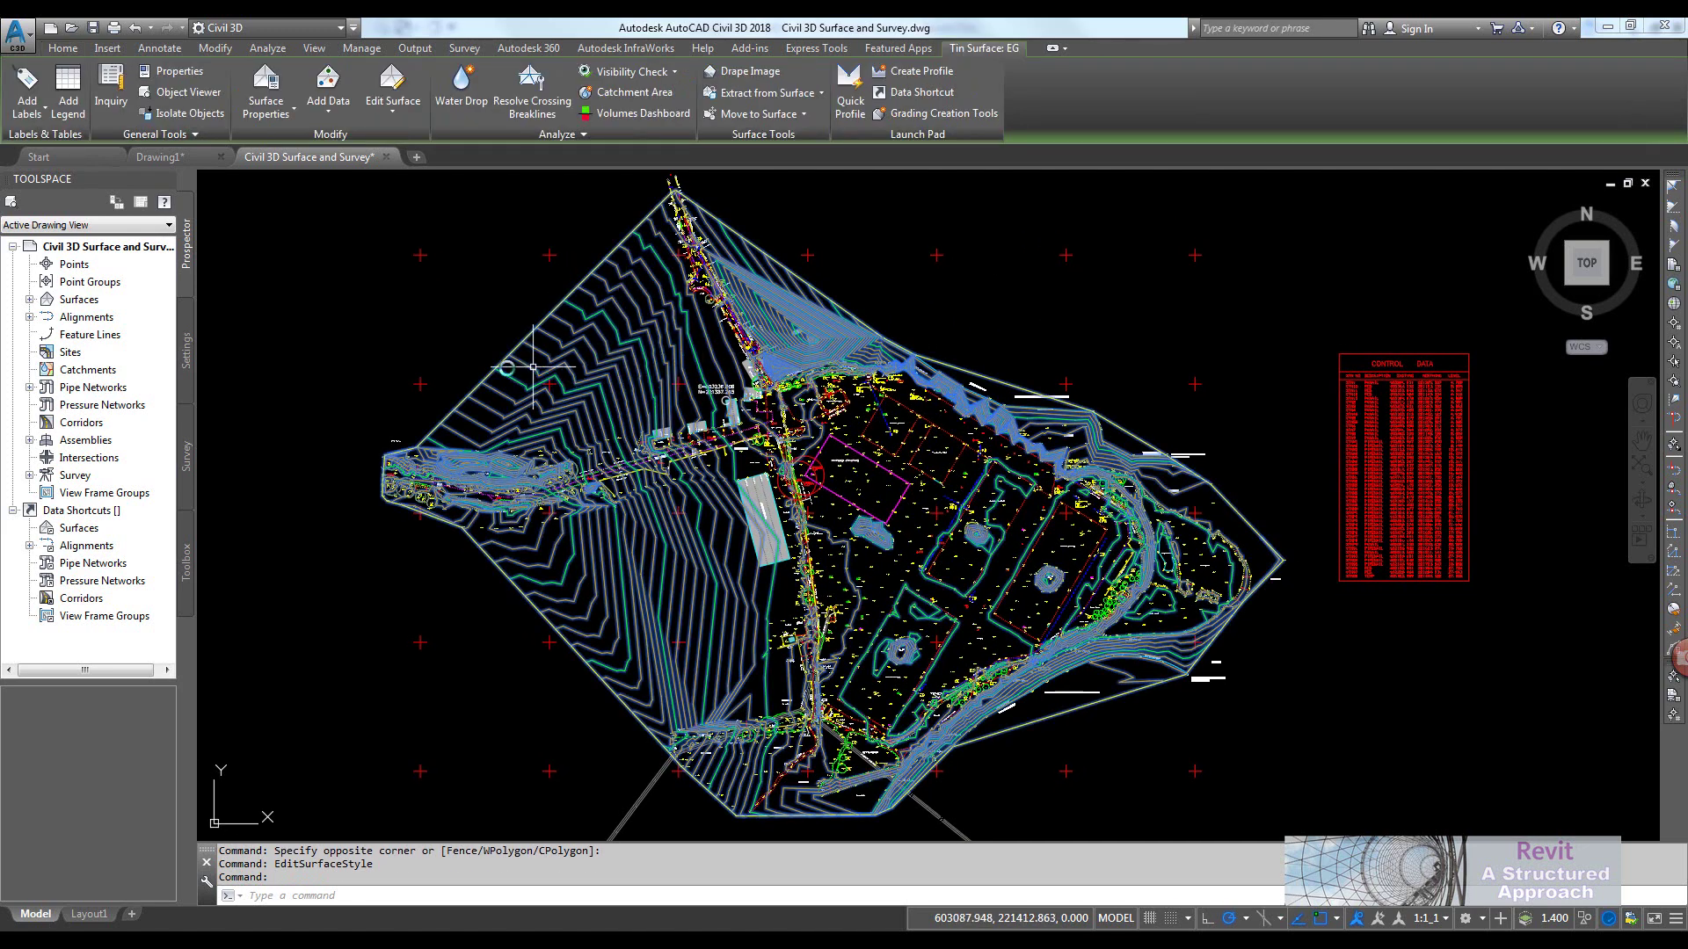
click(29, 300)
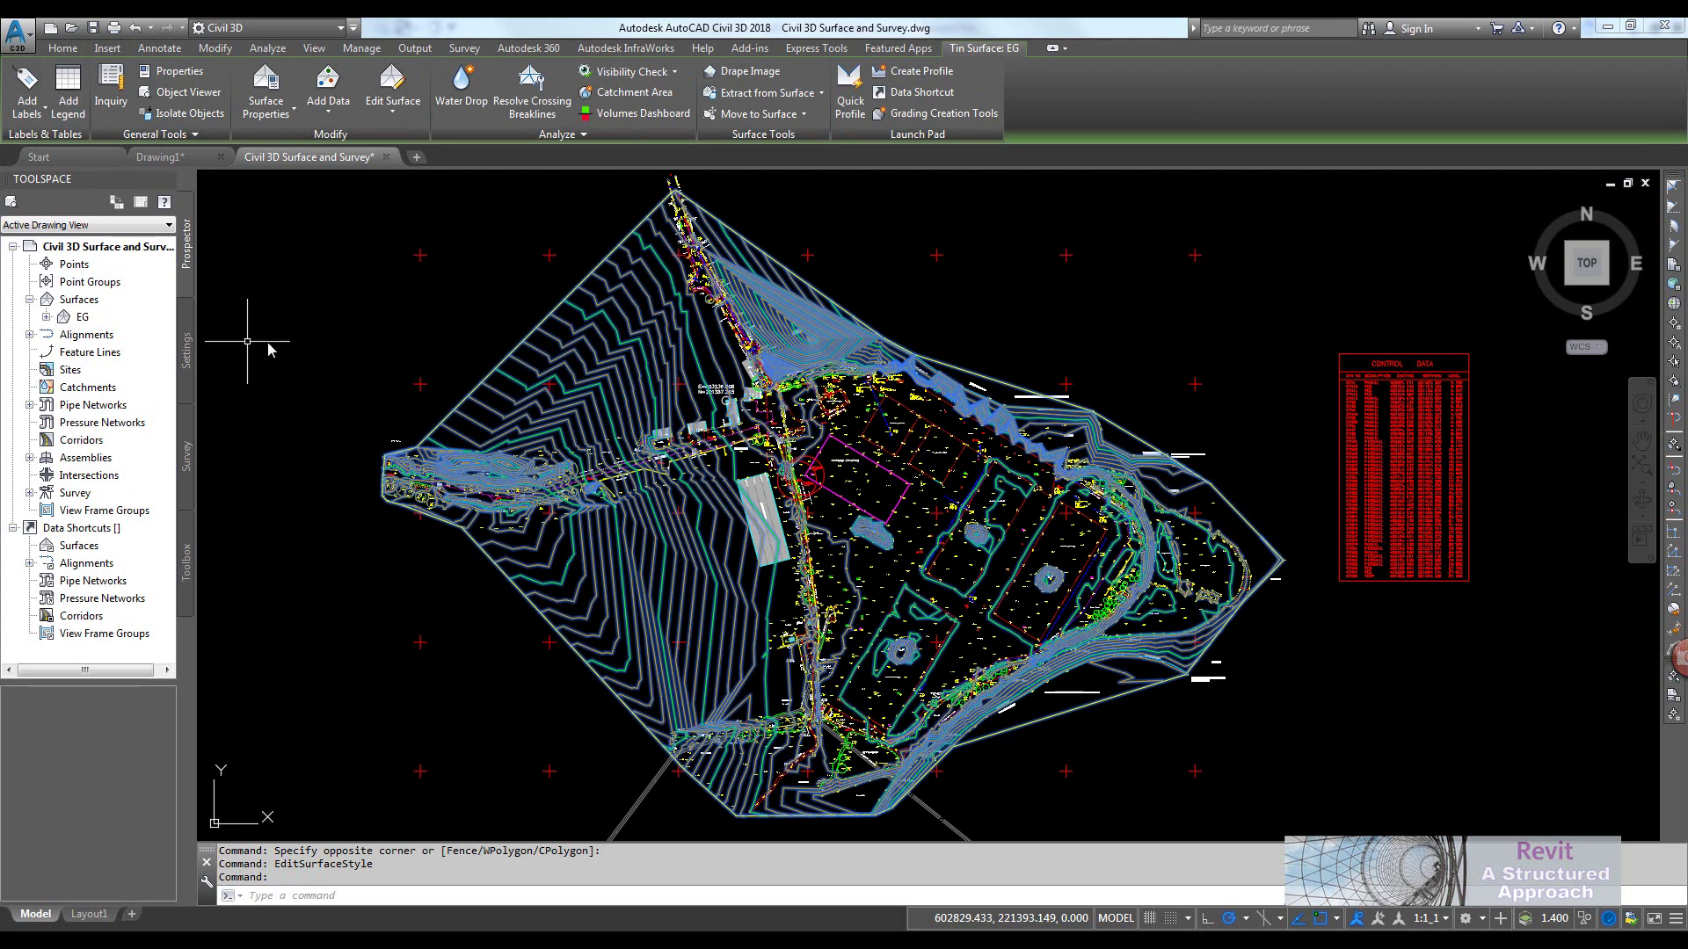
right_click(644, 335)
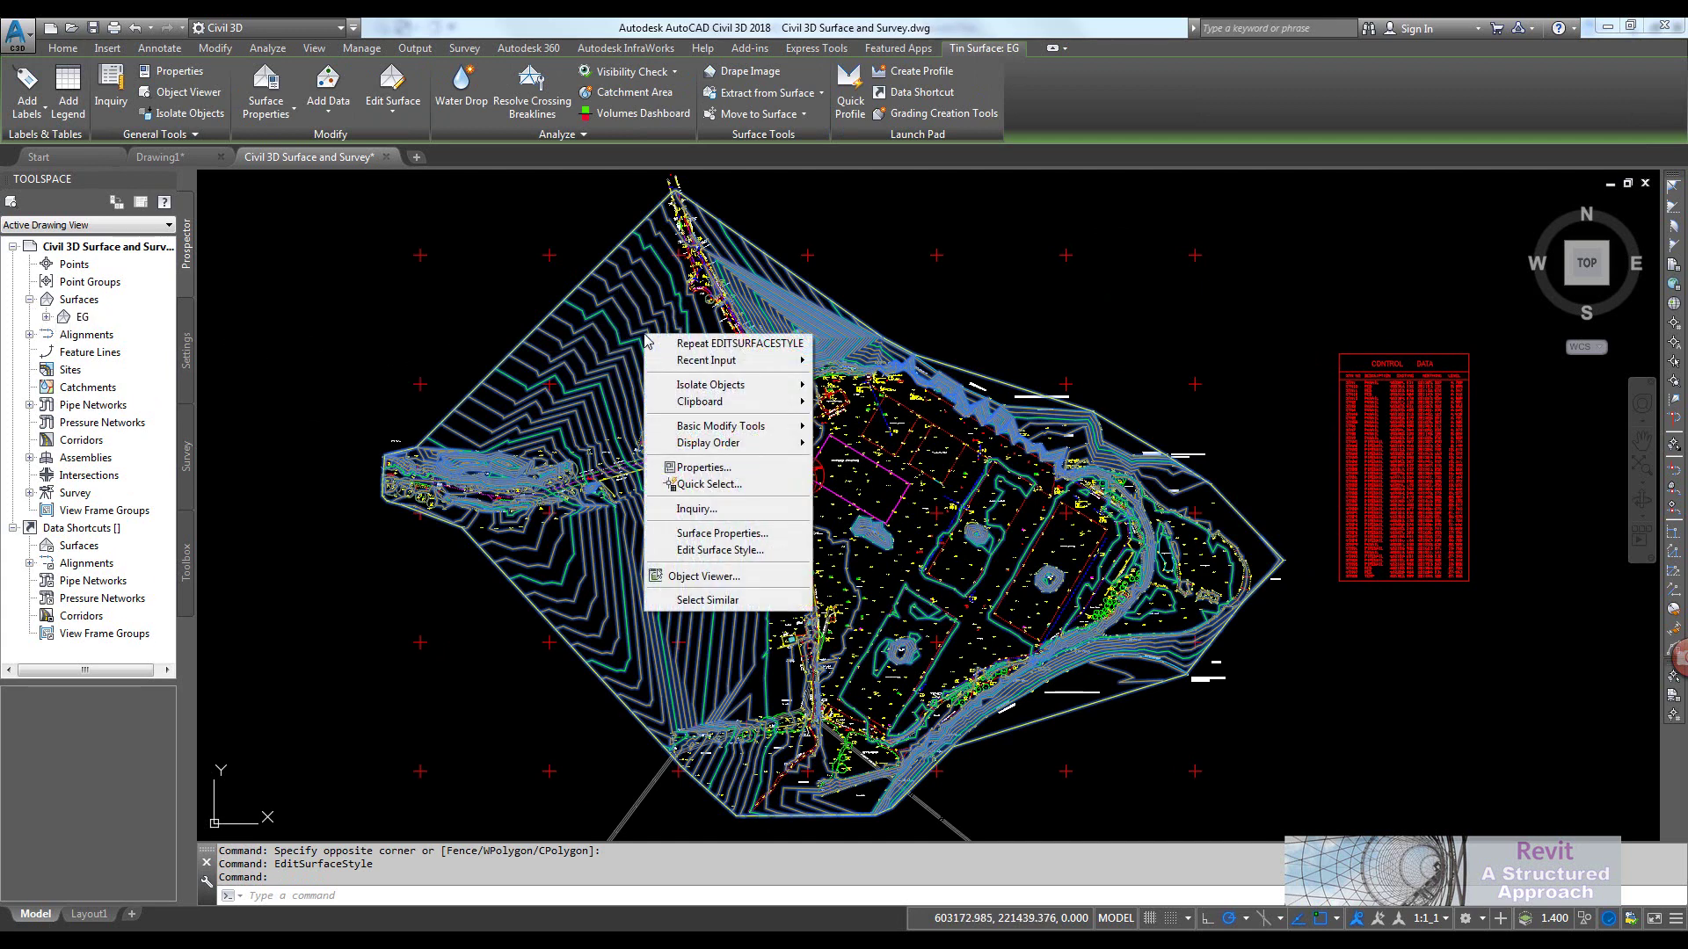
click(728, 552)
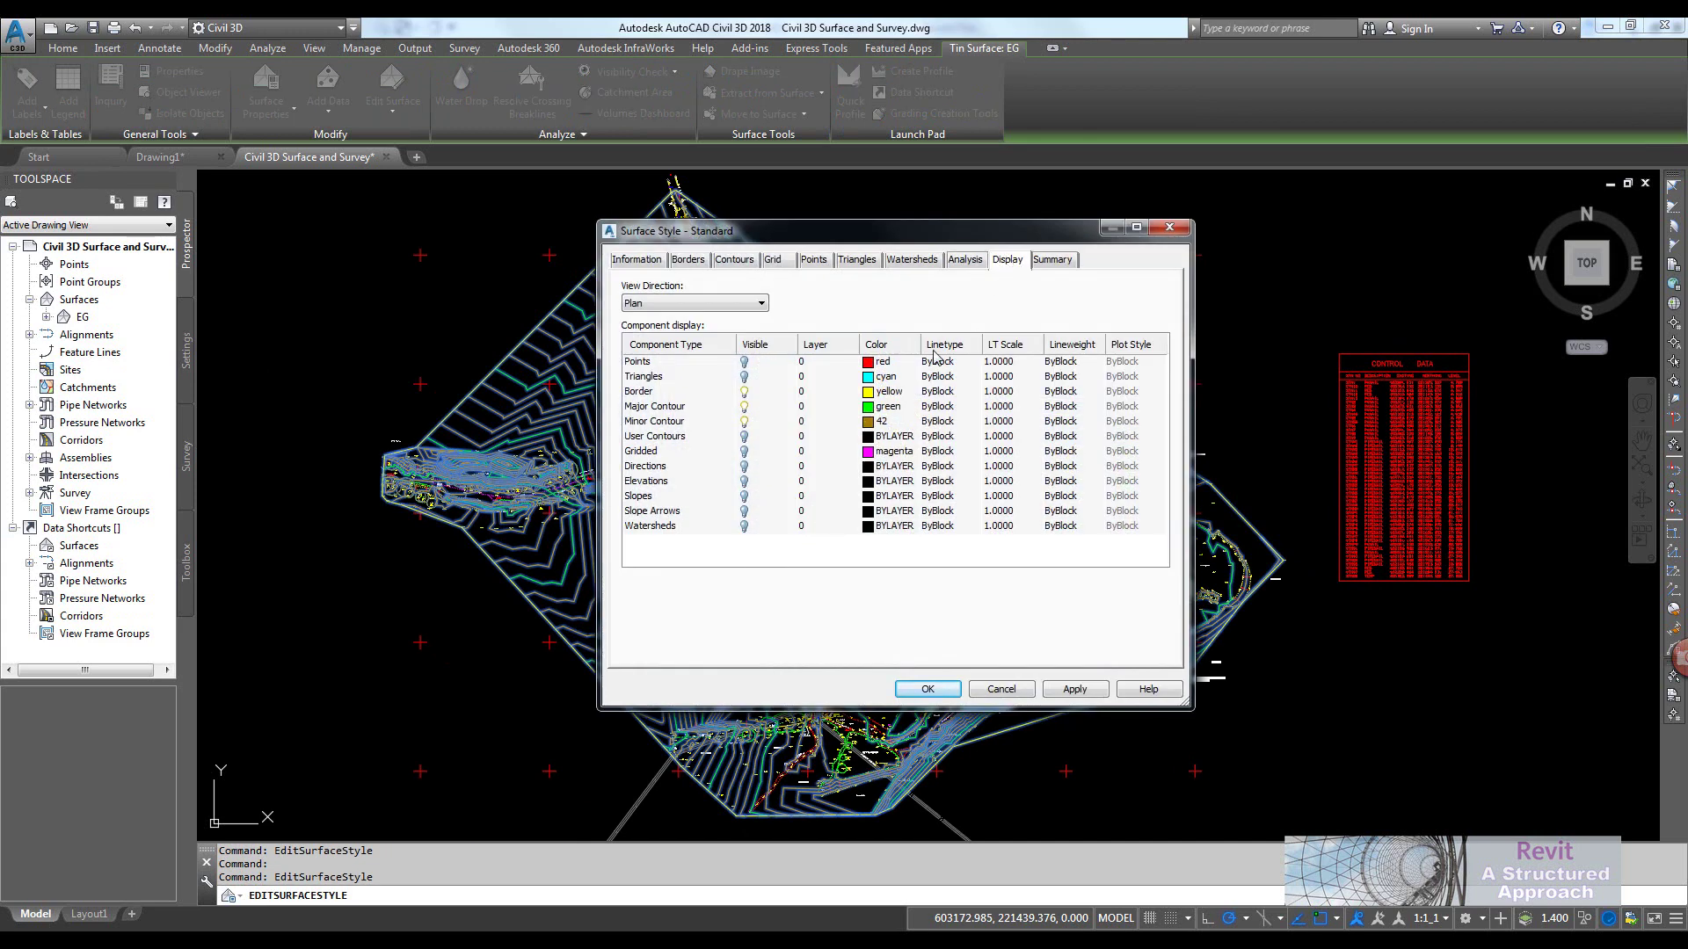
For the Model view direction of the surface style, hide the major, minor and user contours and show the triangles
click(679, 303)
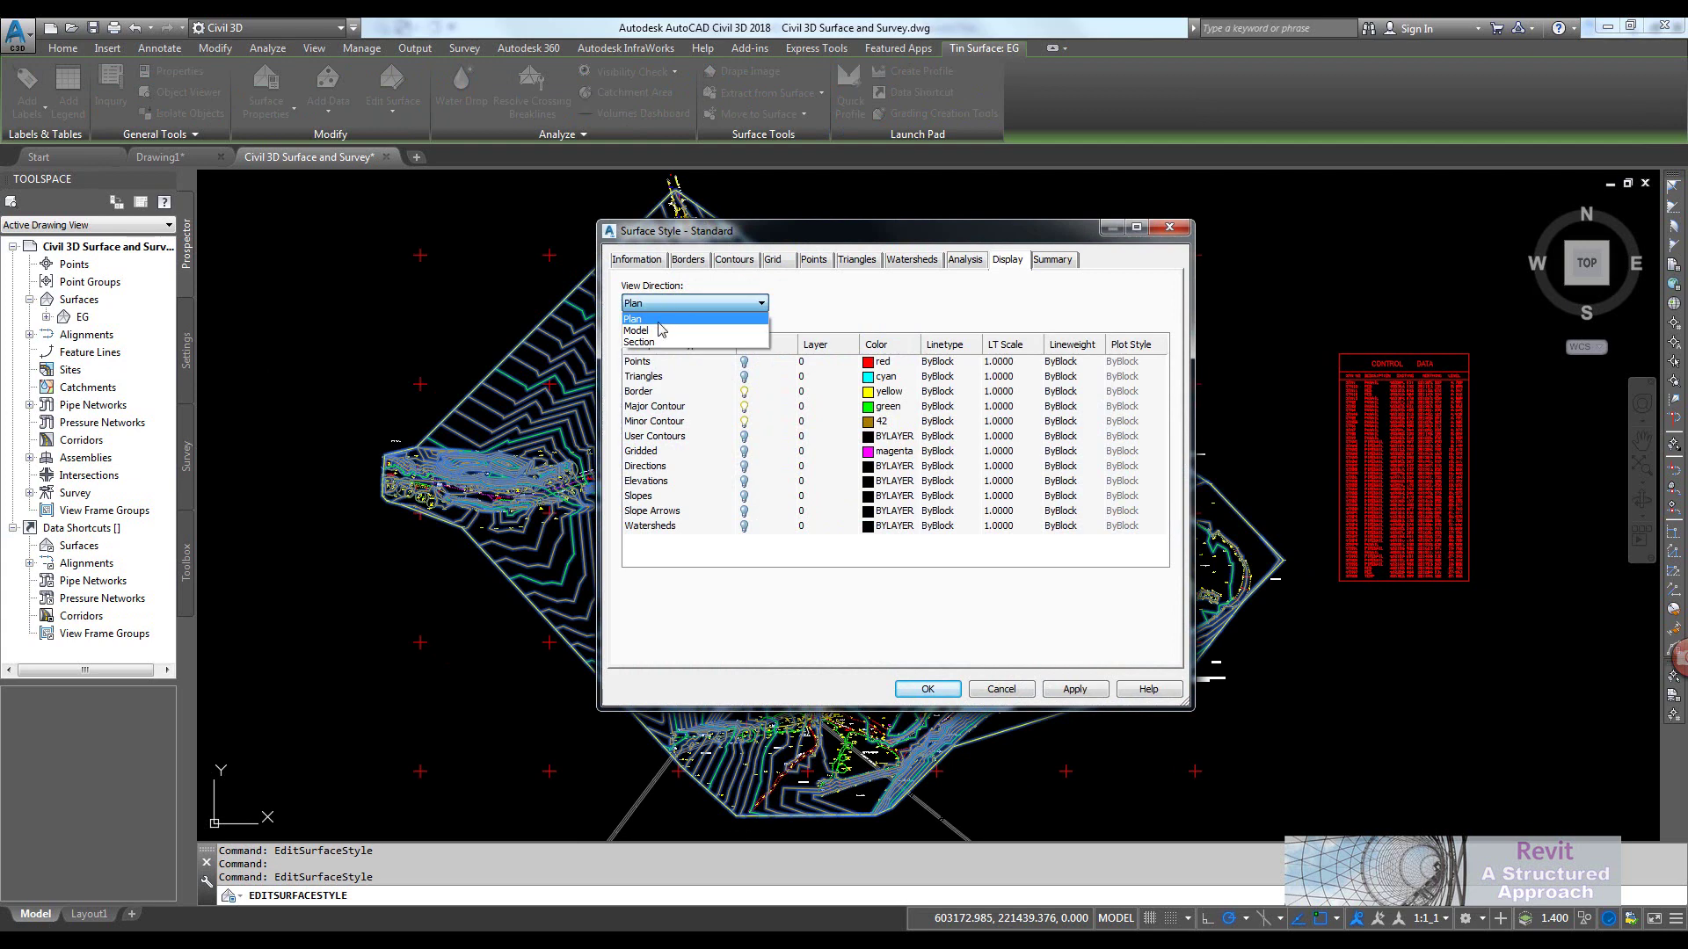
click(661, 331)
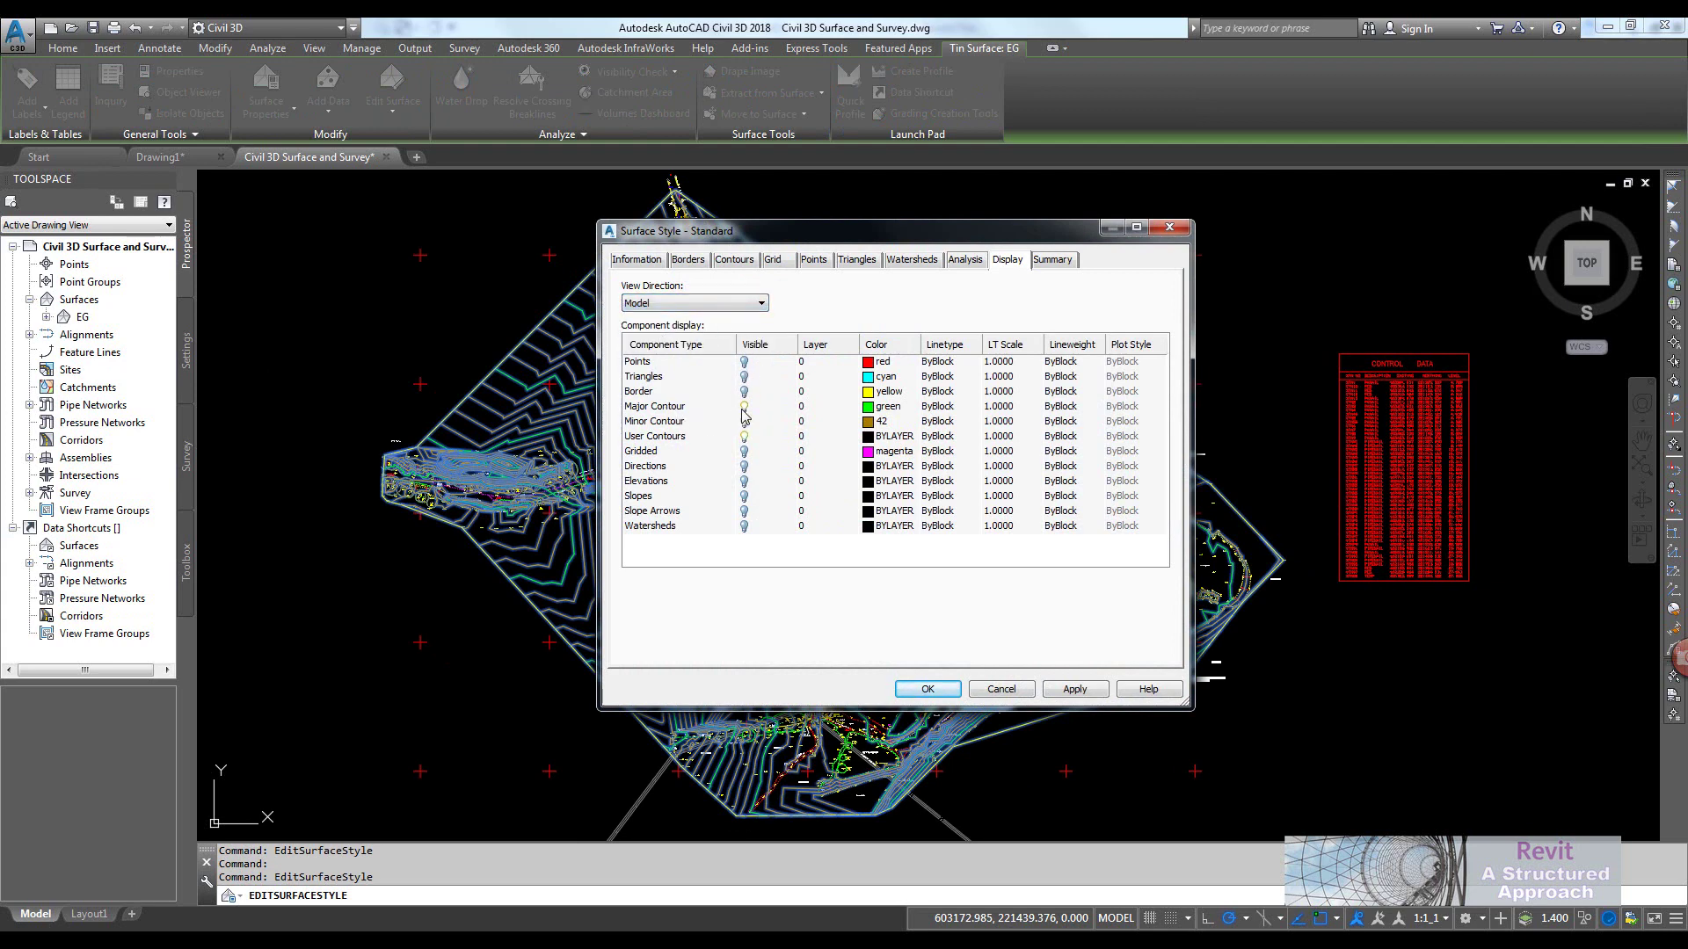
click(745, 407)
click(744, 421)
click(744, 436)
click(745, 377)
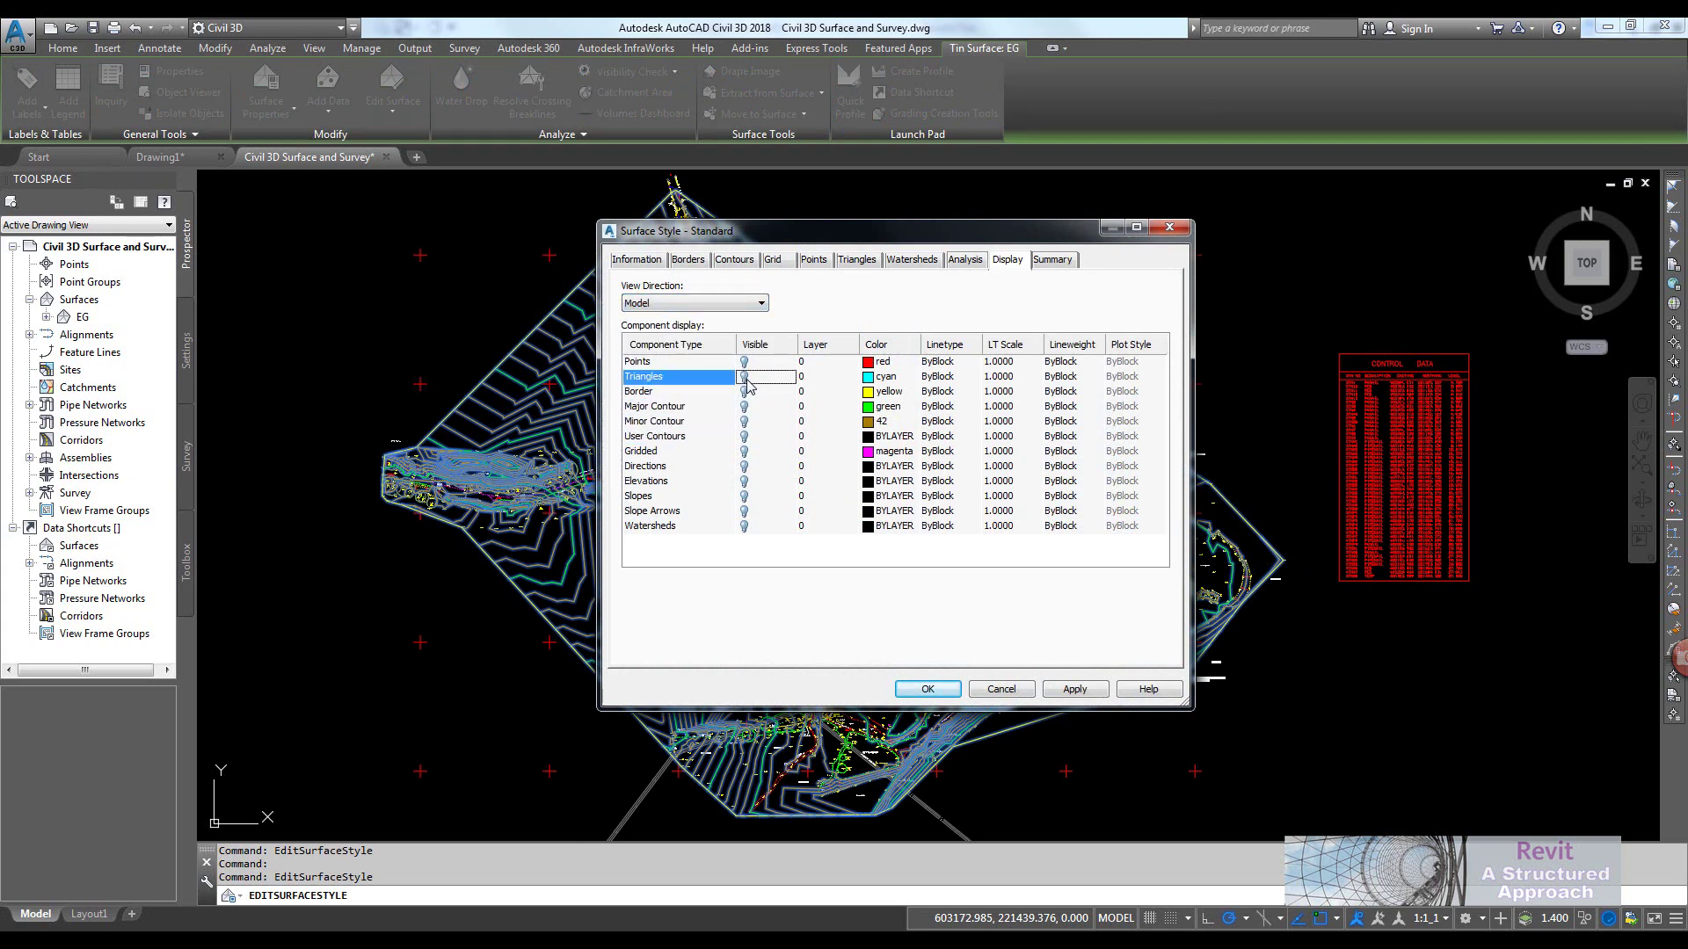
For the Plan view direction, hide the border, major and minor contours, show the triangles, and accept the style
click(716, 318)
click(740, 308)
click(699, 328)
click(703, 304)
click(694, 319)
click(744, 392)
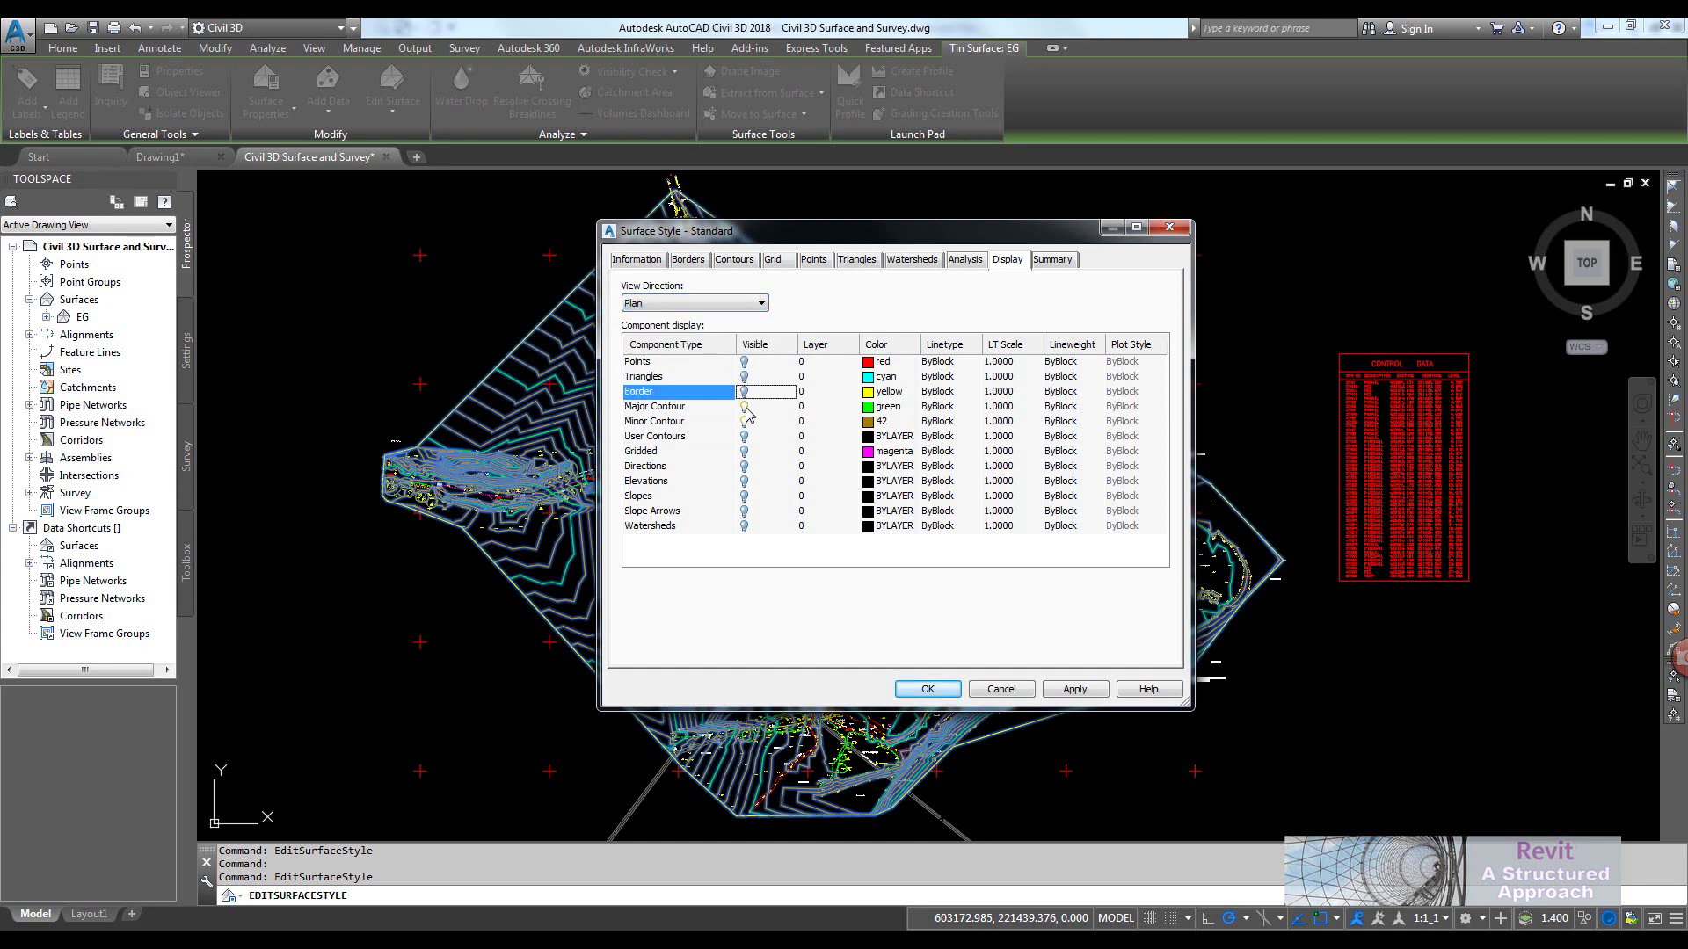
click(745, 421)
click(744, 377)
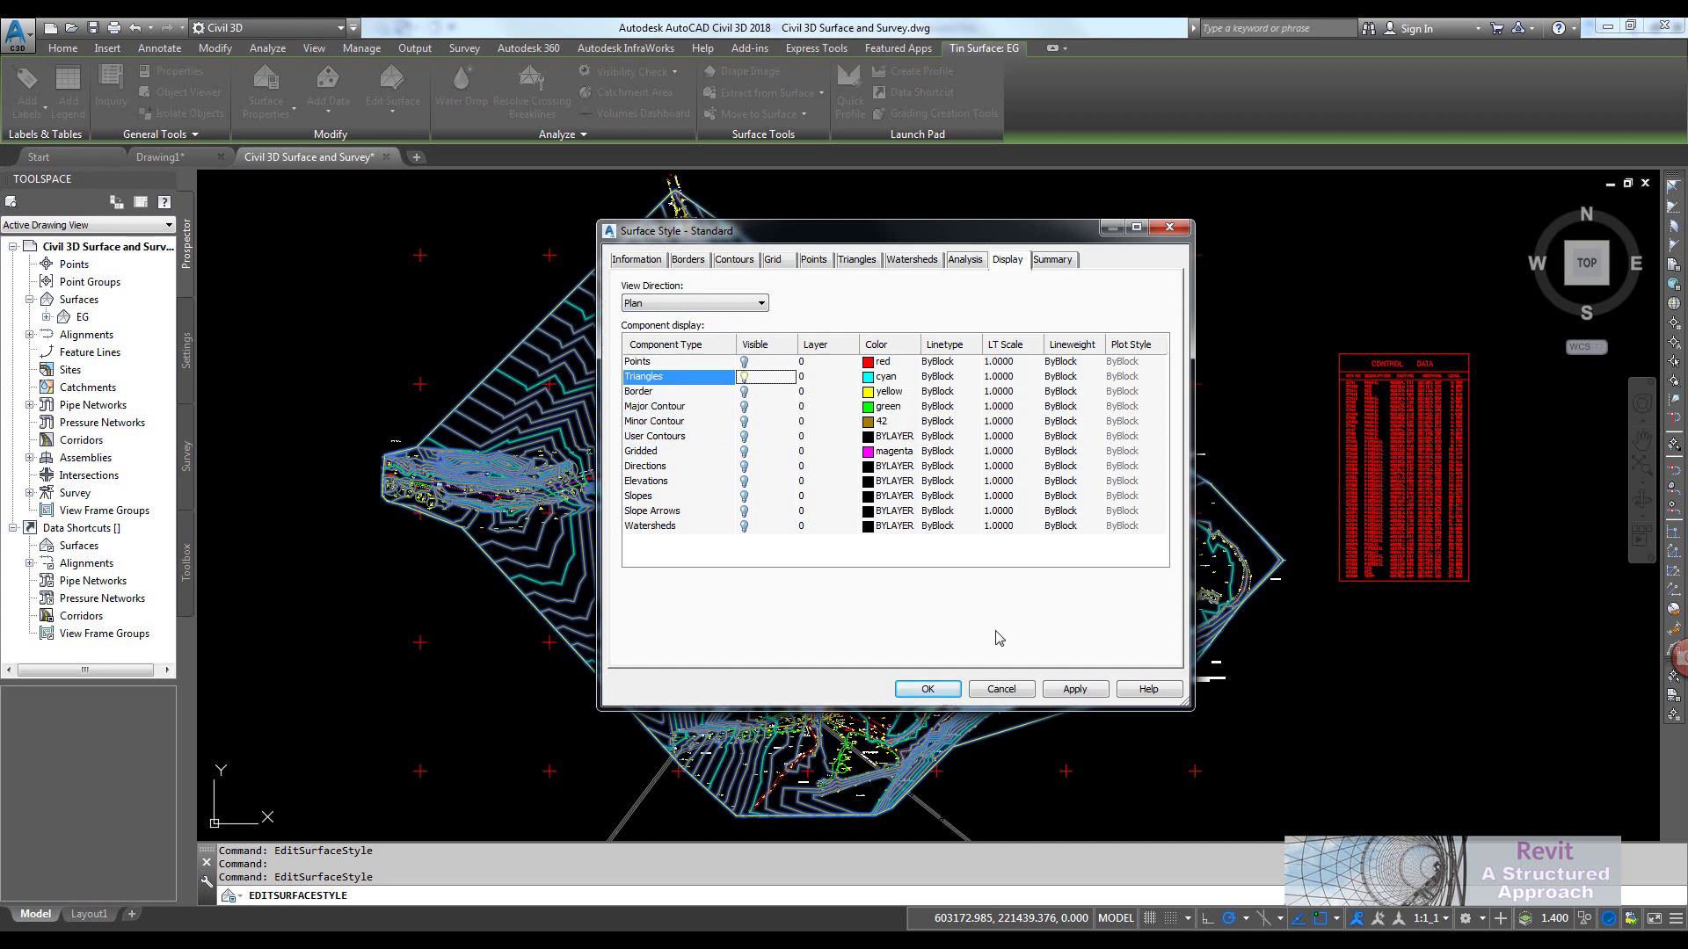
click(939, 691)
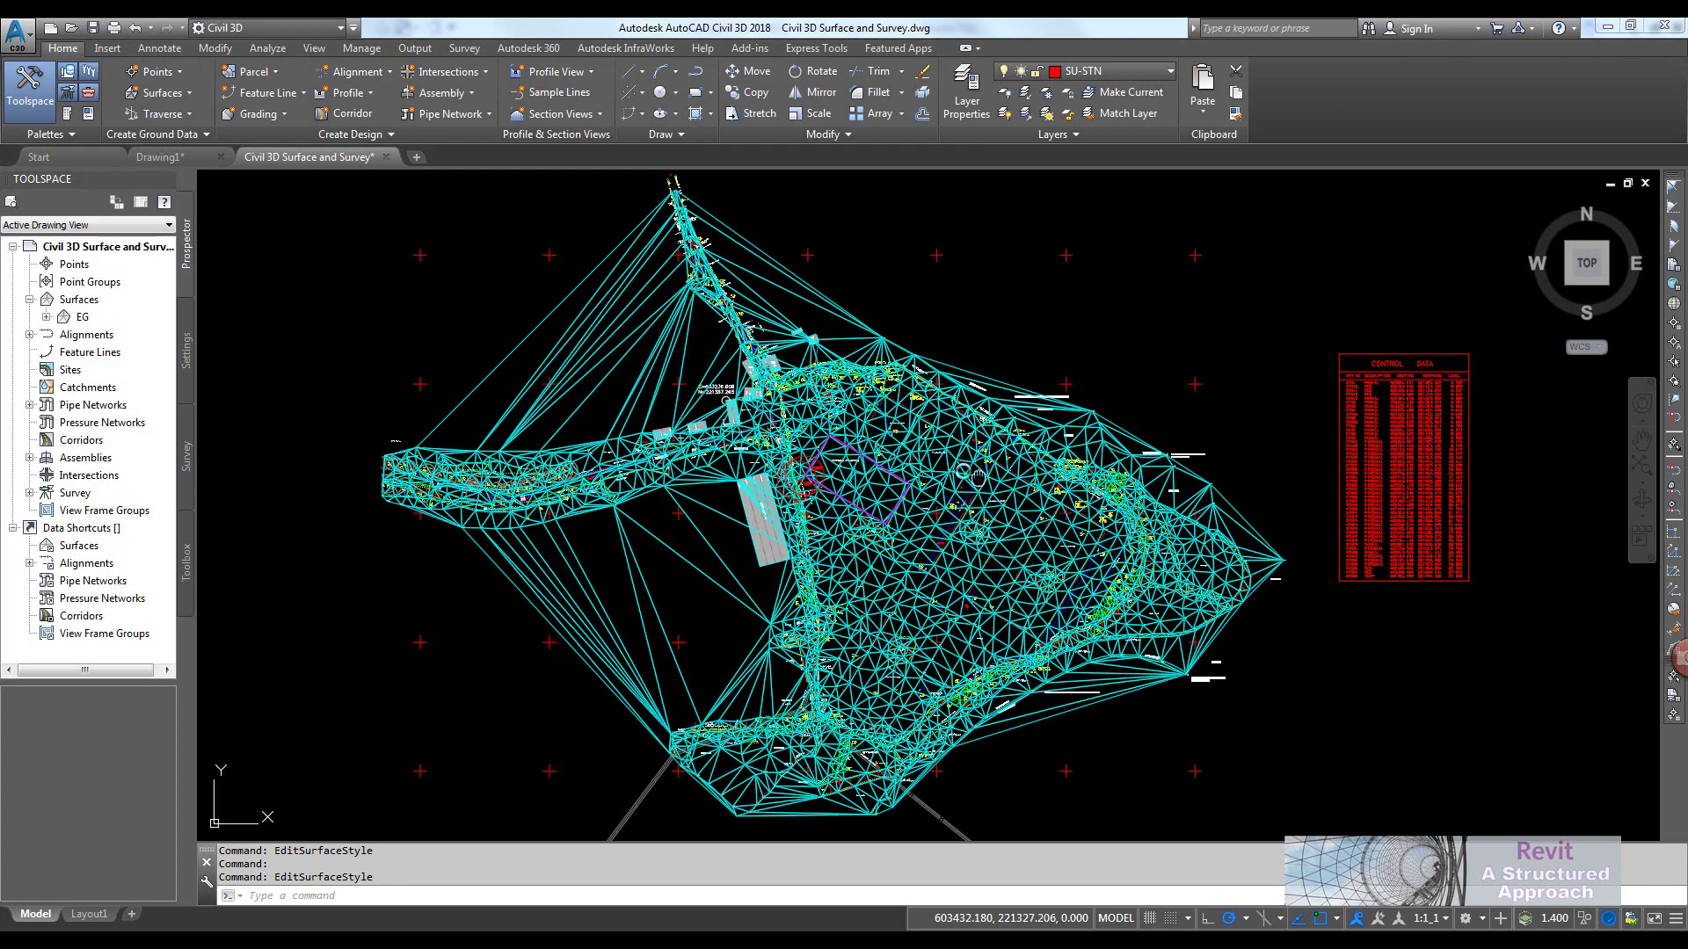
Draw a closed three-sided line figure joining the 4.98 spot level and two 4.97 levels beside the FOUNDATION (CONCRETE) text
middle_drag(1041, 529, 1025, 522)
scroll(1019, 517, up, 10)
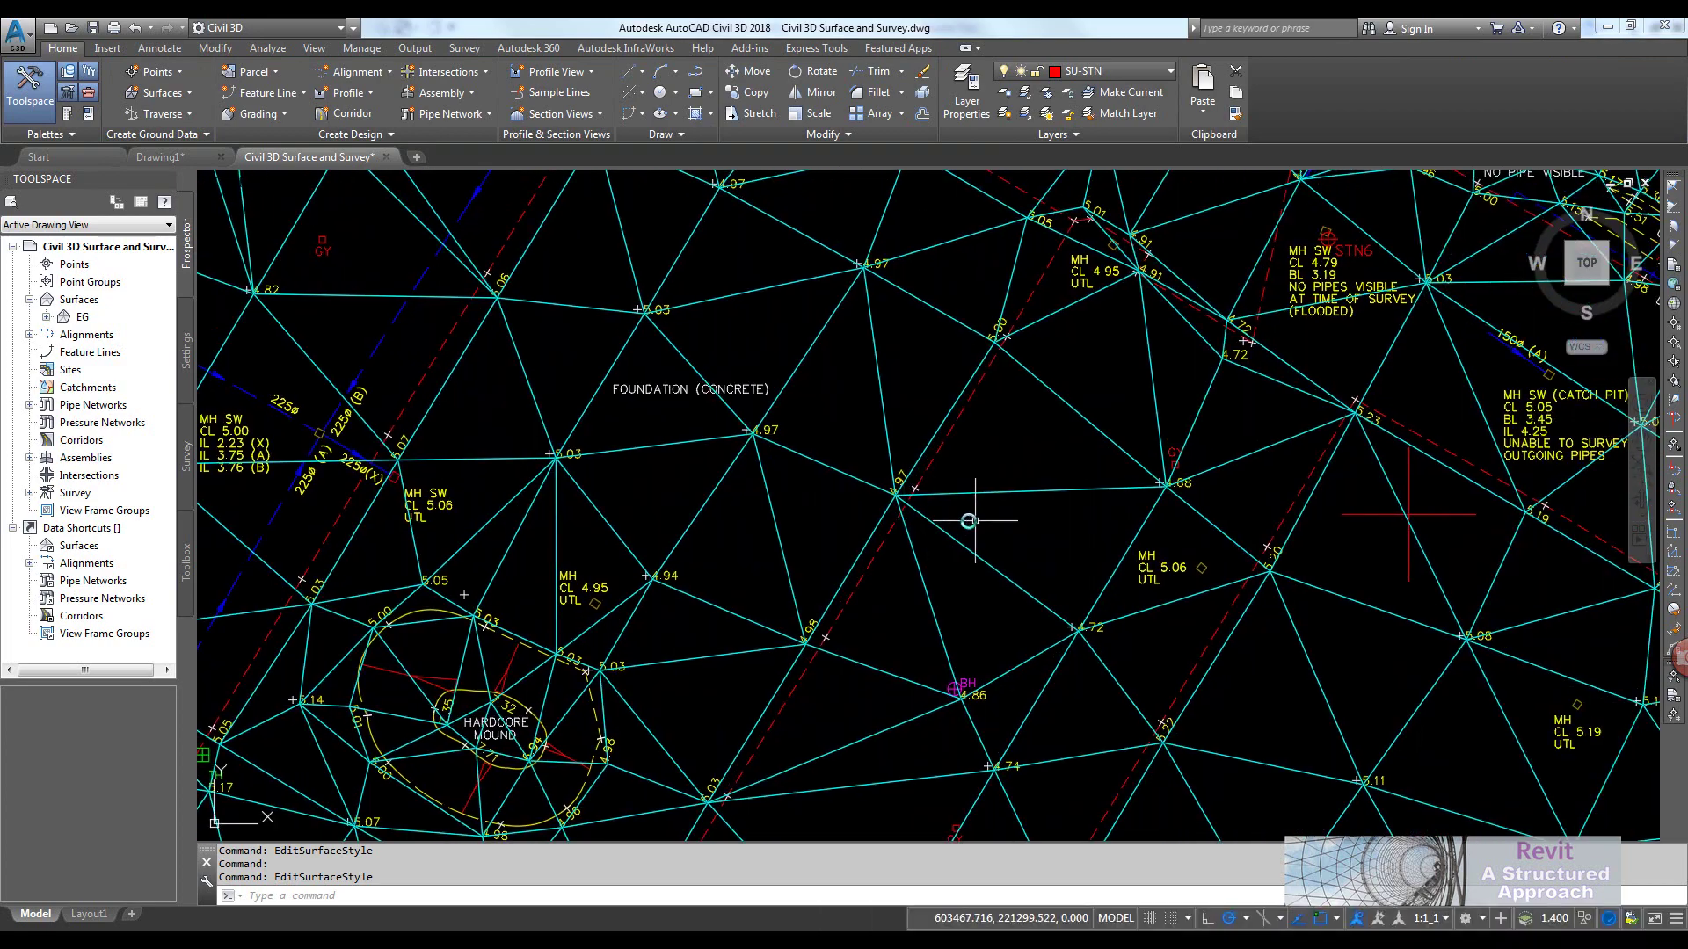
middle_drag(943, 414, 915, 445)
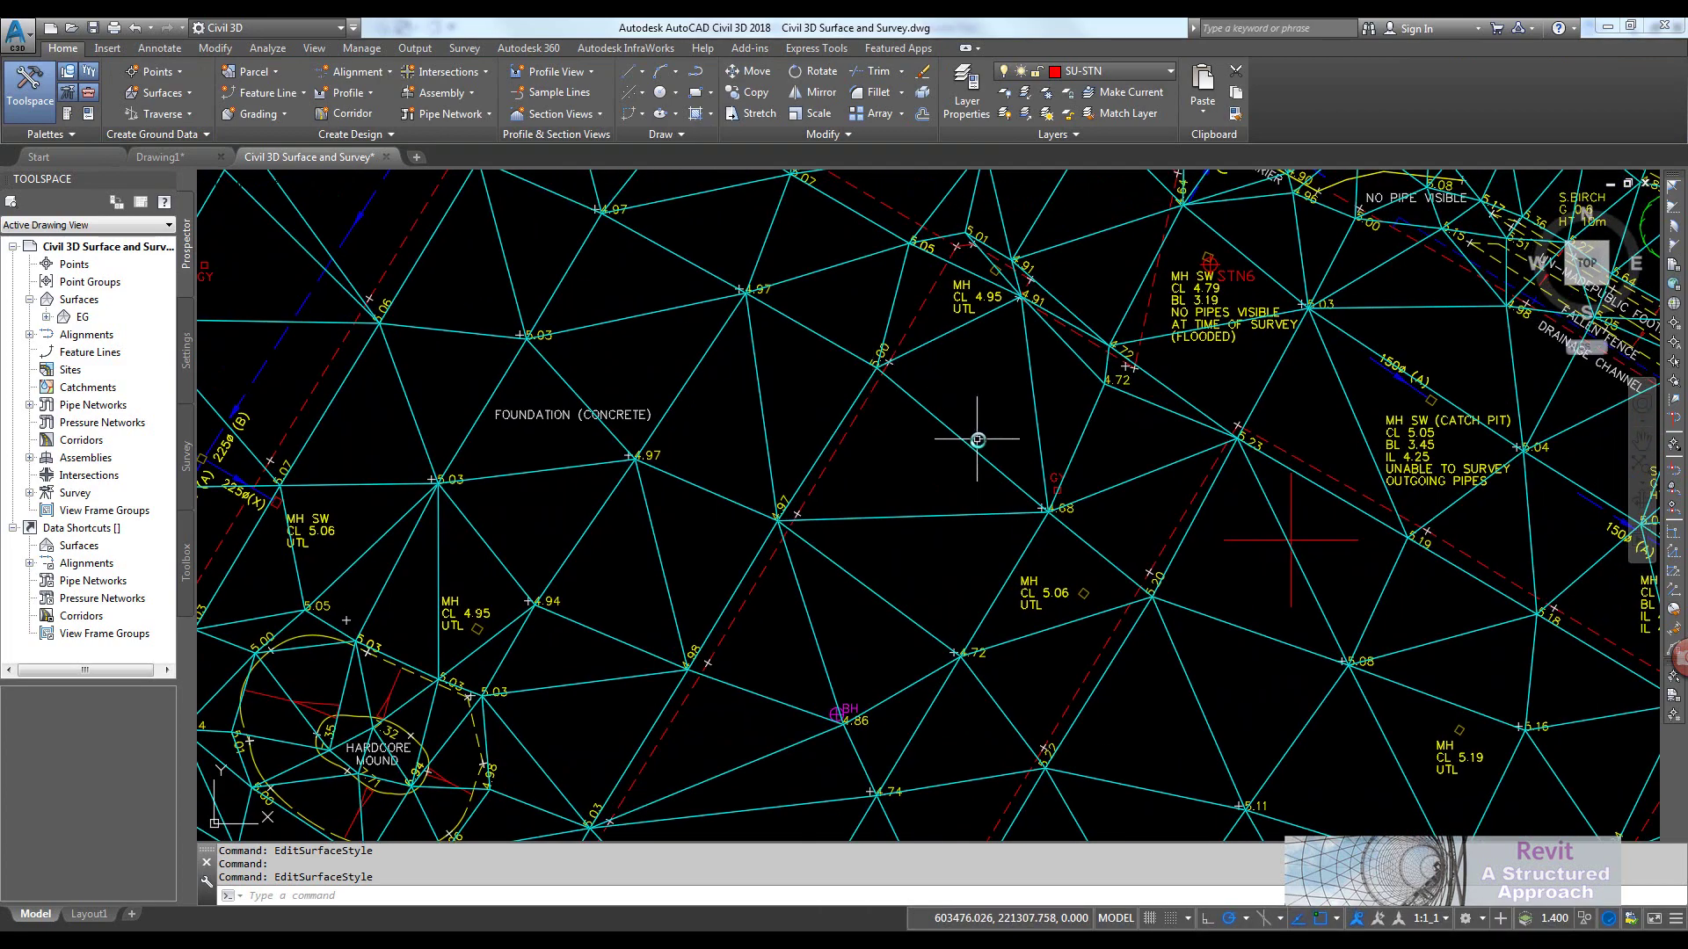
scroll(967, 496, up, 2)
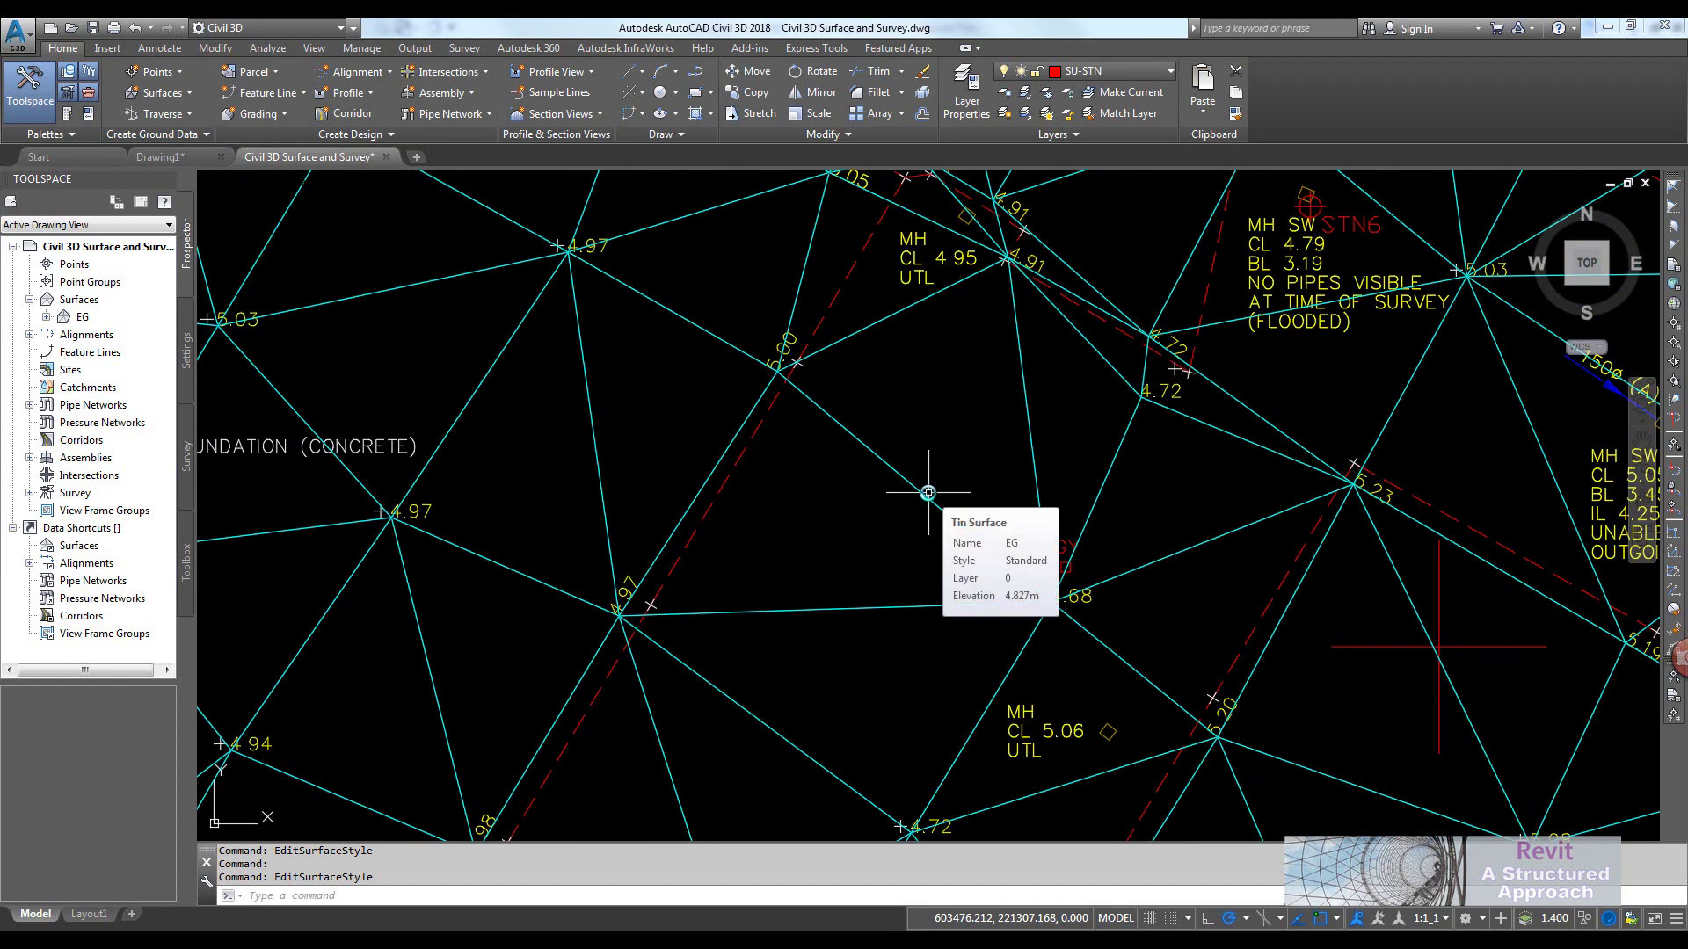
mouse_move(773, 516)
middle_down()
mouse_move(727, 558)
mouse_move(766, 550)
middle_up()
text(l)
key(Return)
middle_drag(506, 444, 616, 386)
middle_drag(573, 536, 651, 486)
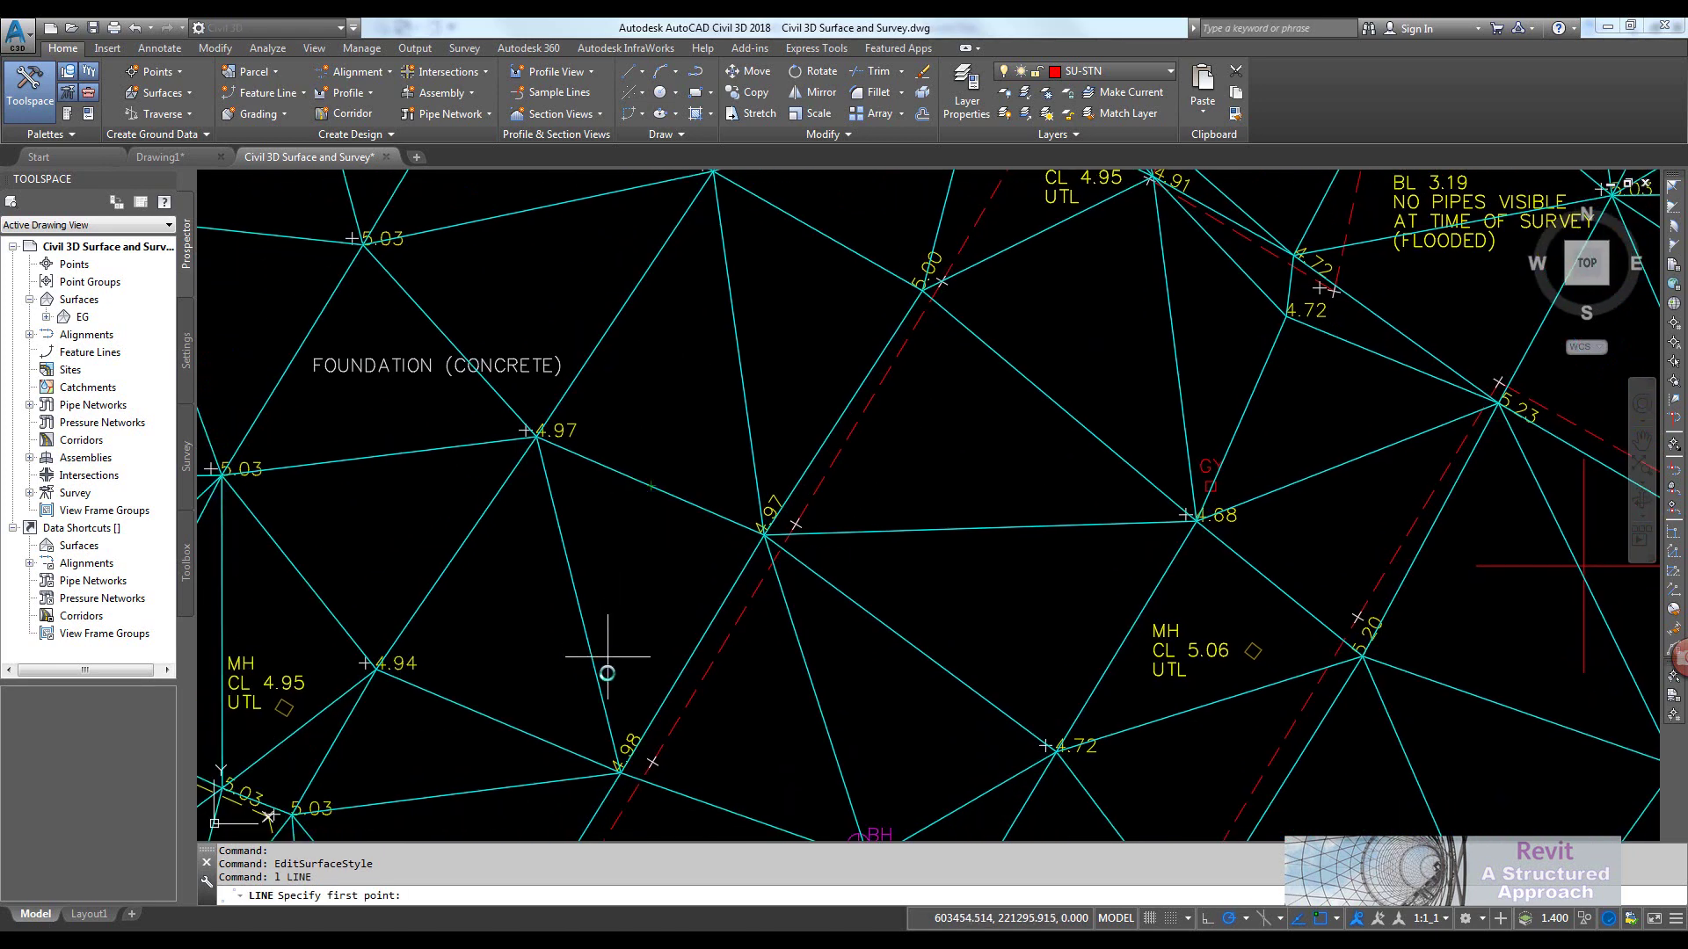
click(627, 775)
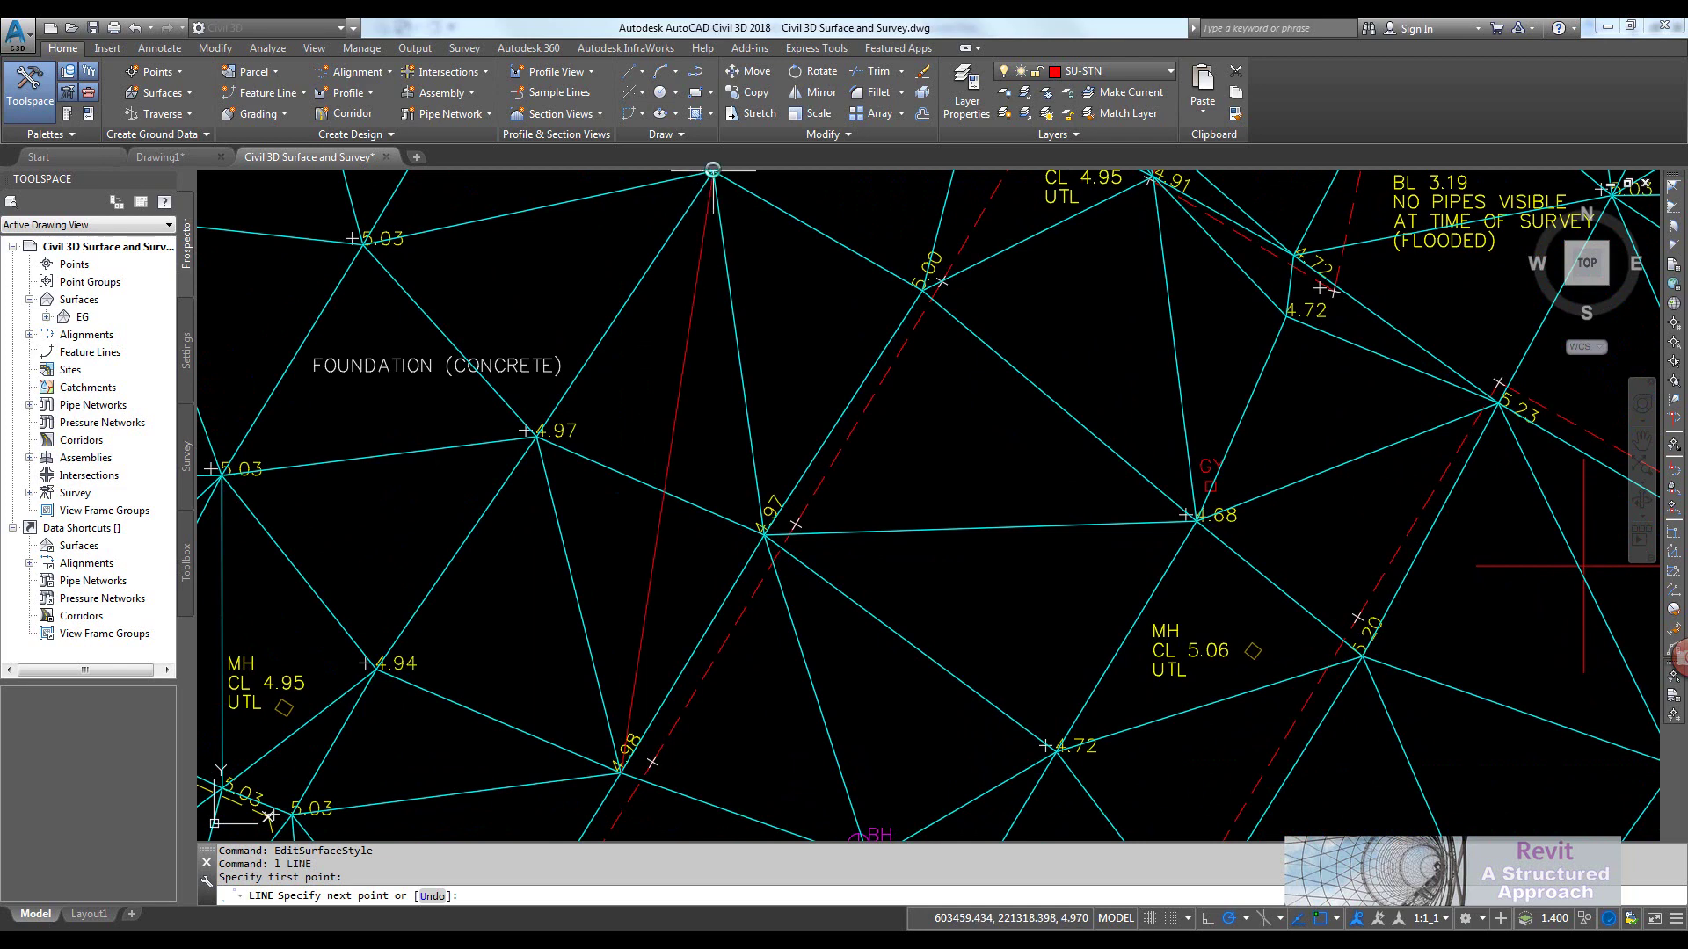
middle_drag(648, 263, 708, 316)
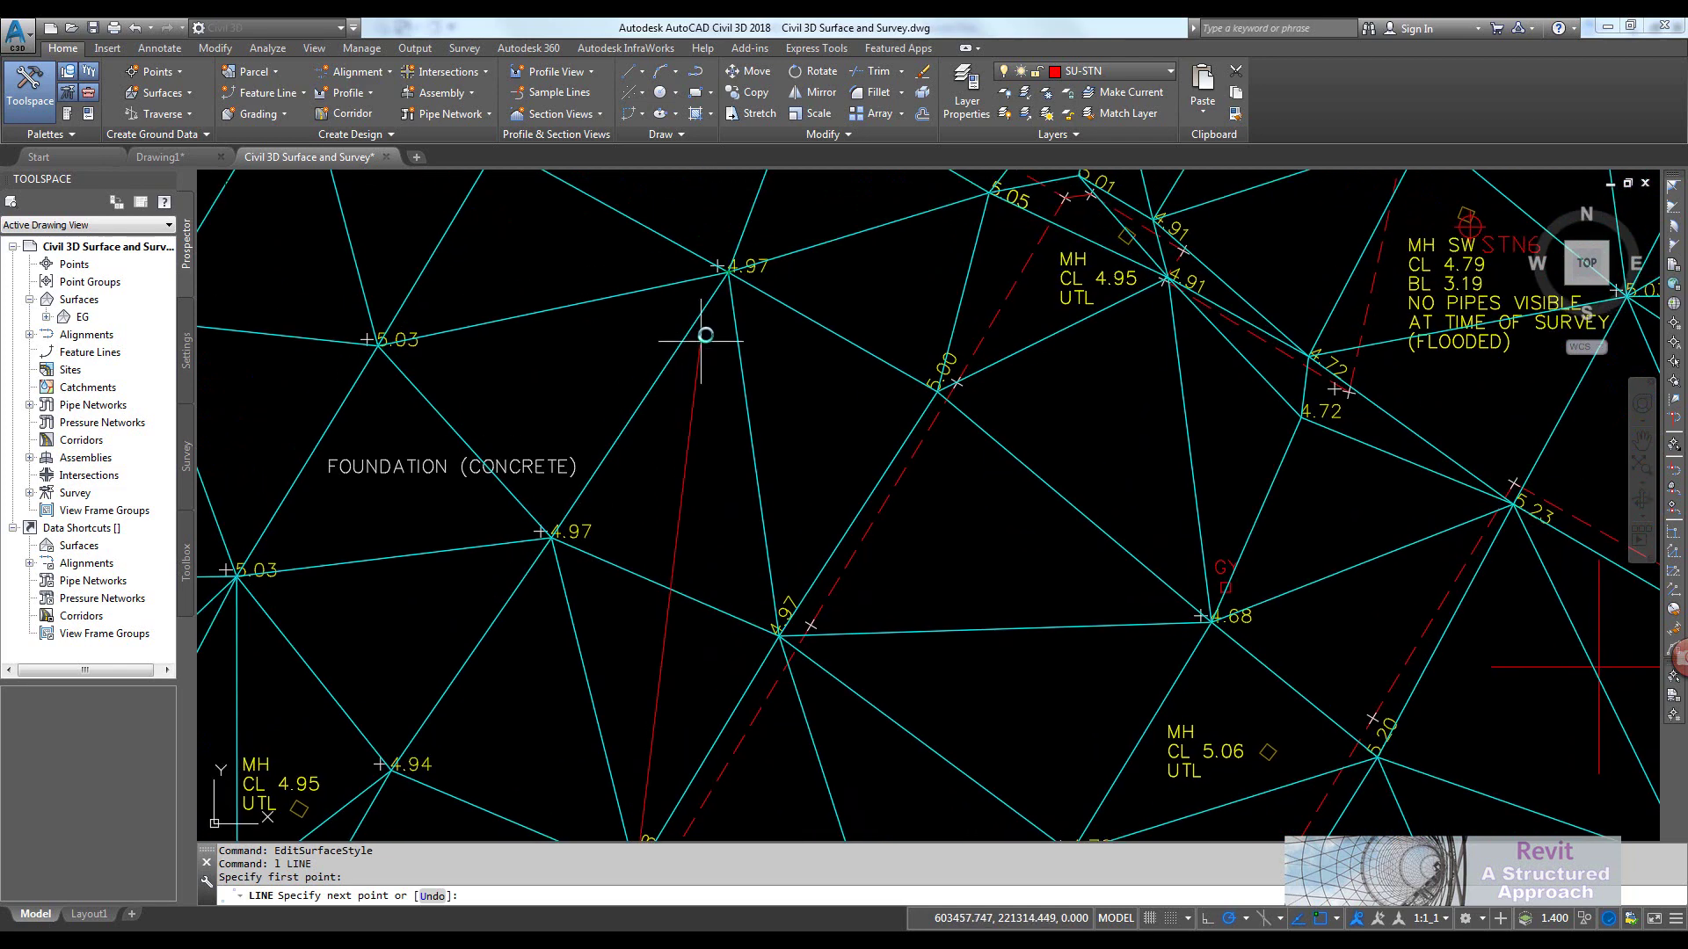
click(718, 272)
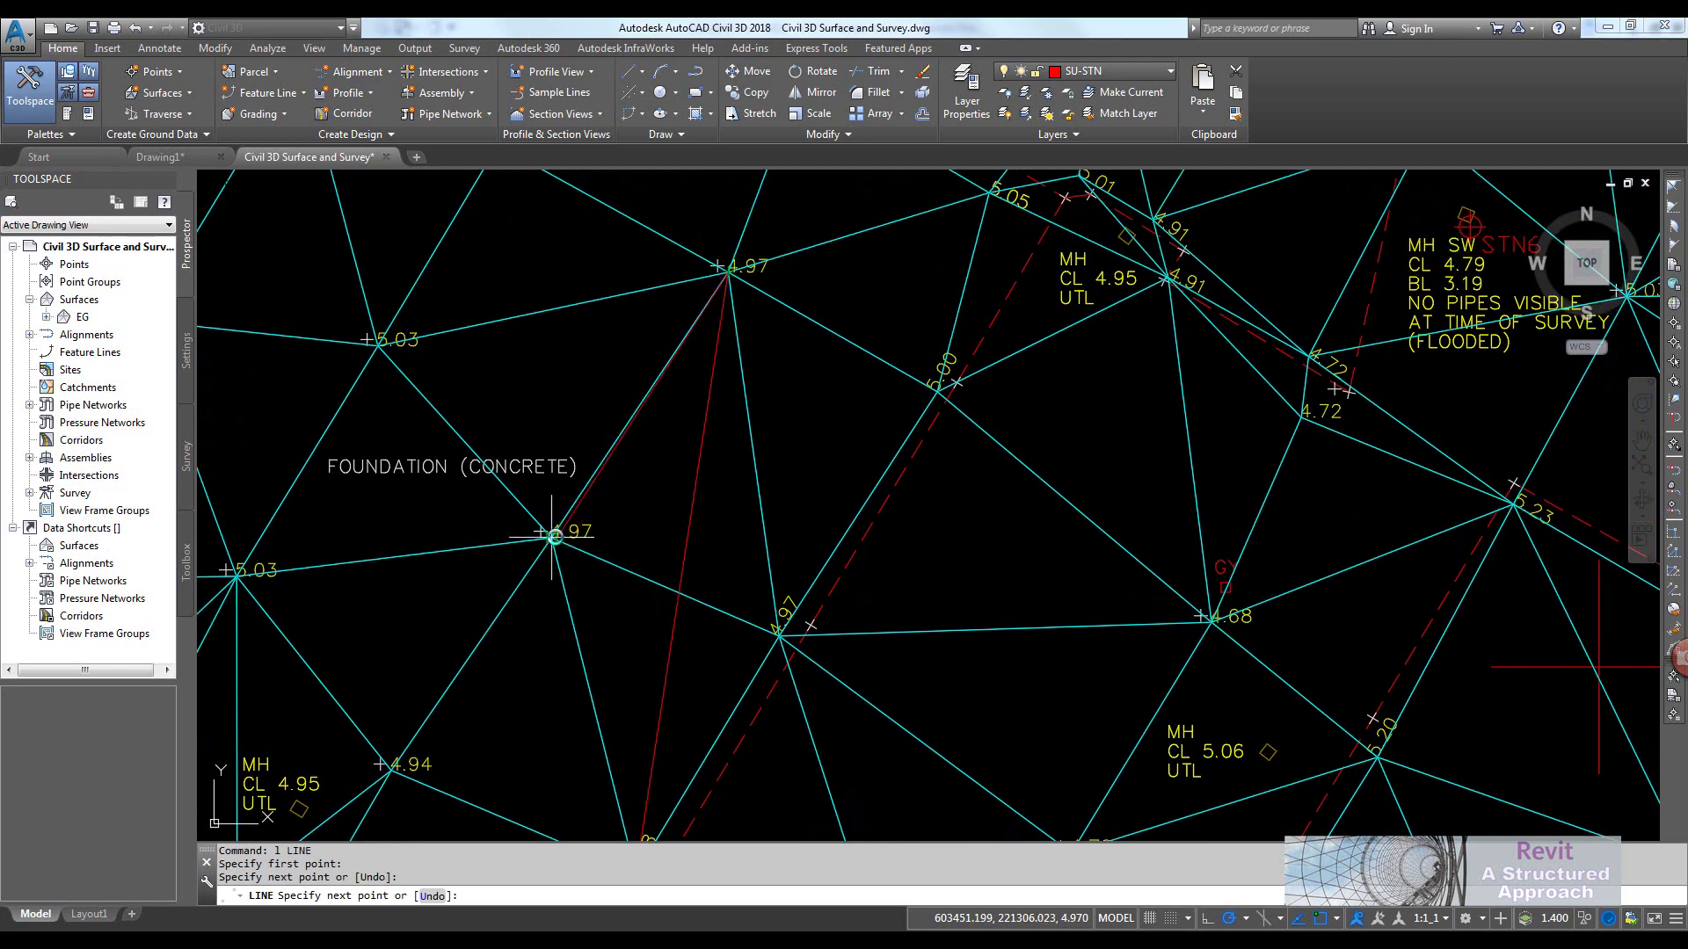
click(552, 538)
middle_drag(629, 766, 611, 679)
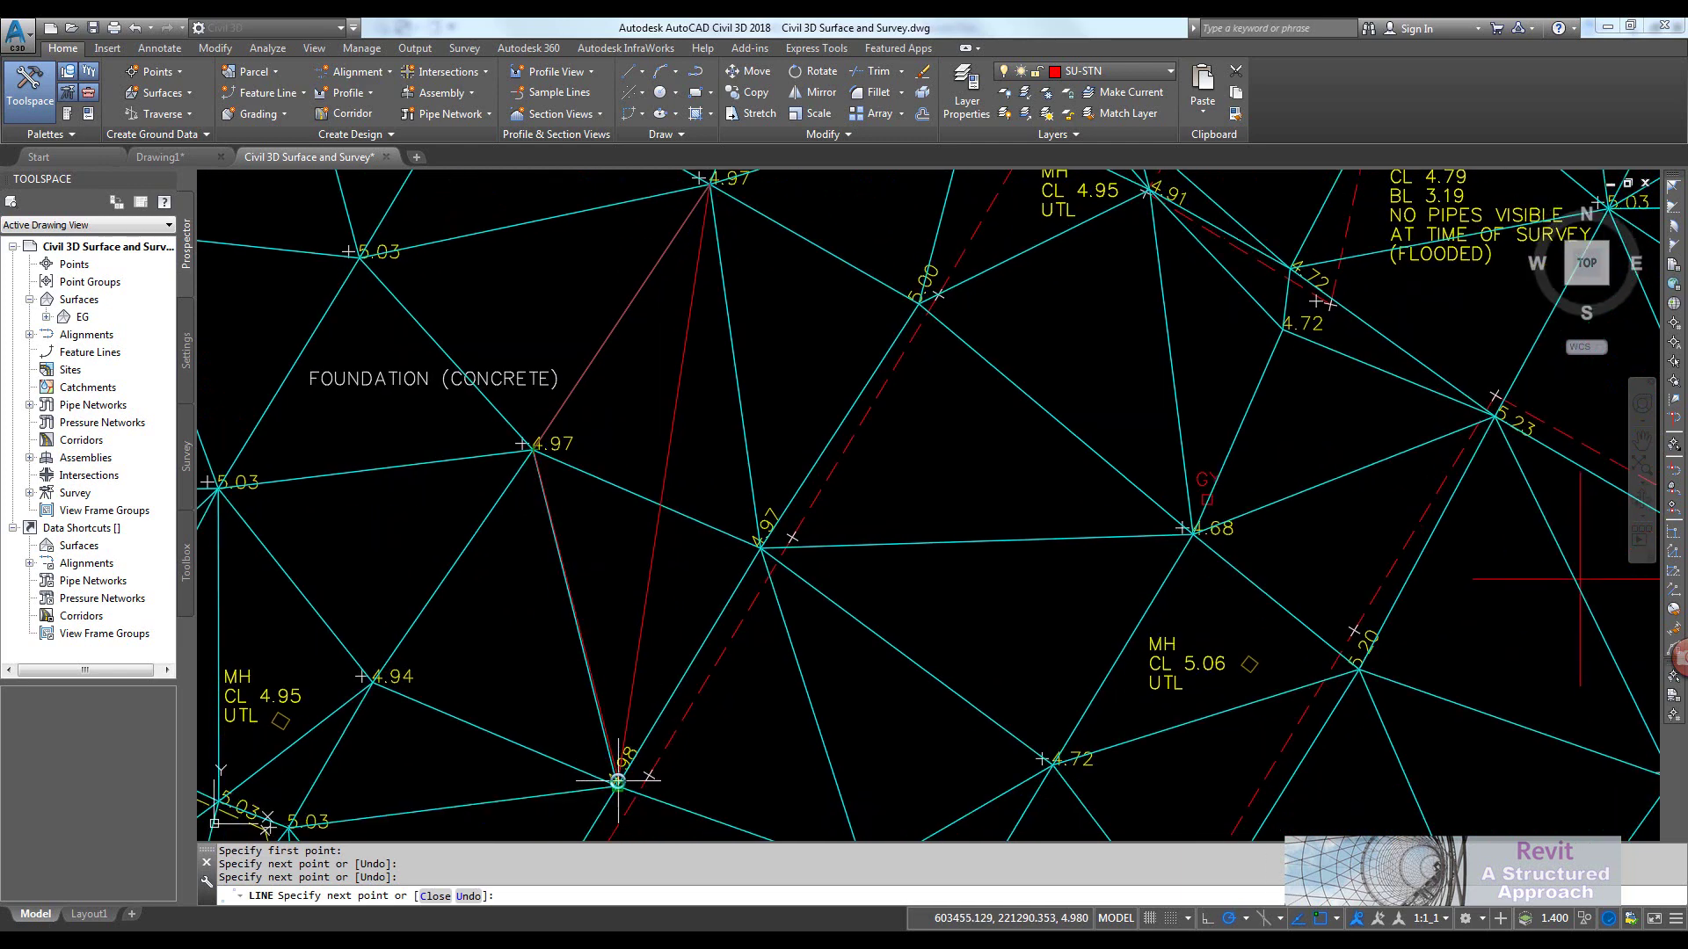
text(c)
key(Return)
Erase the lines drawn over the surface triangulation beside the FOUNDATION (CONCRETE) text
scroll(663, 572, down, 2)
scroll(648, 527, up, 2)
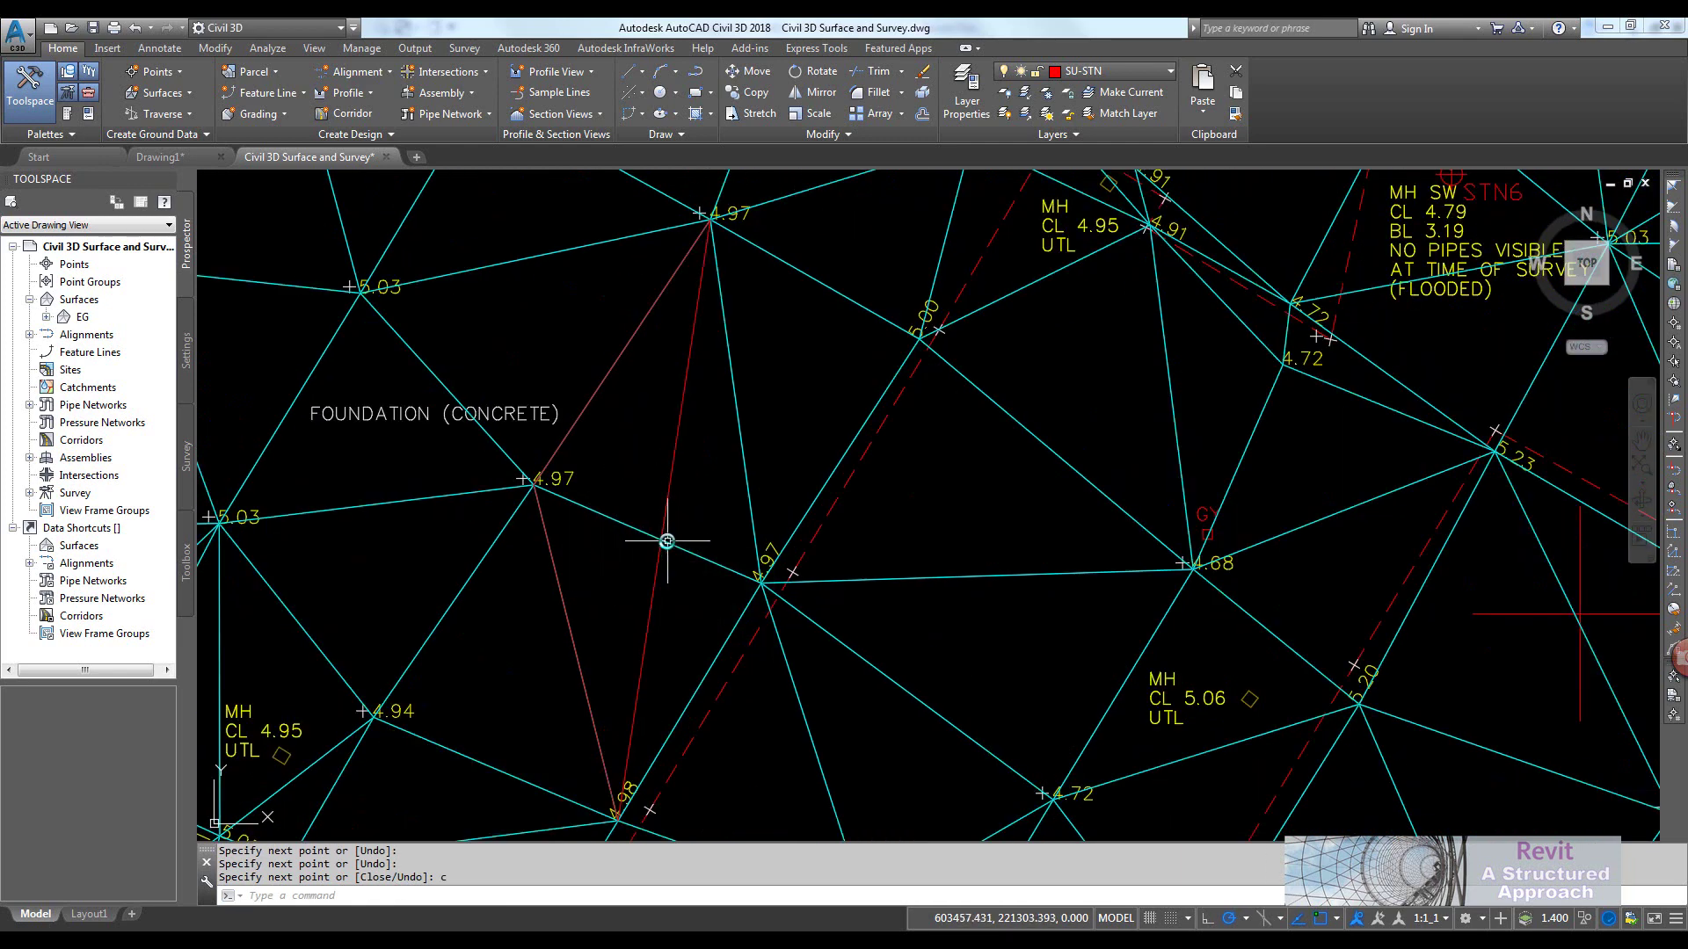
click(661, 528)
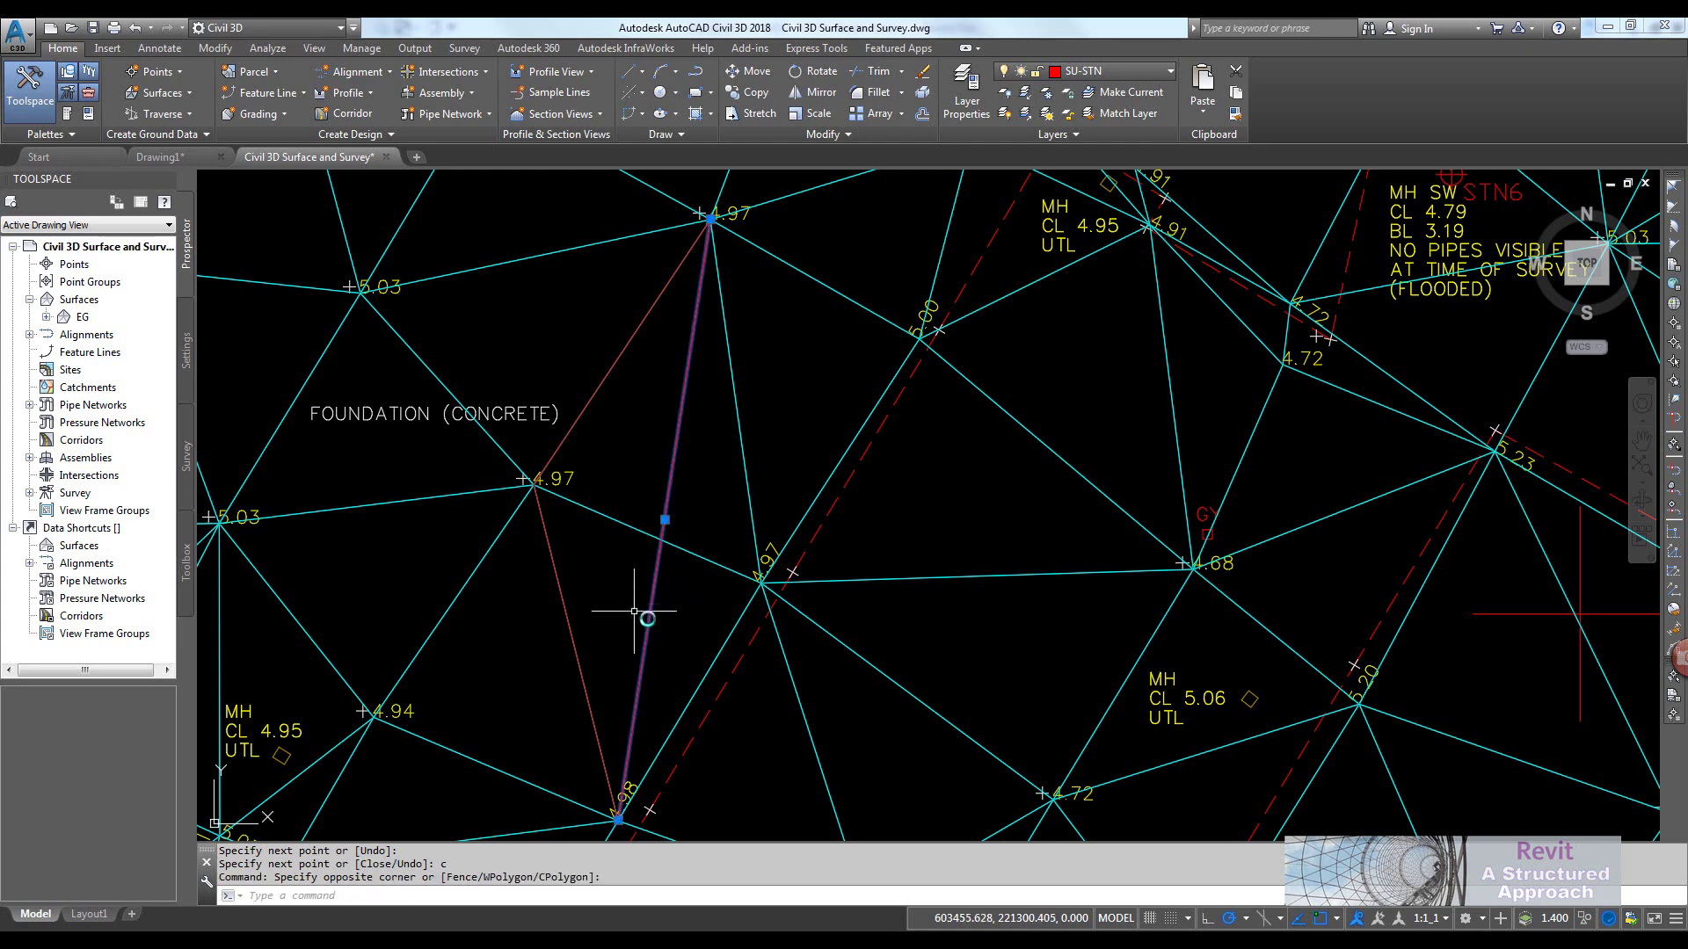
key(Delete)
click(557, 574)
key(Delete)
Examine the whole EG surface triangulation in a tilted 3D view
scroll(647, 426, down, 3)
scroll(647, 426, down, 5)
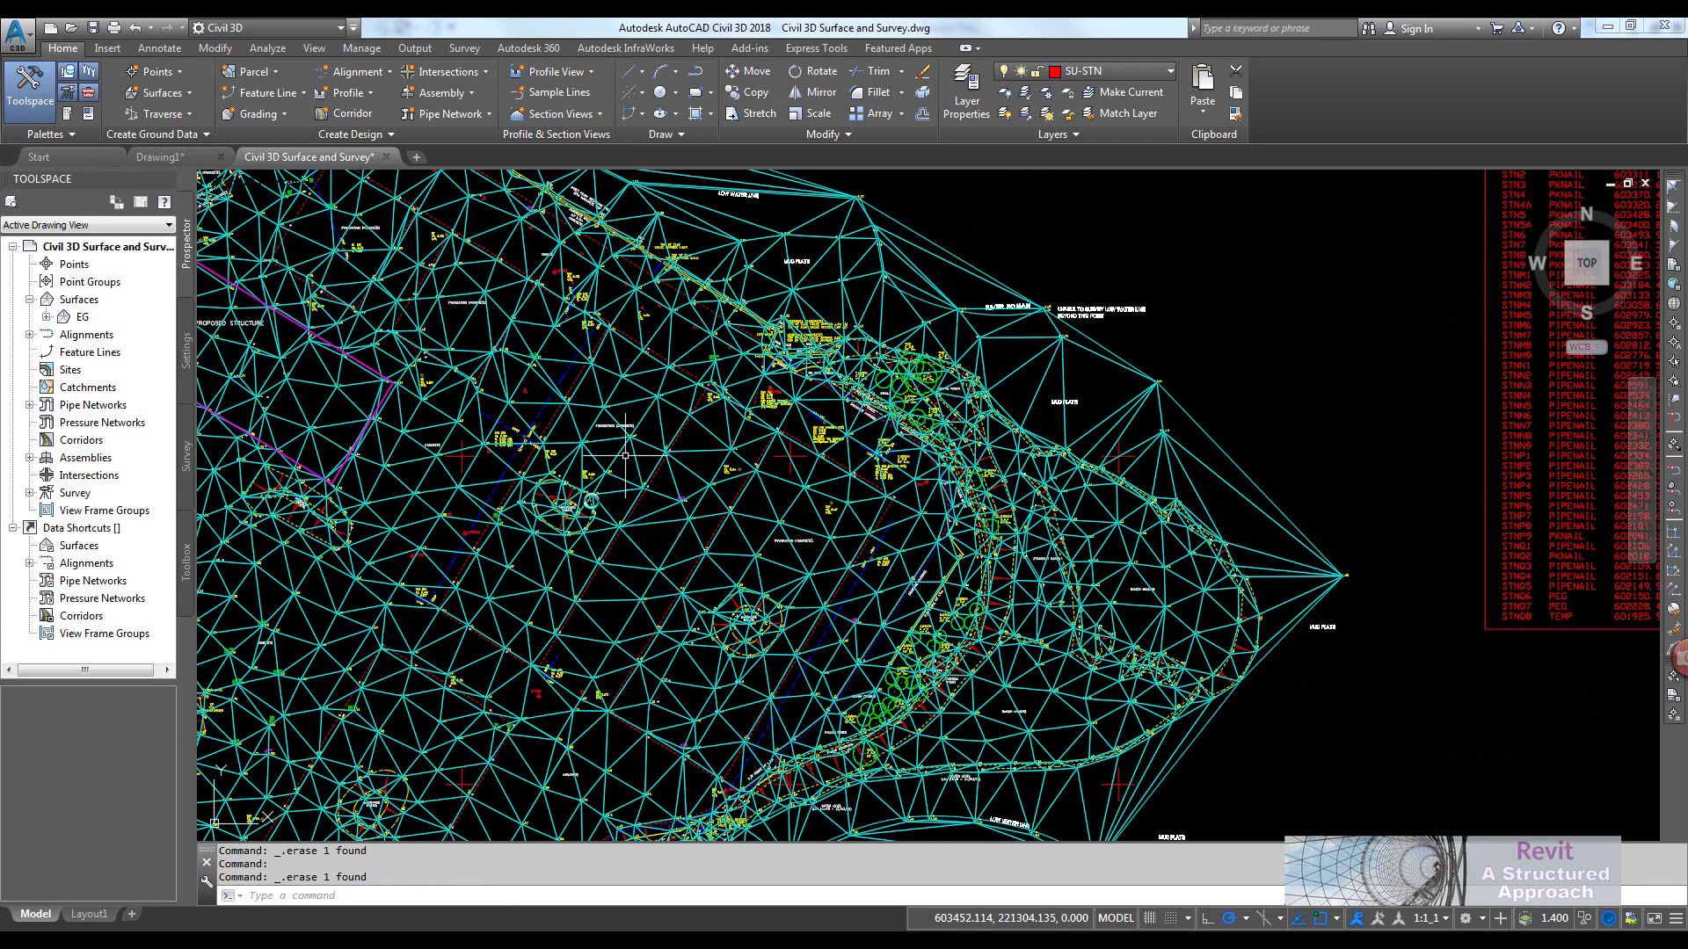
mouse_move(832, 472)
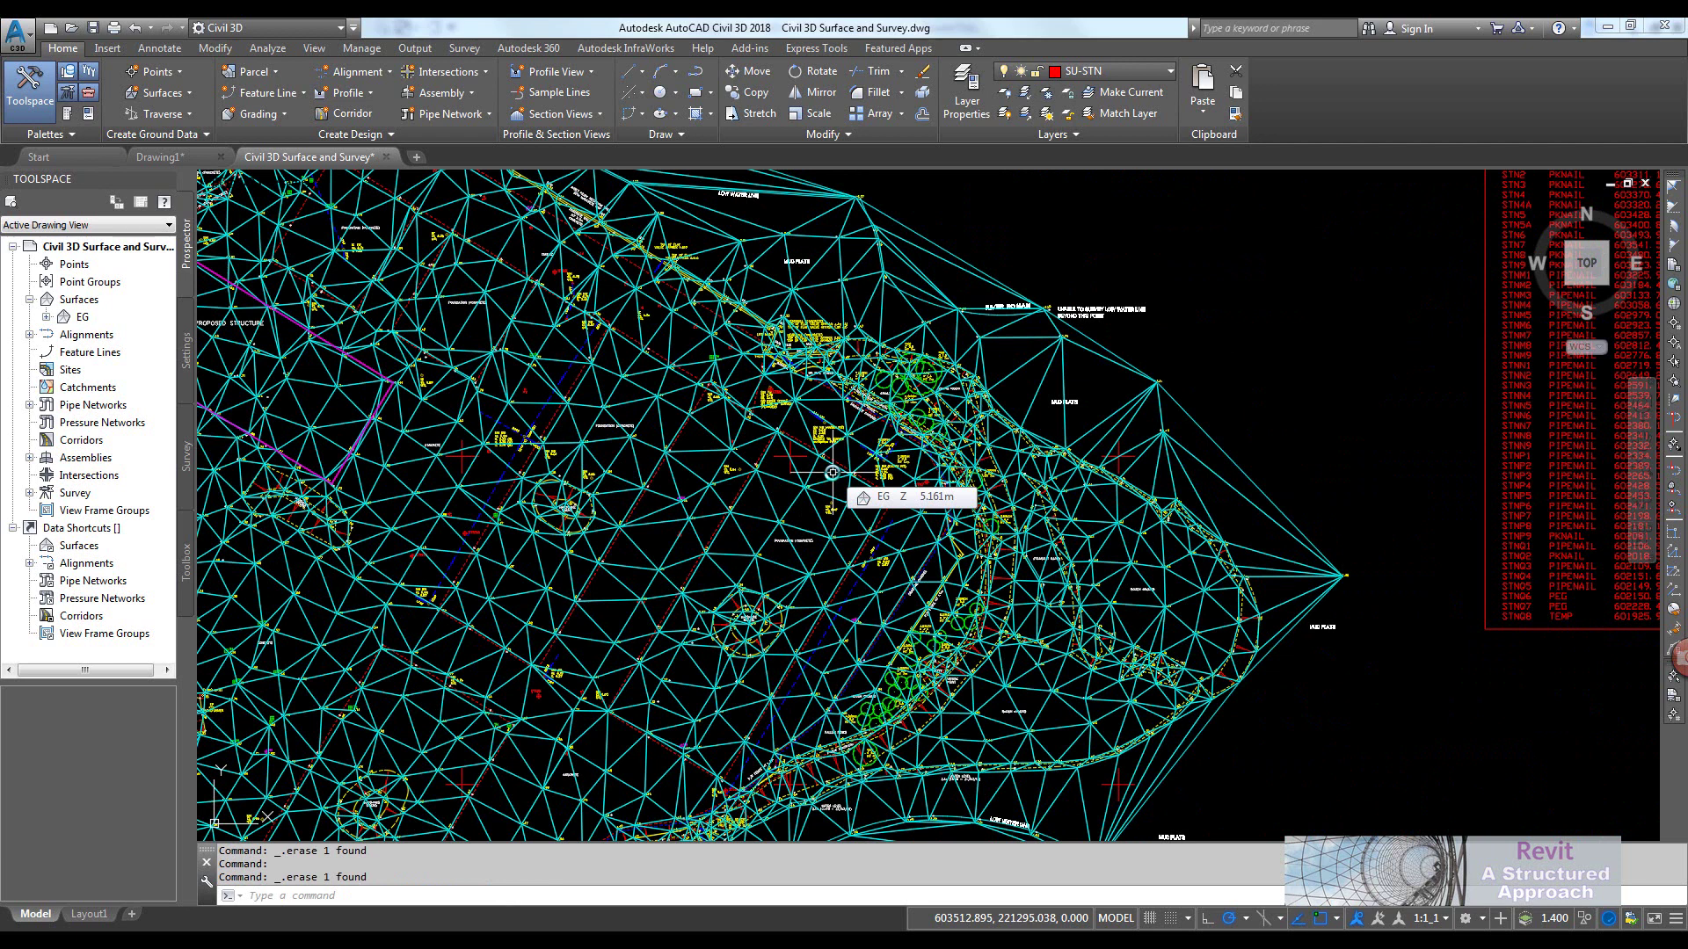
scroll(907, 420, down, 4)
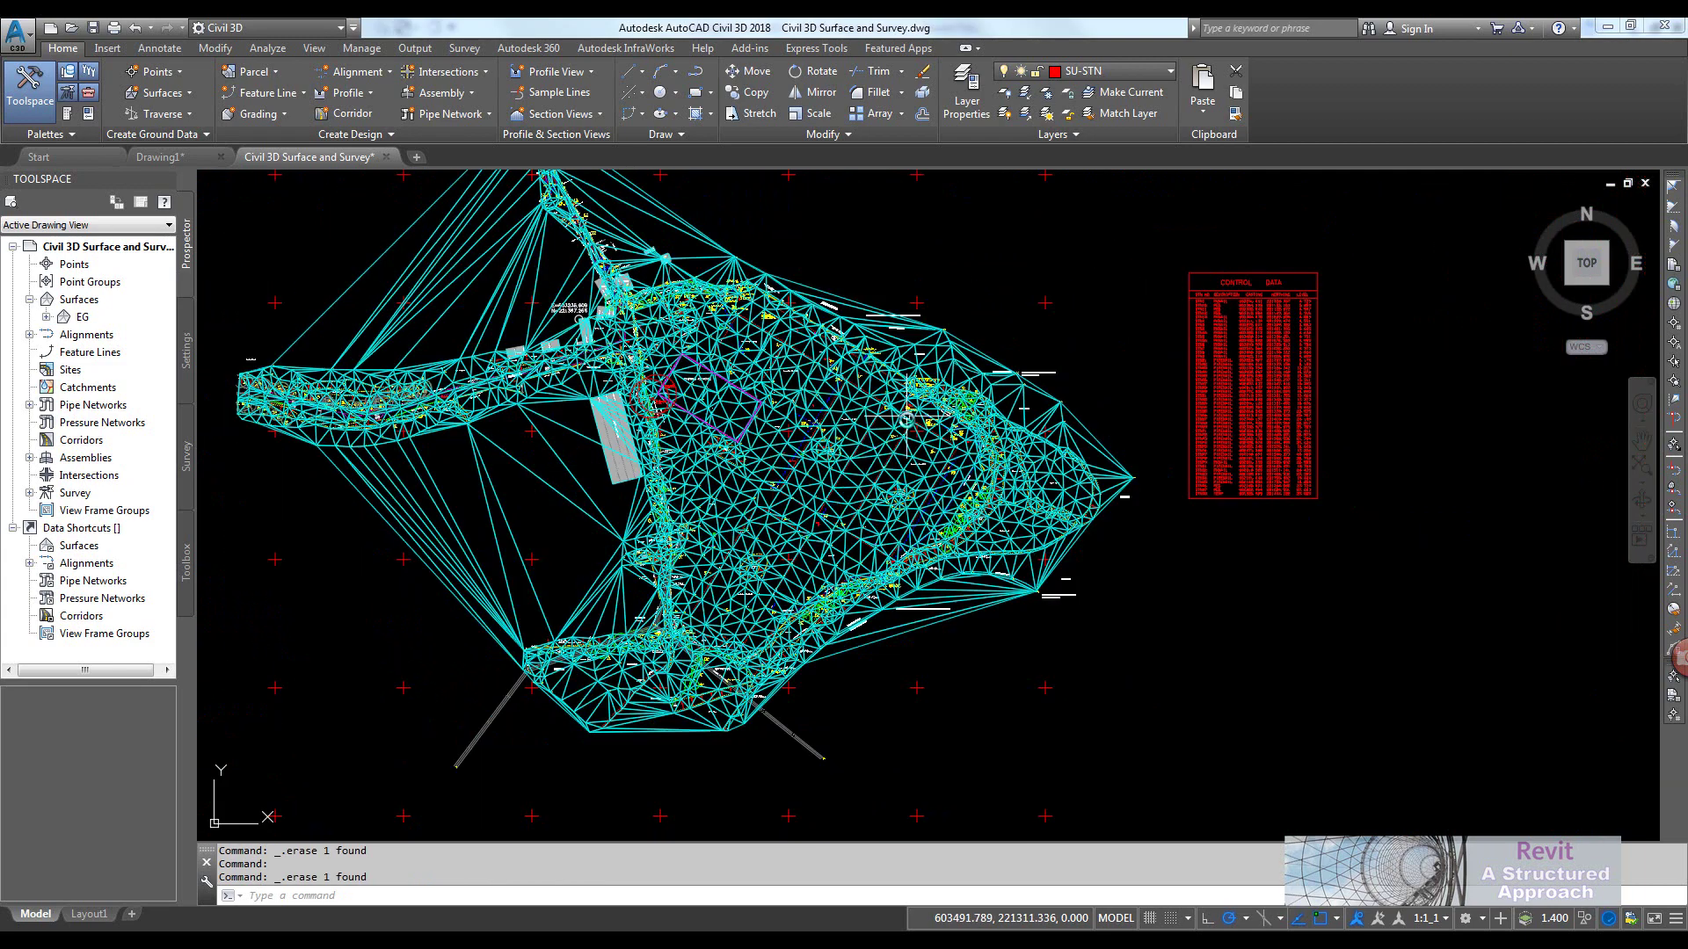
middle_drag(906, 420, 913, 465)
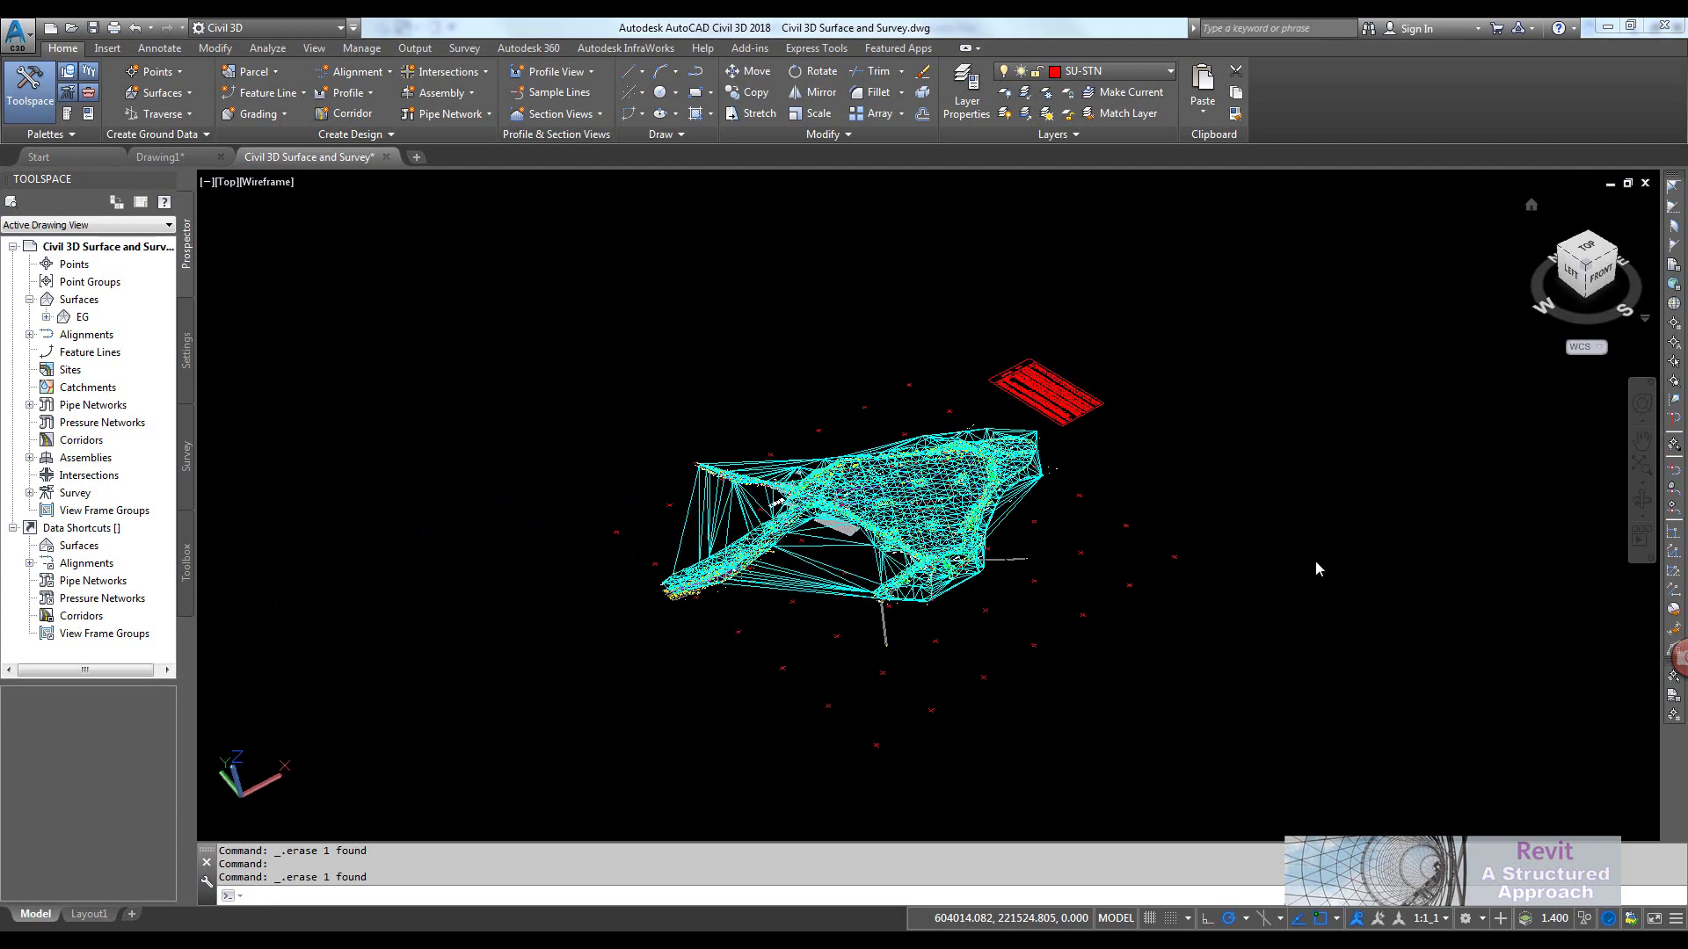
scroll(896, 519, up, 6)
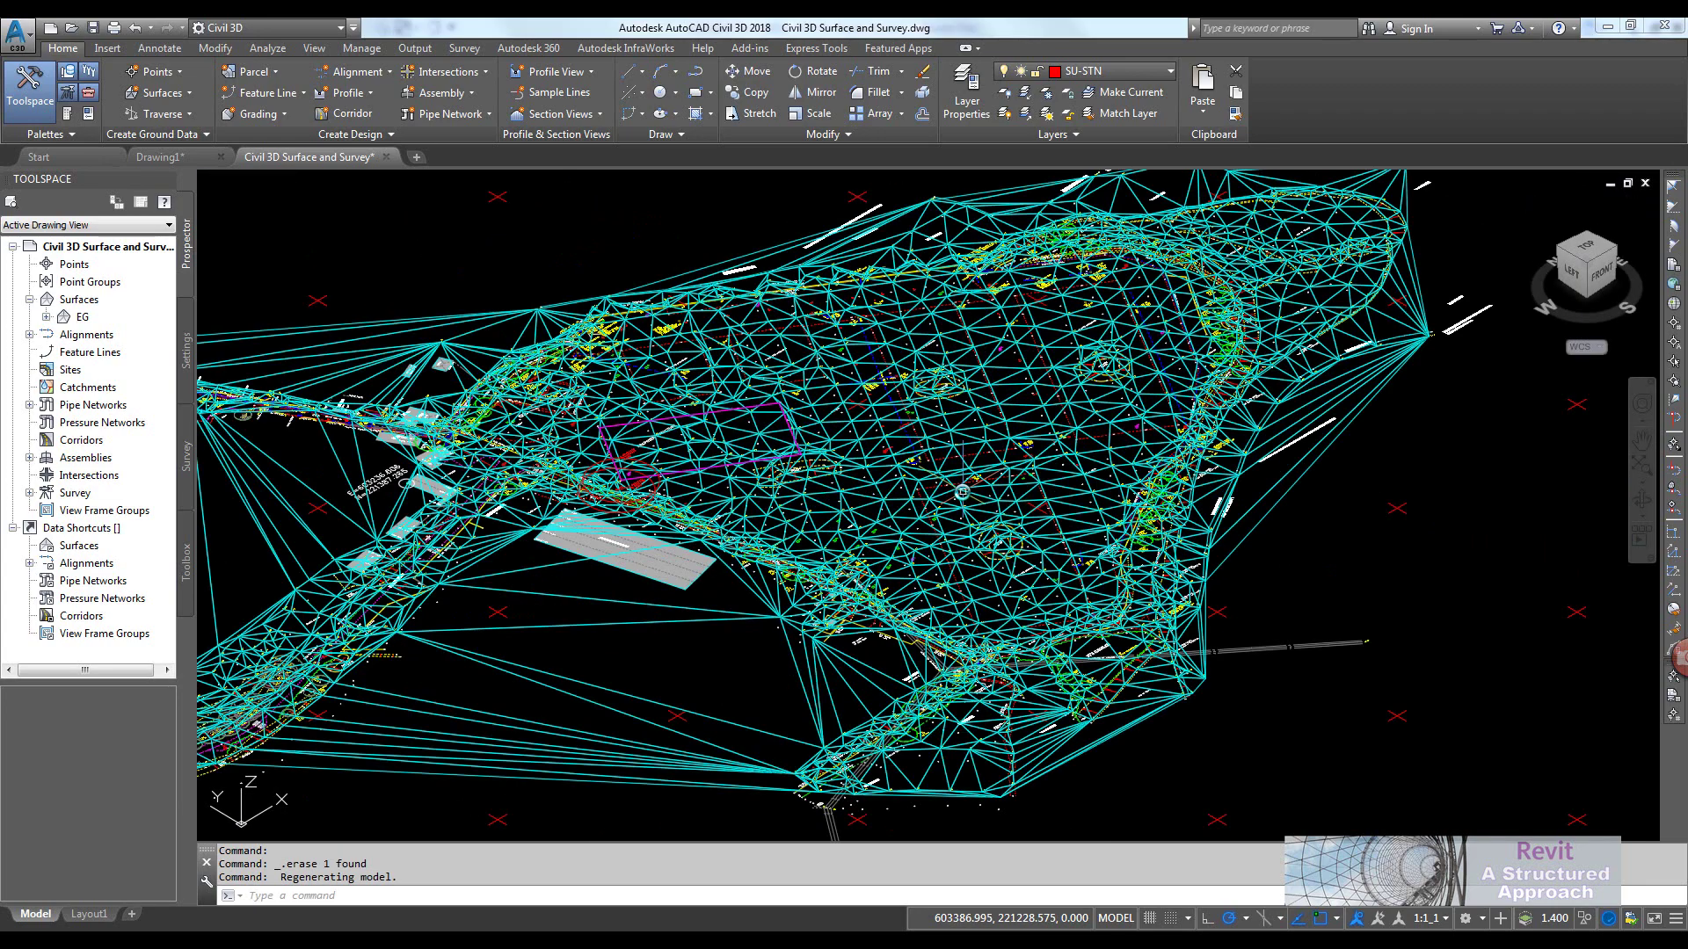
middle_drag(690, 374, 693, 386)
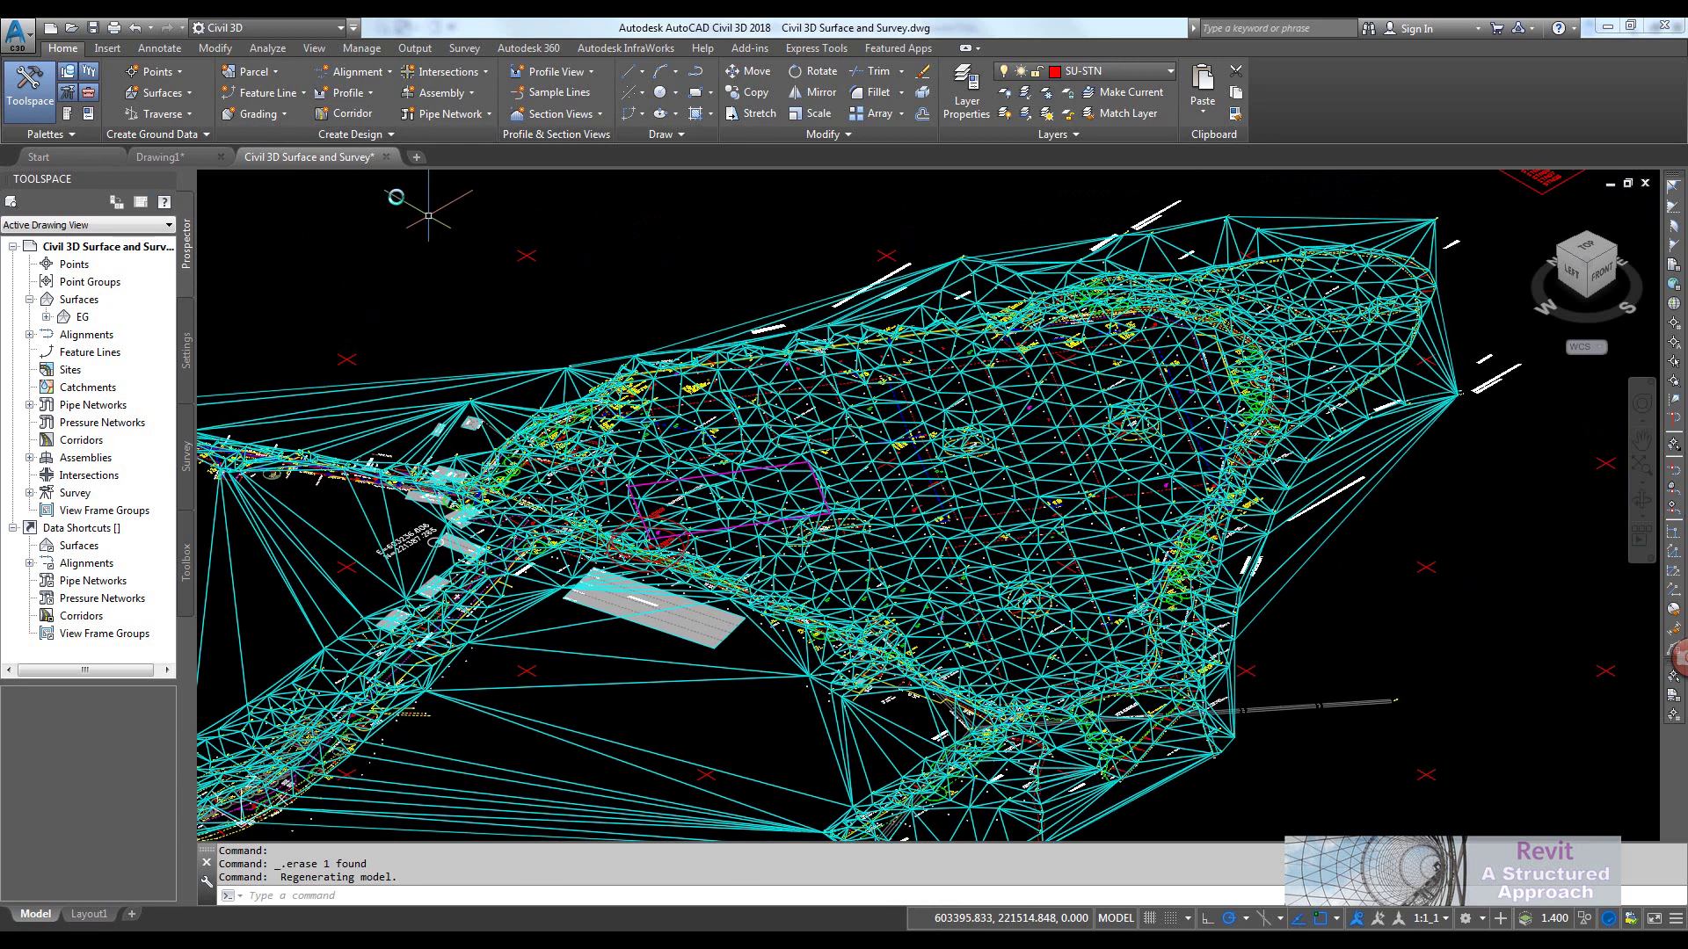
Export the current Civil 3D drawing in AutoCAD DWG format to the Desktop with external references bound and inserted and file name prefix S
click(16, 34)
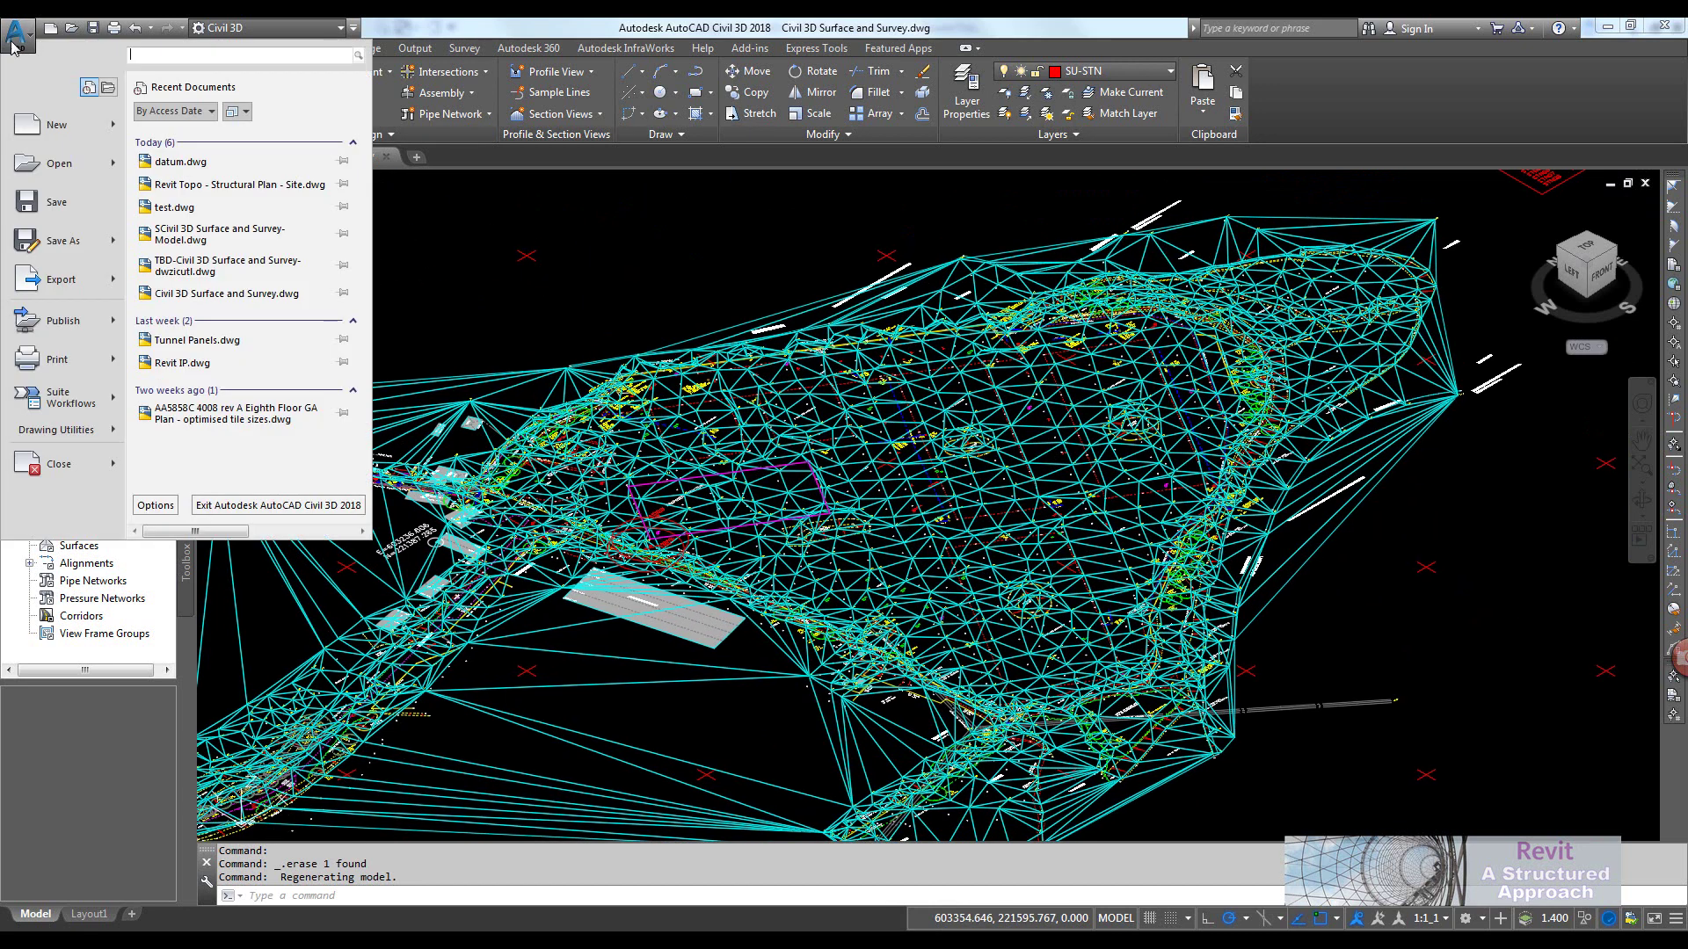
mouse_move(99, 295)
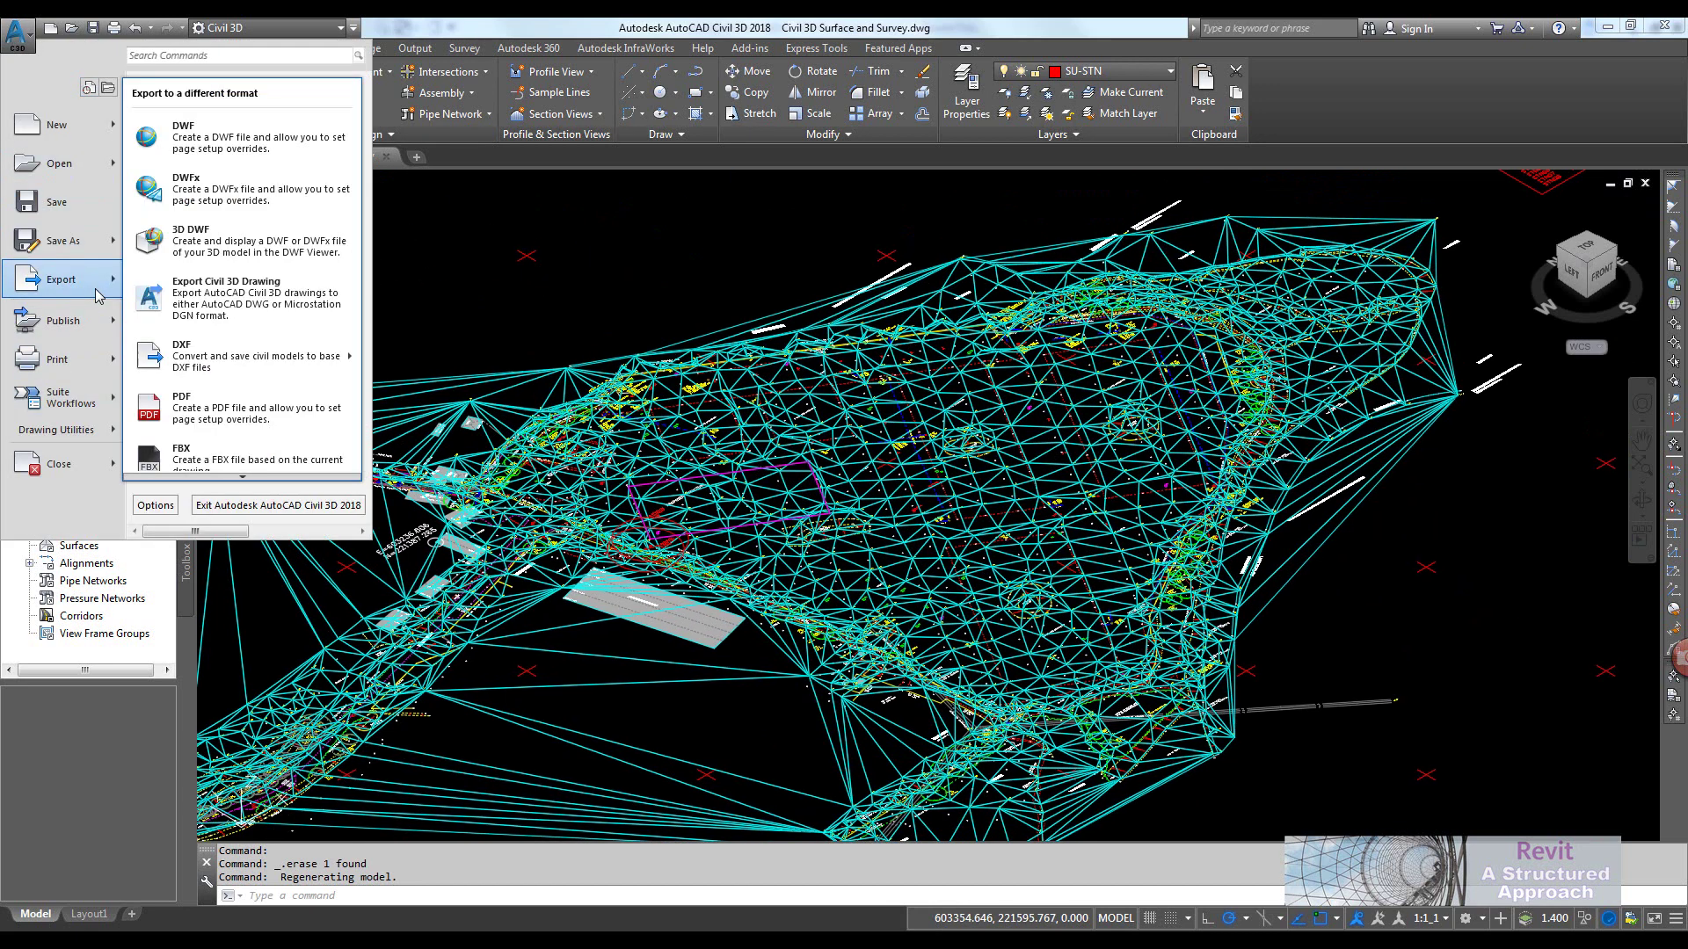
click(281, 319)
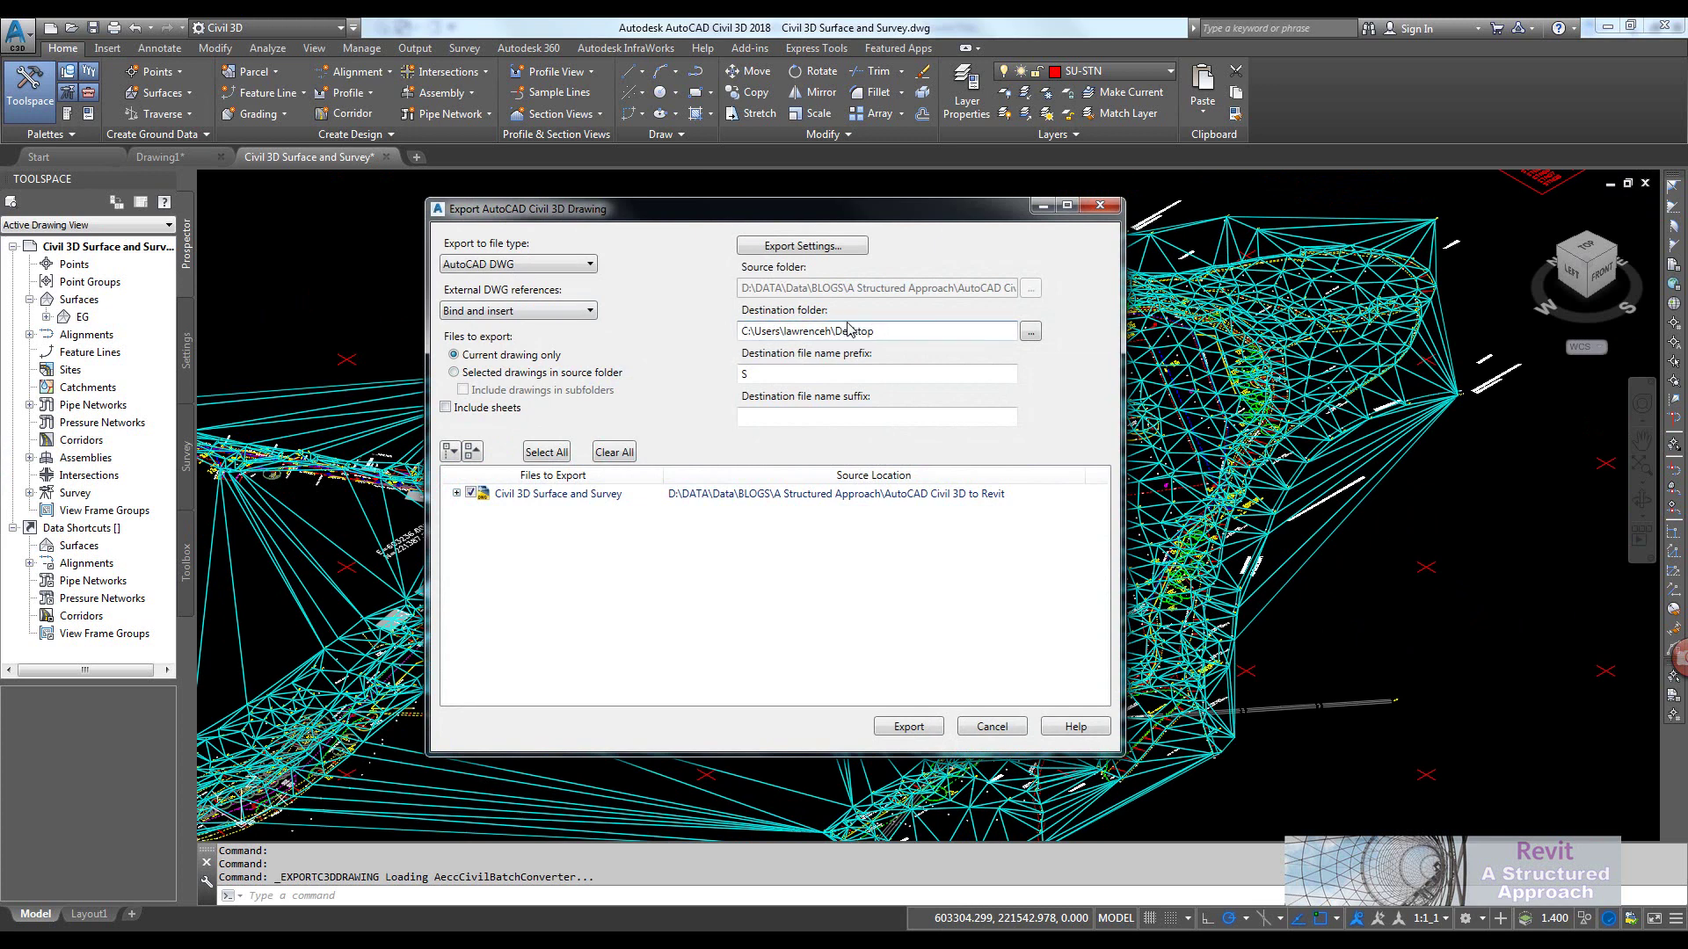
click(820, 378)
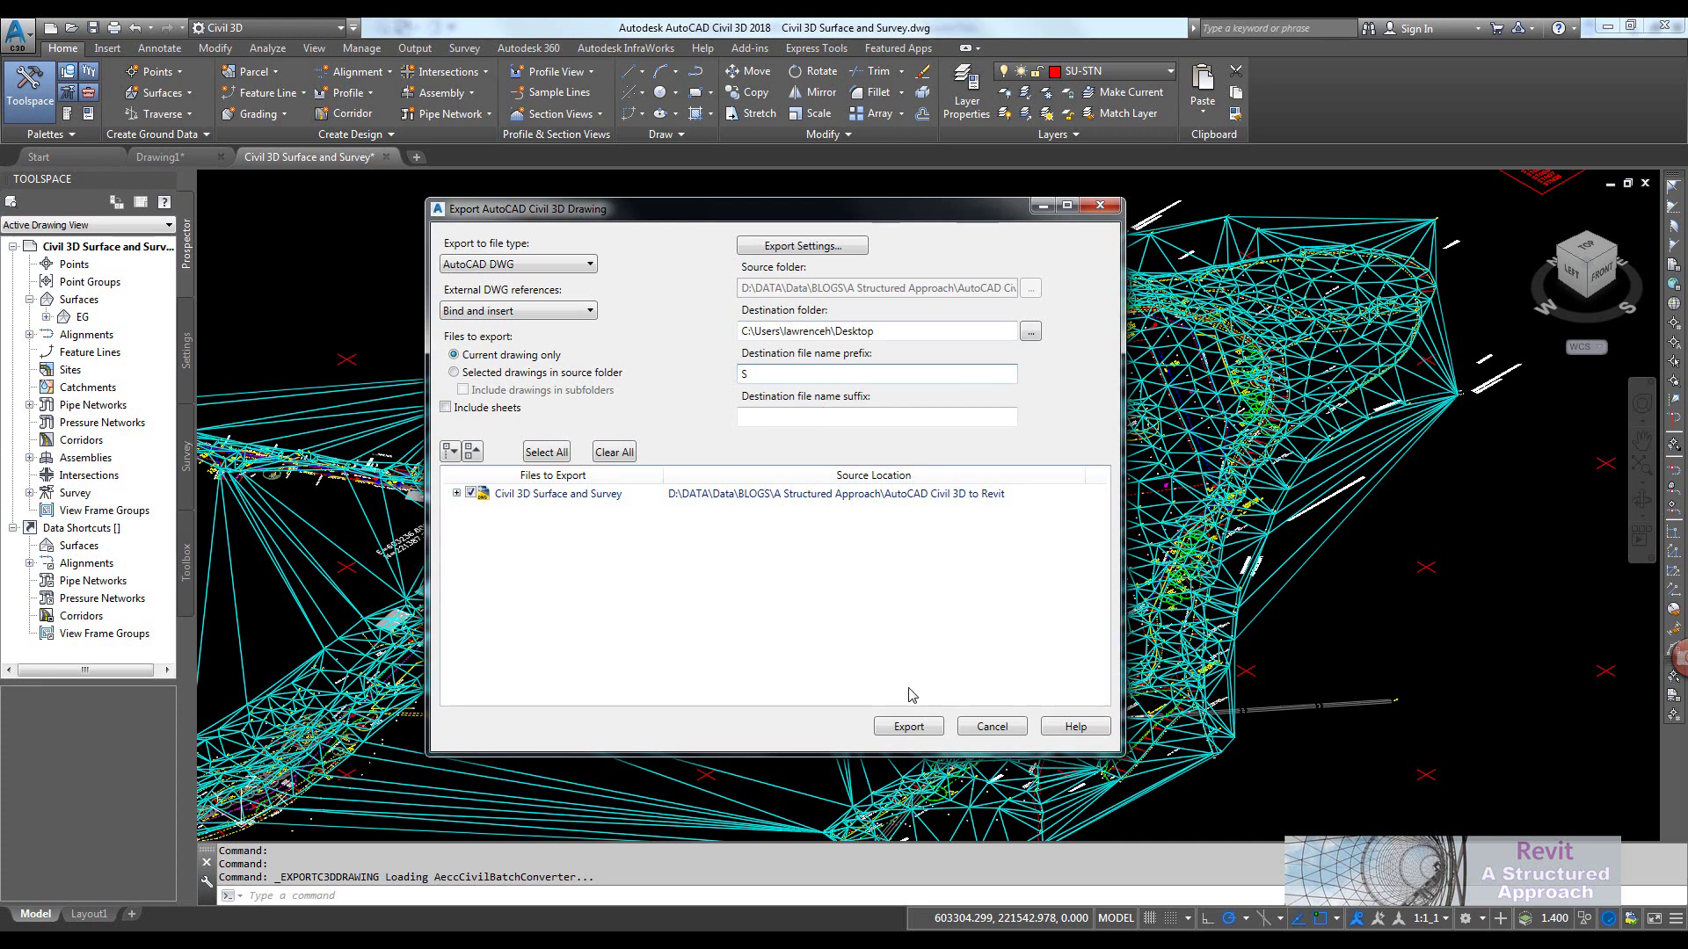
click(911, 727)
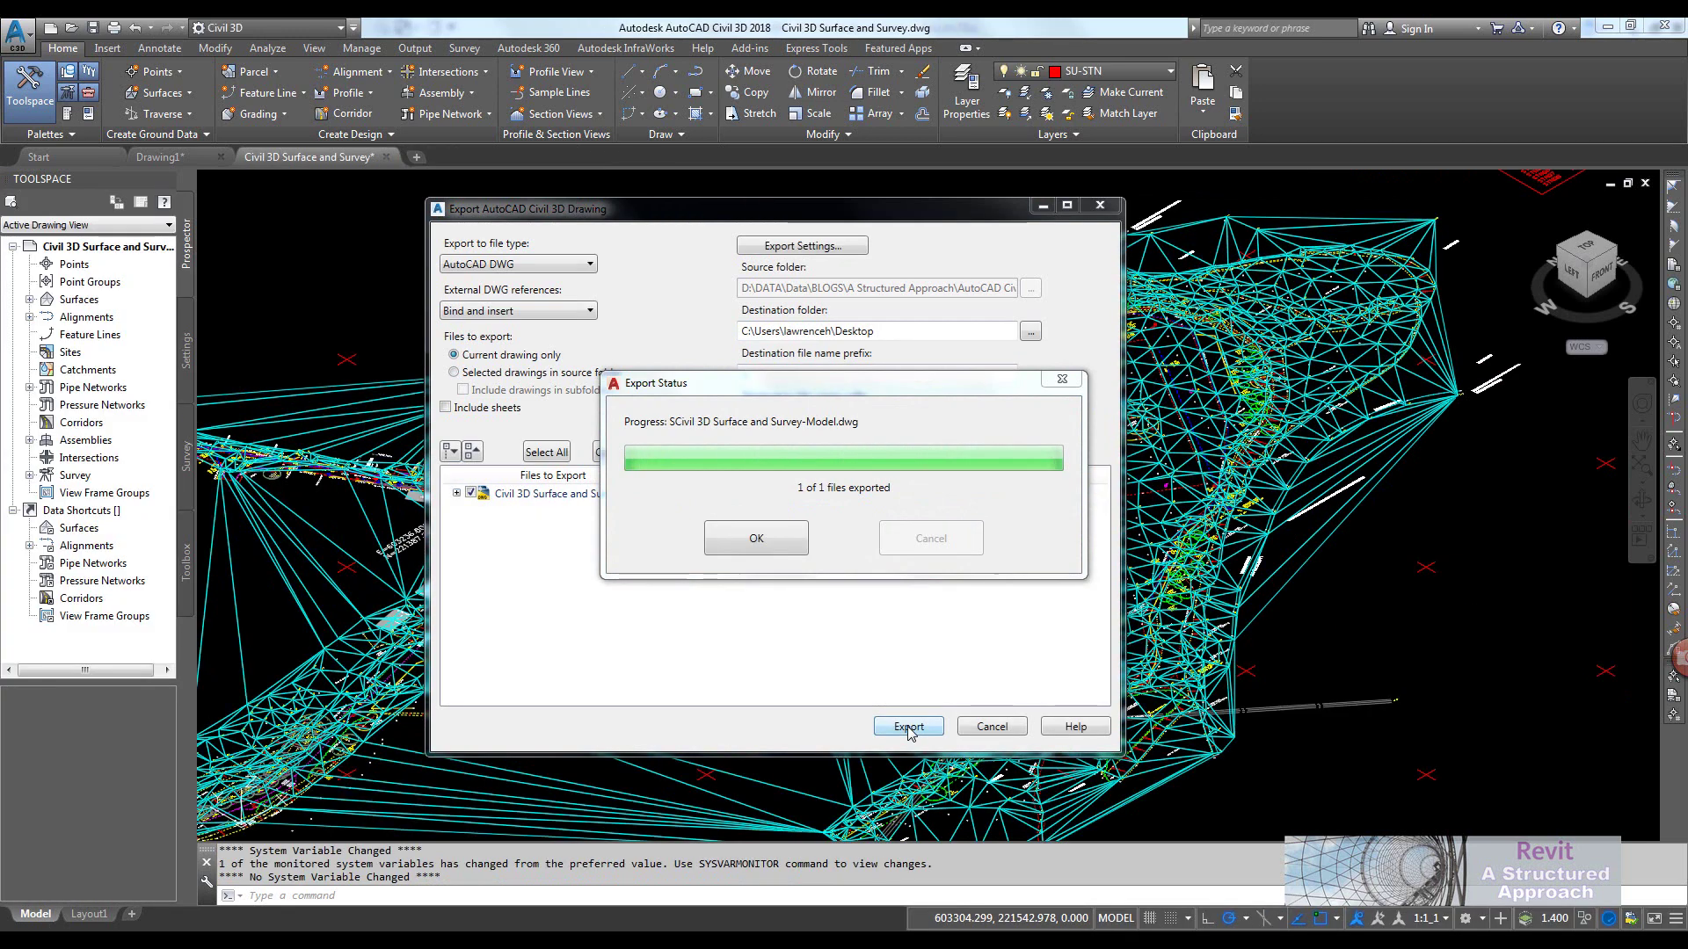
click(758, 538)
click(988, 727)
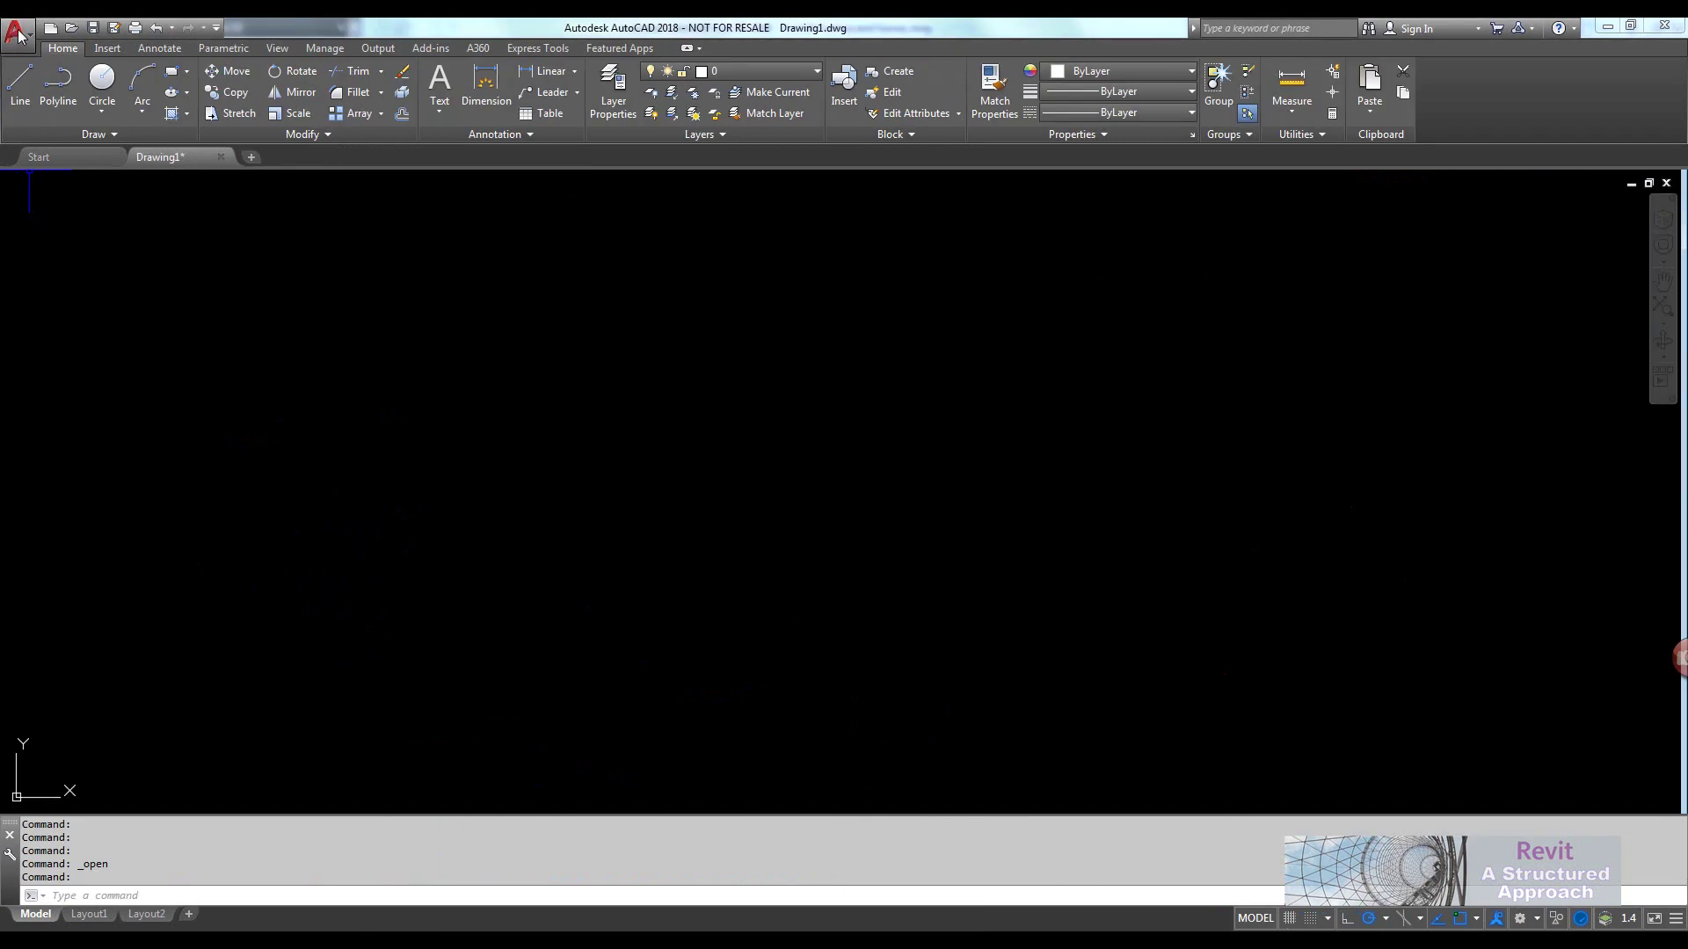
Open the exported SCivil 3D Surface and Survey-Model.dwg from the Desktop in AutoCAD 2018
click(17, 32)
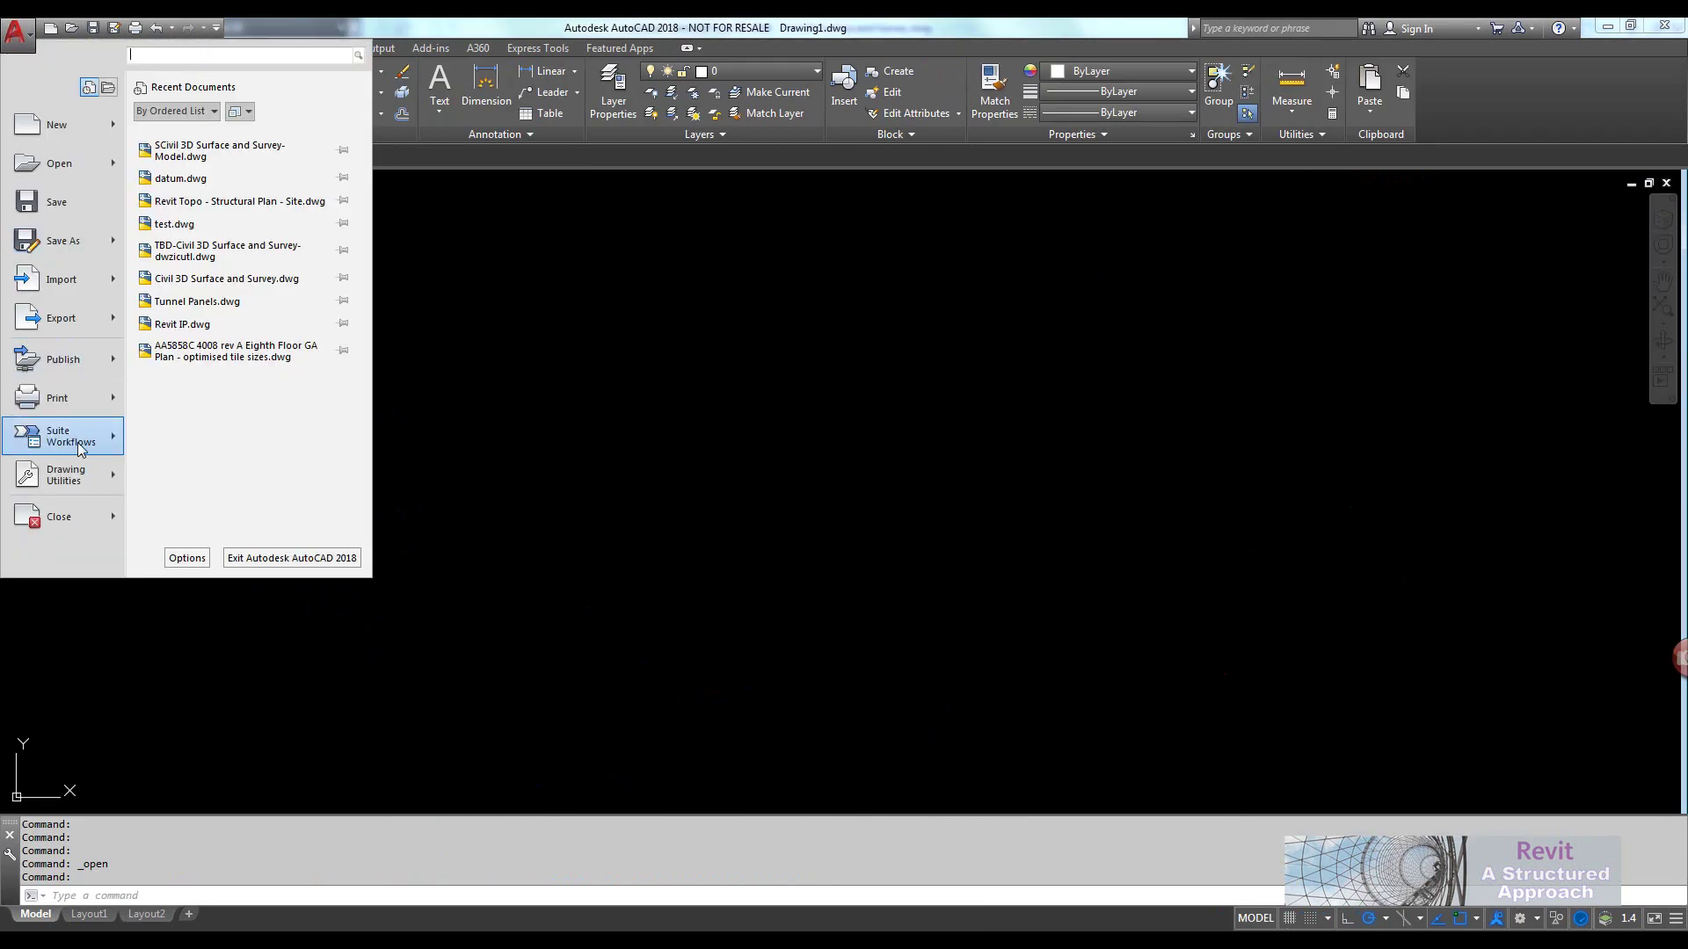
click(62, 174)
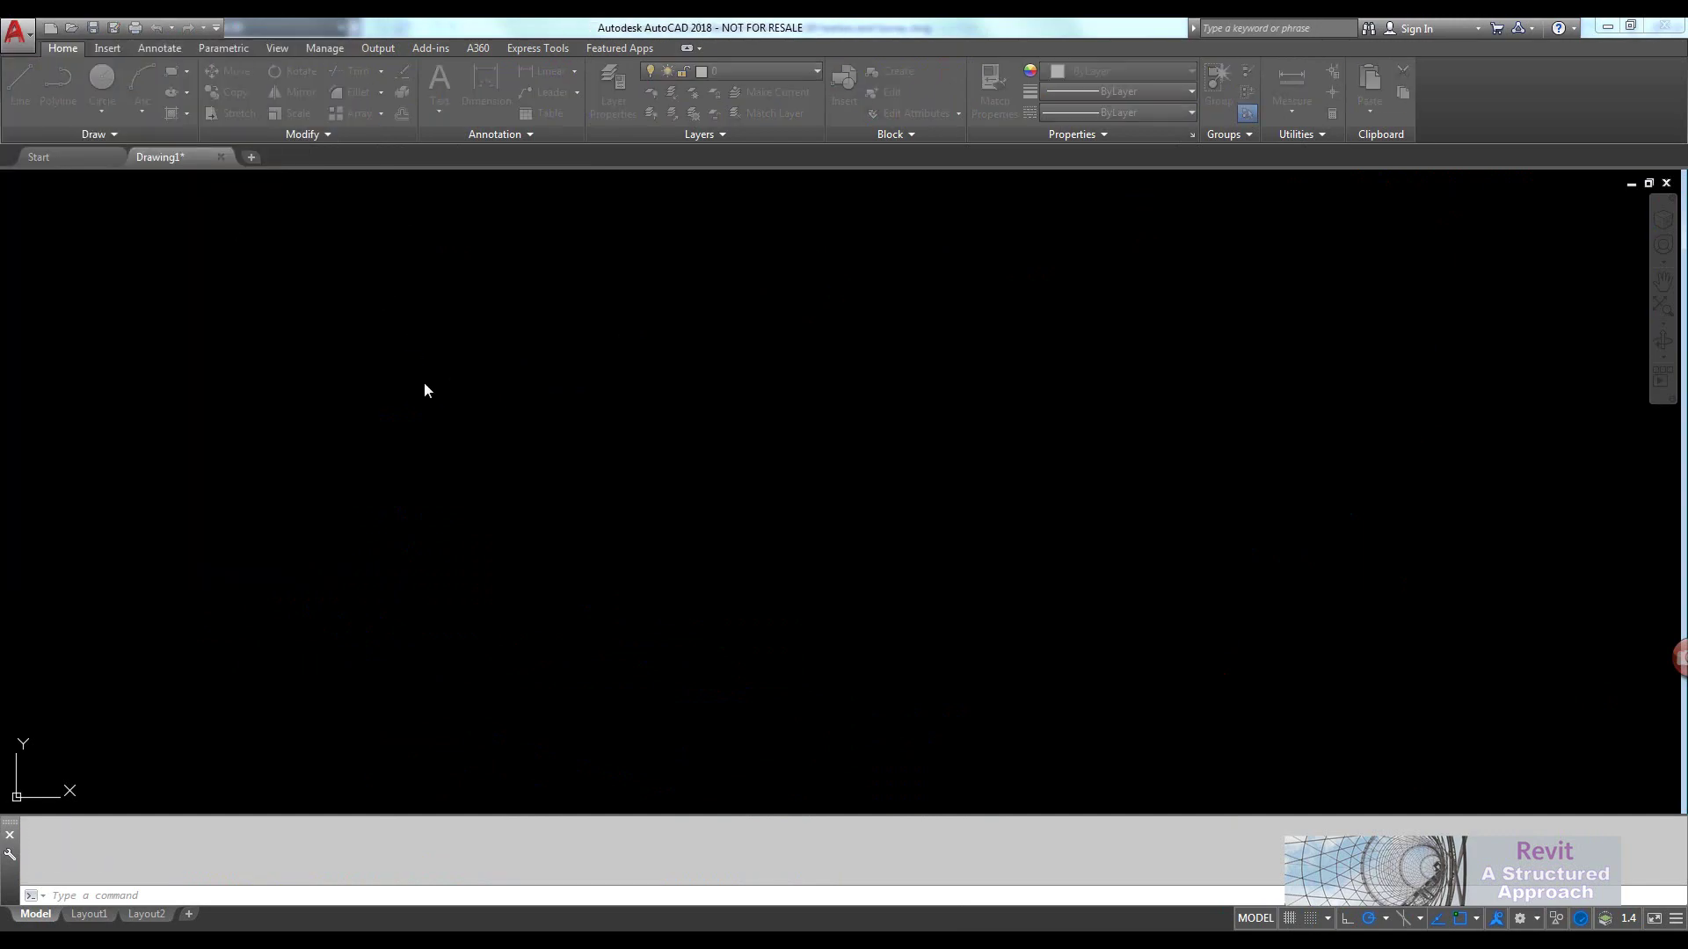
click(624, 702)
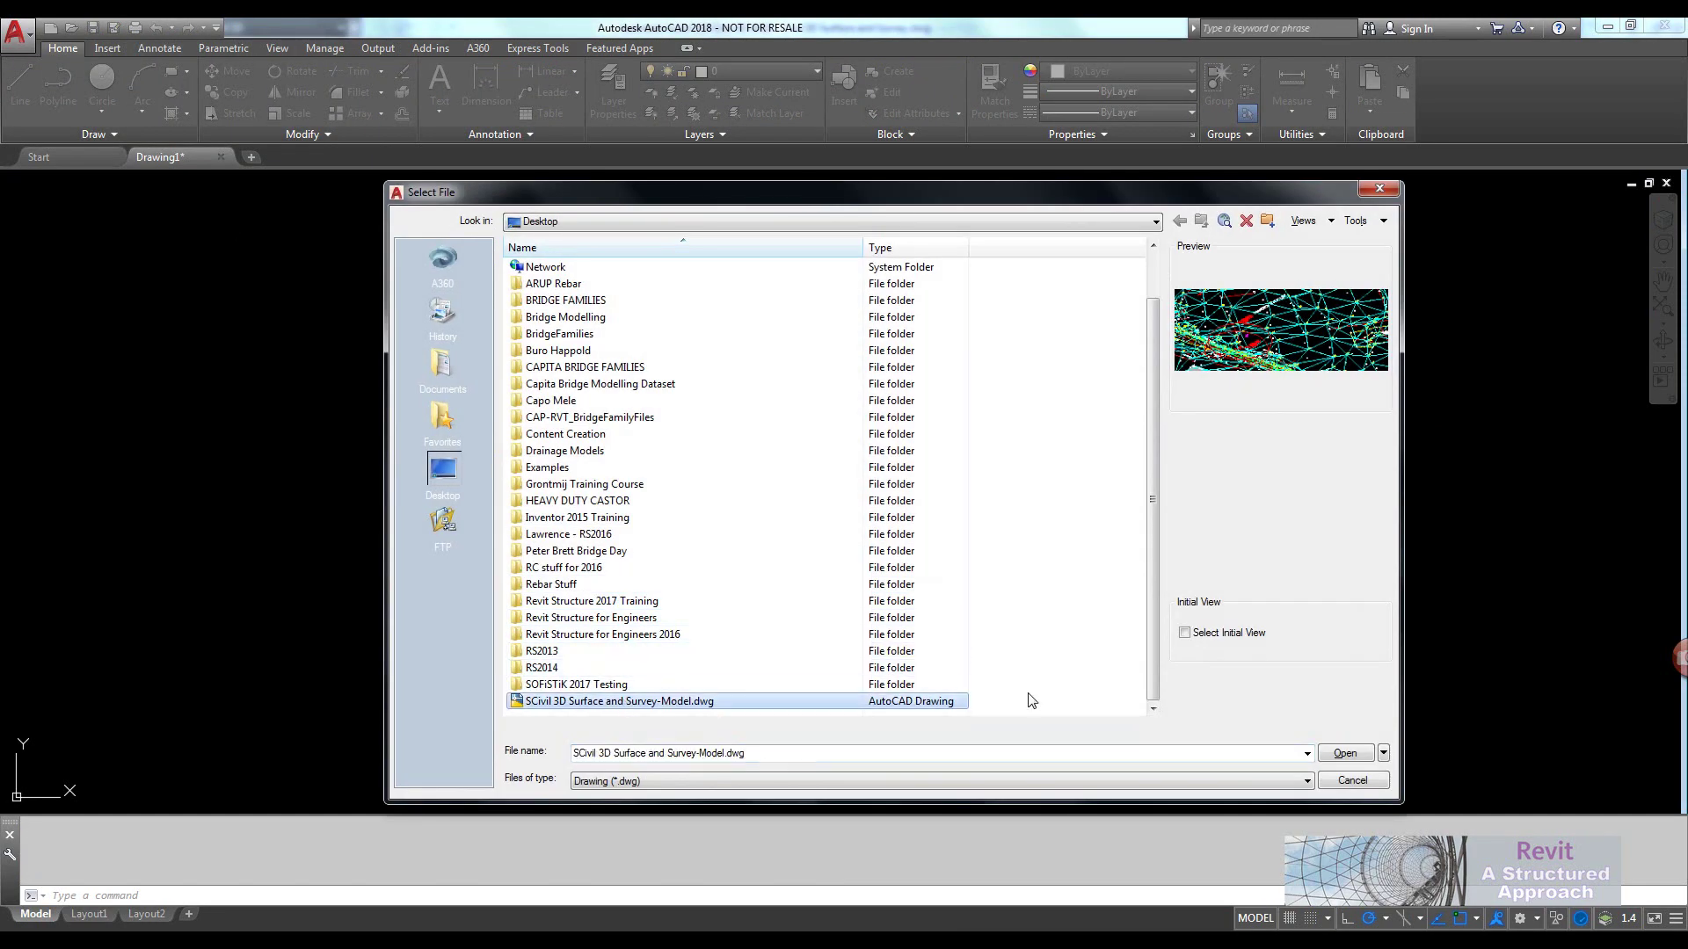
click(1348, 752)
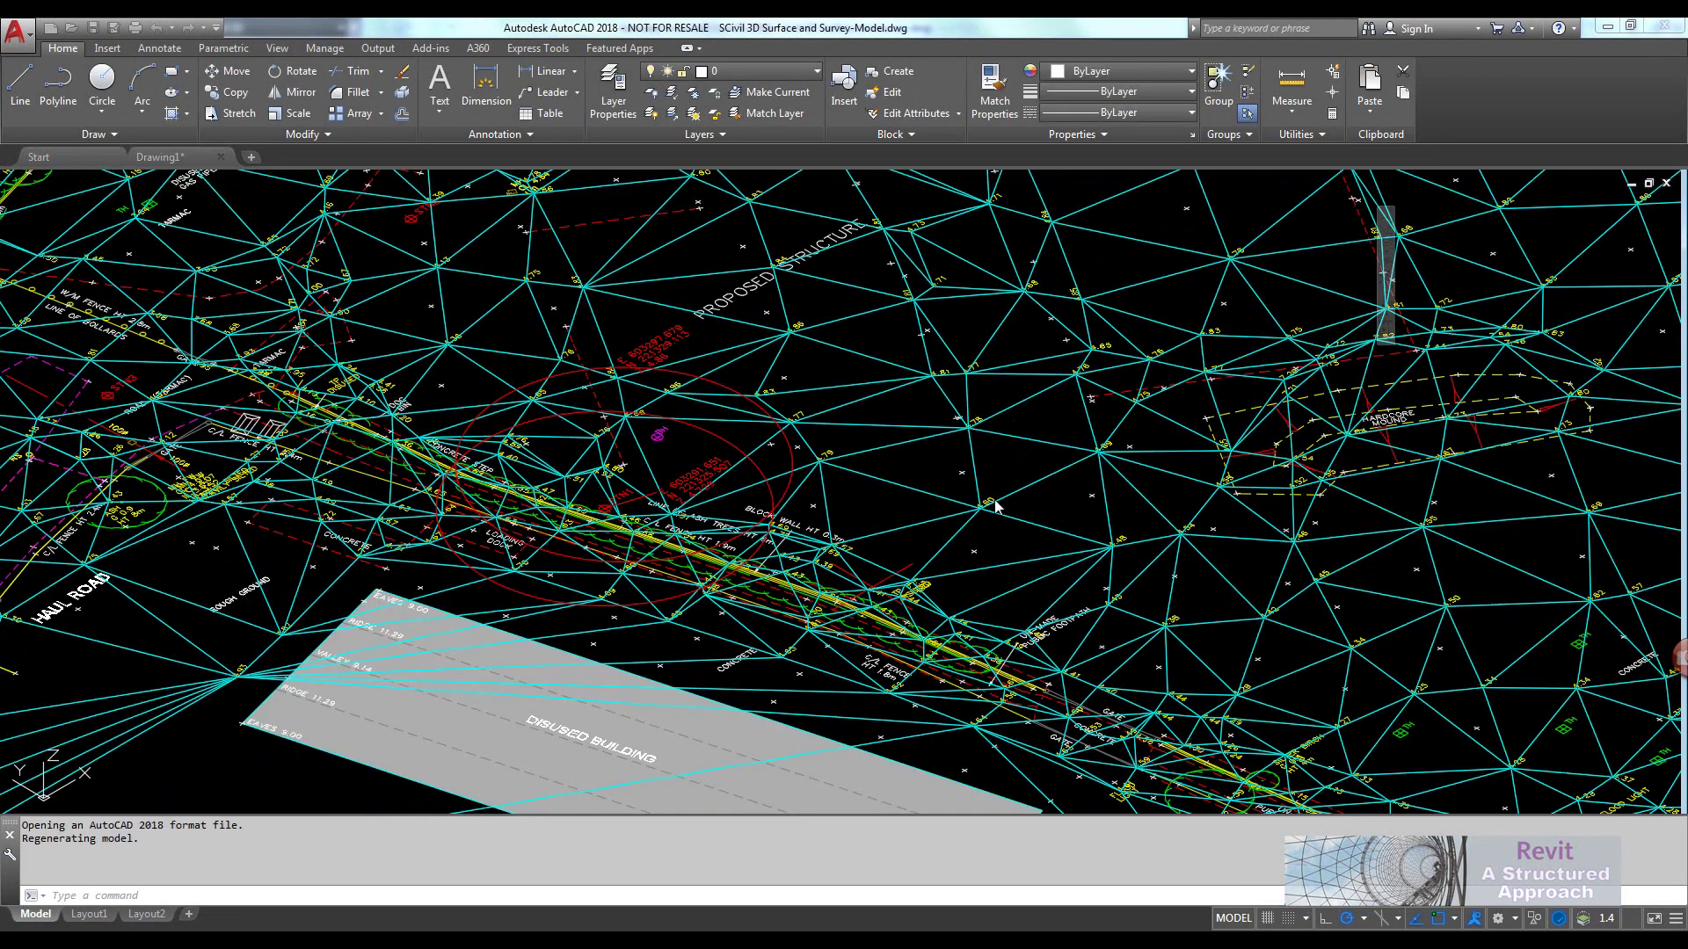
List the object type and corner coordinates of three neighbouring surface triangles between the PROPOSED STRUCTURE text and the hardcore mound
scroll(819, 510, down, 6)
scroll(807, 487, up, 4)
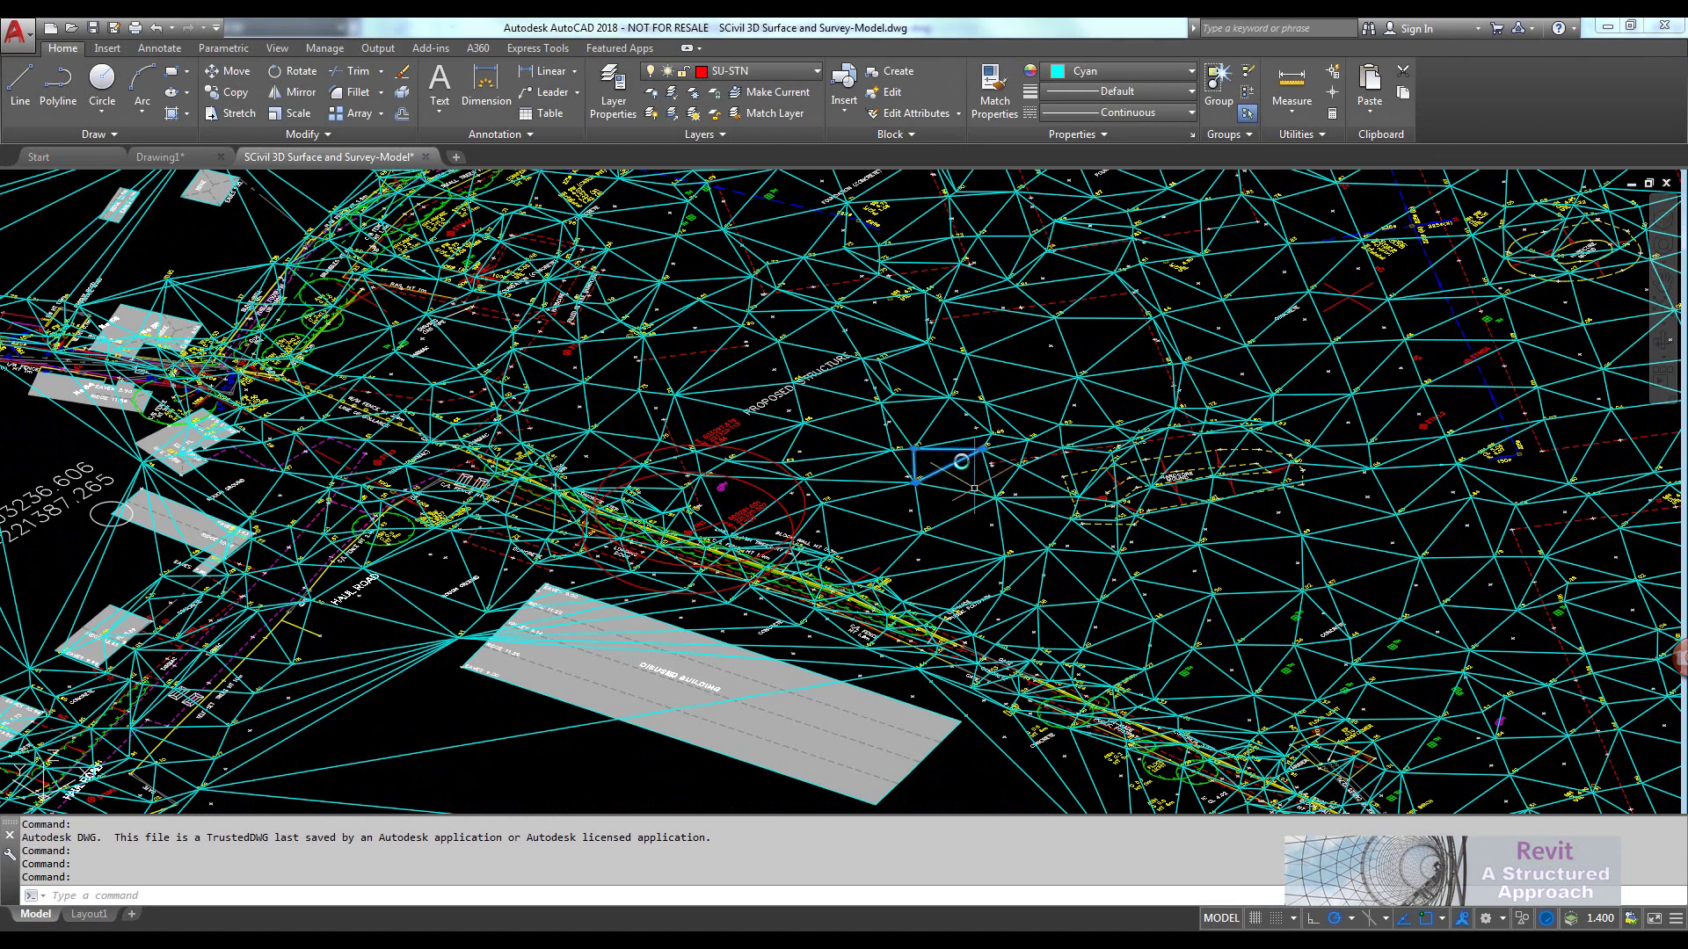
scroll(953, 453, up, 5)
click(953, 531)
click(923, 510)
scroll(952, 503, down, 4)
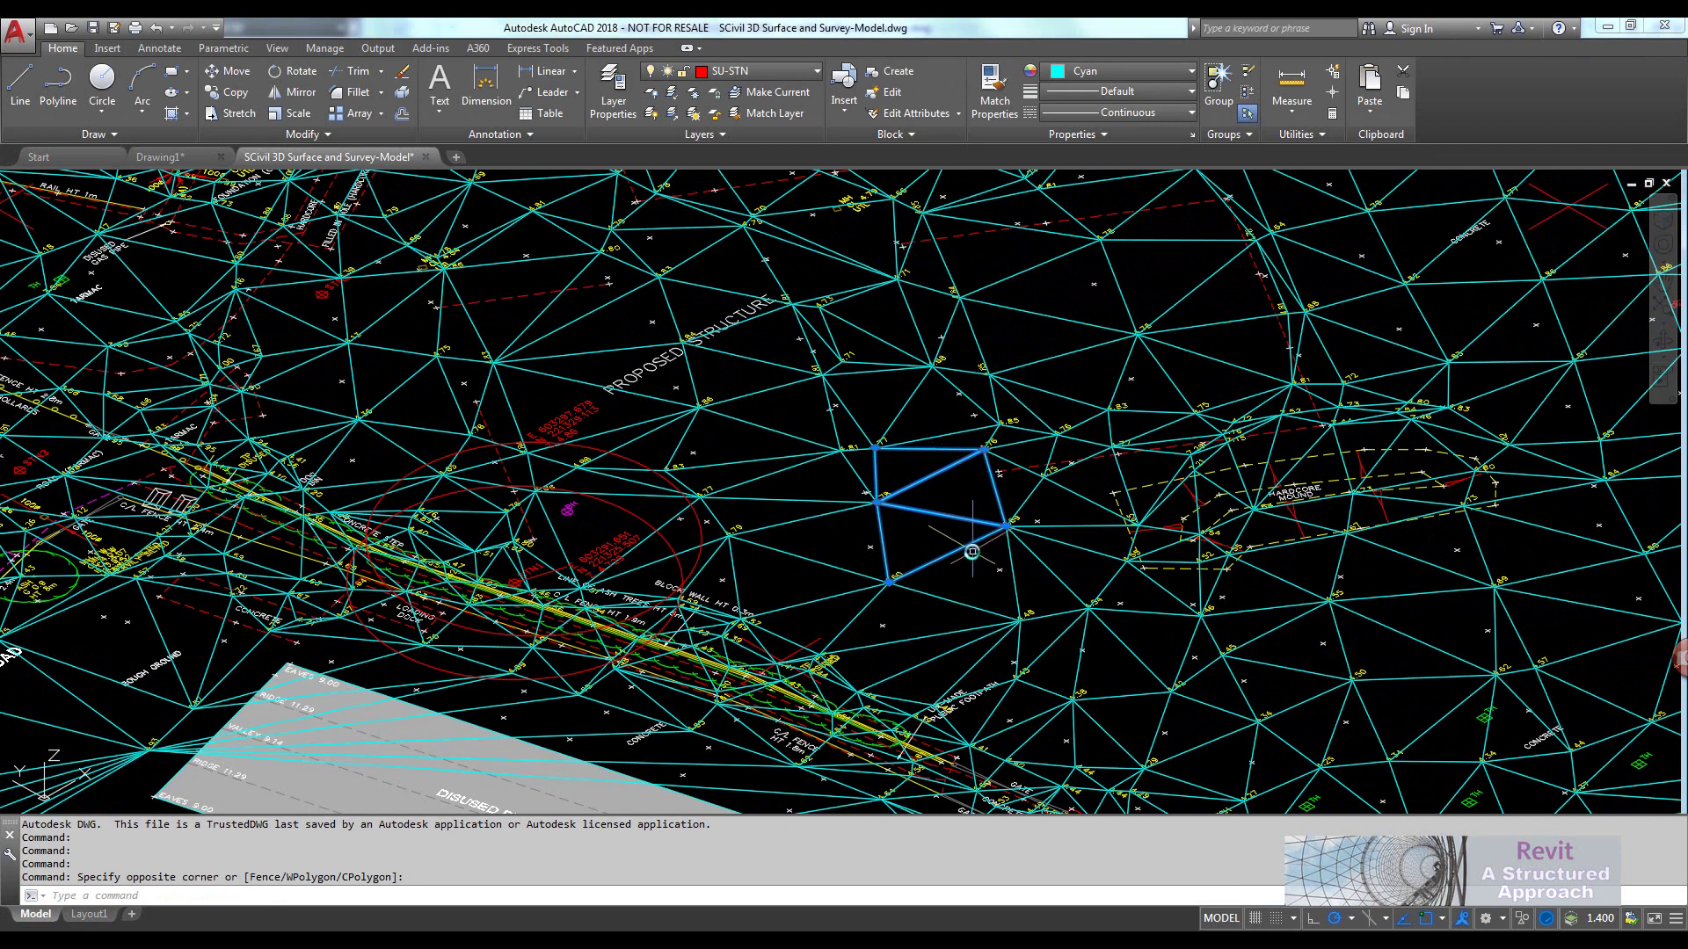
key(Return)
scroll(454, 373, up, 1)
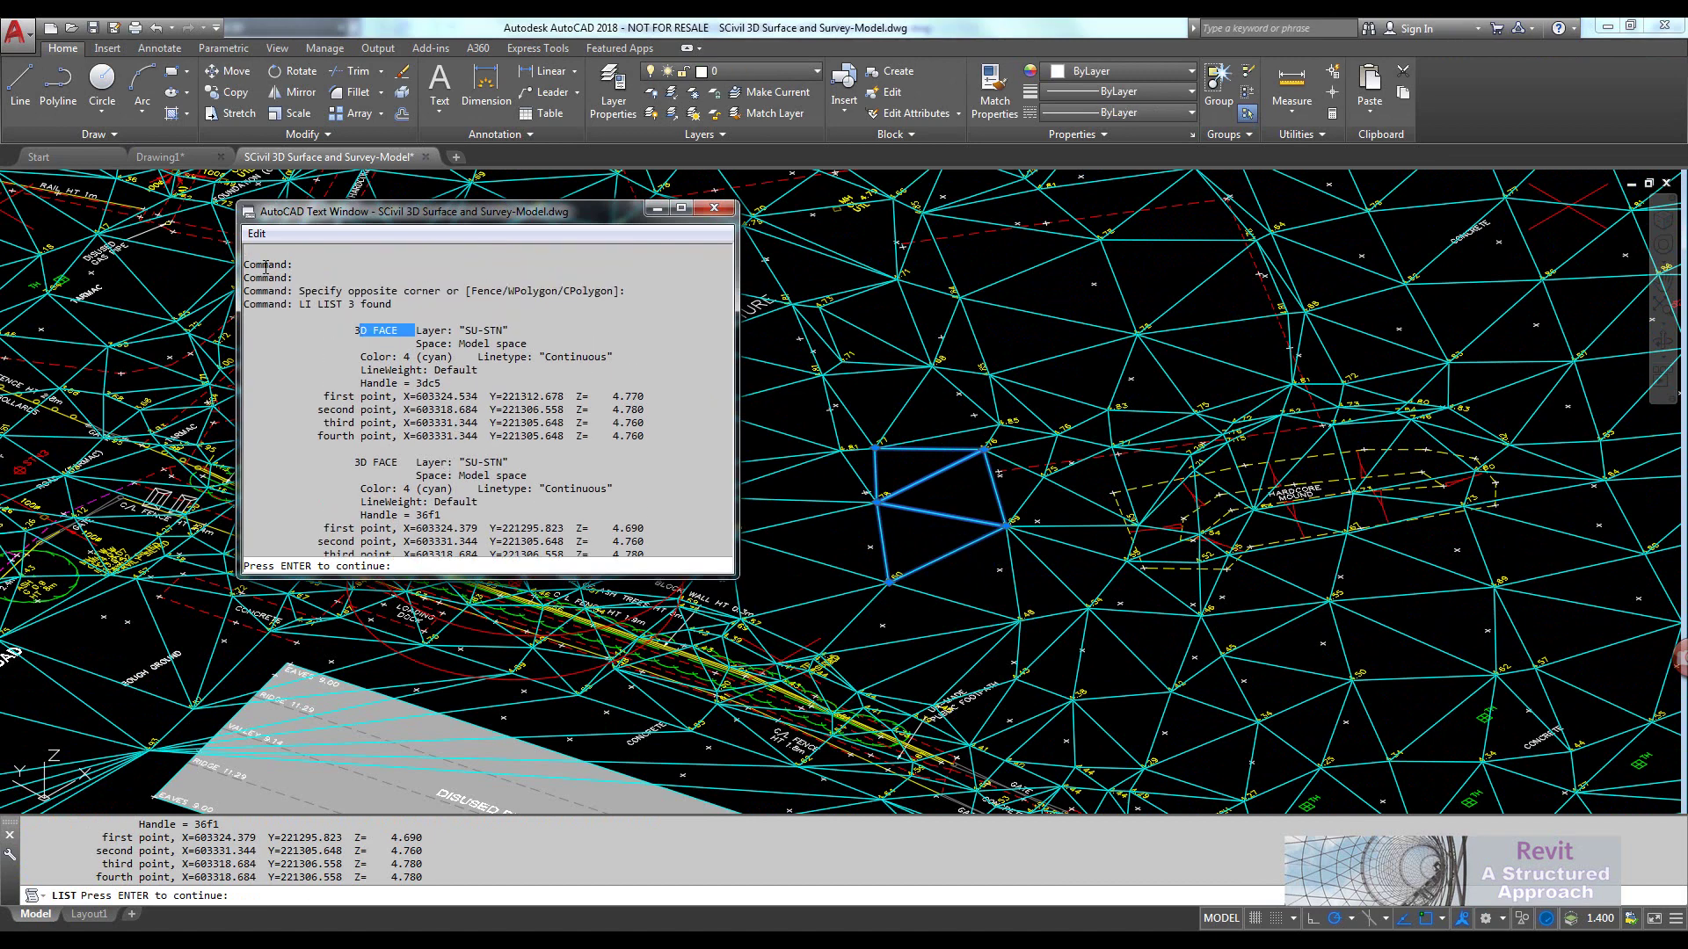
click(723, 211)
key(Escape)
Turn off the SU-STN layer by picking one of the cyan surface triangles
scroll(714, 488, up, 5)
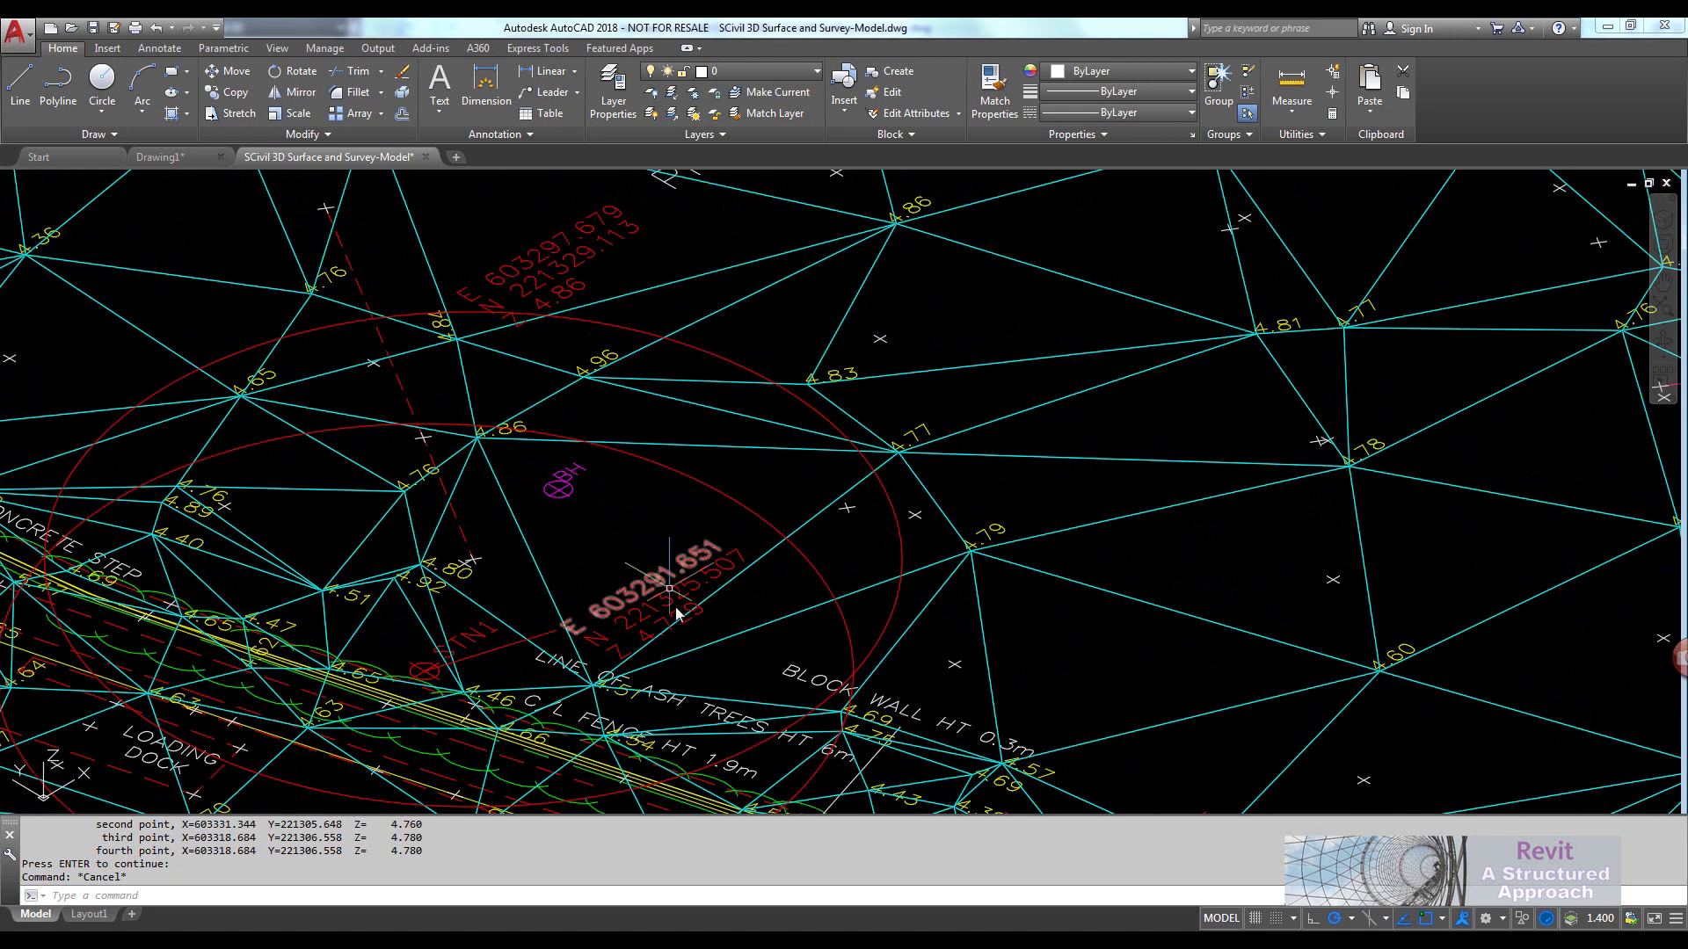
scroll(691, 492, down, 4)
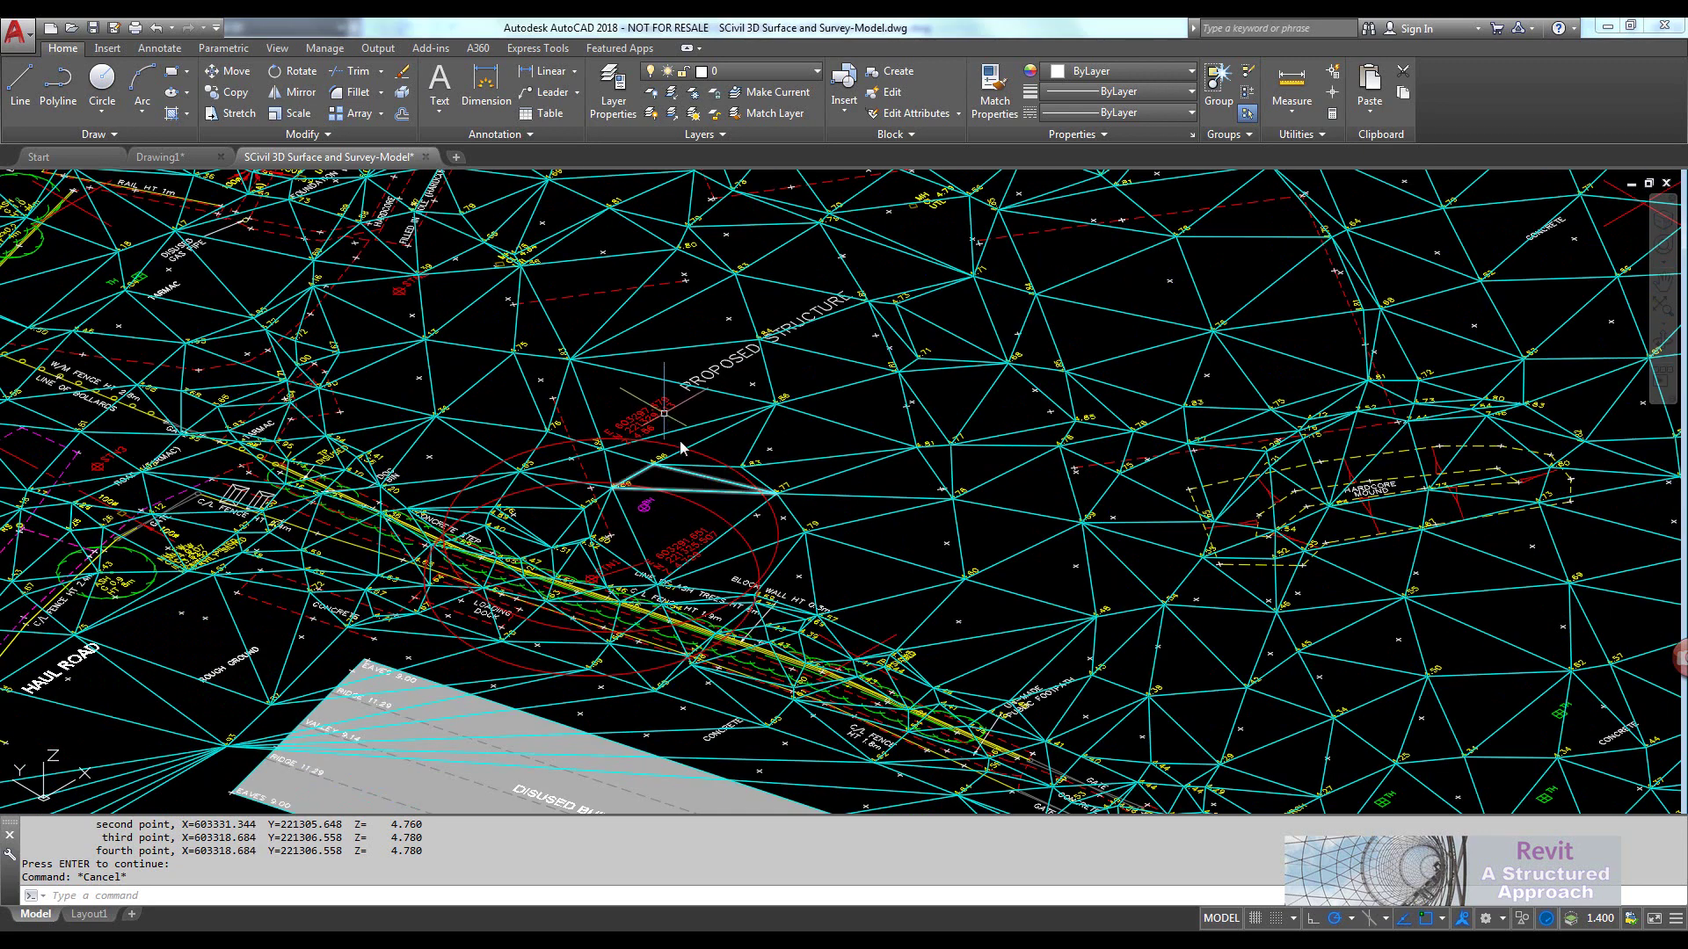
middle_drag(622, 595, 612, 628)
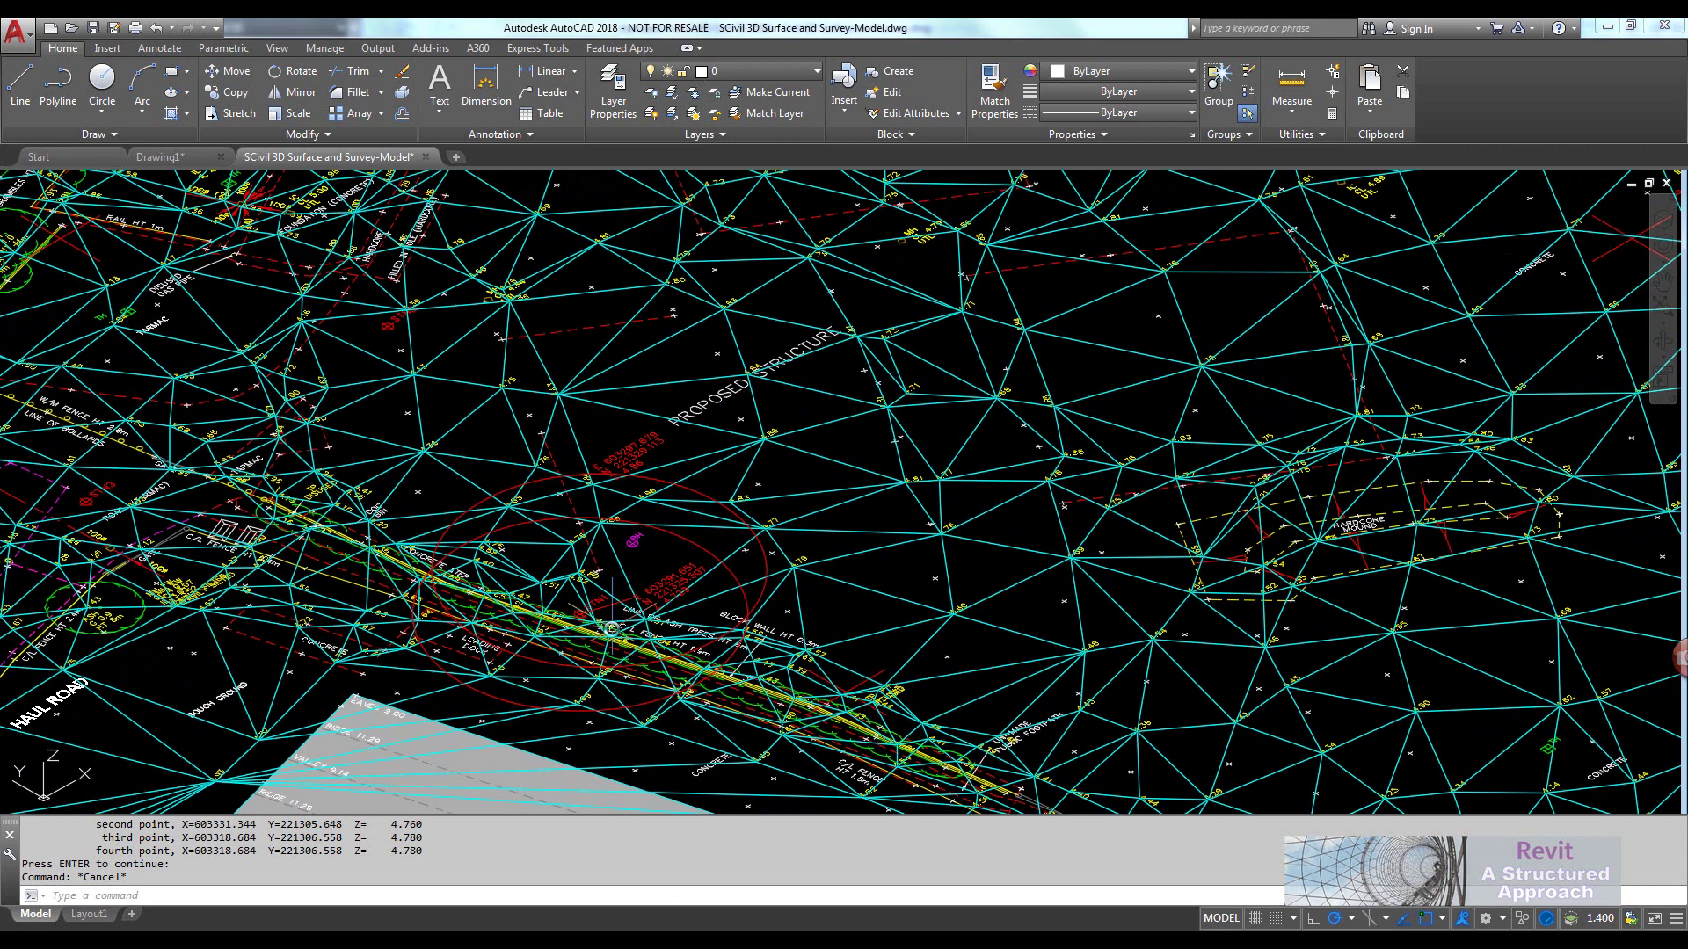
mouse_move(612, 629)
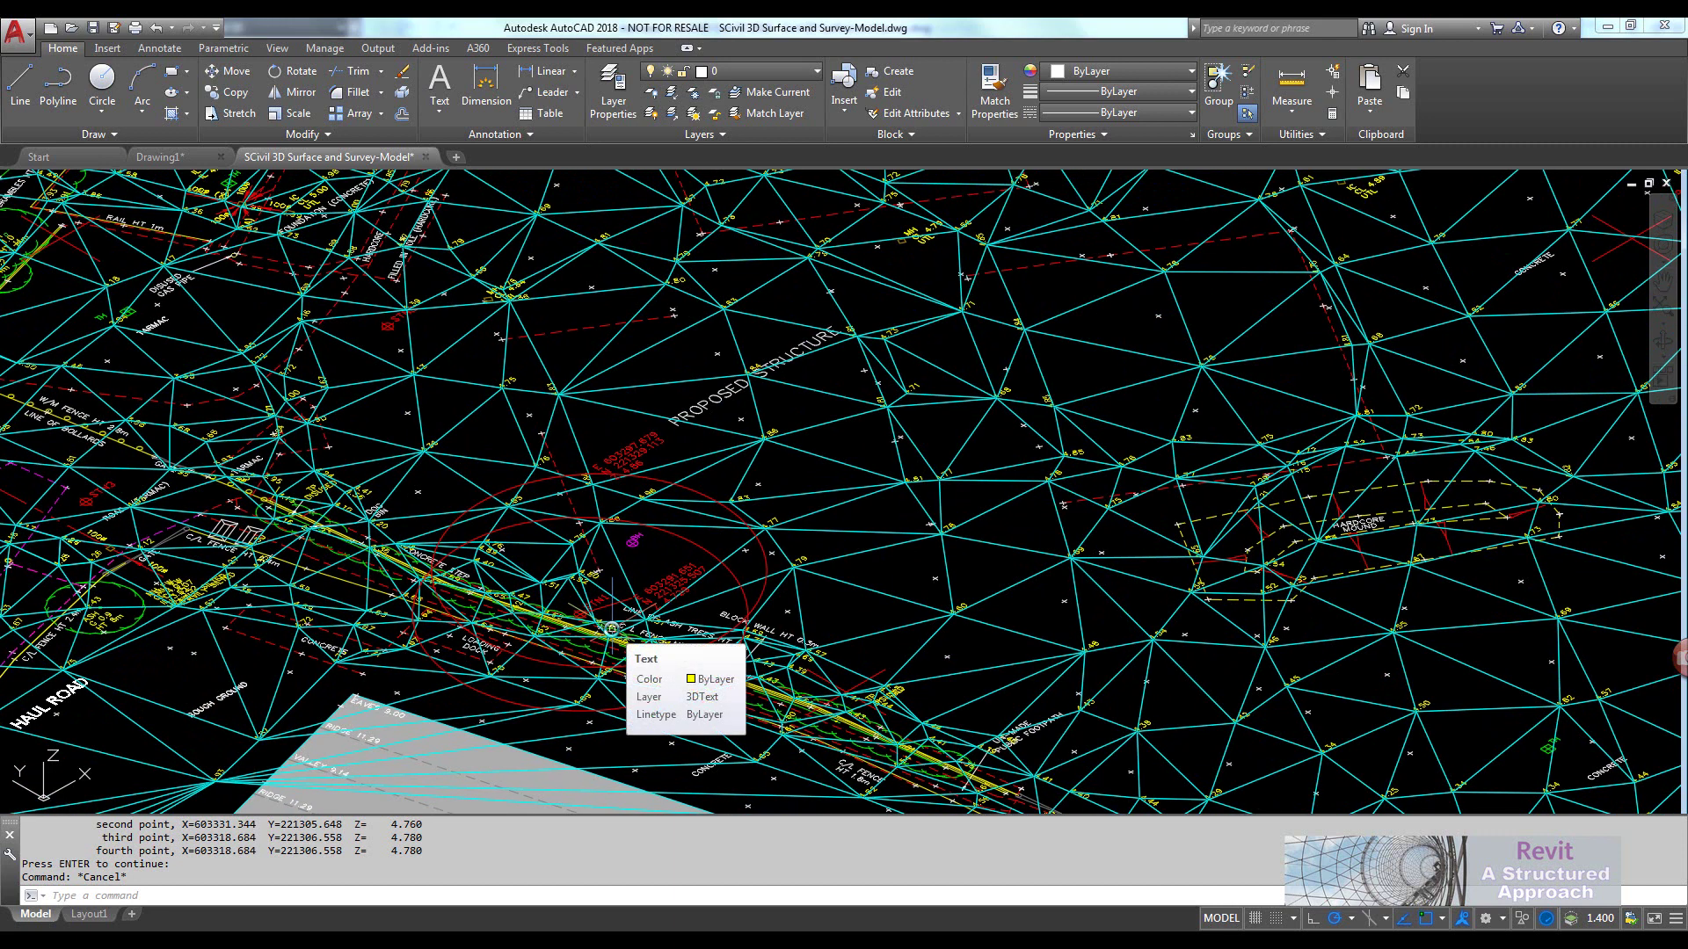
scroll(612, 628, down, 2)
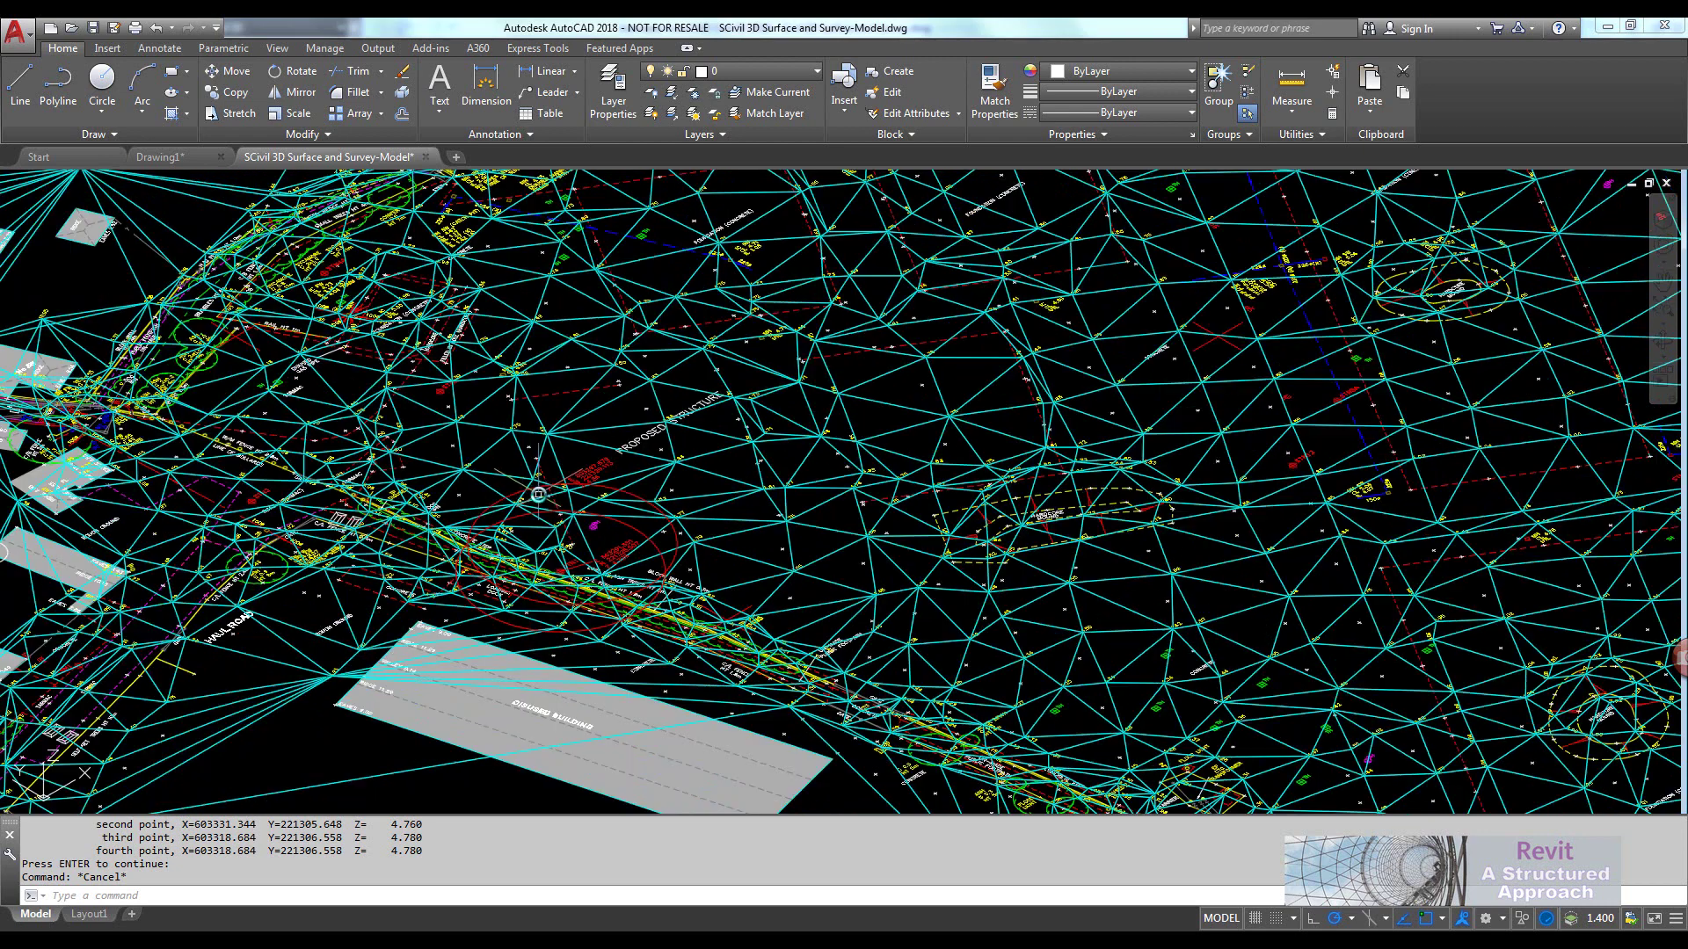
middle_drag(774, 303, 756, 327)
key(Escape)
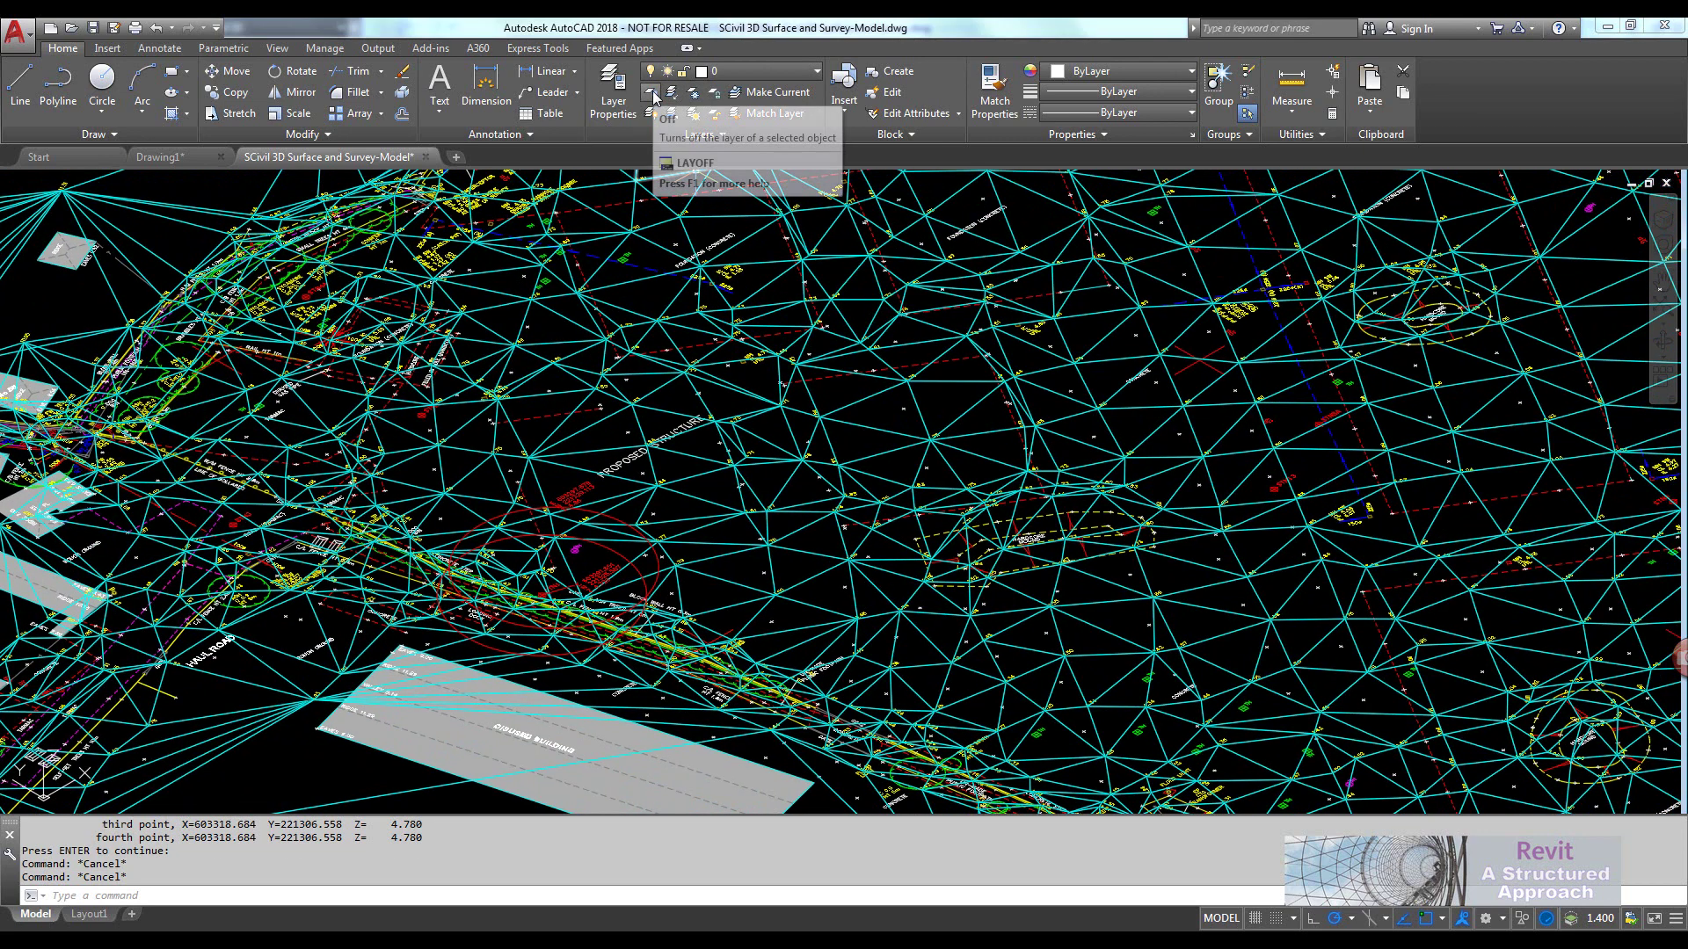
click(651, 94)
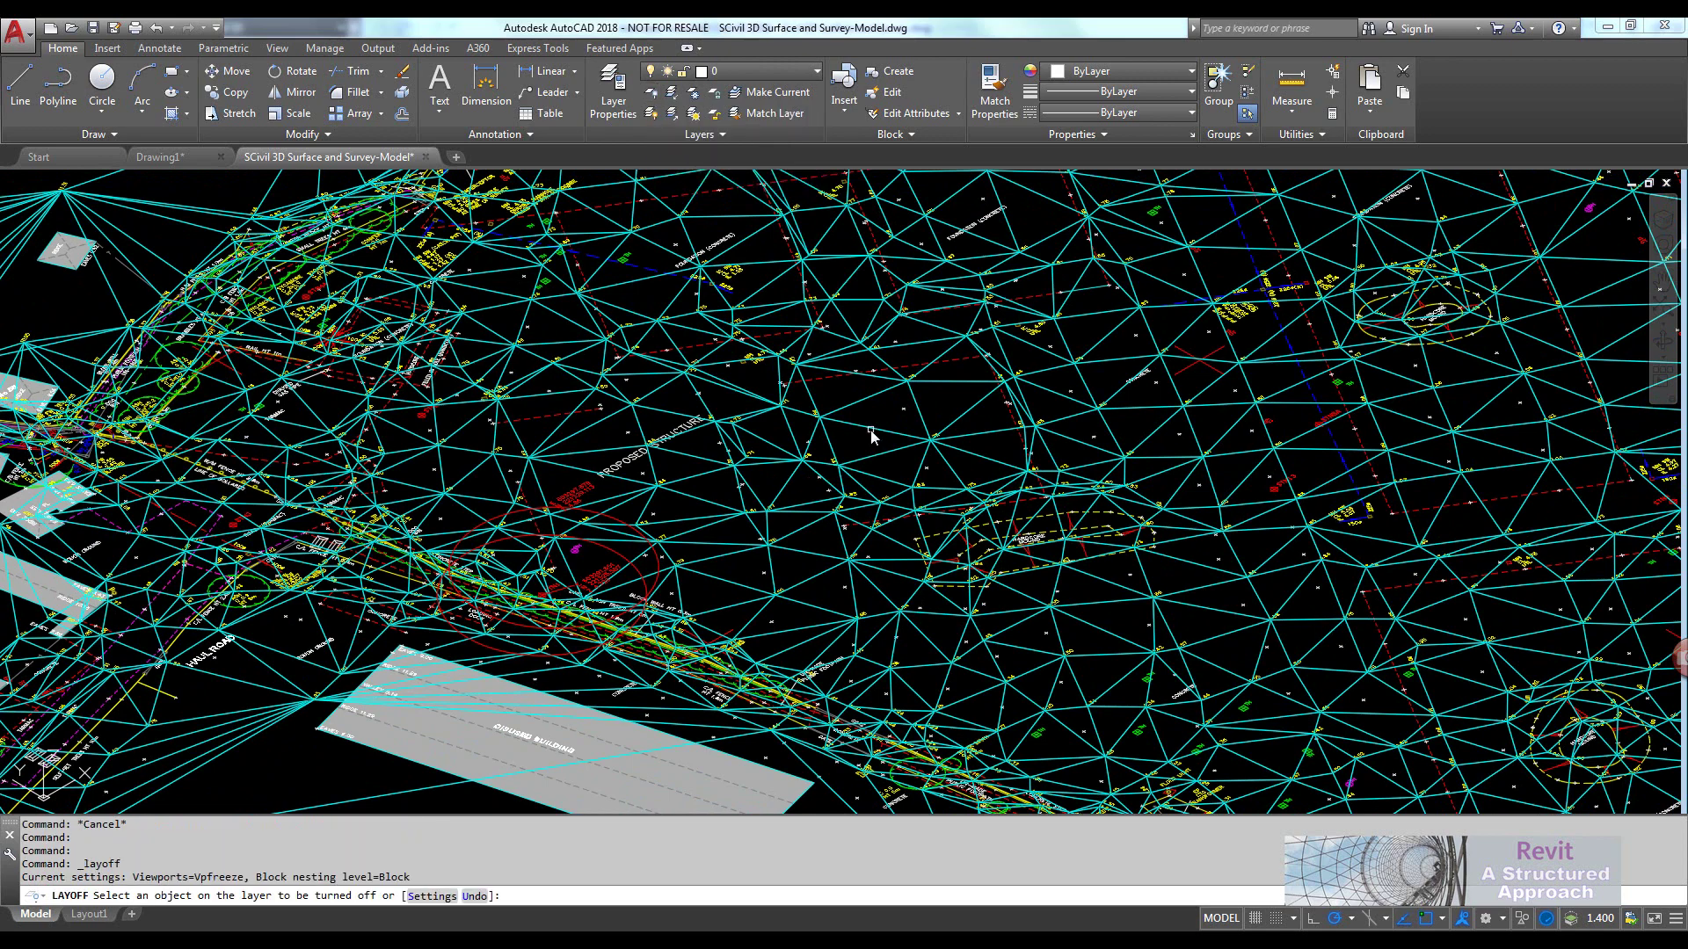
click(871, 434)
key(Return)
scroll(867, 434, down, 6)
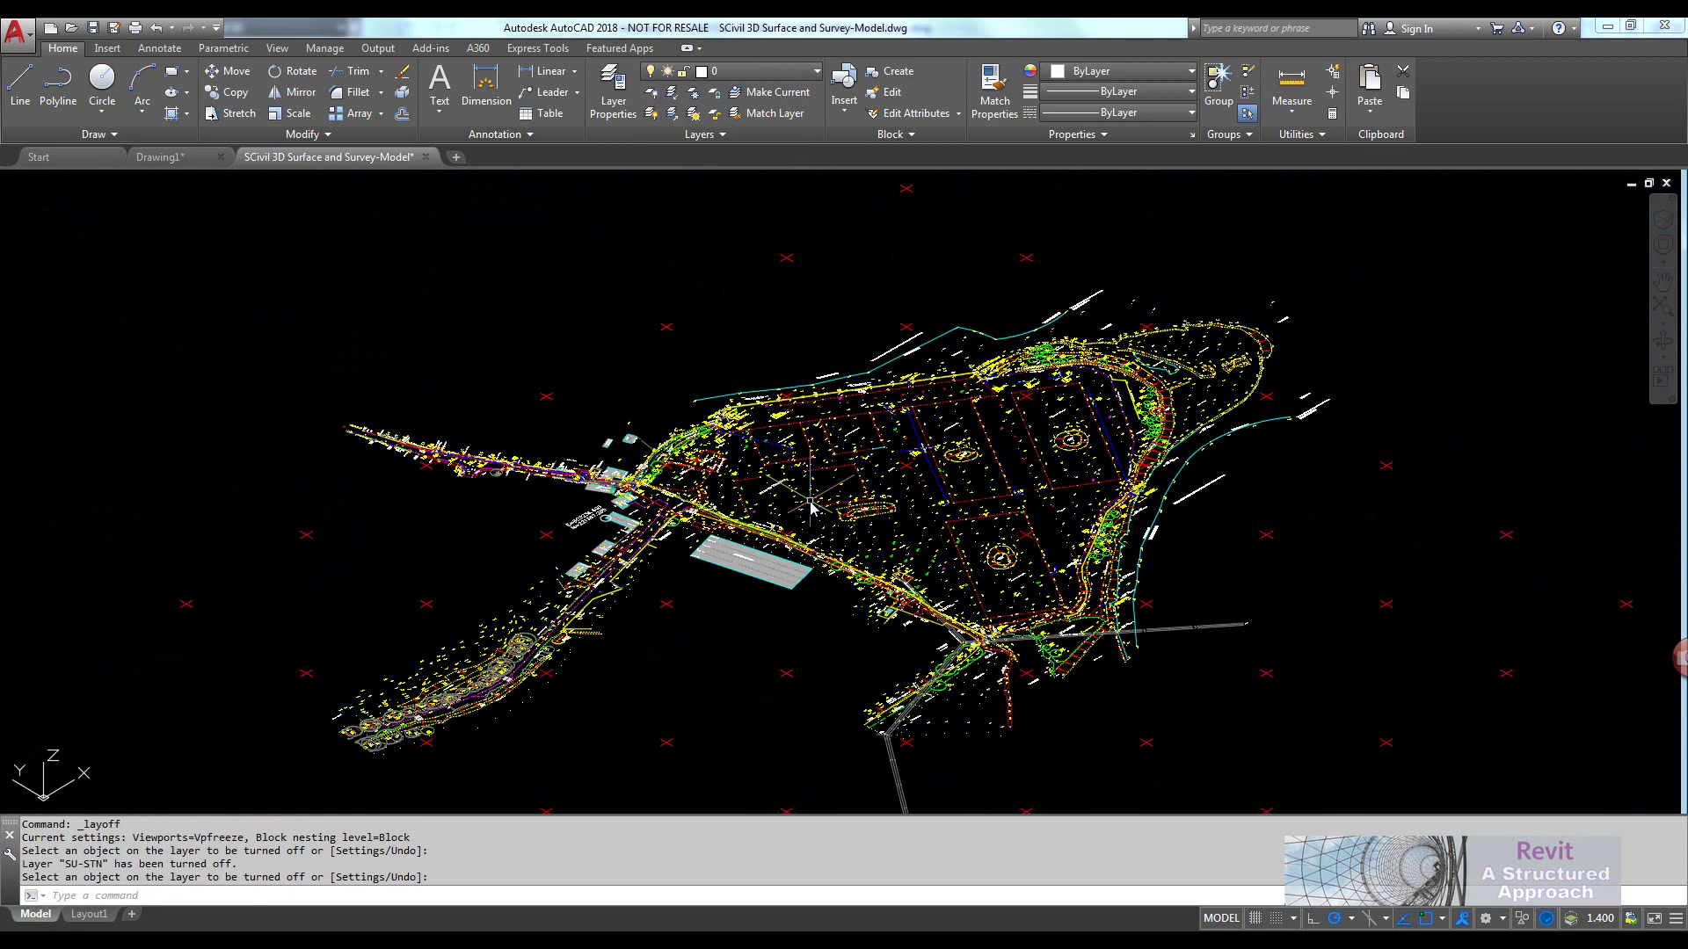
Erase all the survey linework, text and symbols still displayed with the triangulation layer off
scroll(890, 483, up, 1)
scroll(891, 483, down, 3)
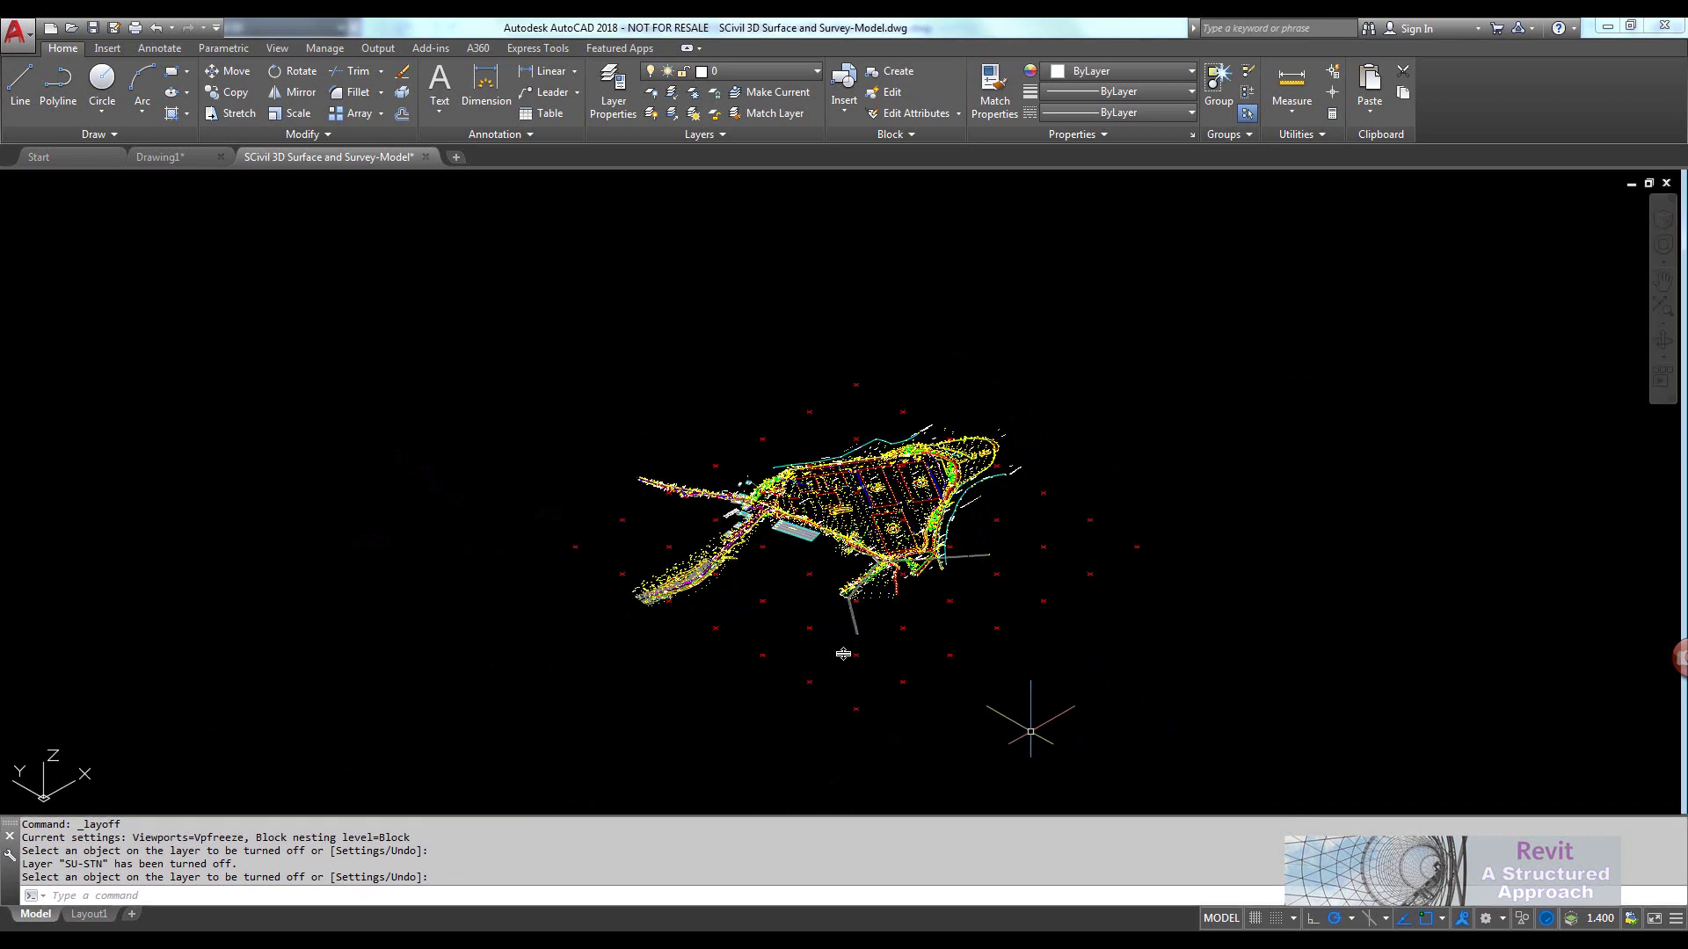
click(1373, 807)
click(444, 307)
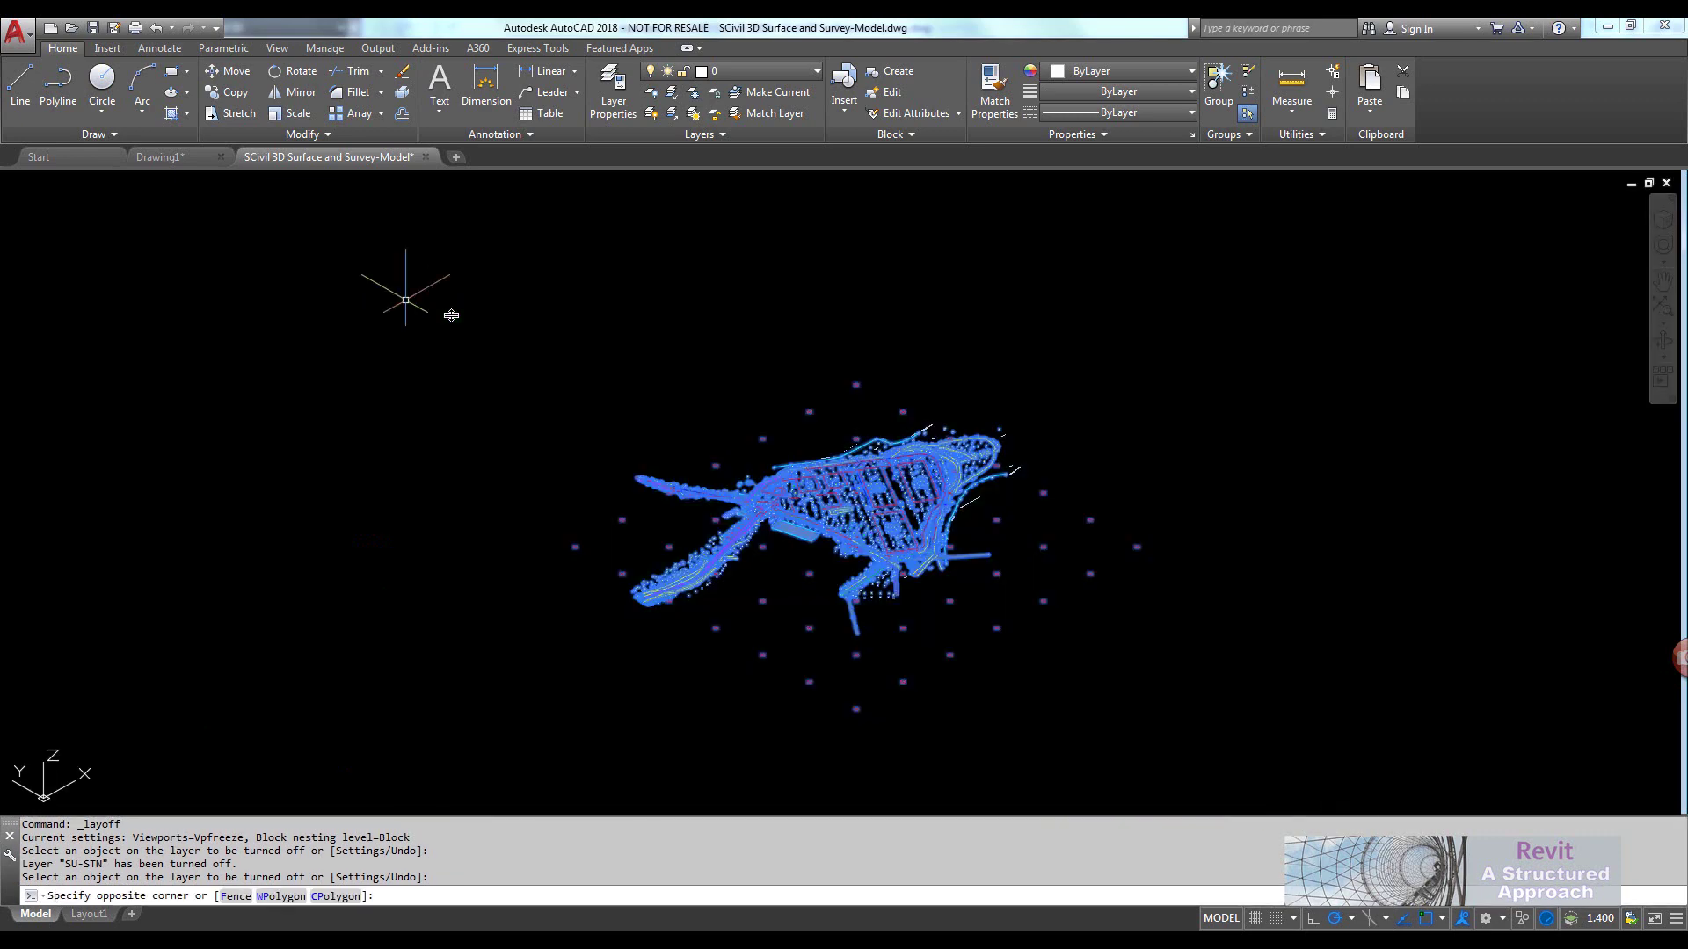
key(Delete)
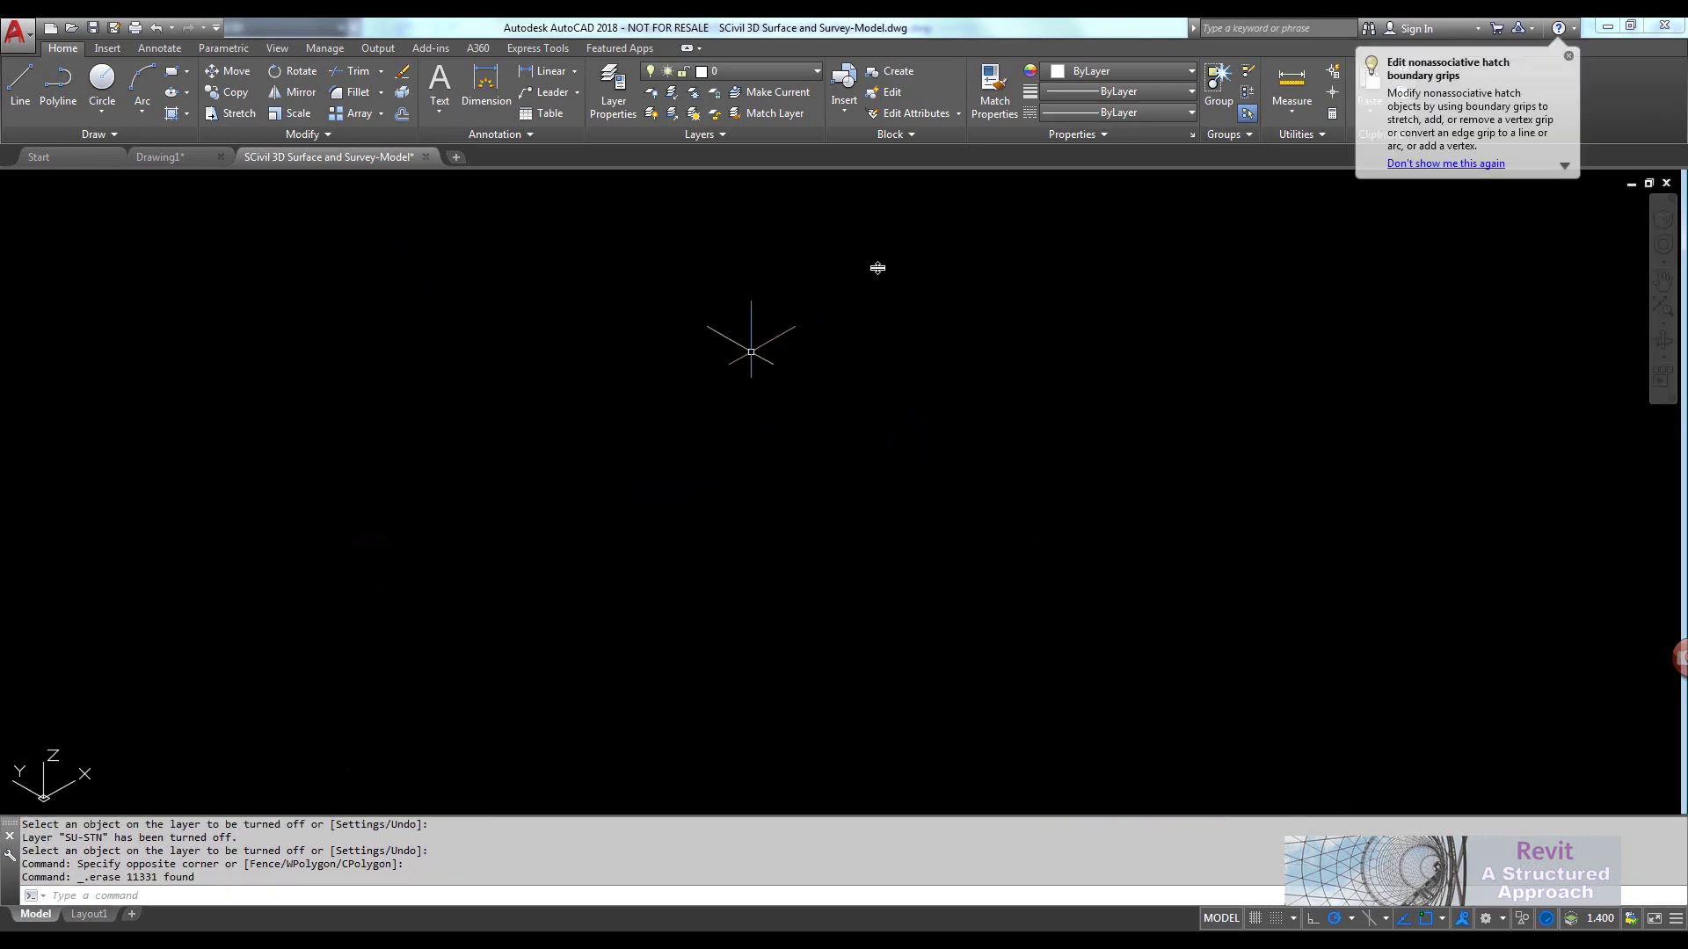
Turn on all the layers in the drawing to display the surface triangulation again
text(LA)
key(Return)
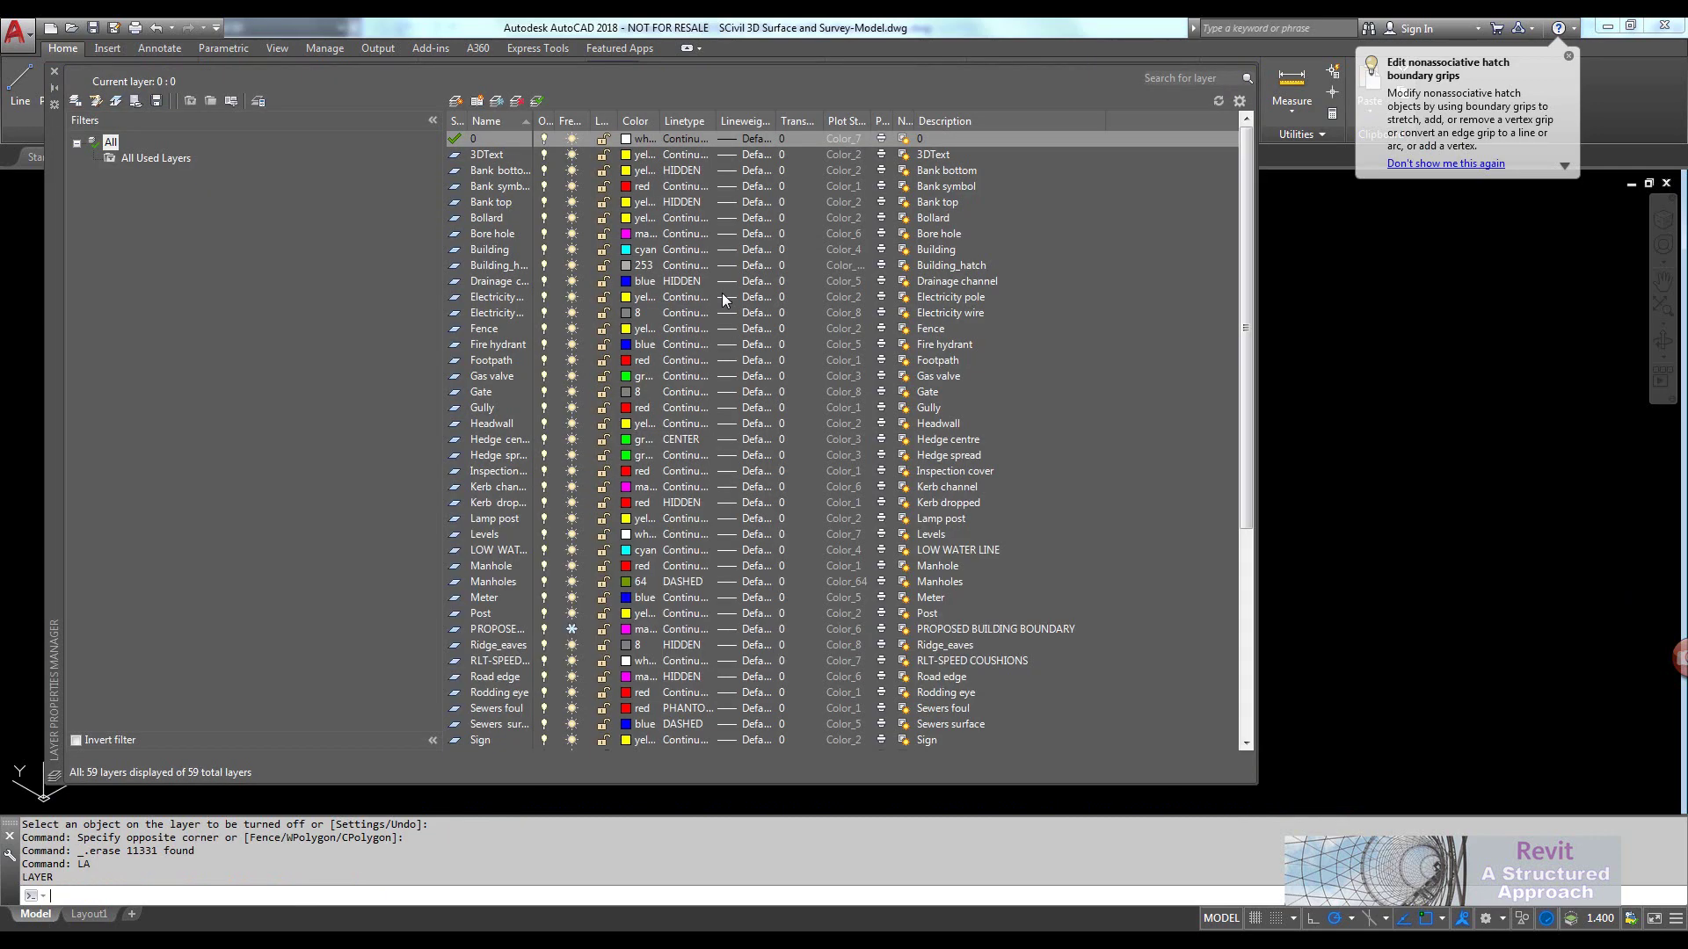
click(472, 456)
key(ctrl+a)
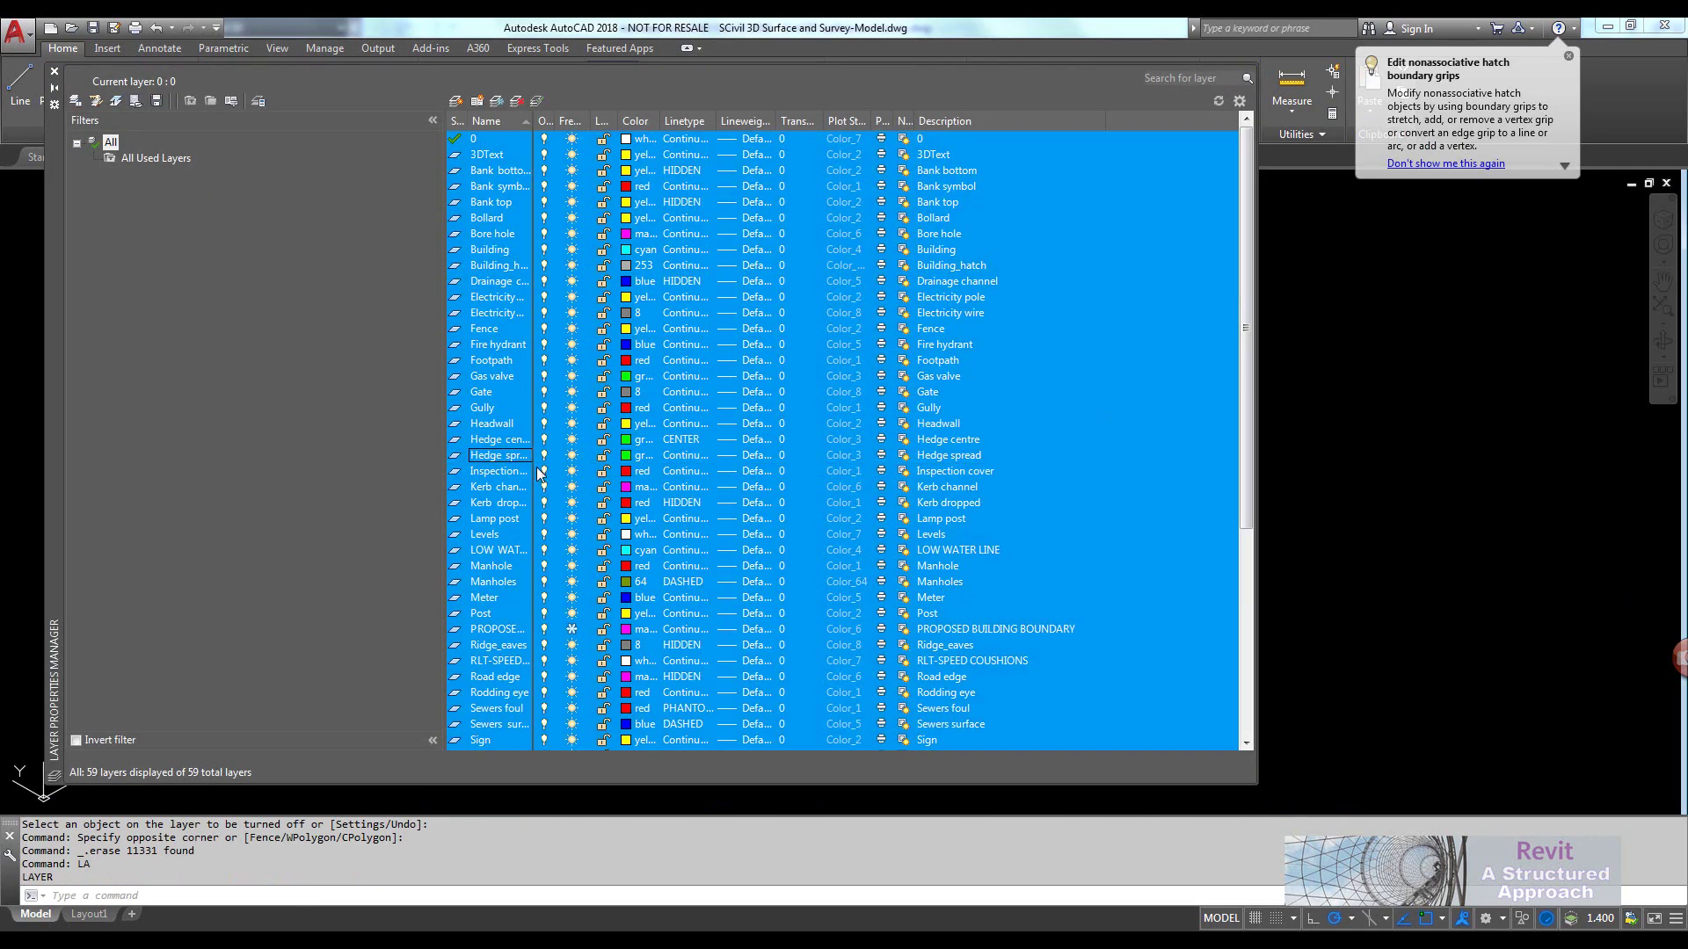
click(544, 455)
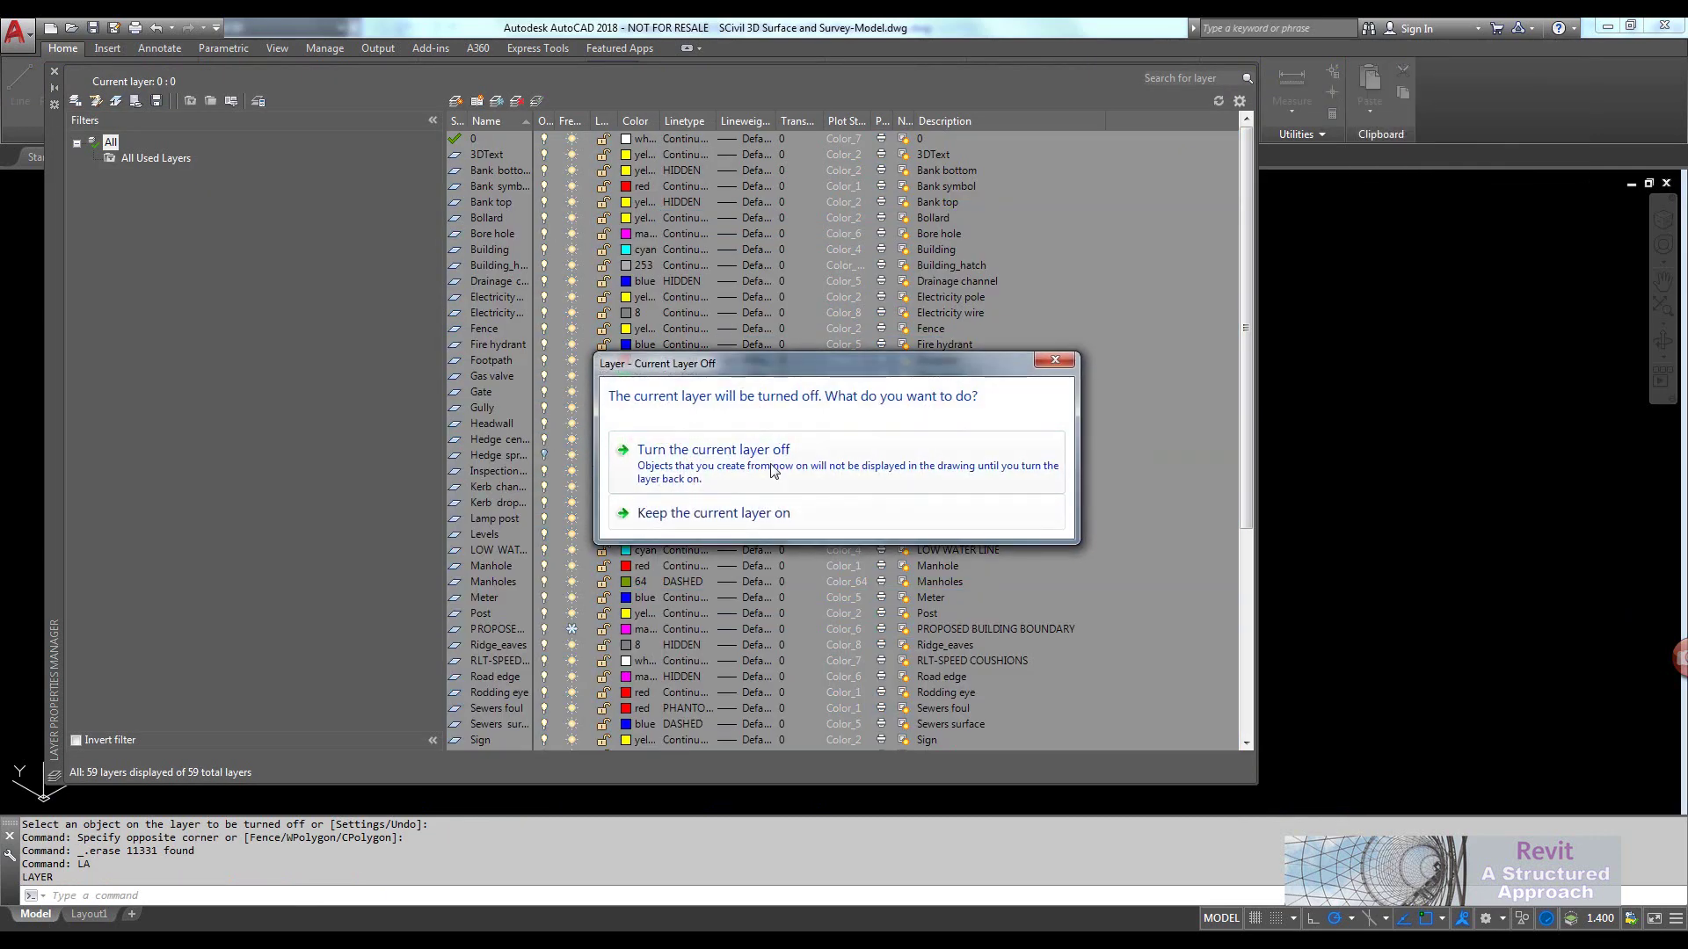
click(701, 466)
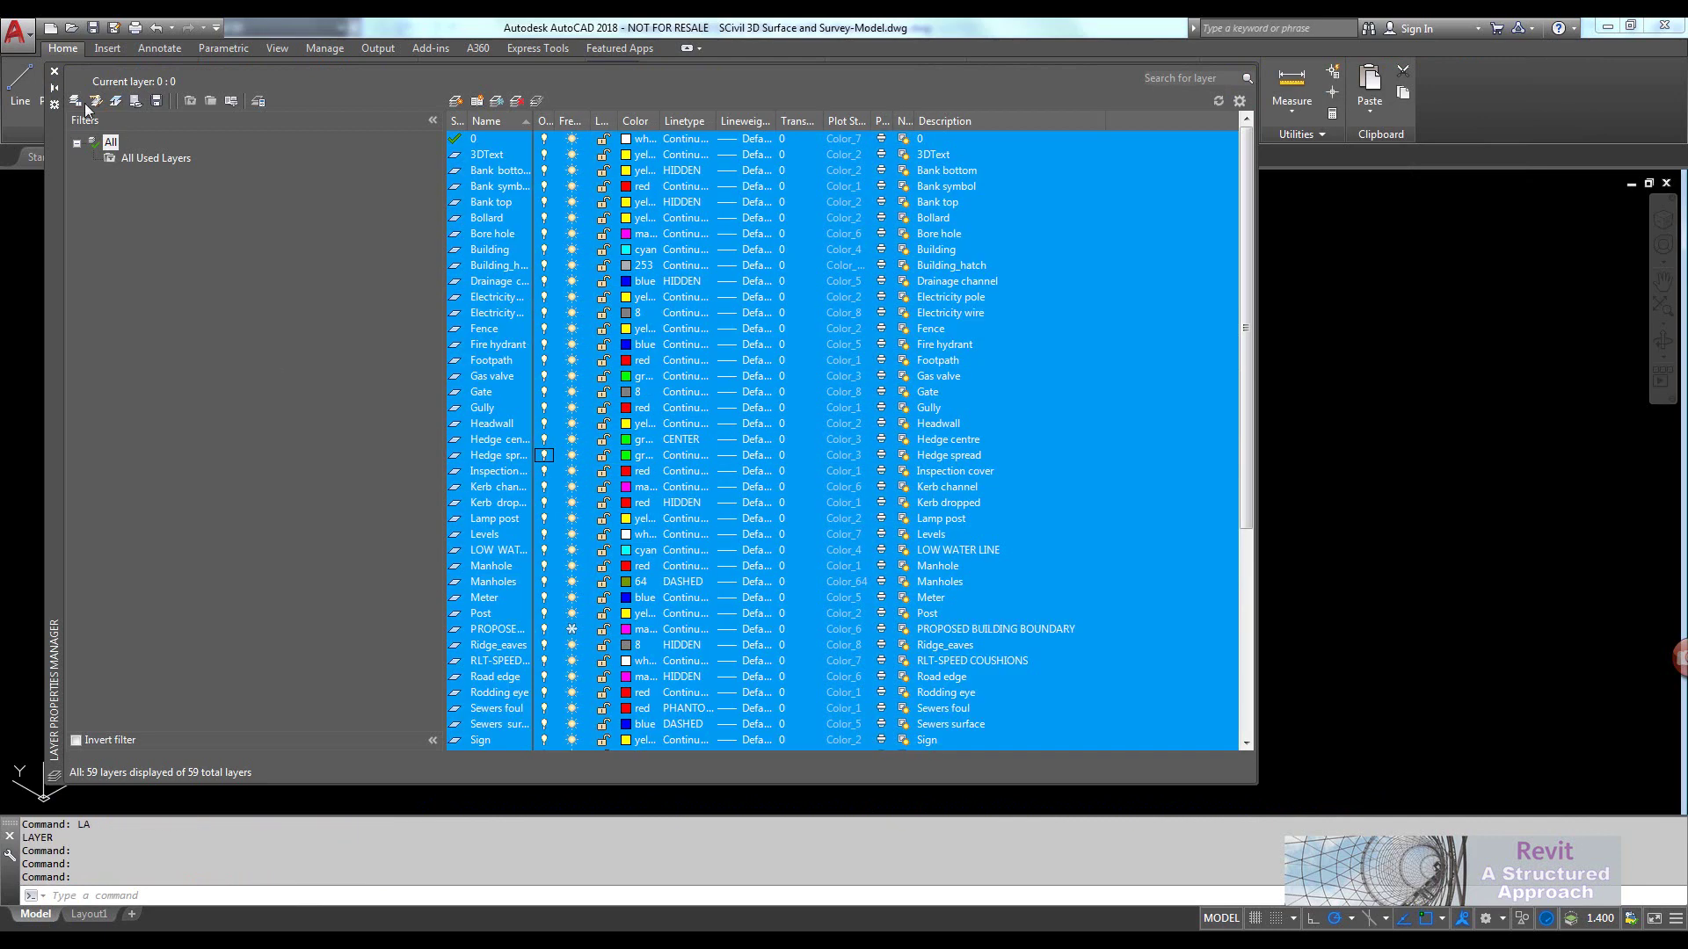
click(54, 72)
key(Escape)
key(Escape)
scroll(946, 487, up, 4)
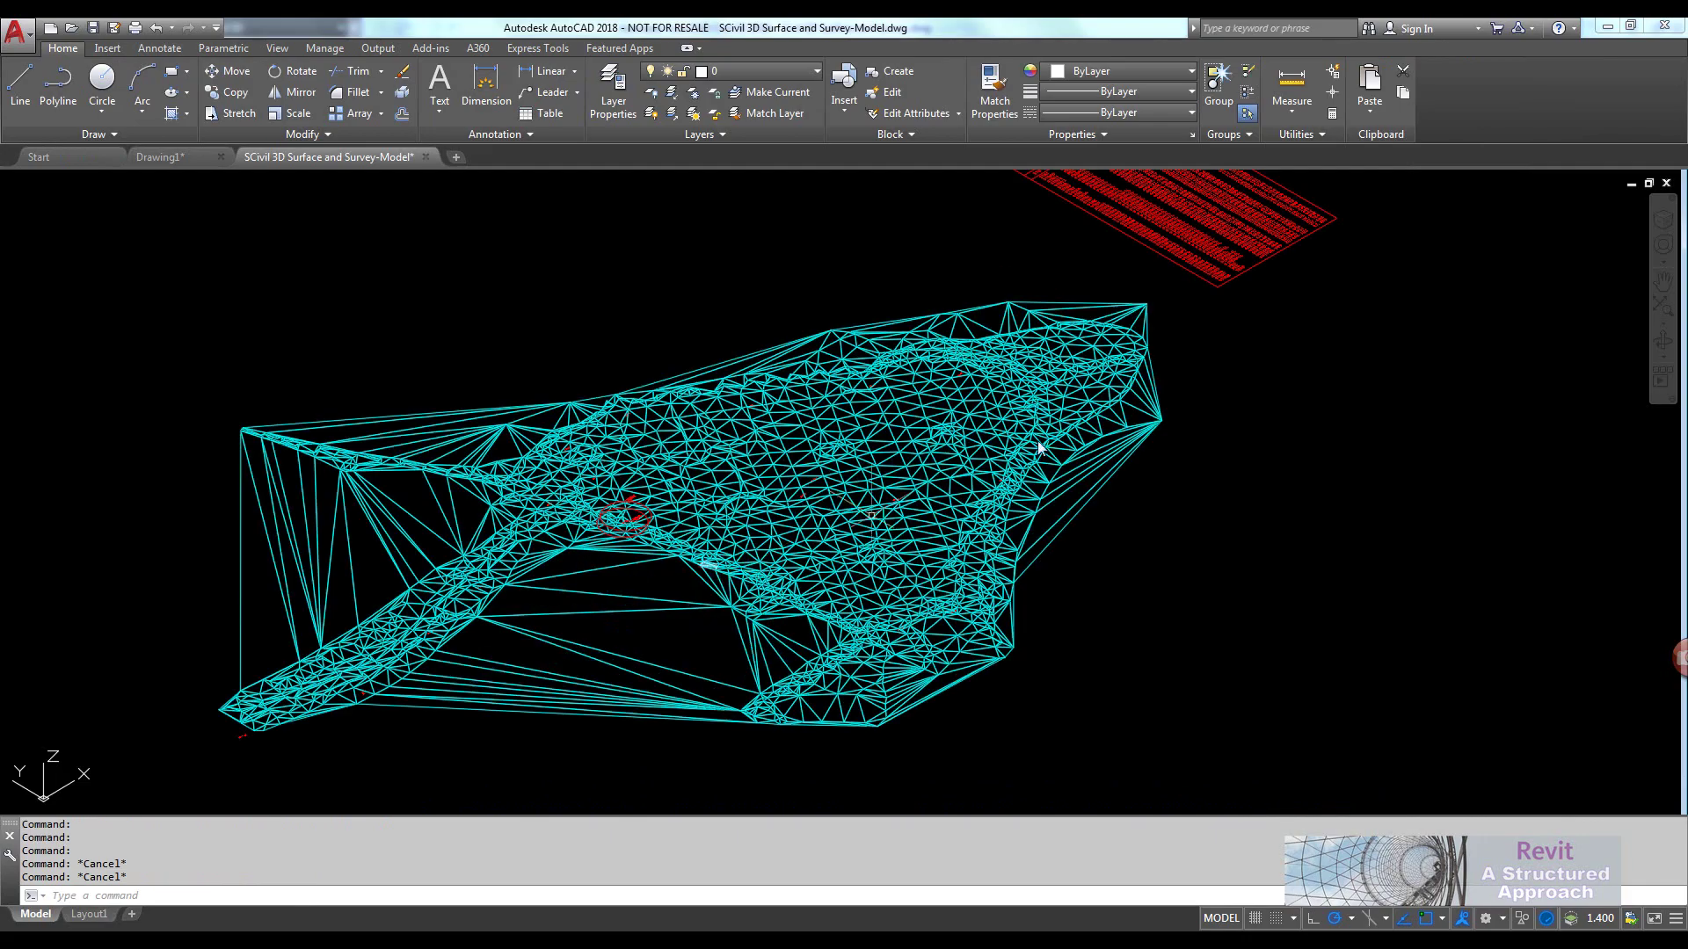
Erase the red CONTROL DATA table beside the surface triangulation
shift+middle_drag(845, 535, 721, 519)
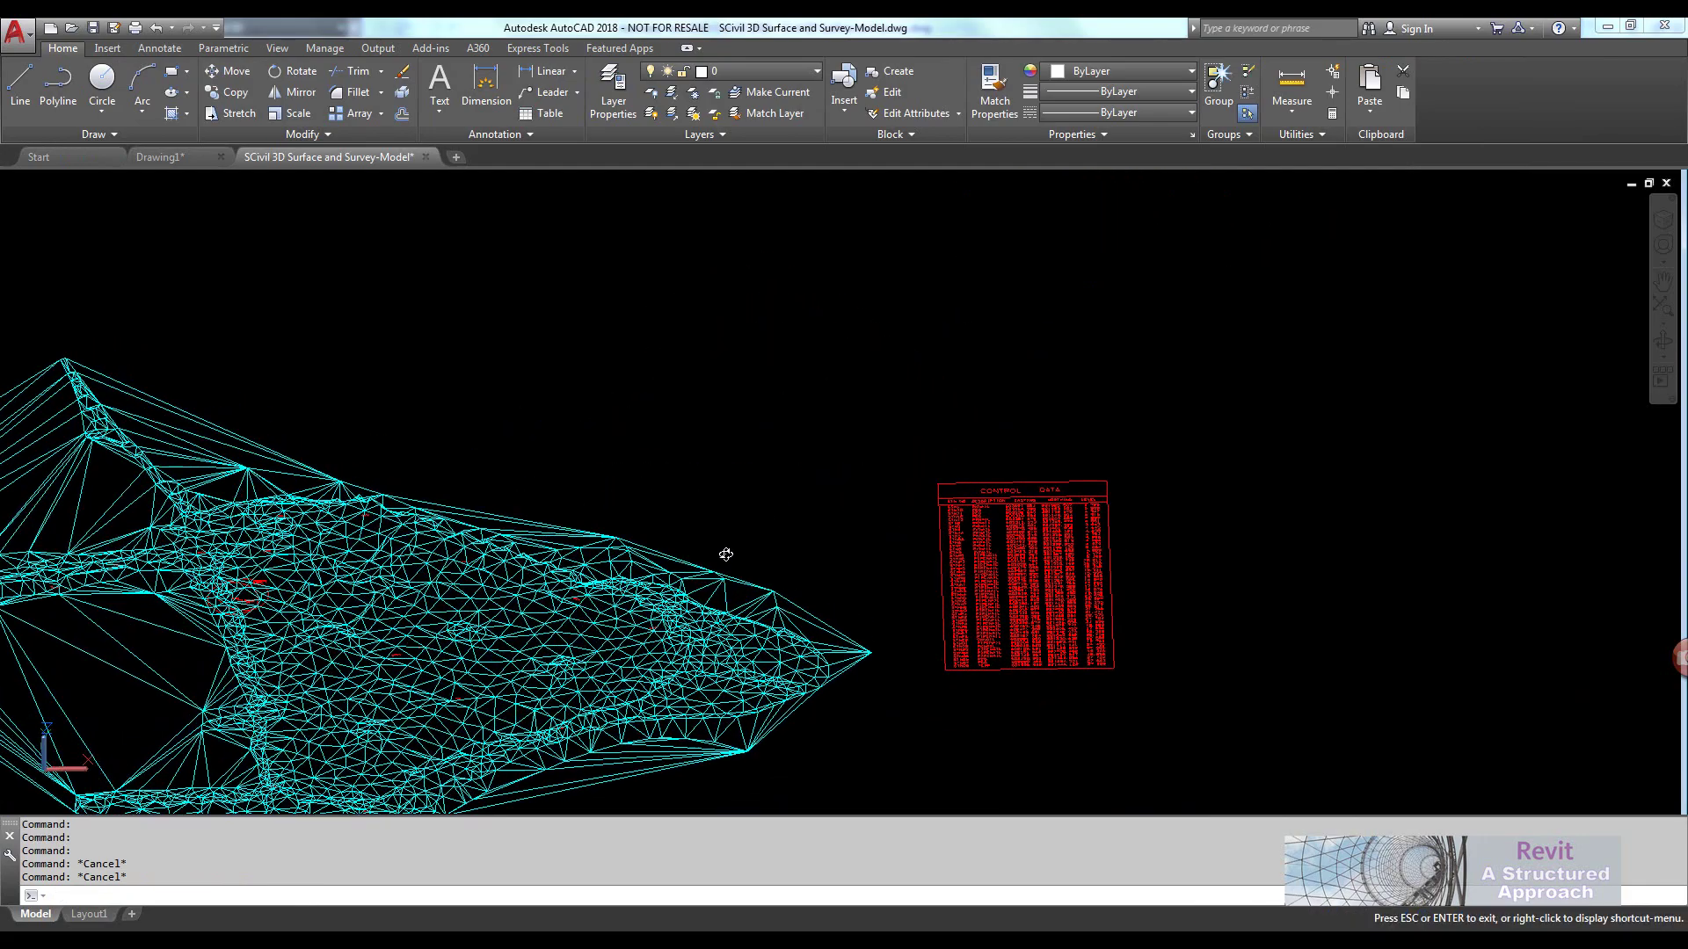
click(1199, 724)
click(938, 409)
key(Delete)
Examine the remaining surface triangulation up close and from several 3D angles
middle_drag(720, 553, 1029, 456)
scroll(575, 540, up, 5)
shift+middle_drag(834, 559, 841, 774)
scroll(518, 440, up, 5)
middle_drag(453, 442, 685, 435)
scroll(820, 432, down, 5)
scroll(819, 433, down, 5)
shift+middle_drag(976, 462, 993, 396)
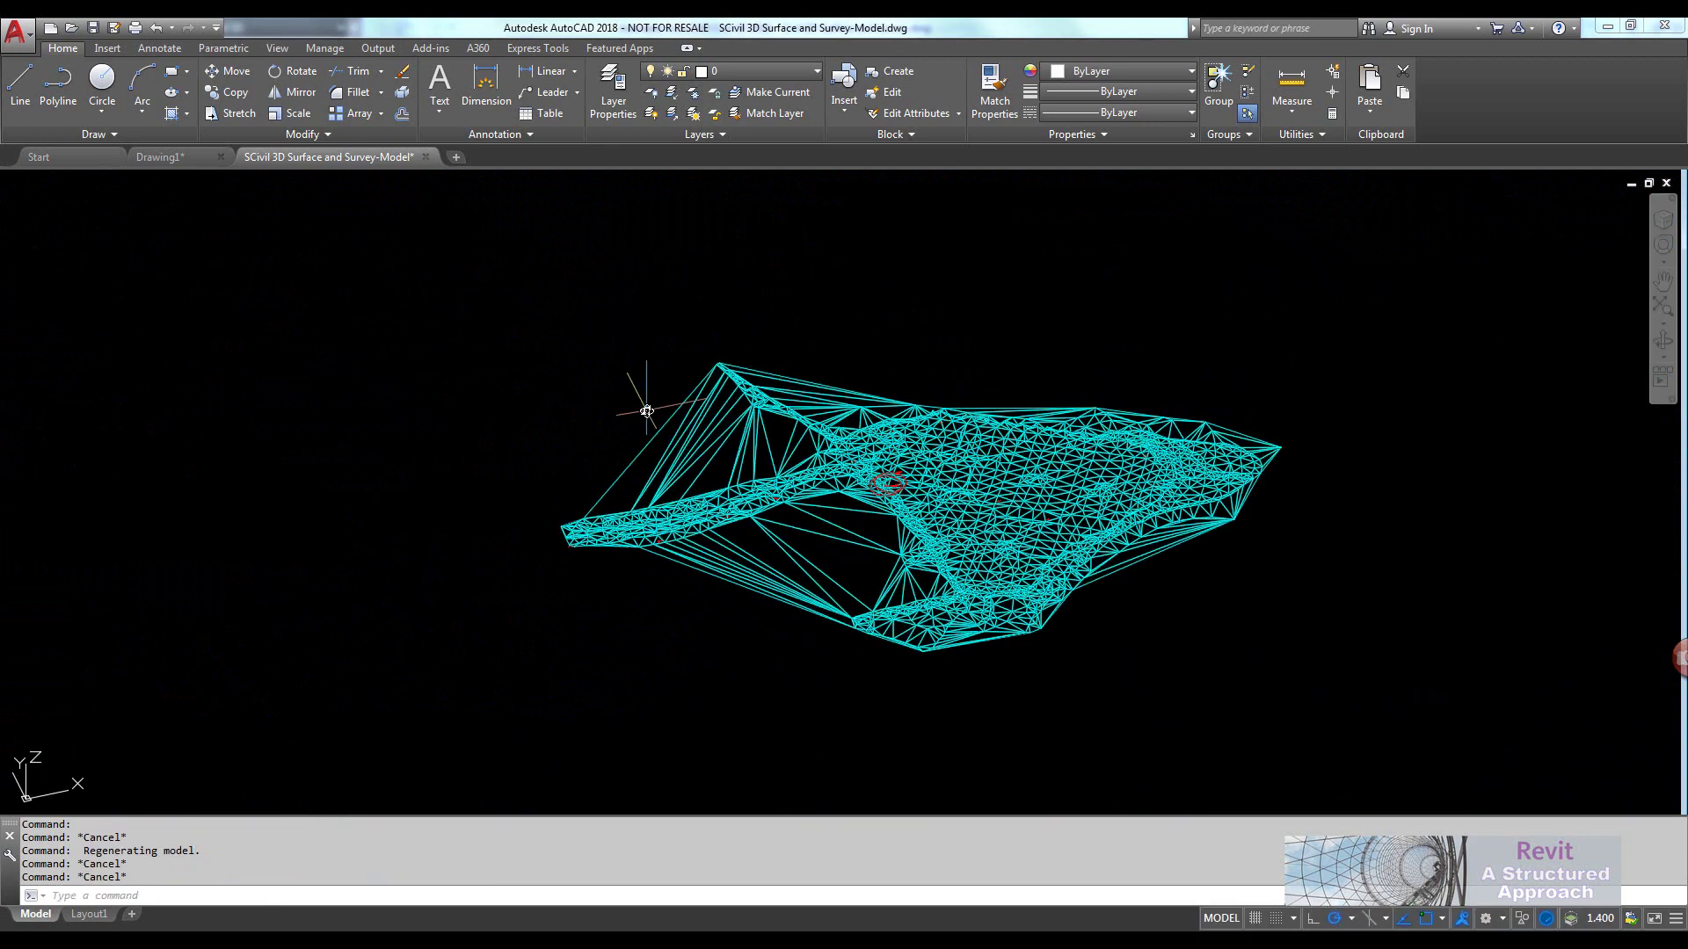
Save the cleaned surface drawing and quit AutoCAD without saving changes to Drawing1.dwg
click(93, 27)
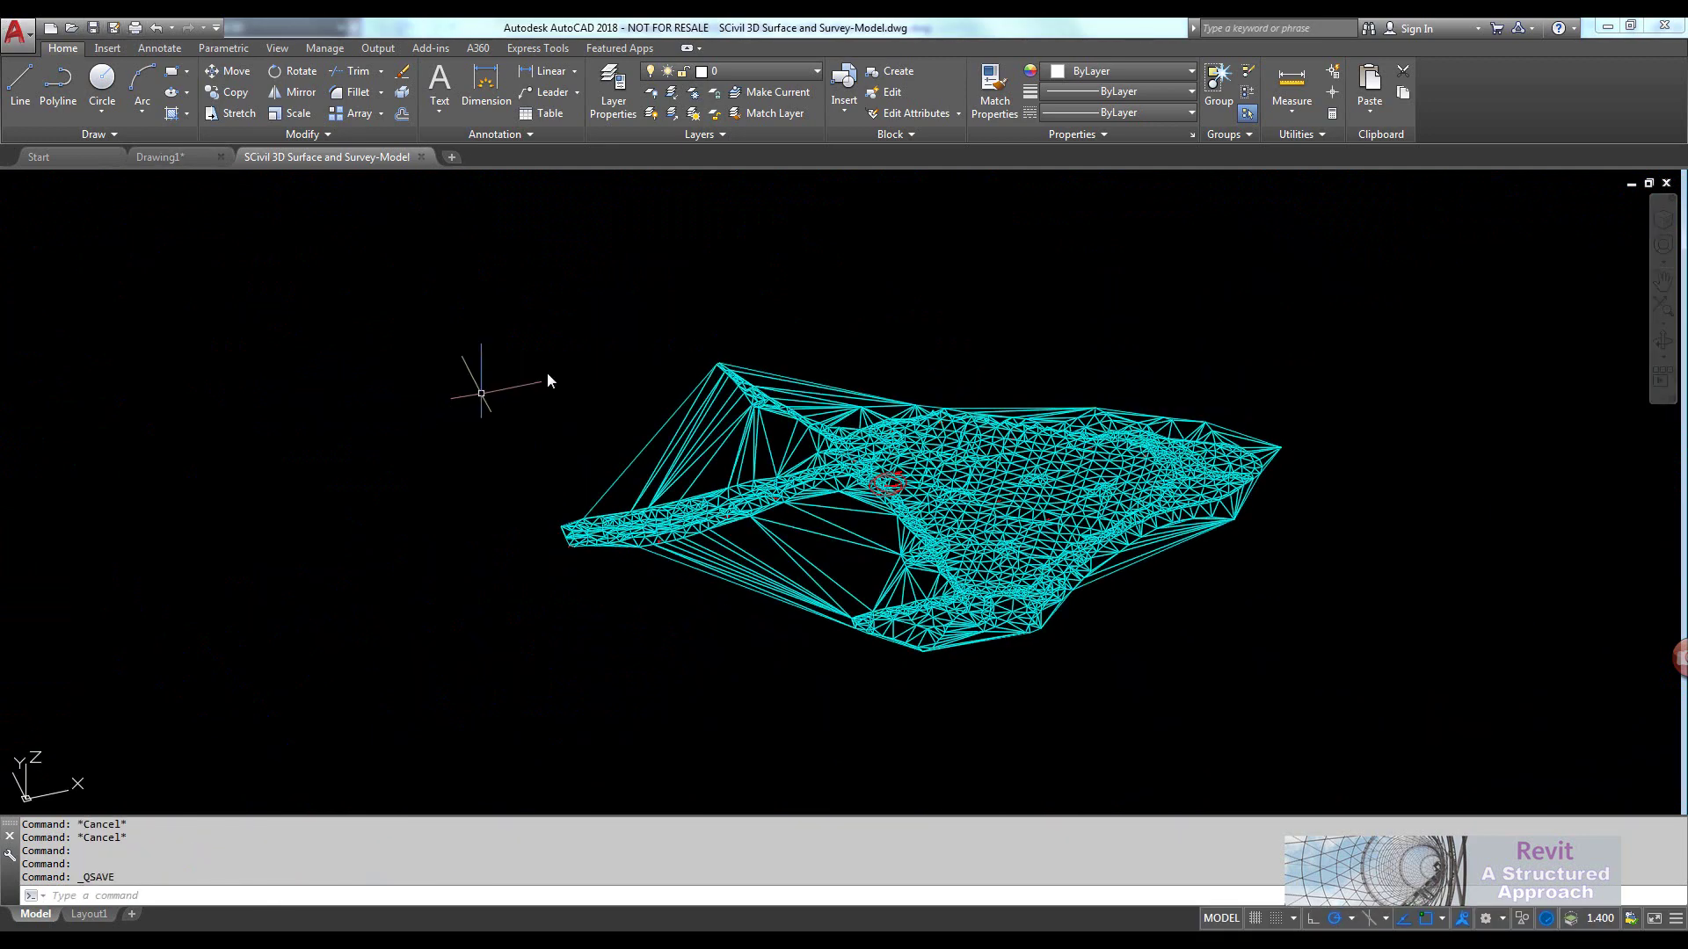
scroll(677, 501, up, 3)
middle_drag(756, 498, 539, 511)
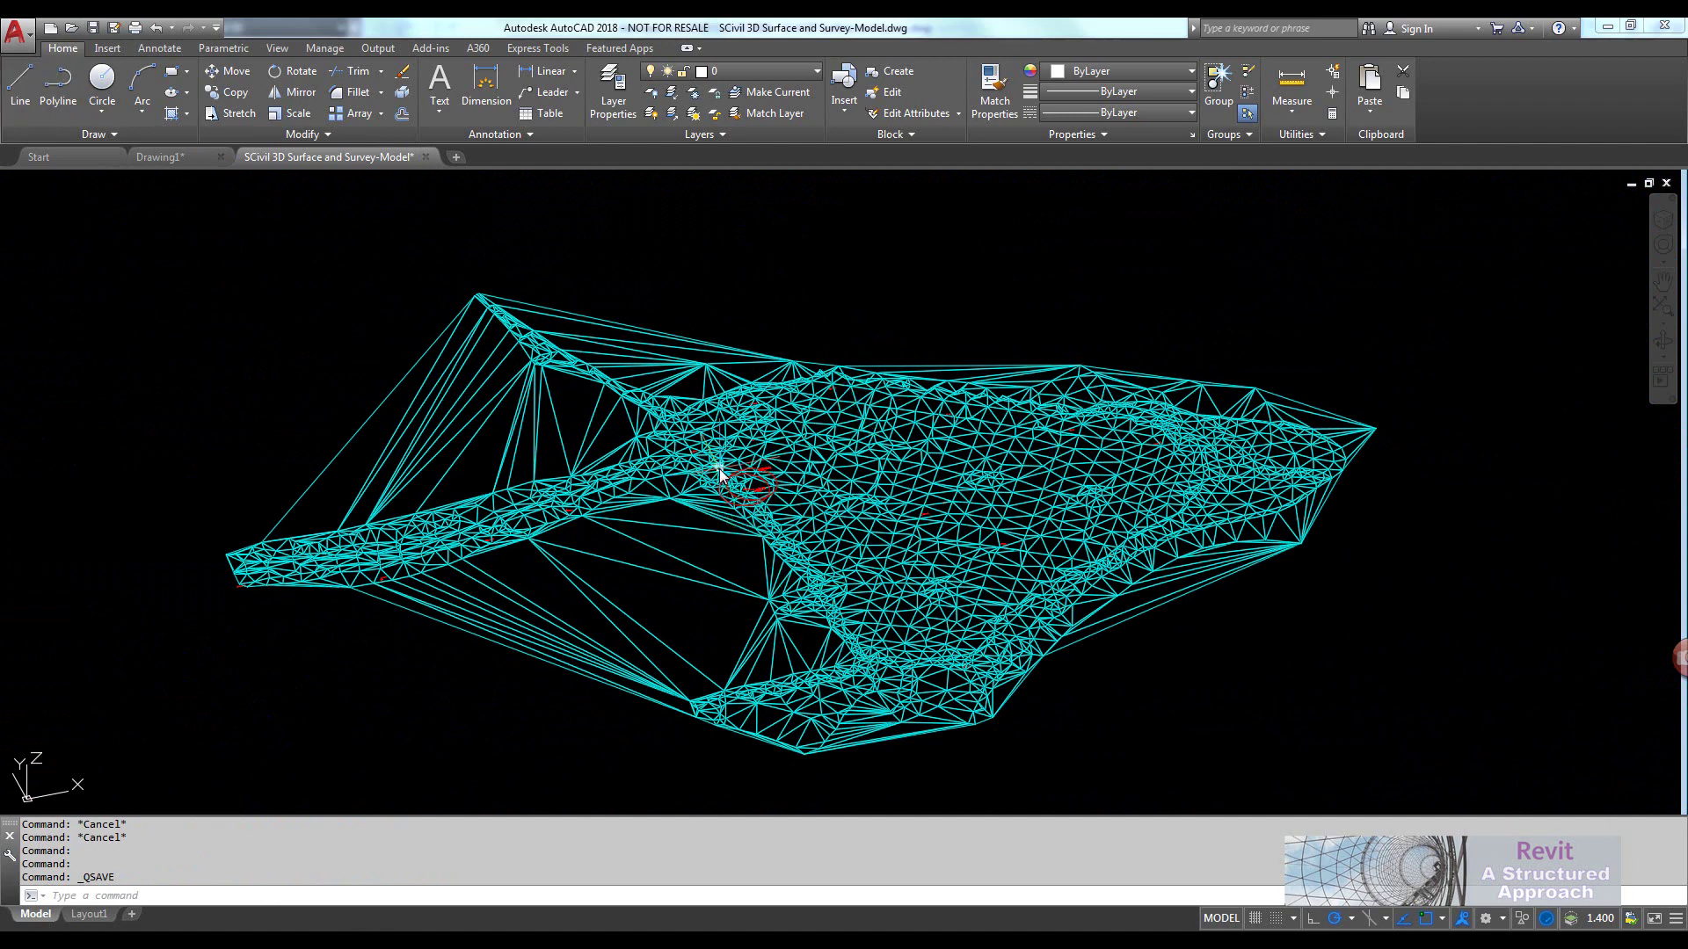
click(1664, 25)
click(826, 524)
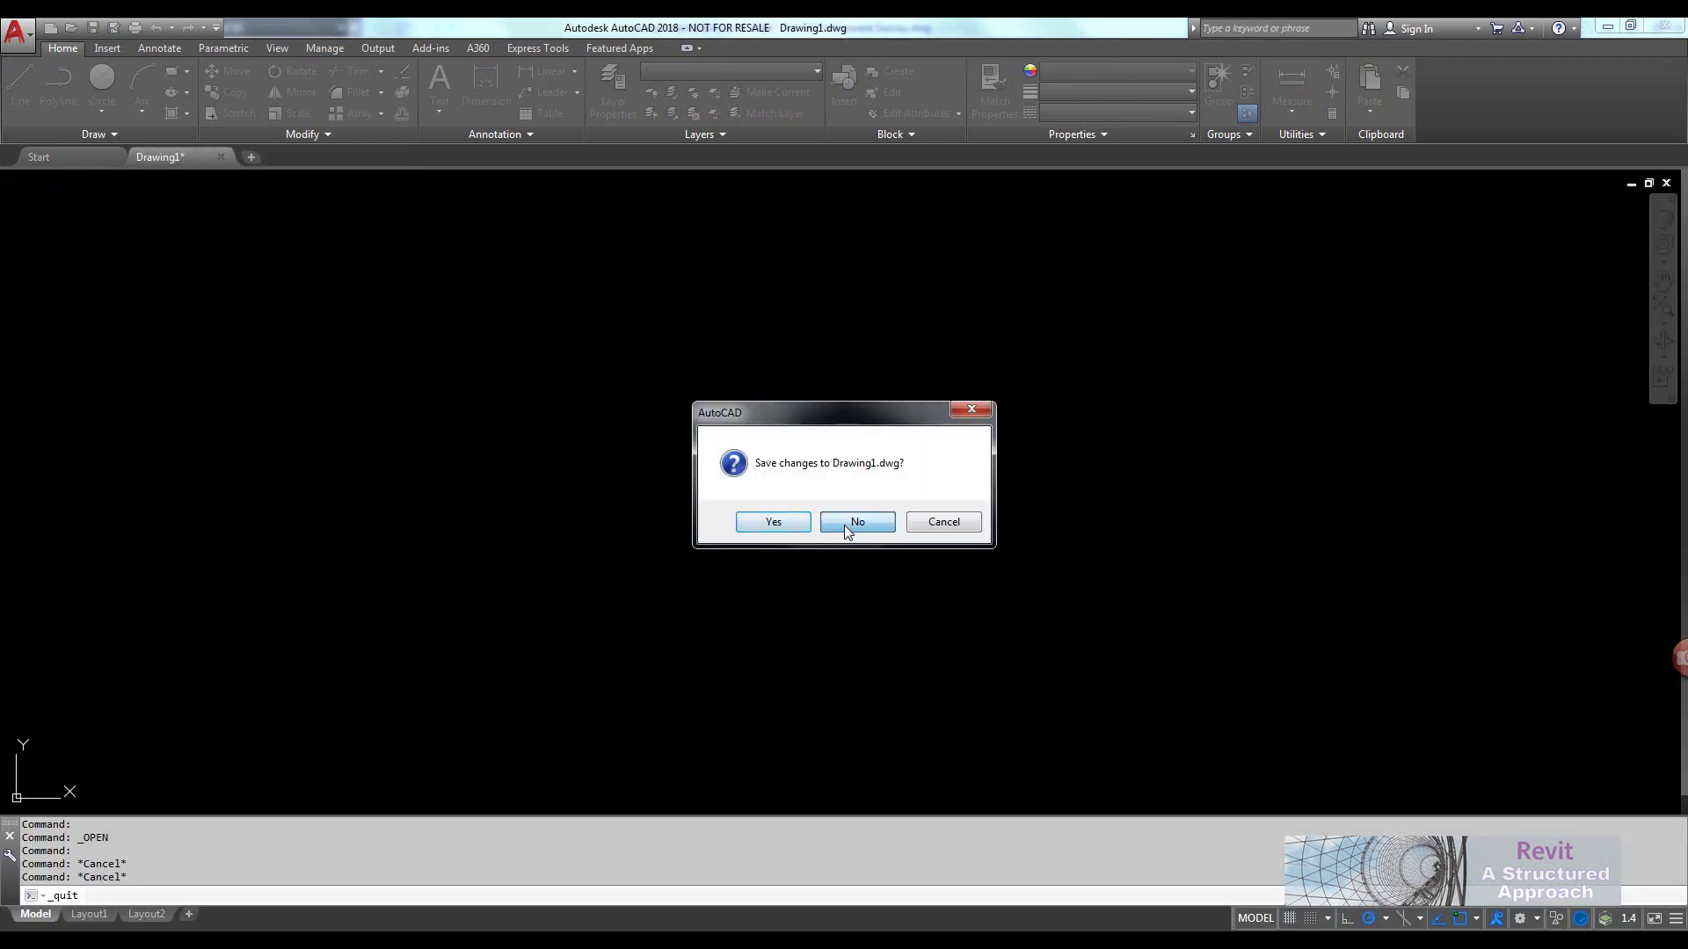
click(844, 525)
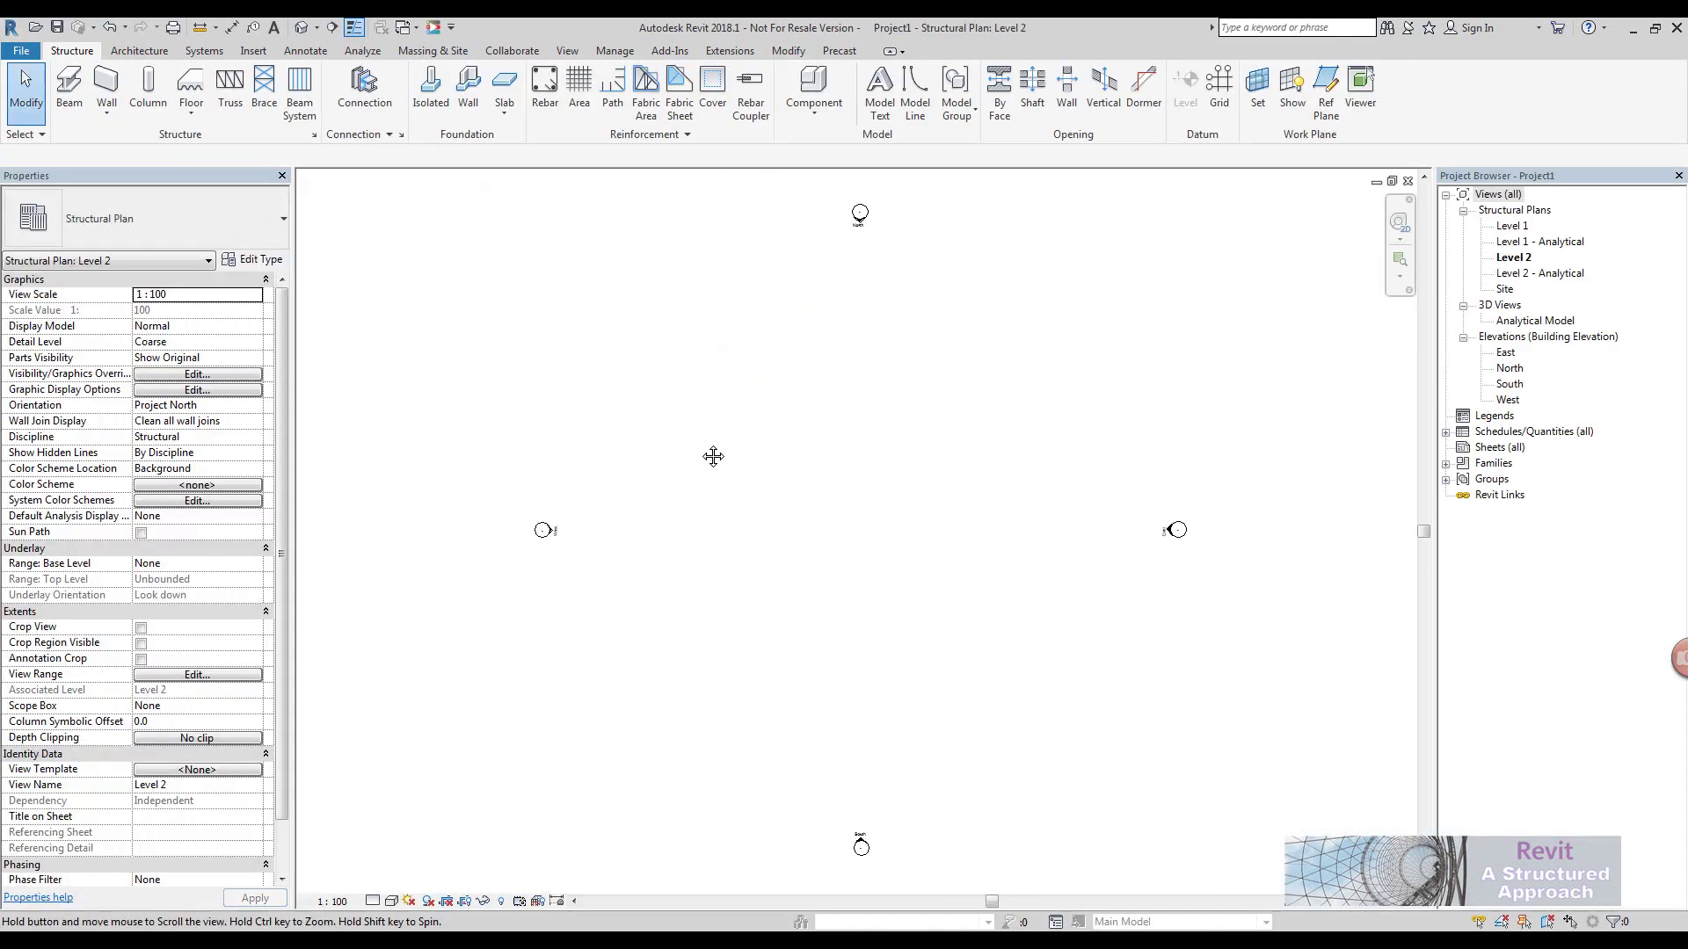
In Revit, open the Site structural plan and set its view range top and cut plane offsets to 100000
double_click(1508, 291)
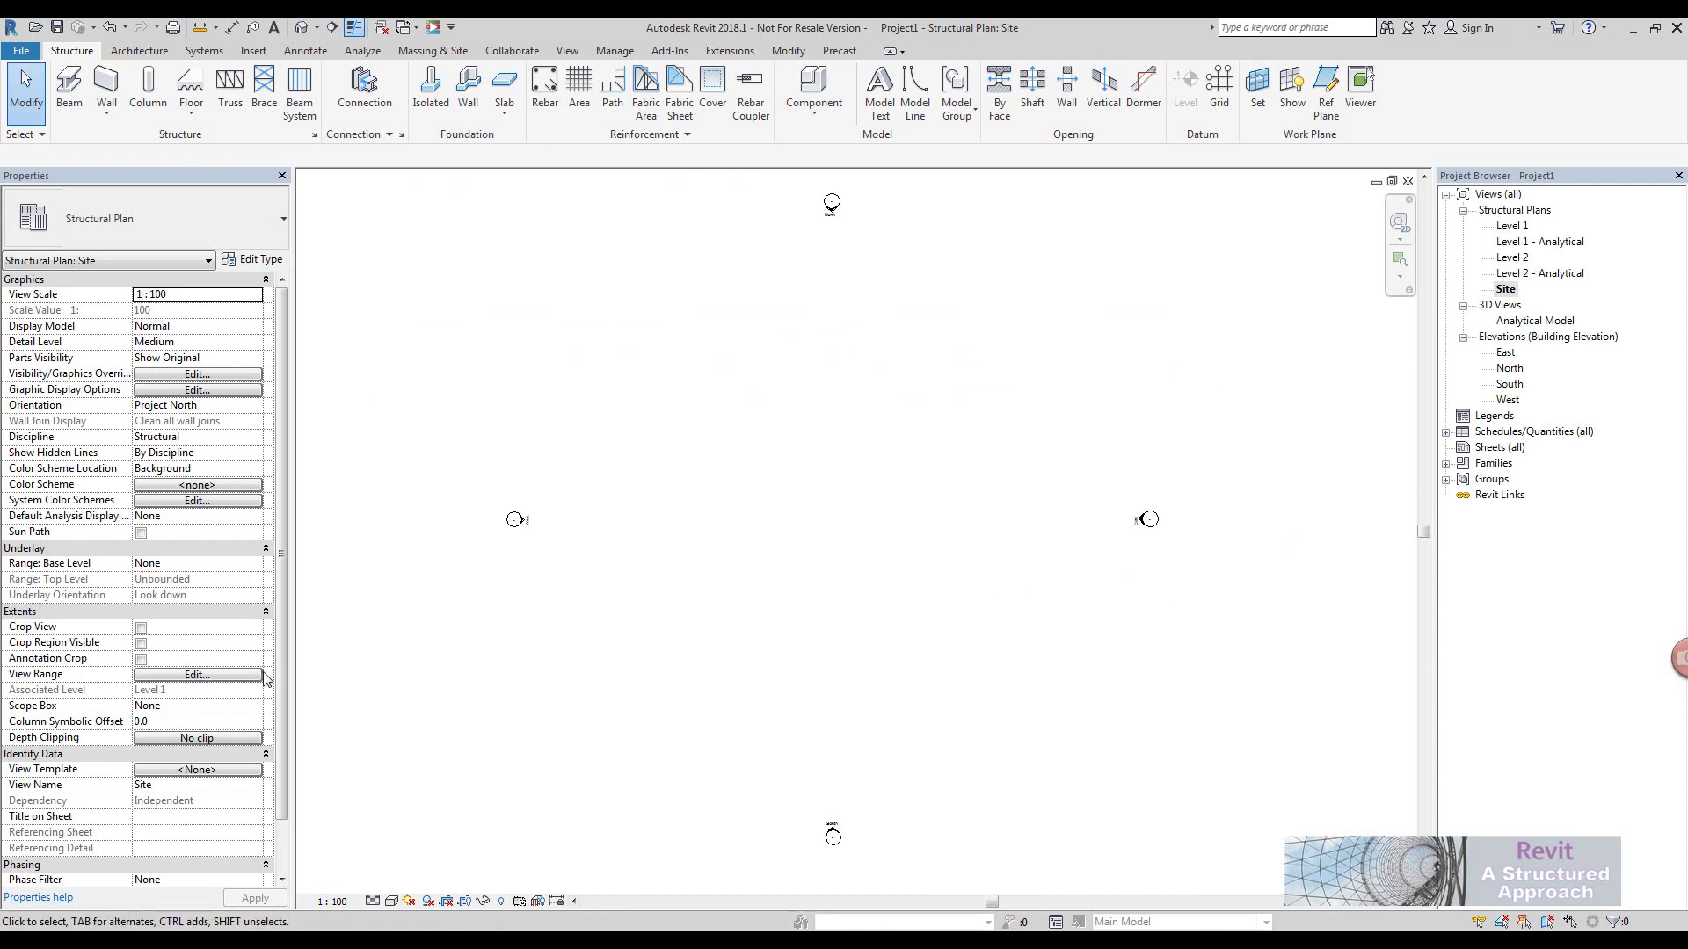
click(259, 674)
drag(538, 344, 630, 330)
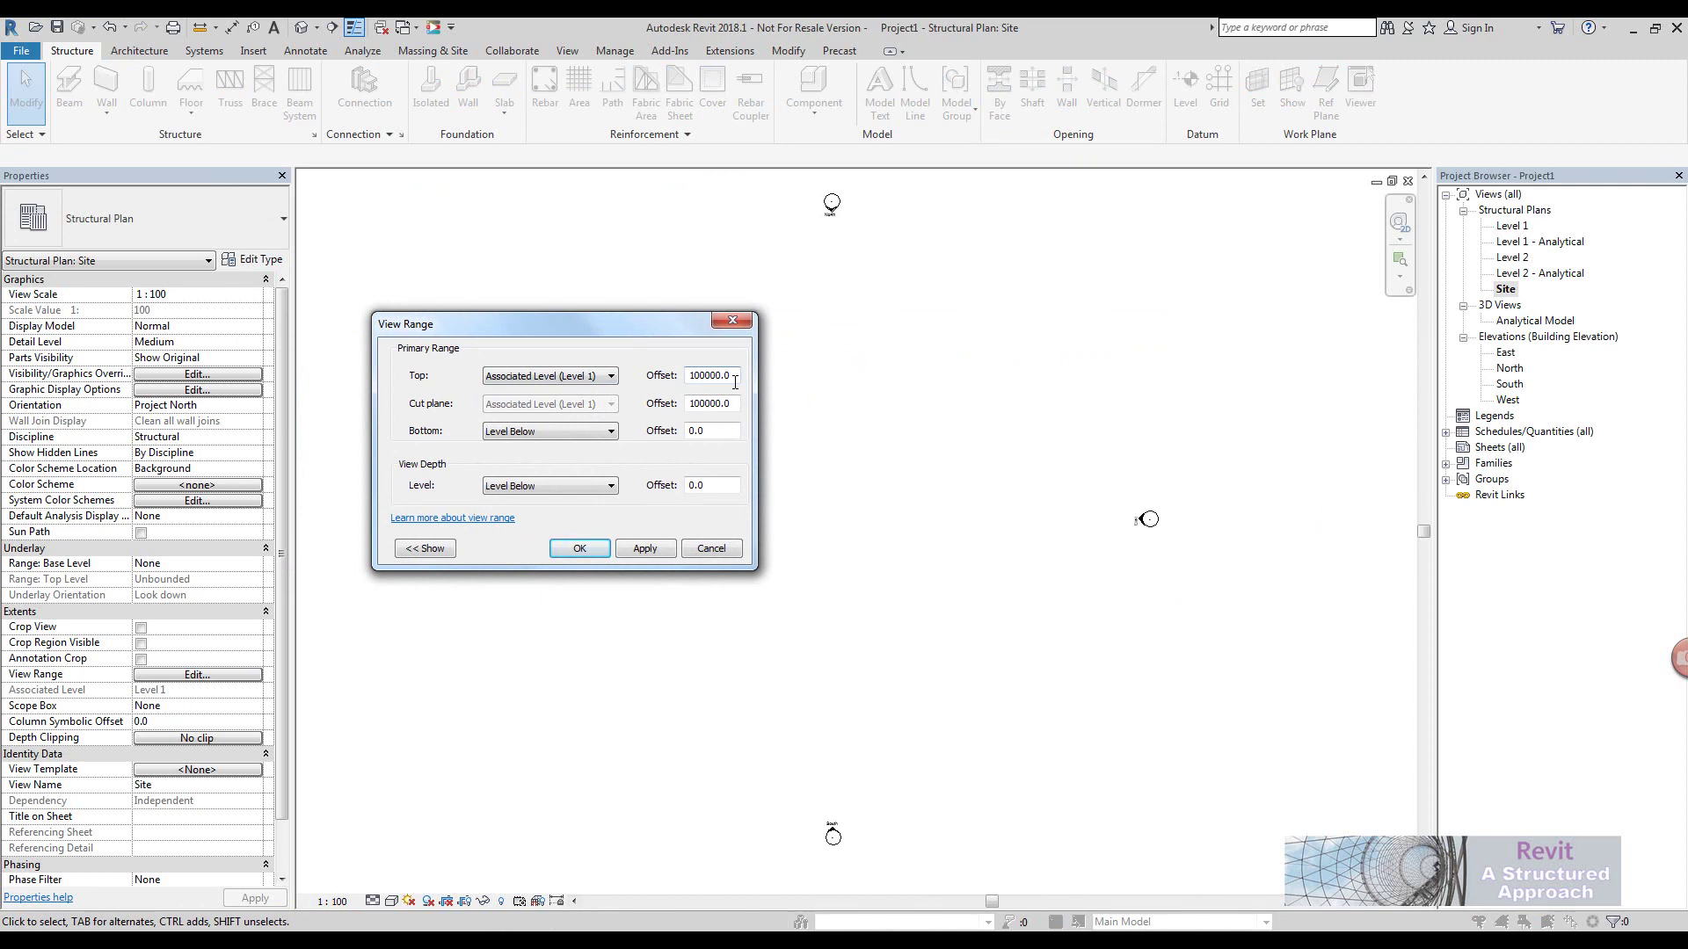
click(593, 551)
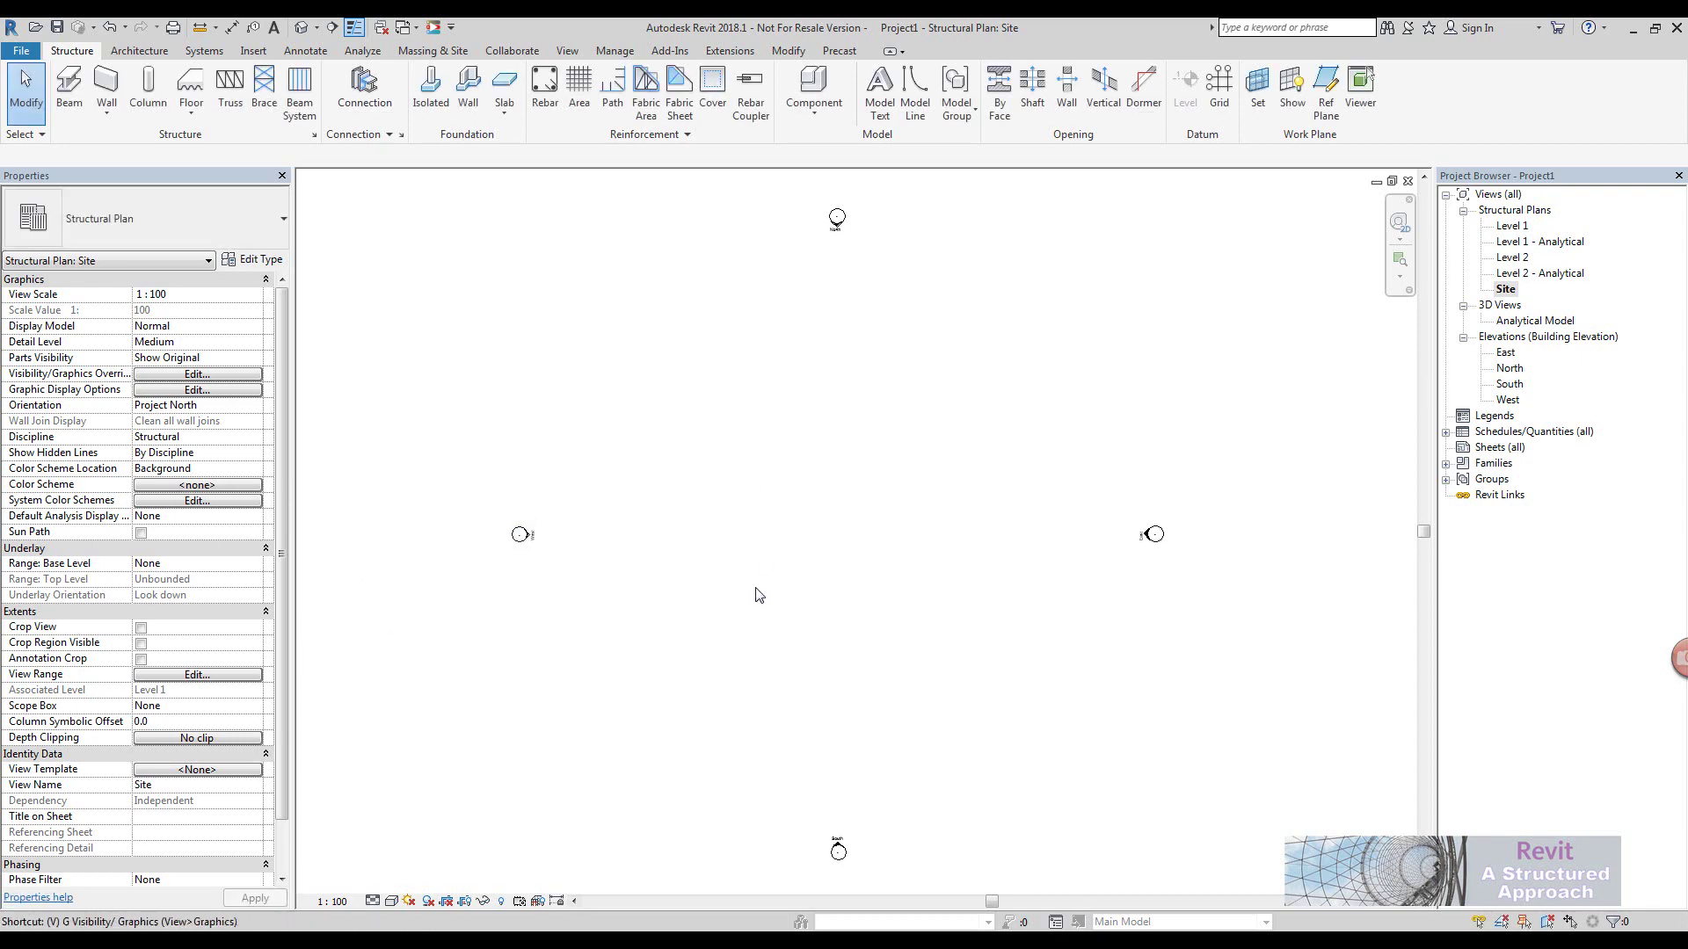
Make the Site category visible in the Site plan, with its Project Base Point and Survey Point shown
key(g)
scroll(668, 525, down, 10)
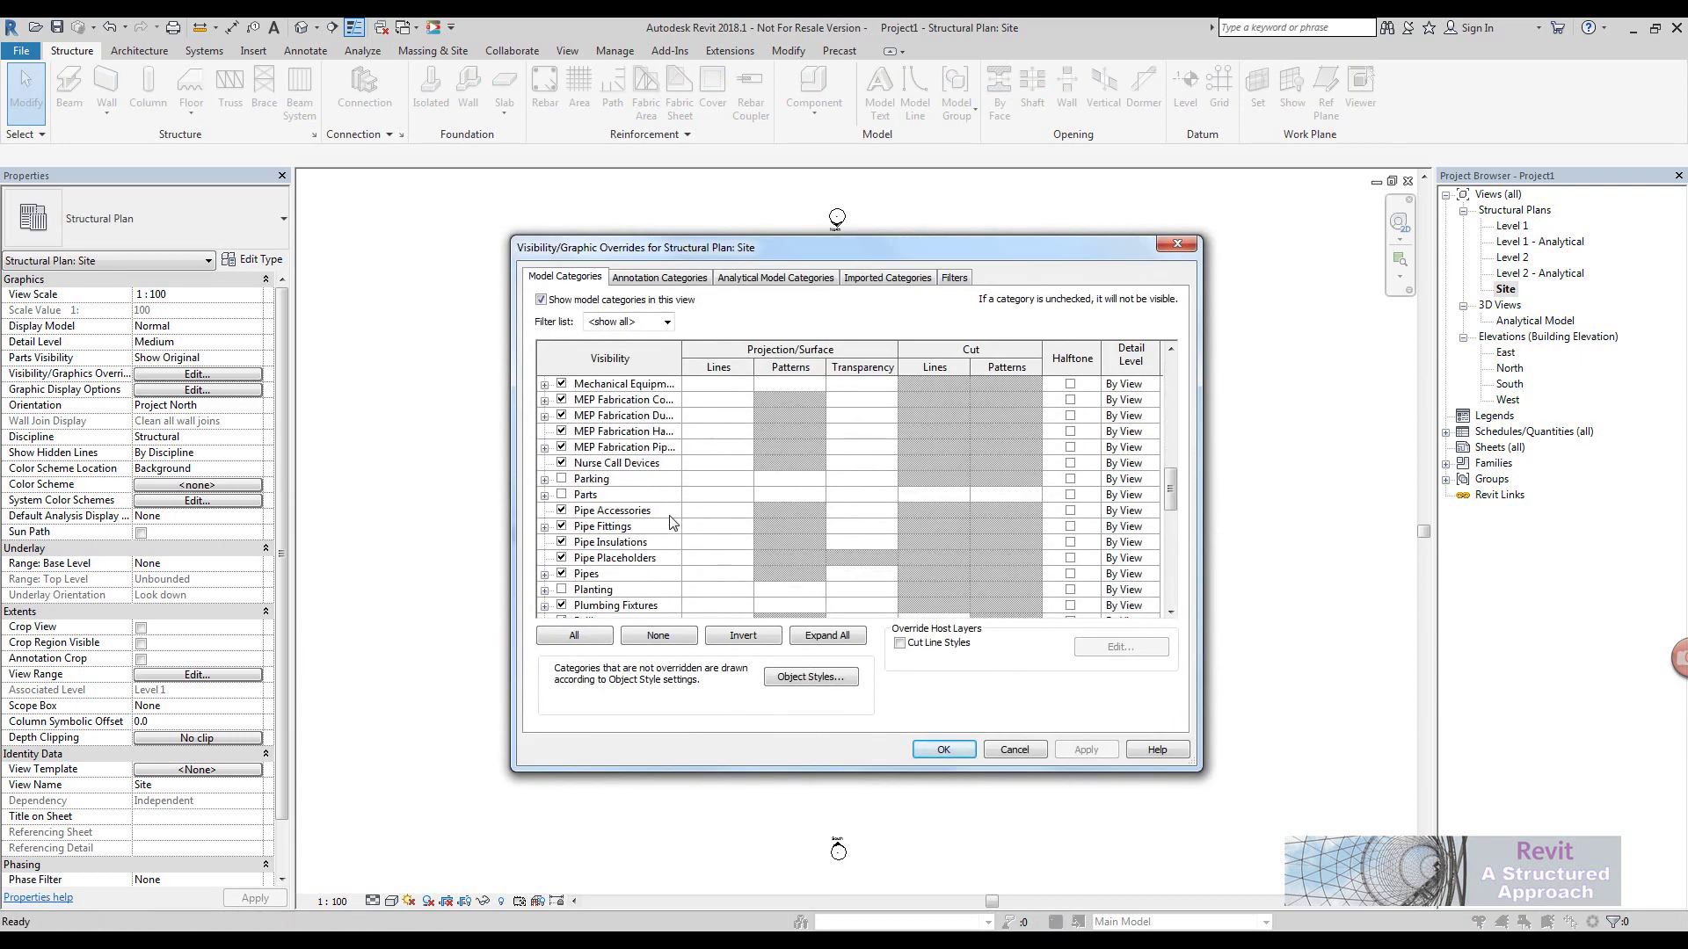
scroll(669, 525, down, 4)
click(562, 558)
click(545, 559)
click(580, 574)
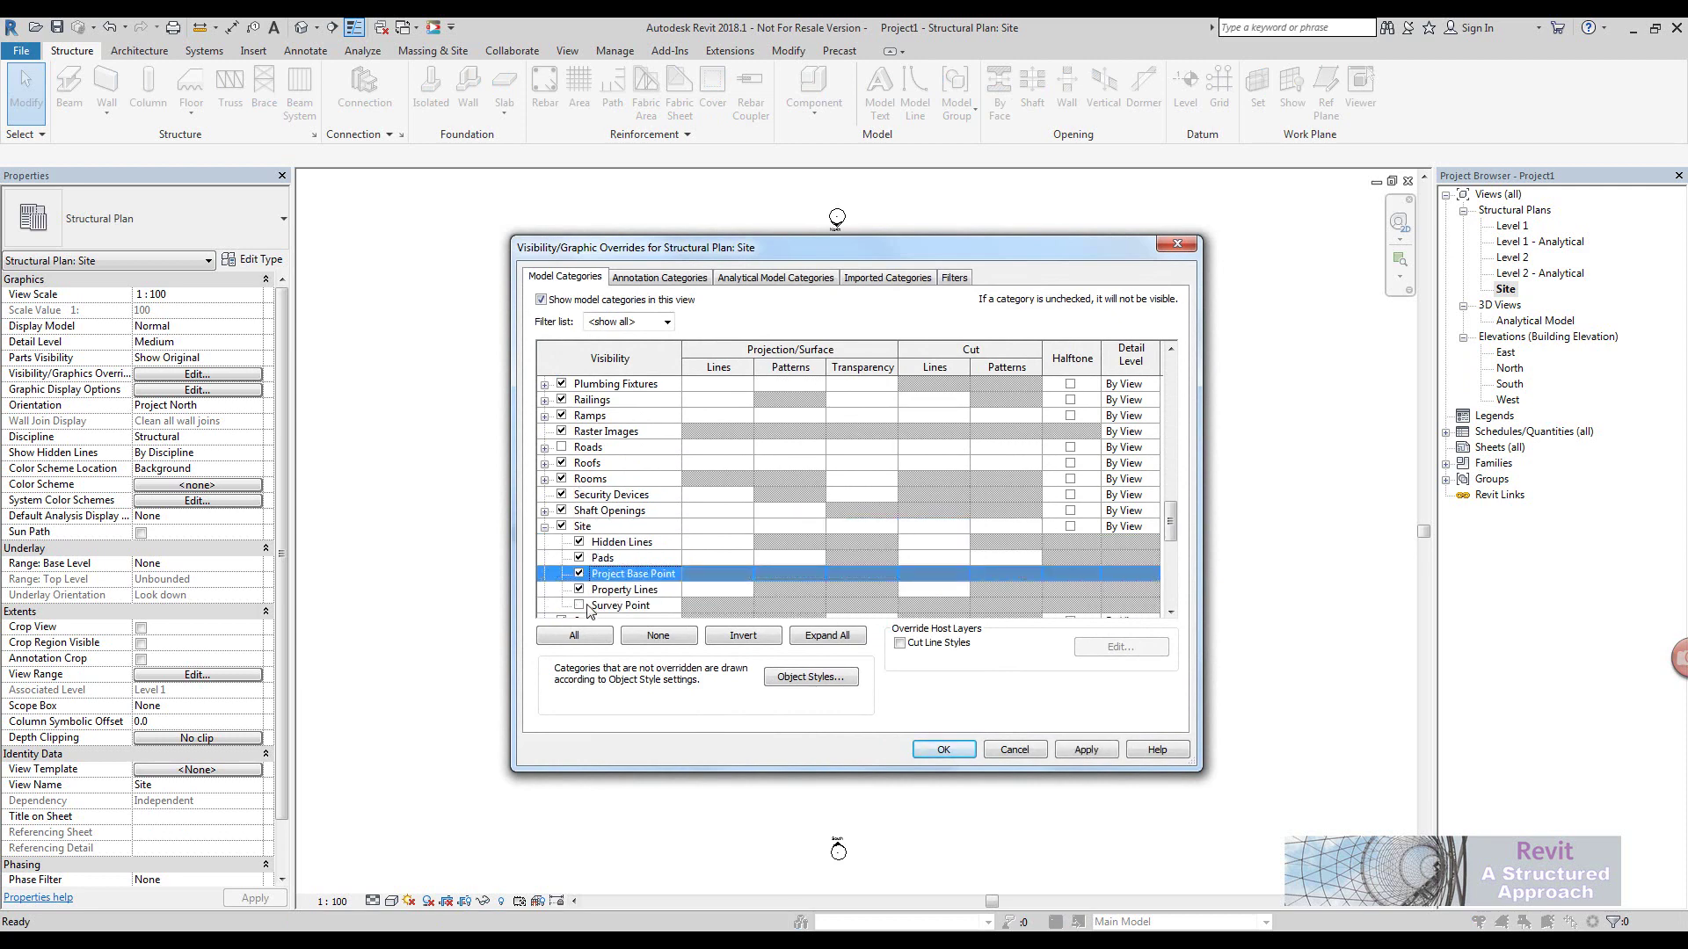
click(579, 605)
click(958, 754)
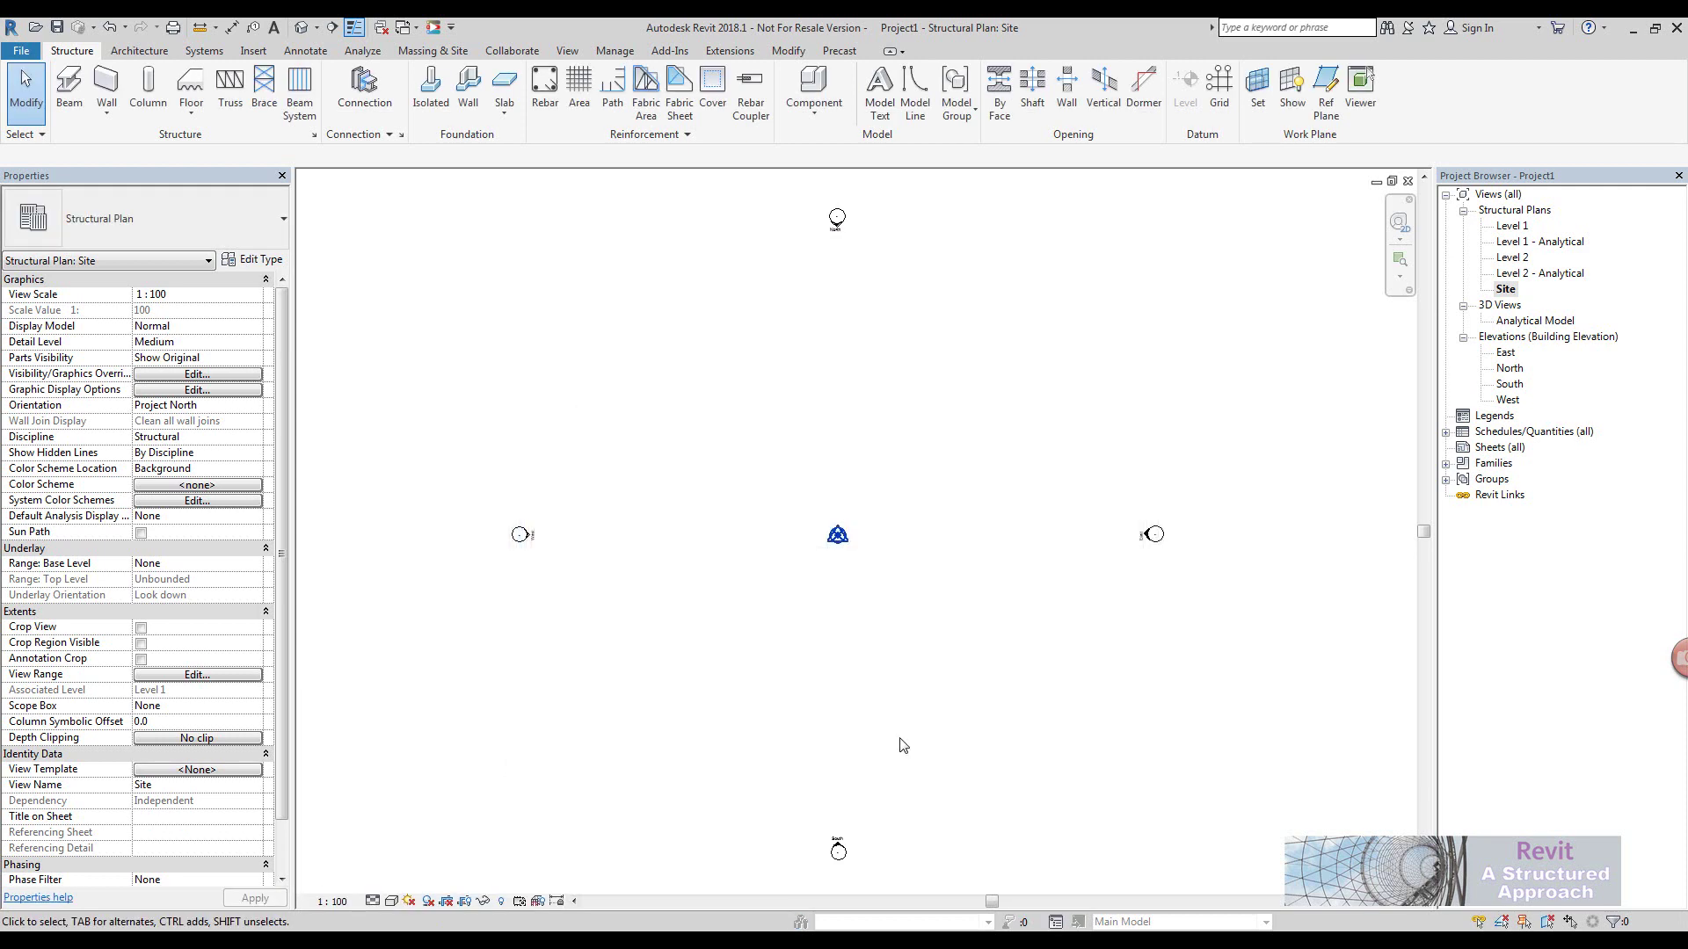
Start linking a CAD file and choose SCivil 3D Surface and Survey-Model.dwg from the Desktop
click(253, 50)
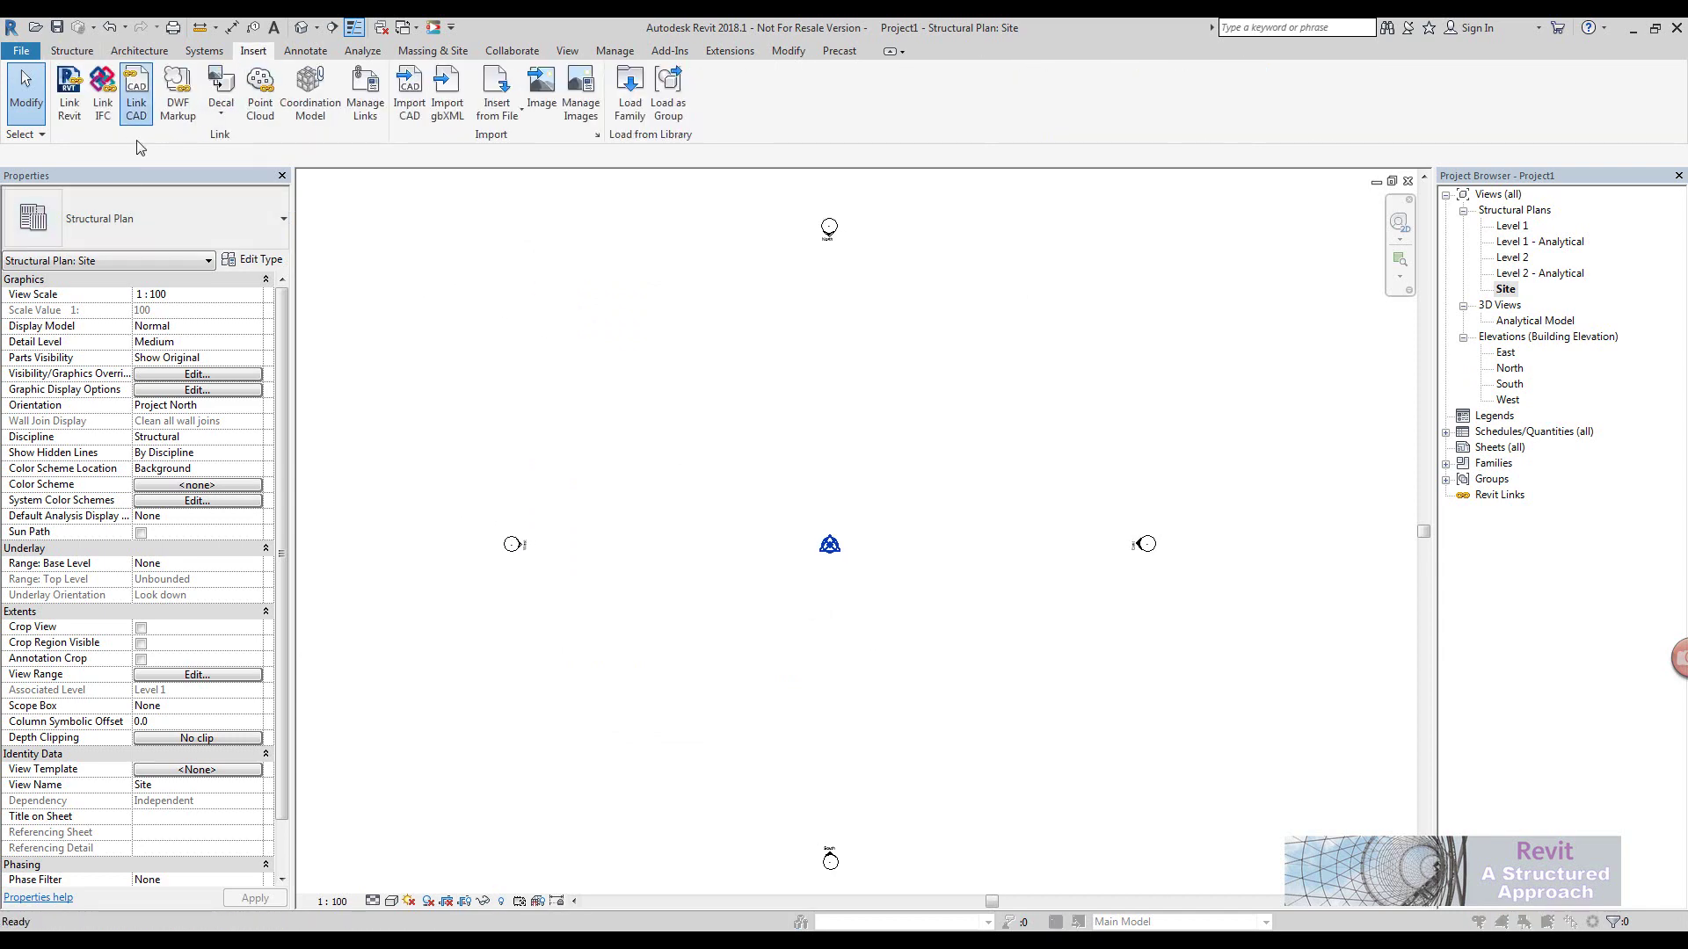
click(132, 110)
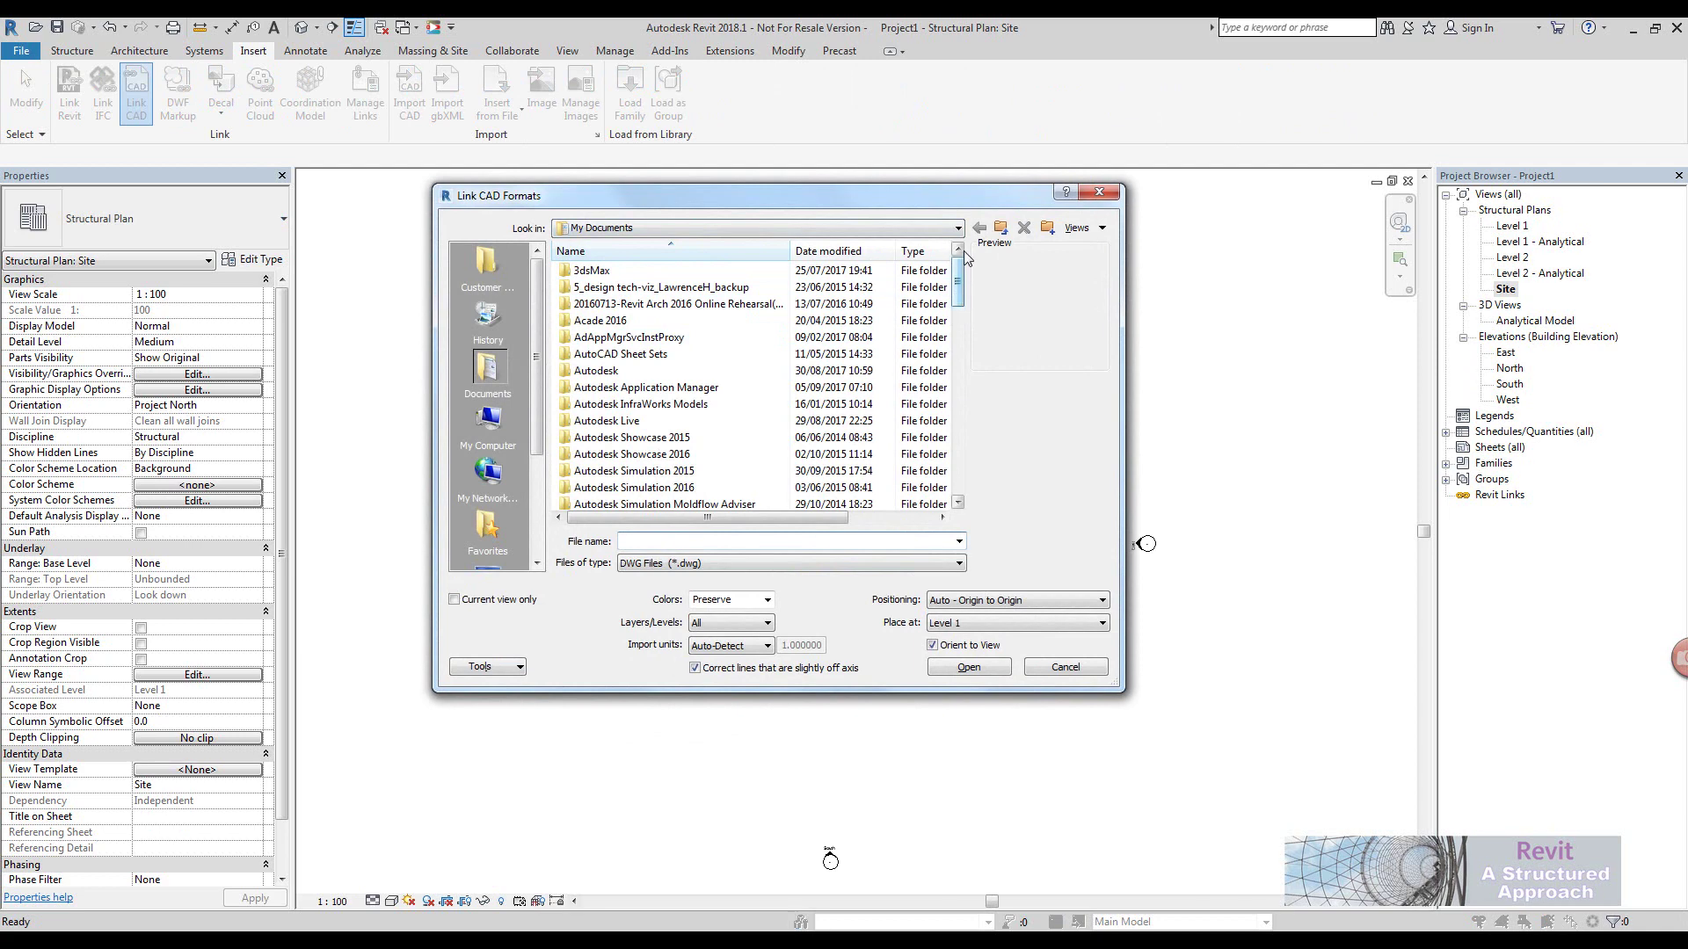
click(958, 229)
click(622, 247)
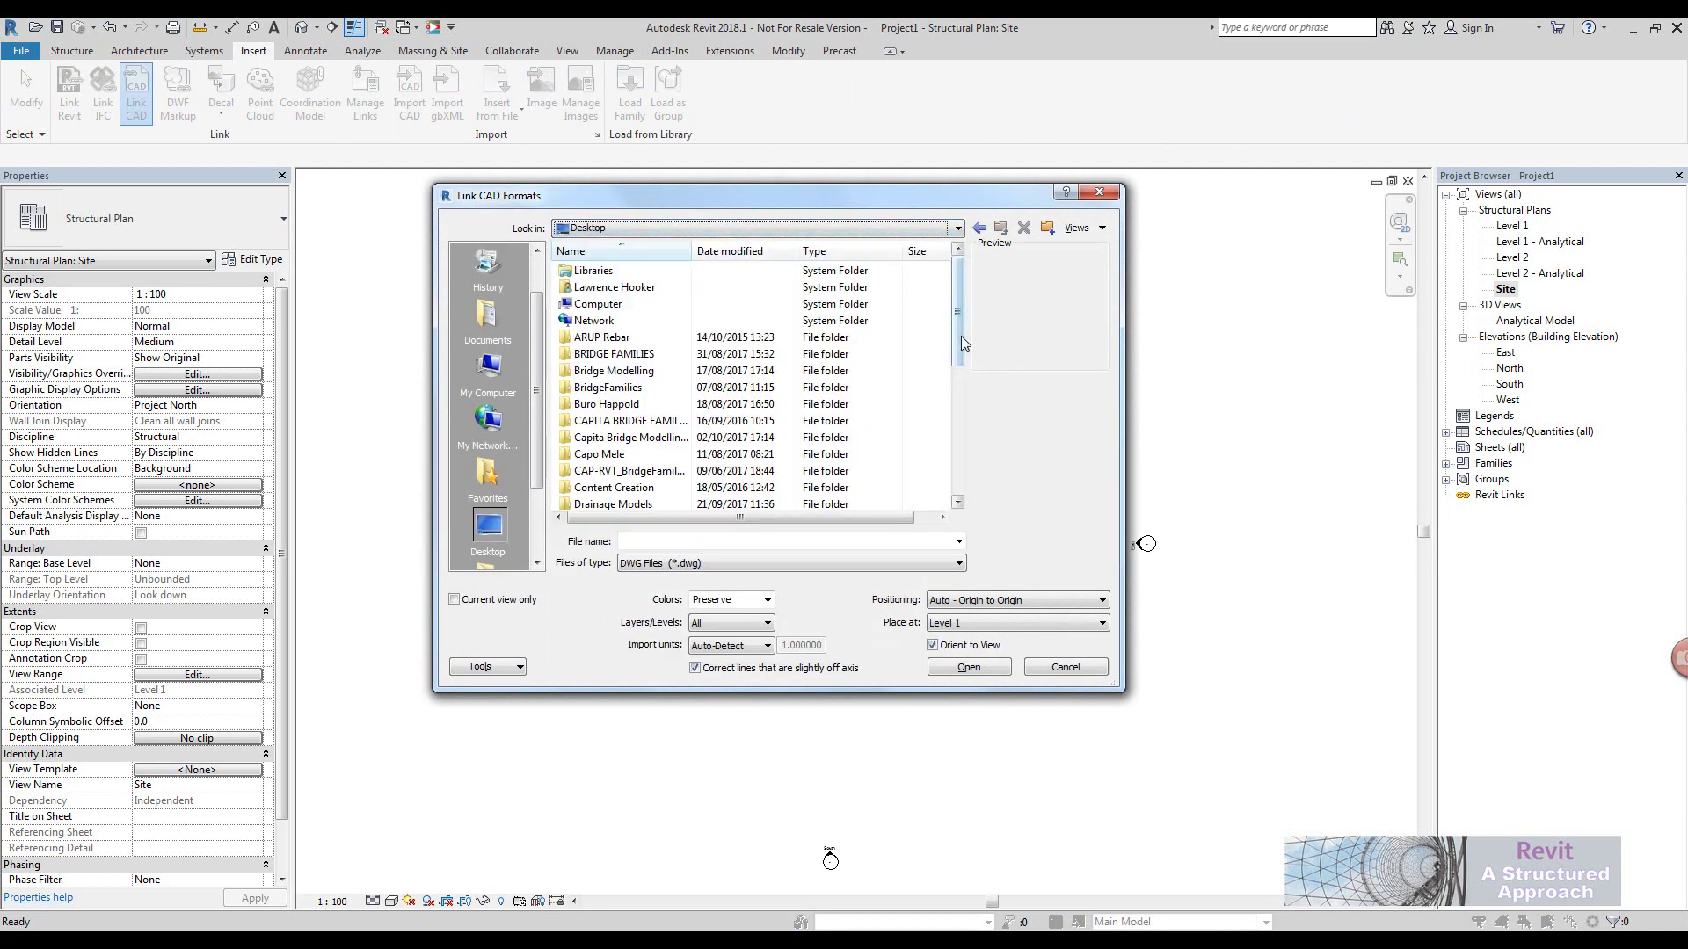
drag(963, 343, 962, 471)
click(626, 488)
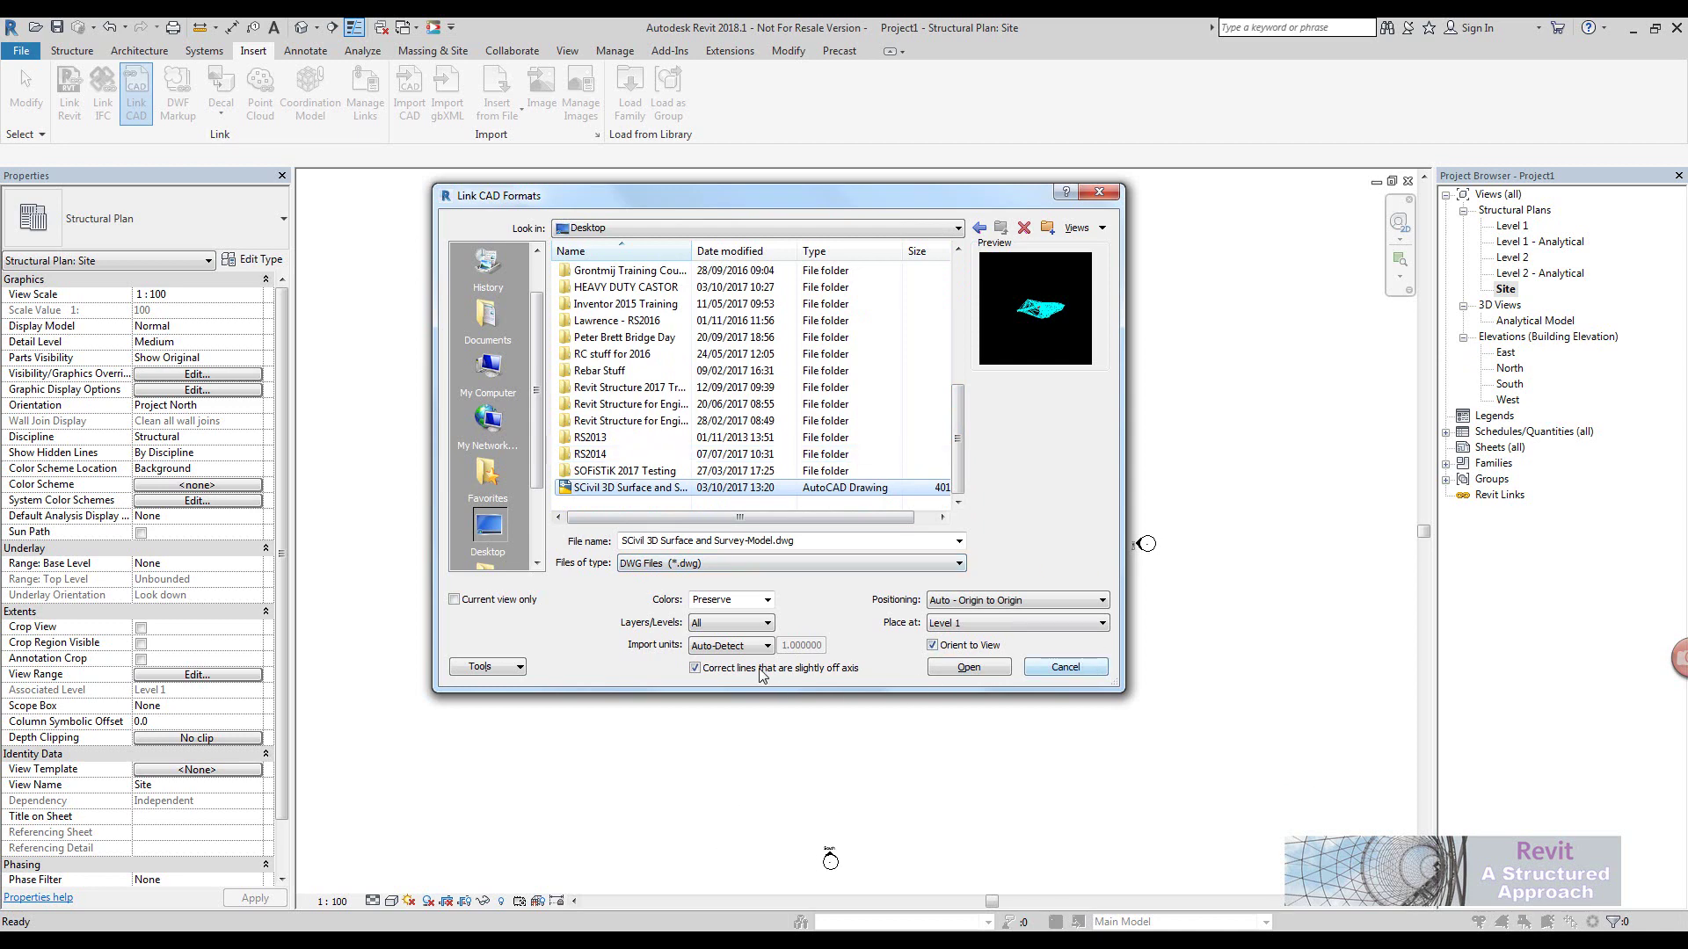
Link the drawing with a custom import units factor of 1000 and Auto - Center to Center positioning
click(737, 646)
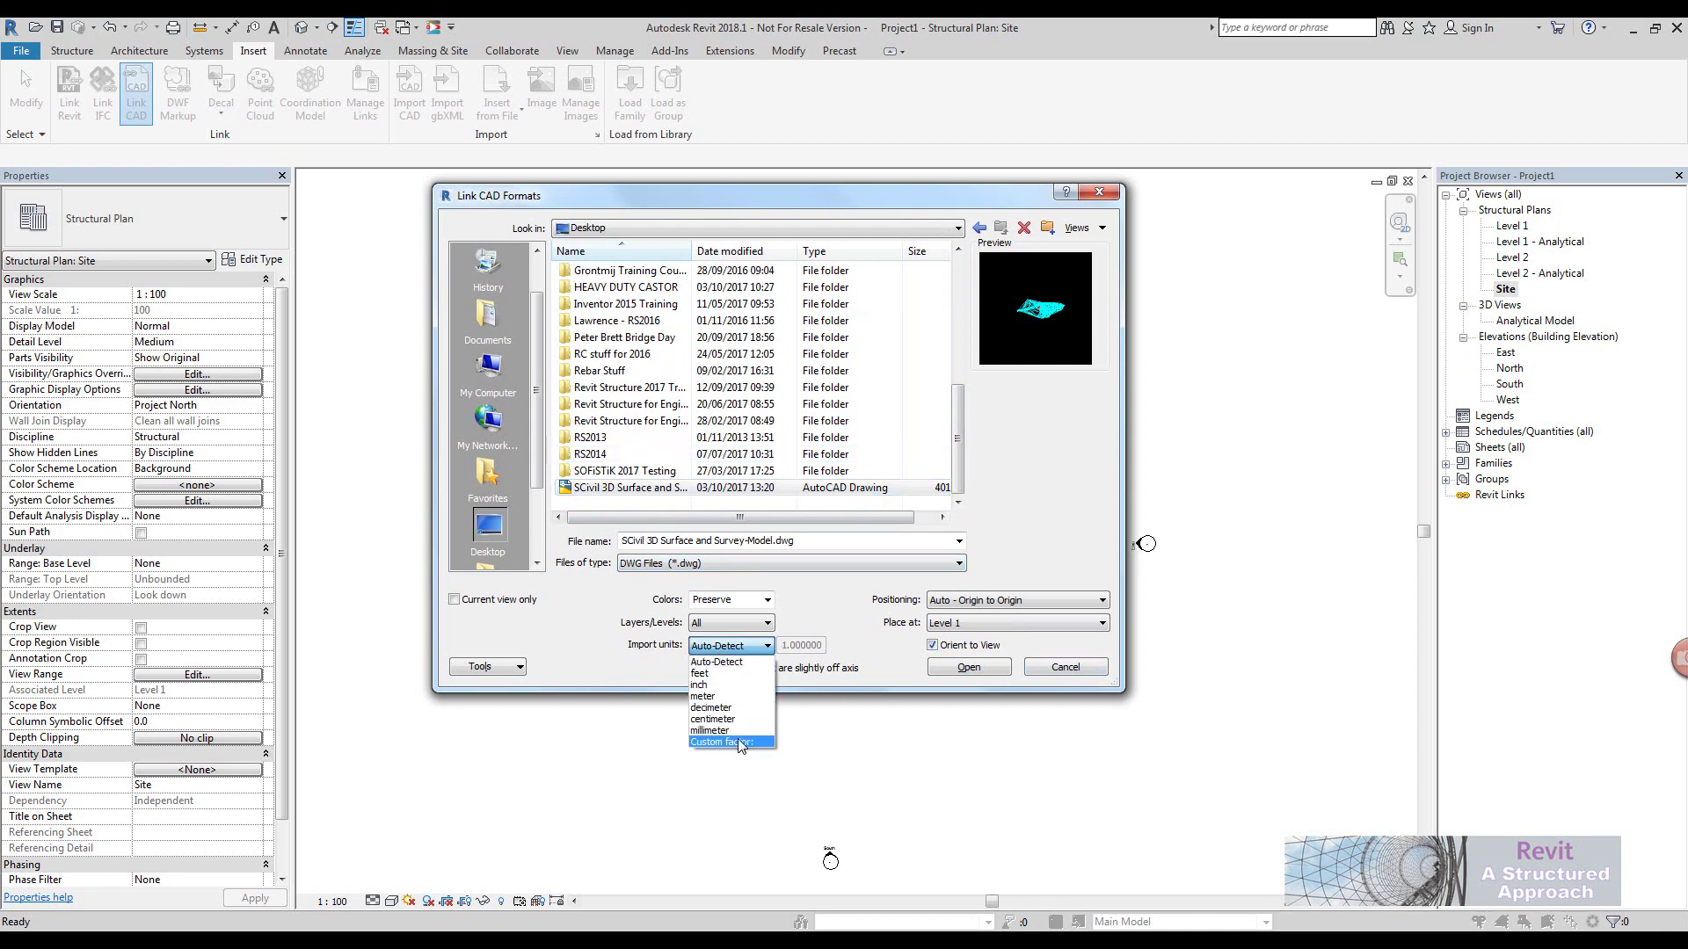
click(747, 747)
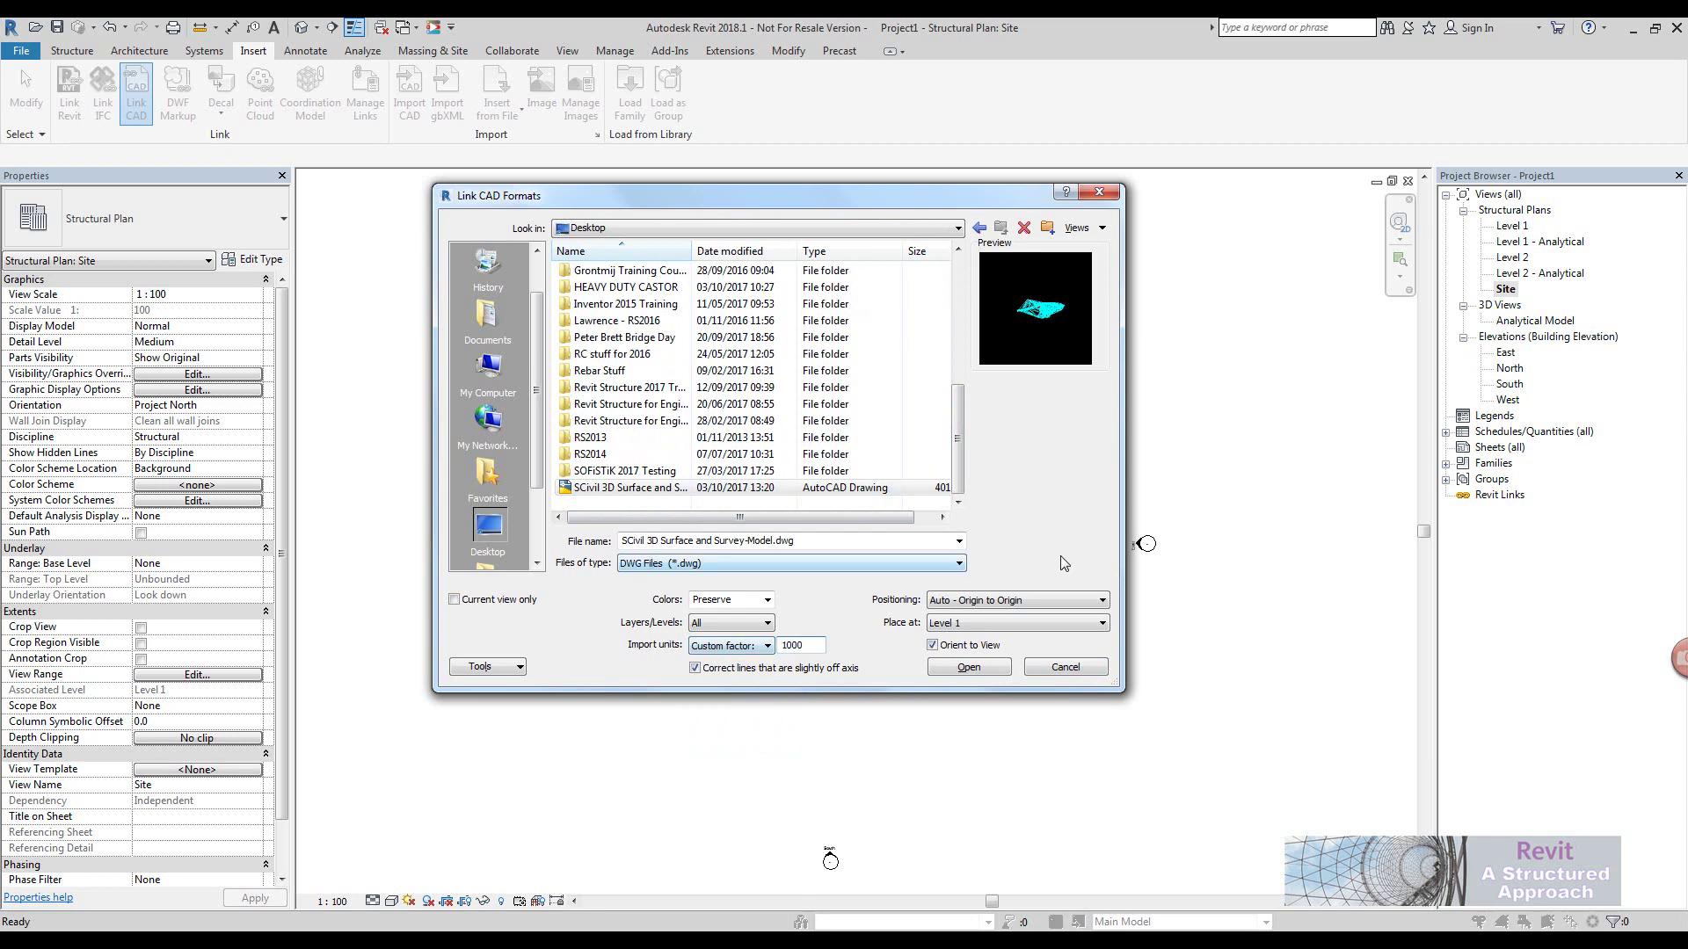
click(1024, 607)
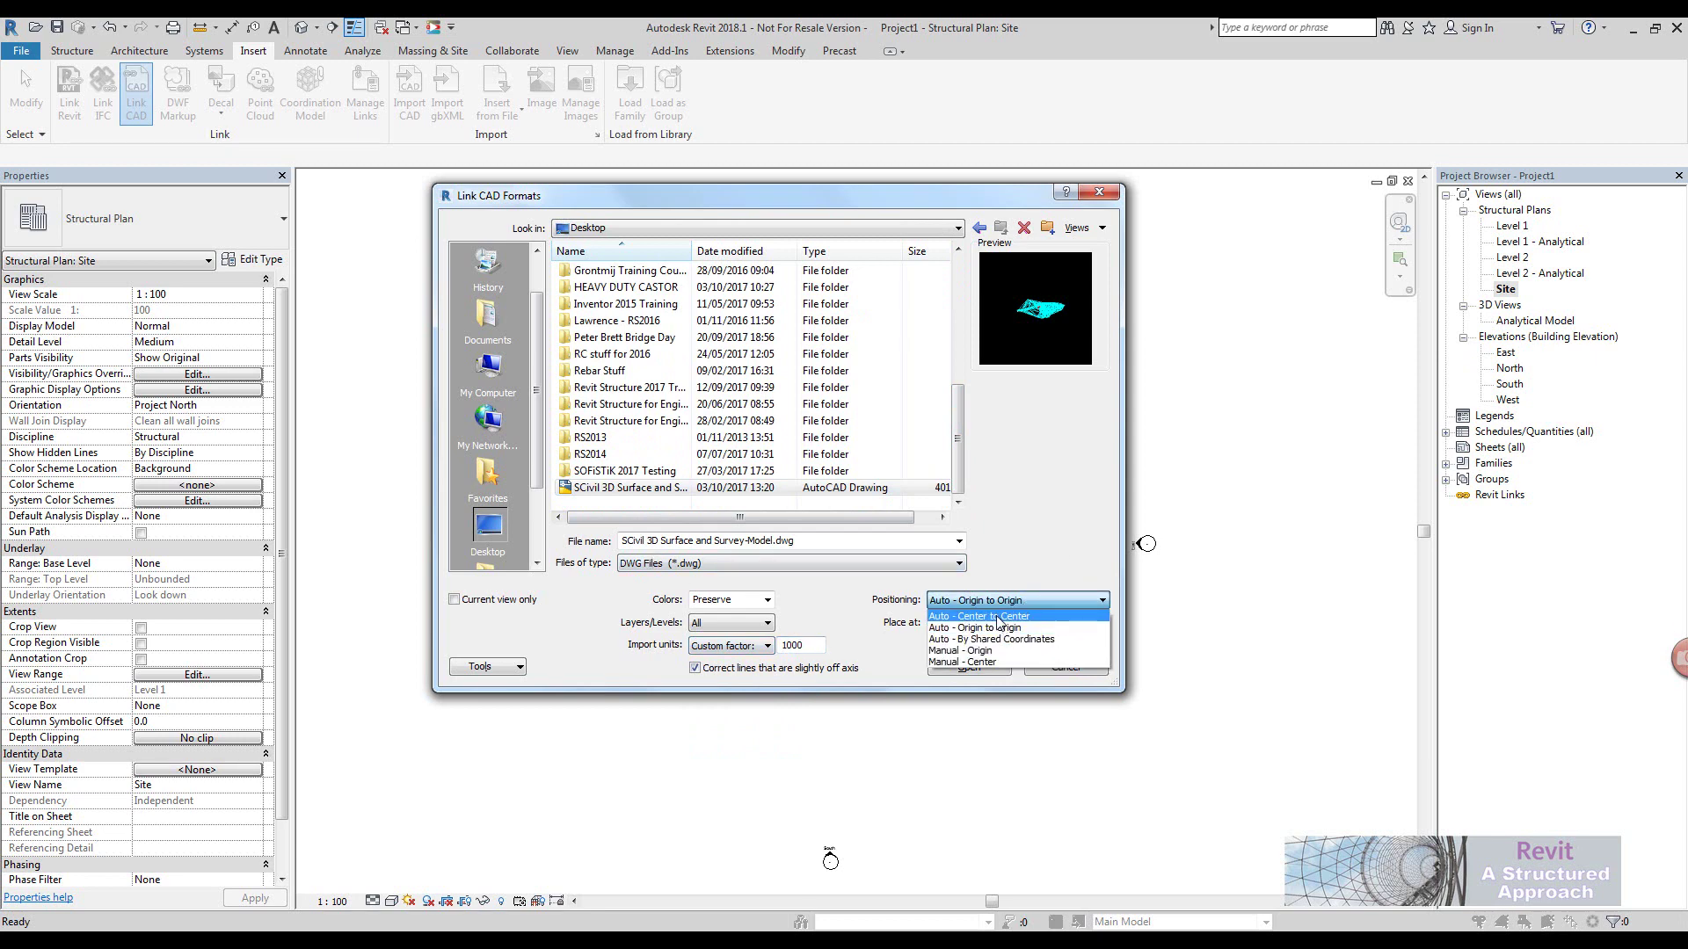
click(1014, 615)
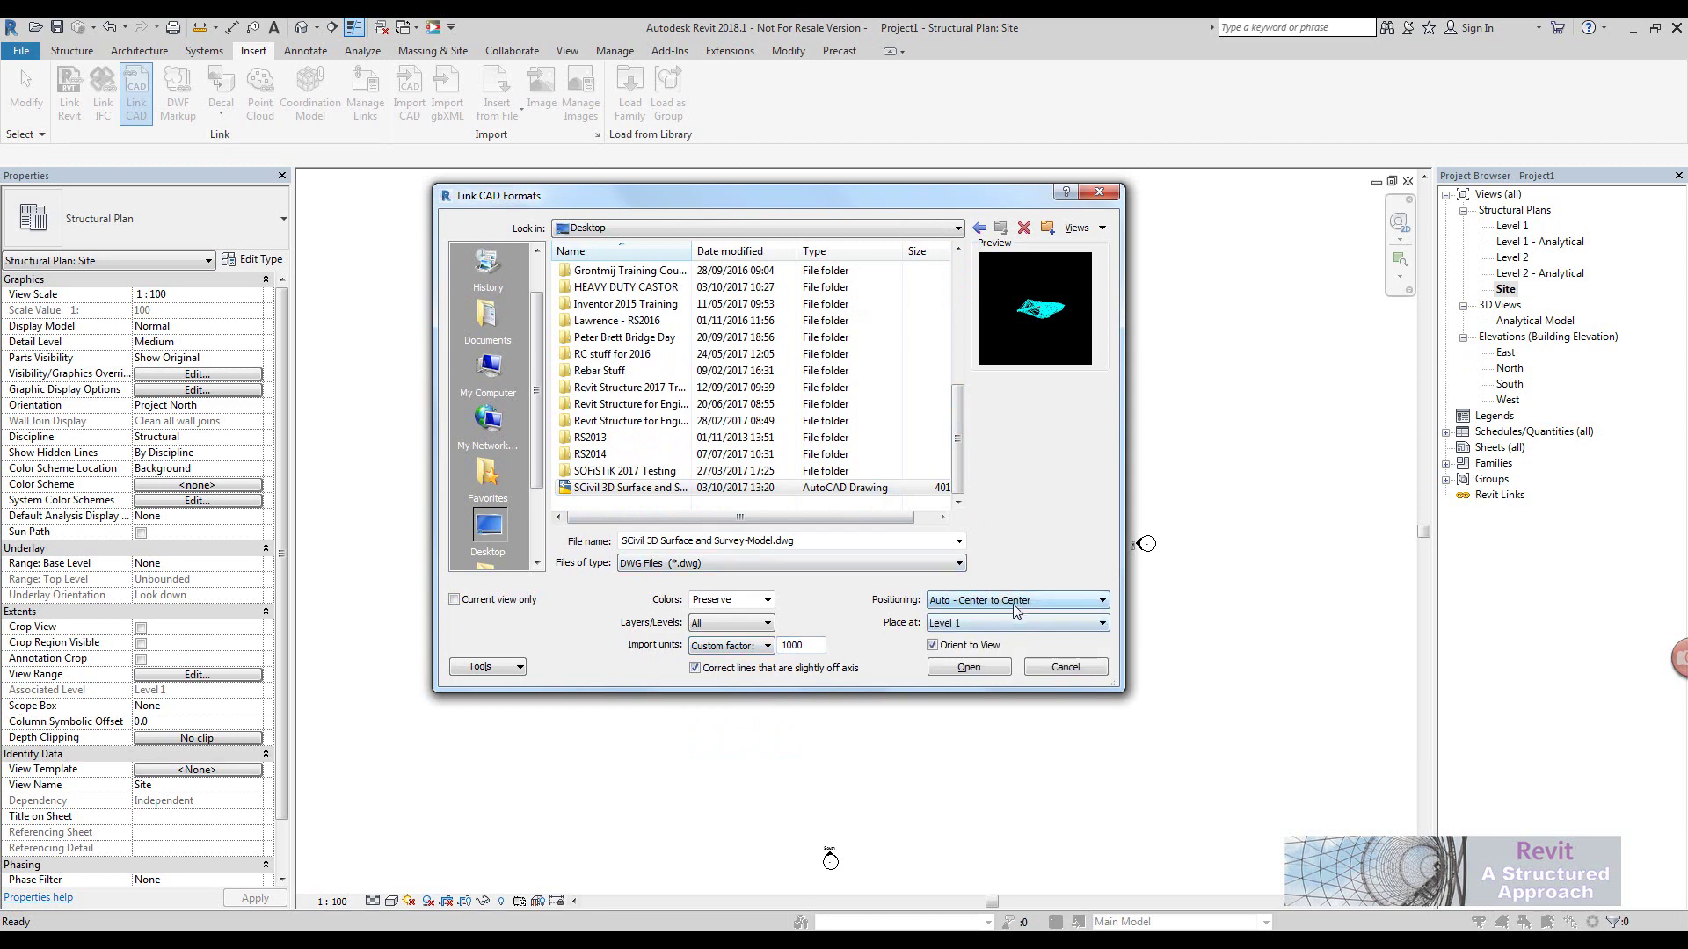
click(968, 667)
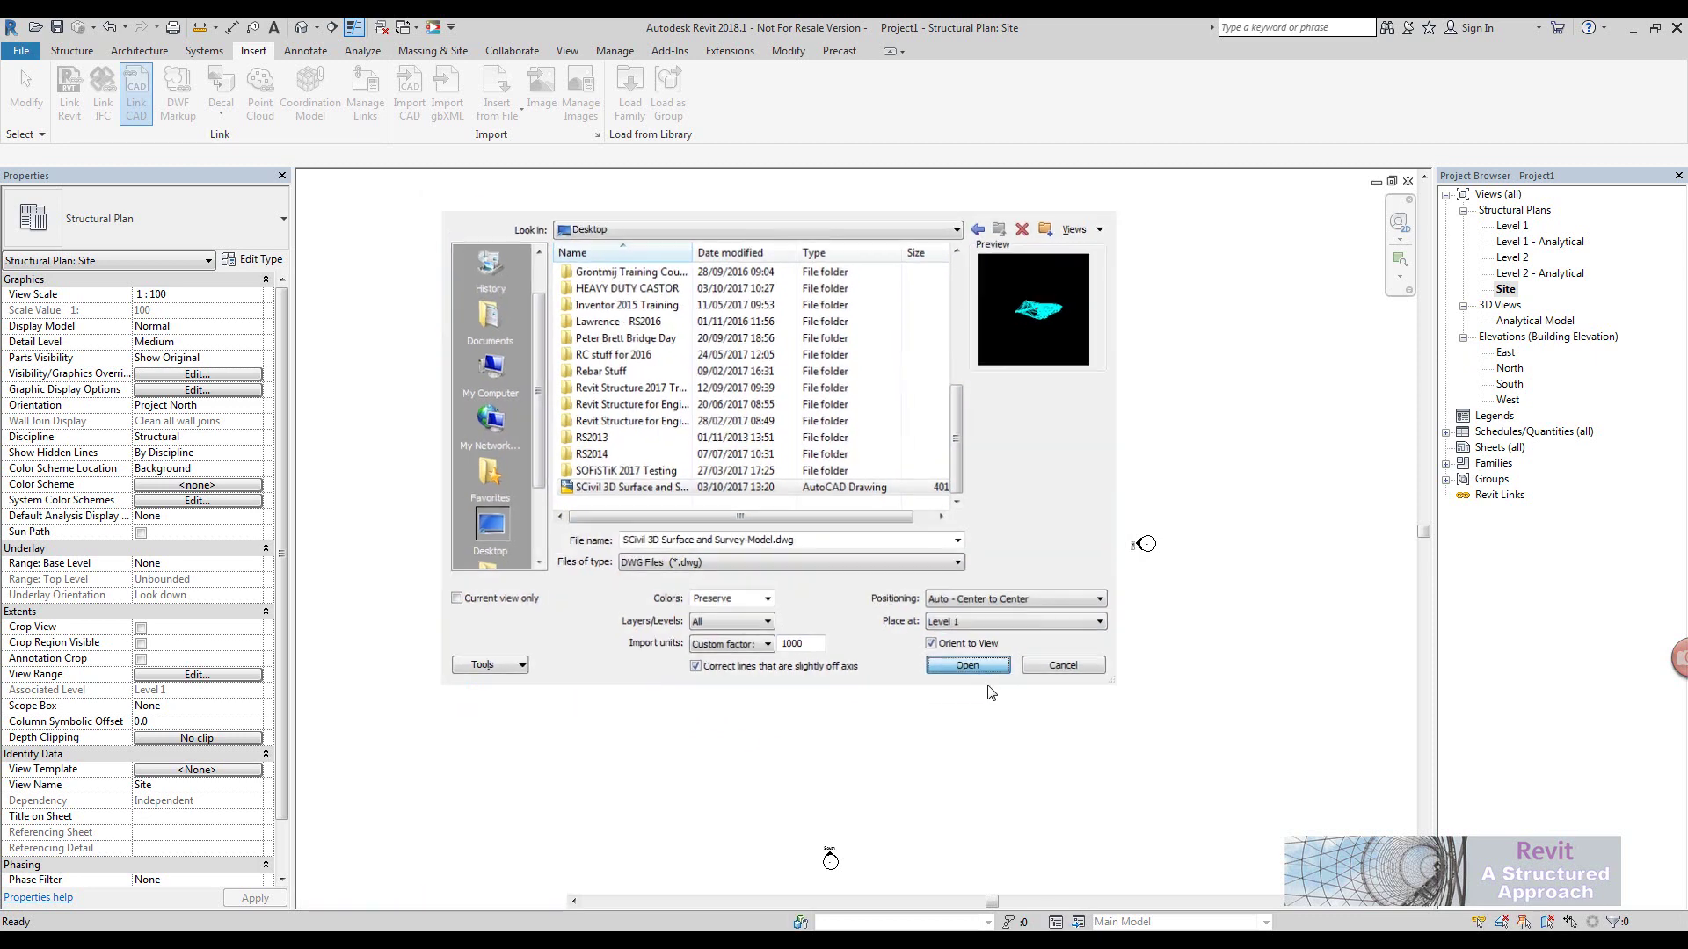
Set the Site plan's visual style to Wireframe
middle_drag(787, 516, 740, 550)
scroll(793, 530, down, 3)
scroll(746, 539, up, 2)
middle_drag(756, 413, 748, 446)
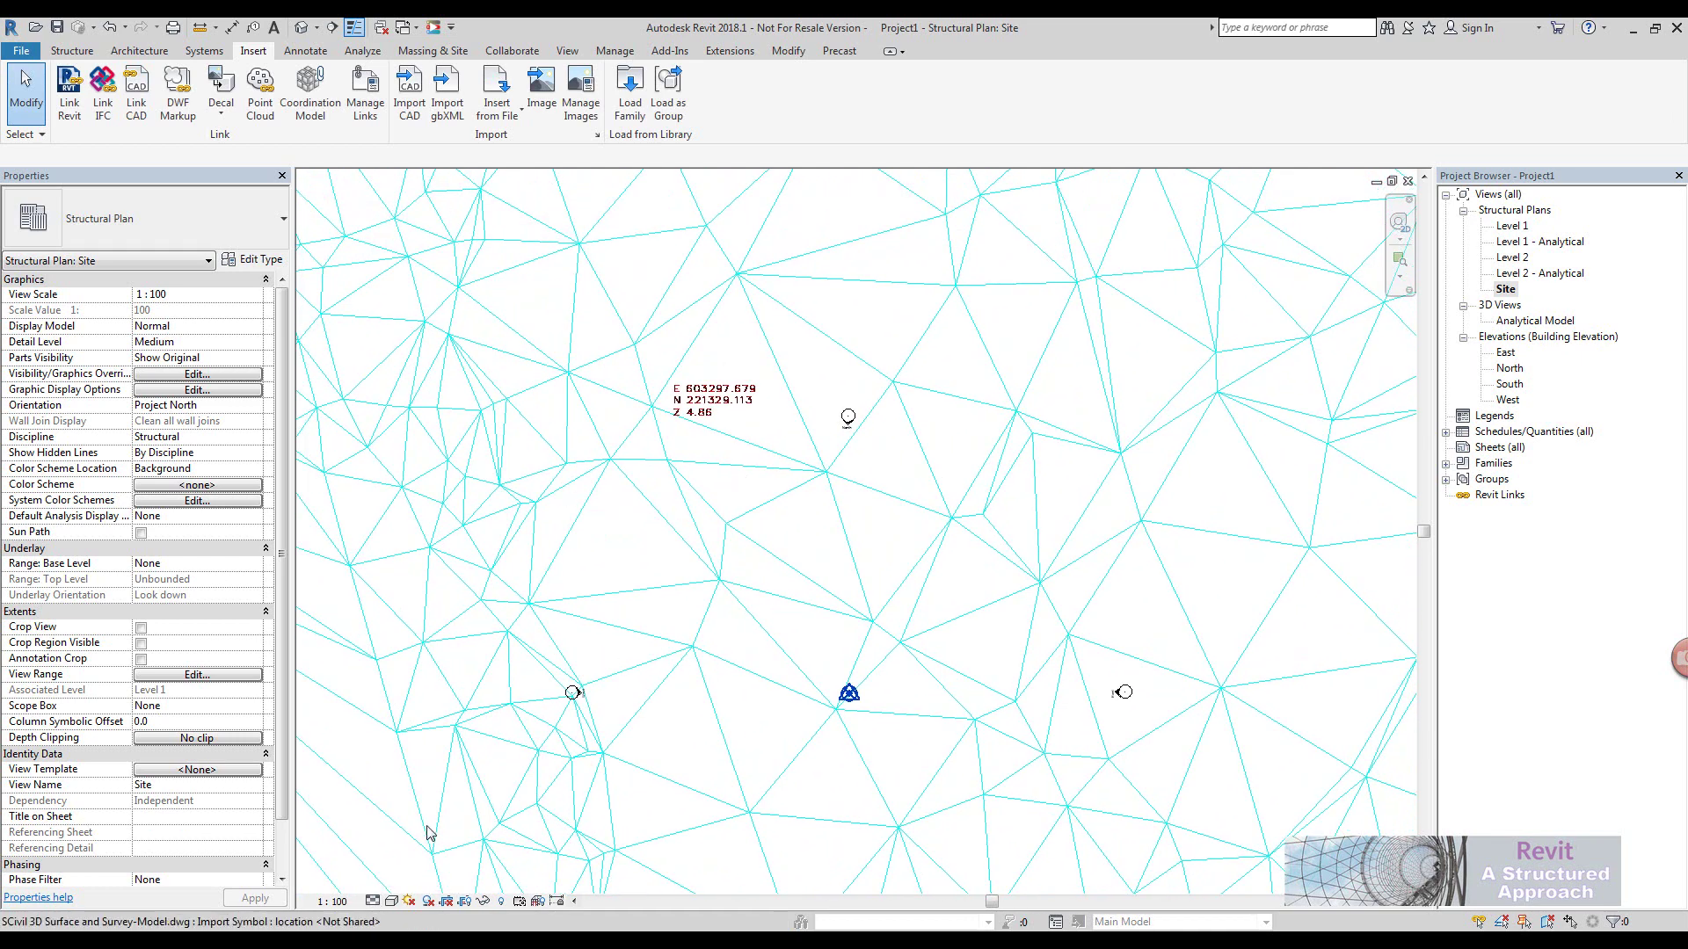
click(392, 903)
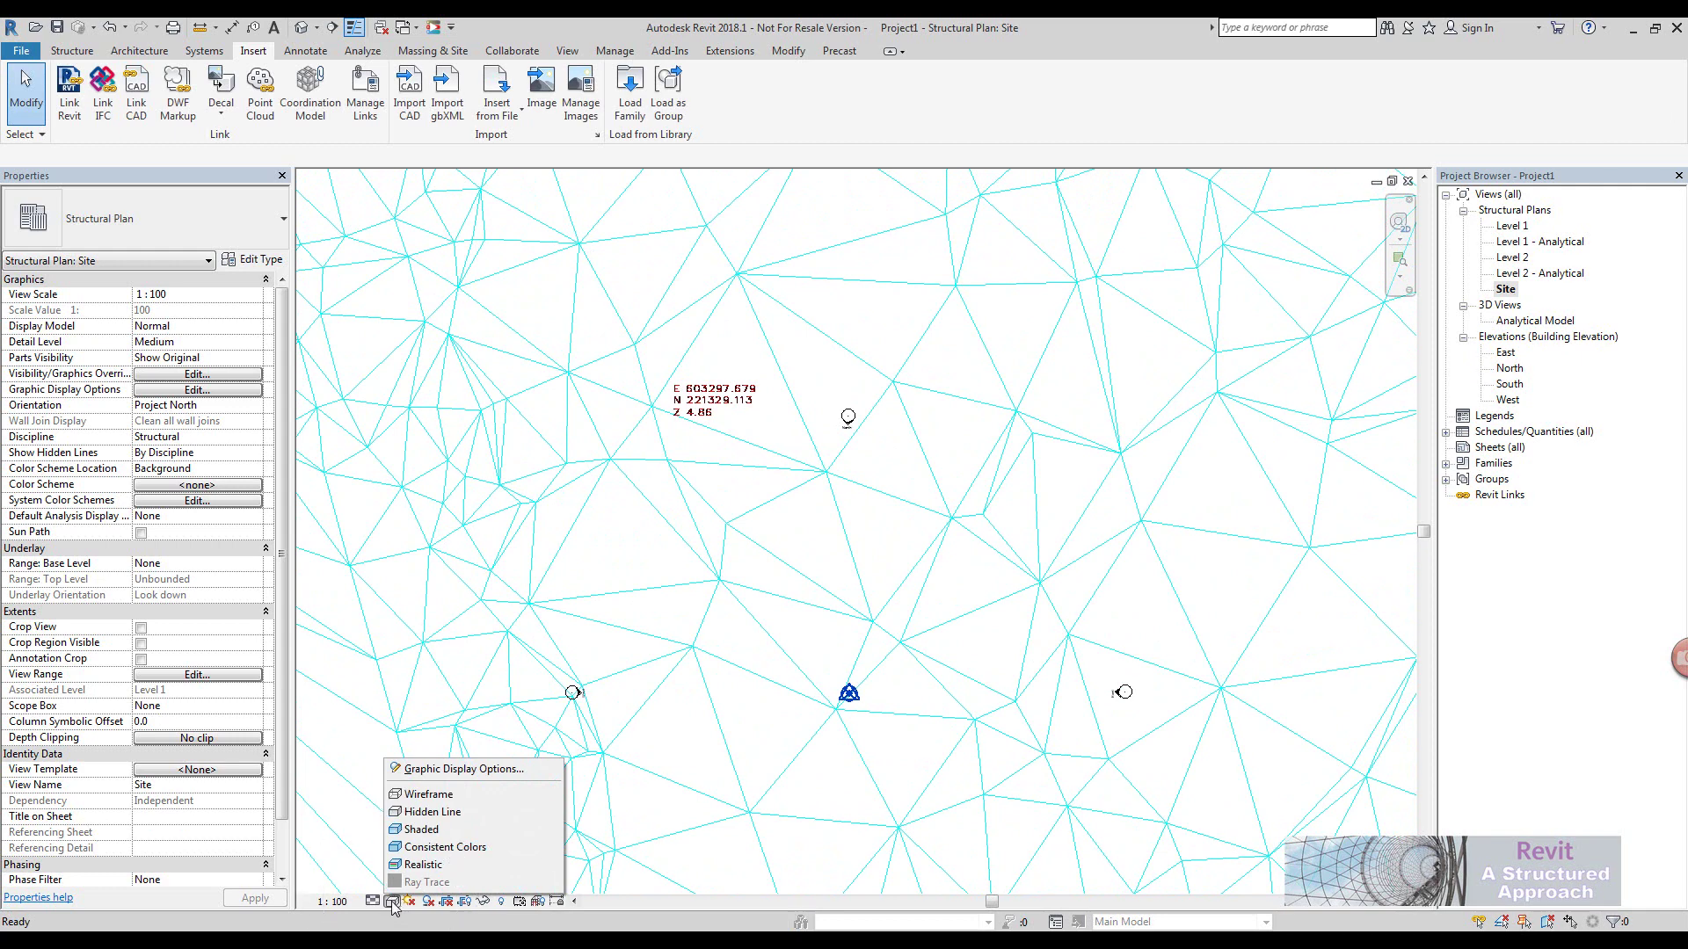
click(418, 796)
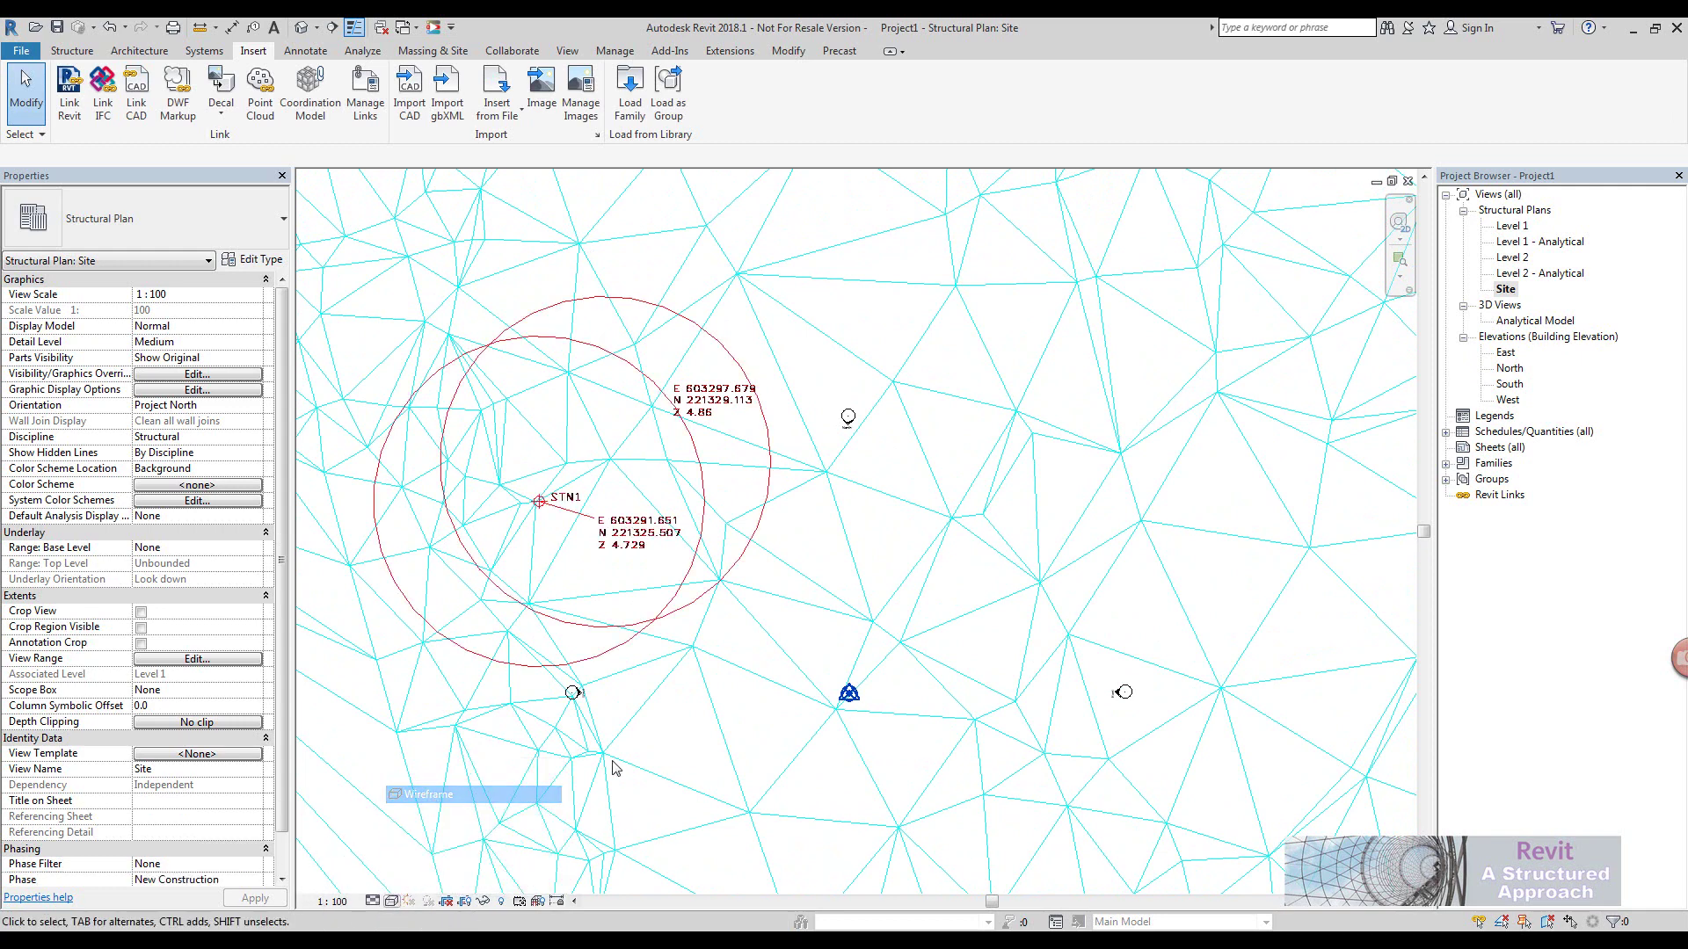
middle_drag(763, 557, 901, 543)
scroll(849, 542, up, 2)
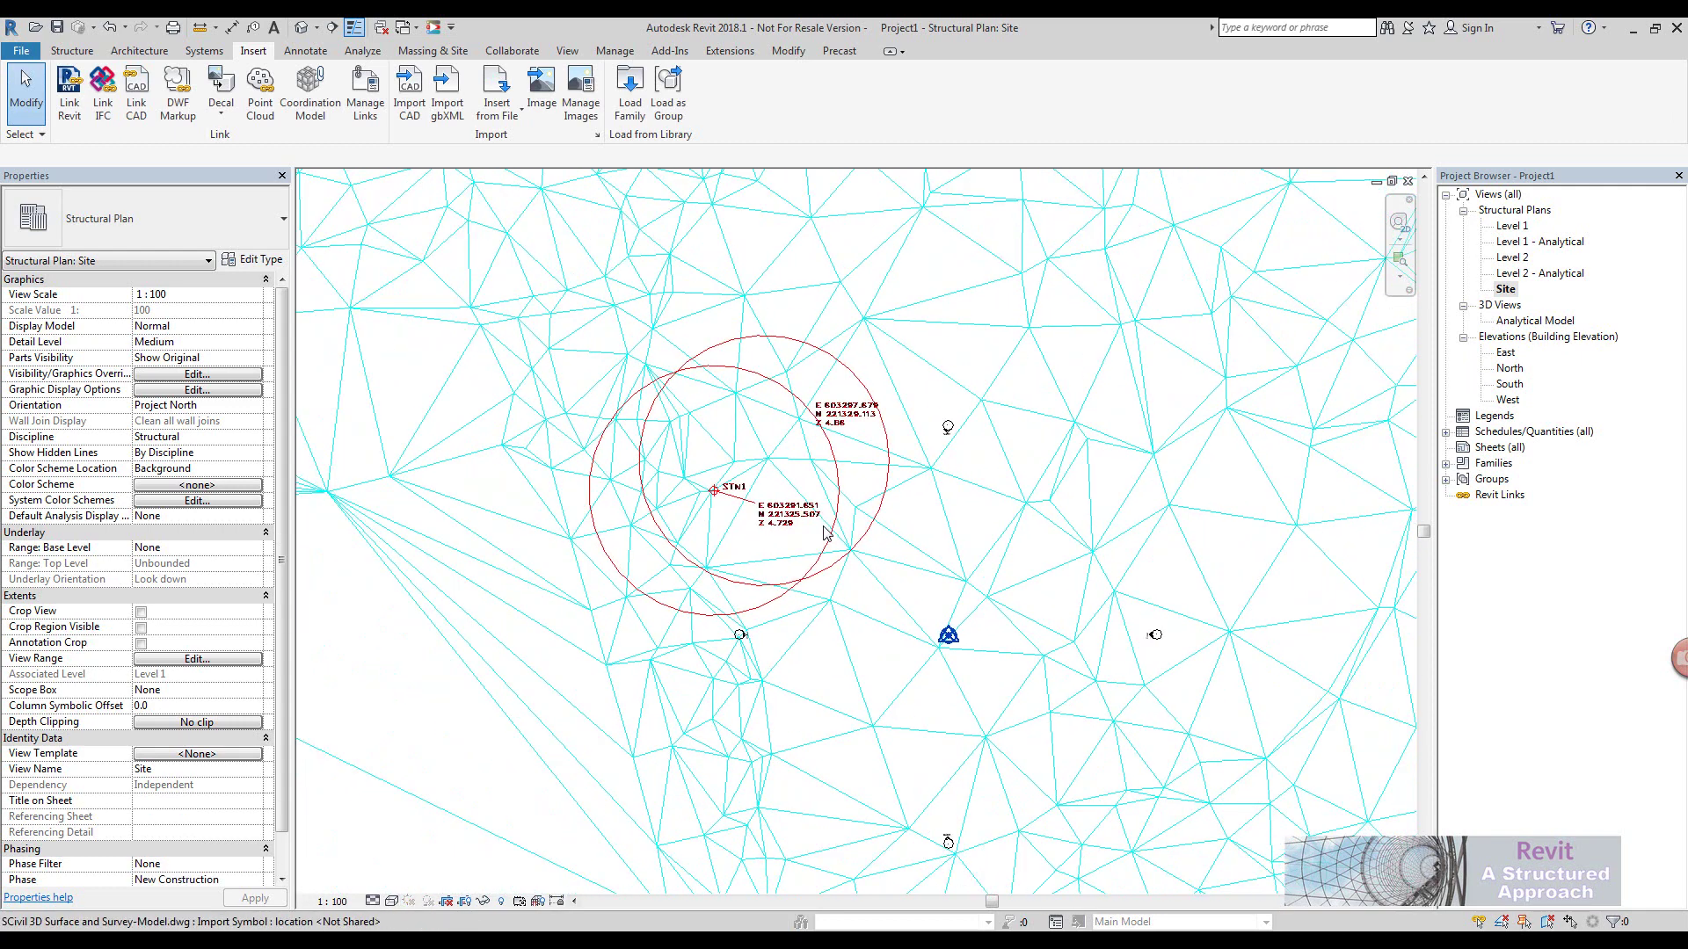
click(850, 605)
click(319, 109)
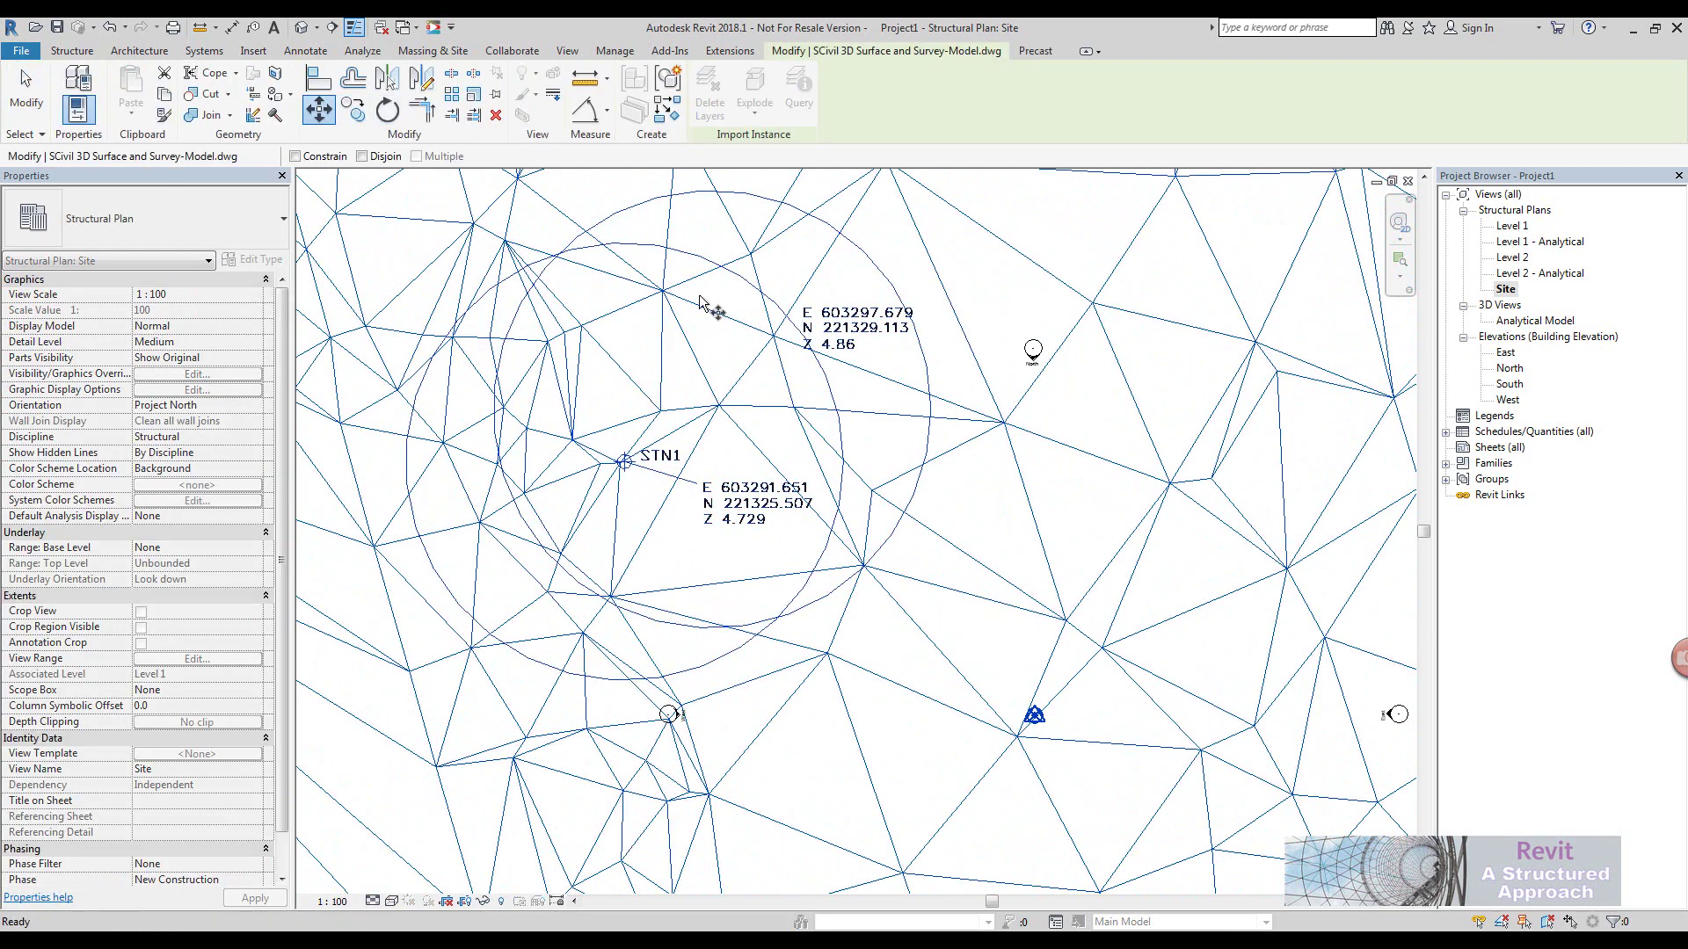
middle_drag(749, 513, 773, 543)
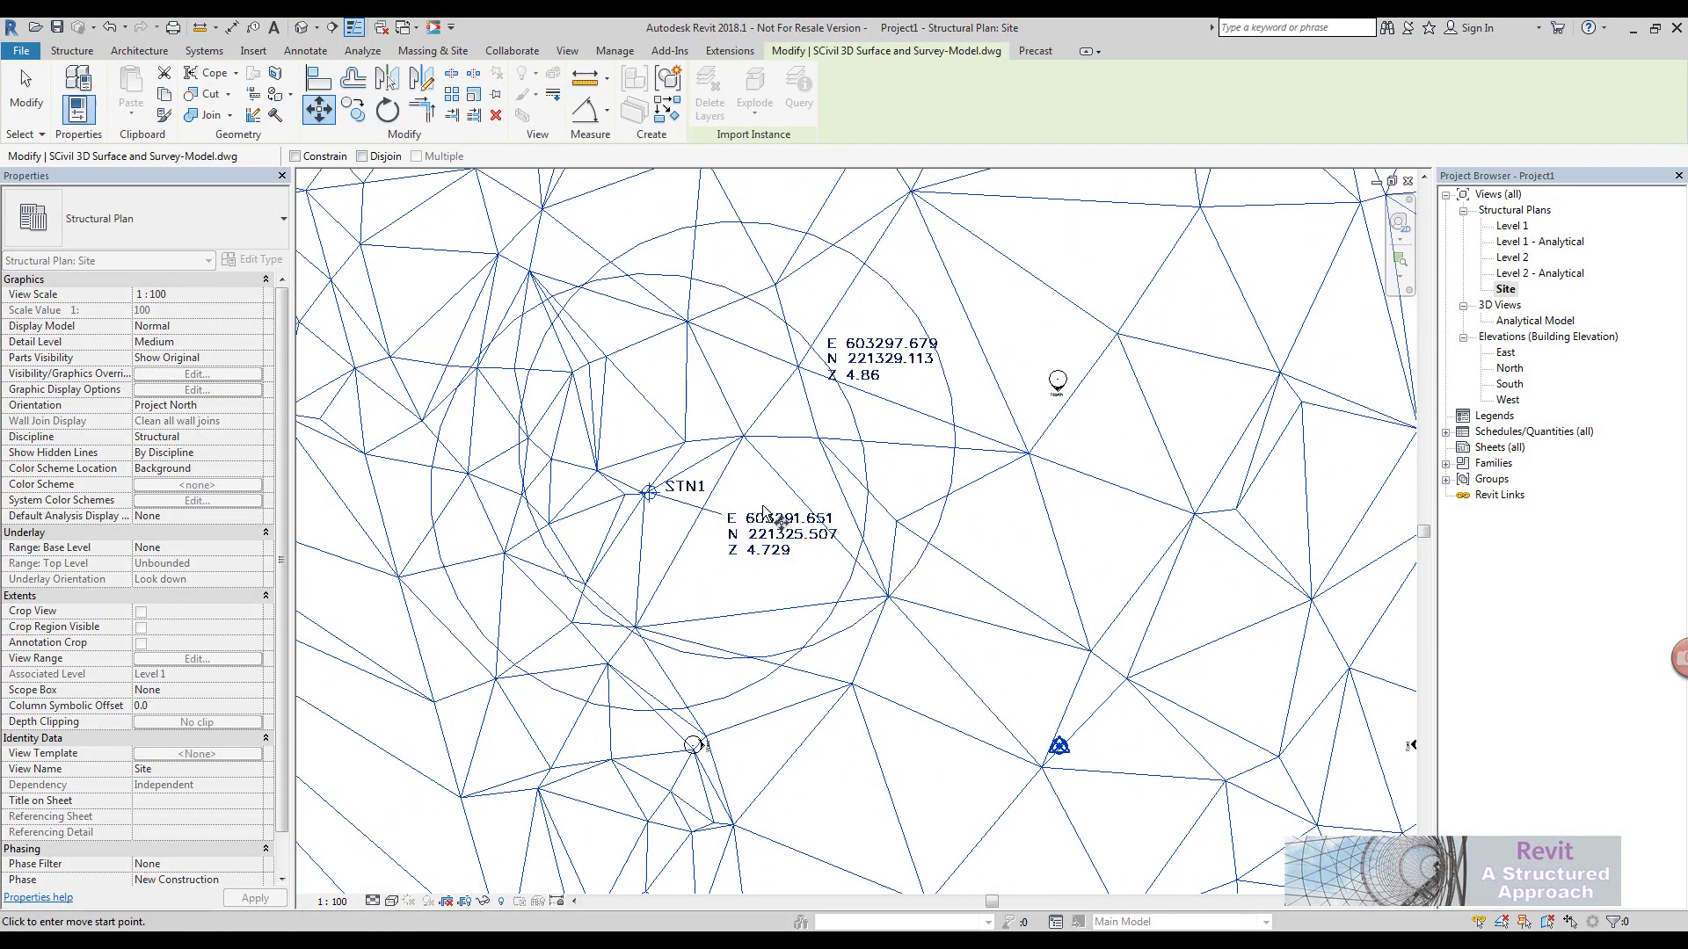
scroll(768, 510, down, 4)
key(Escape)
key(Escape)
scroll(812, 467, up, 3)
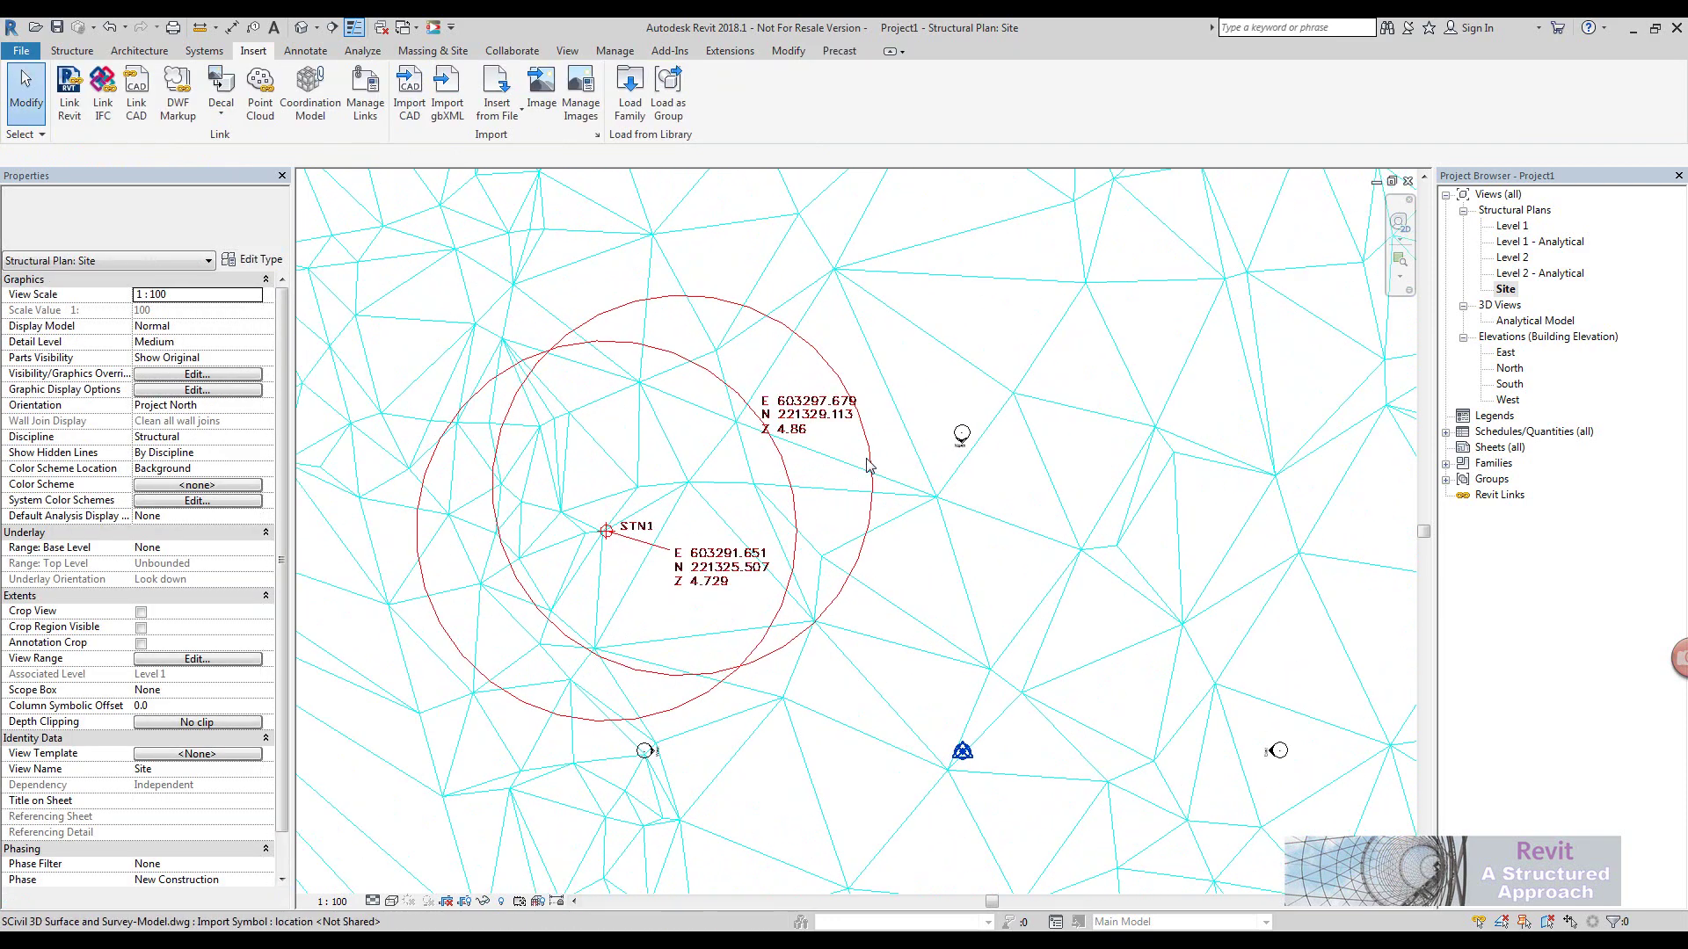
Move the linked survey drawing from the centre of the circle at E 603297.679, N 221329.113 onto the Survey Point, using a Centers snap override
click(870, 464)
middle_drag(864, 450, 849, 467)
key(m)
key(v)
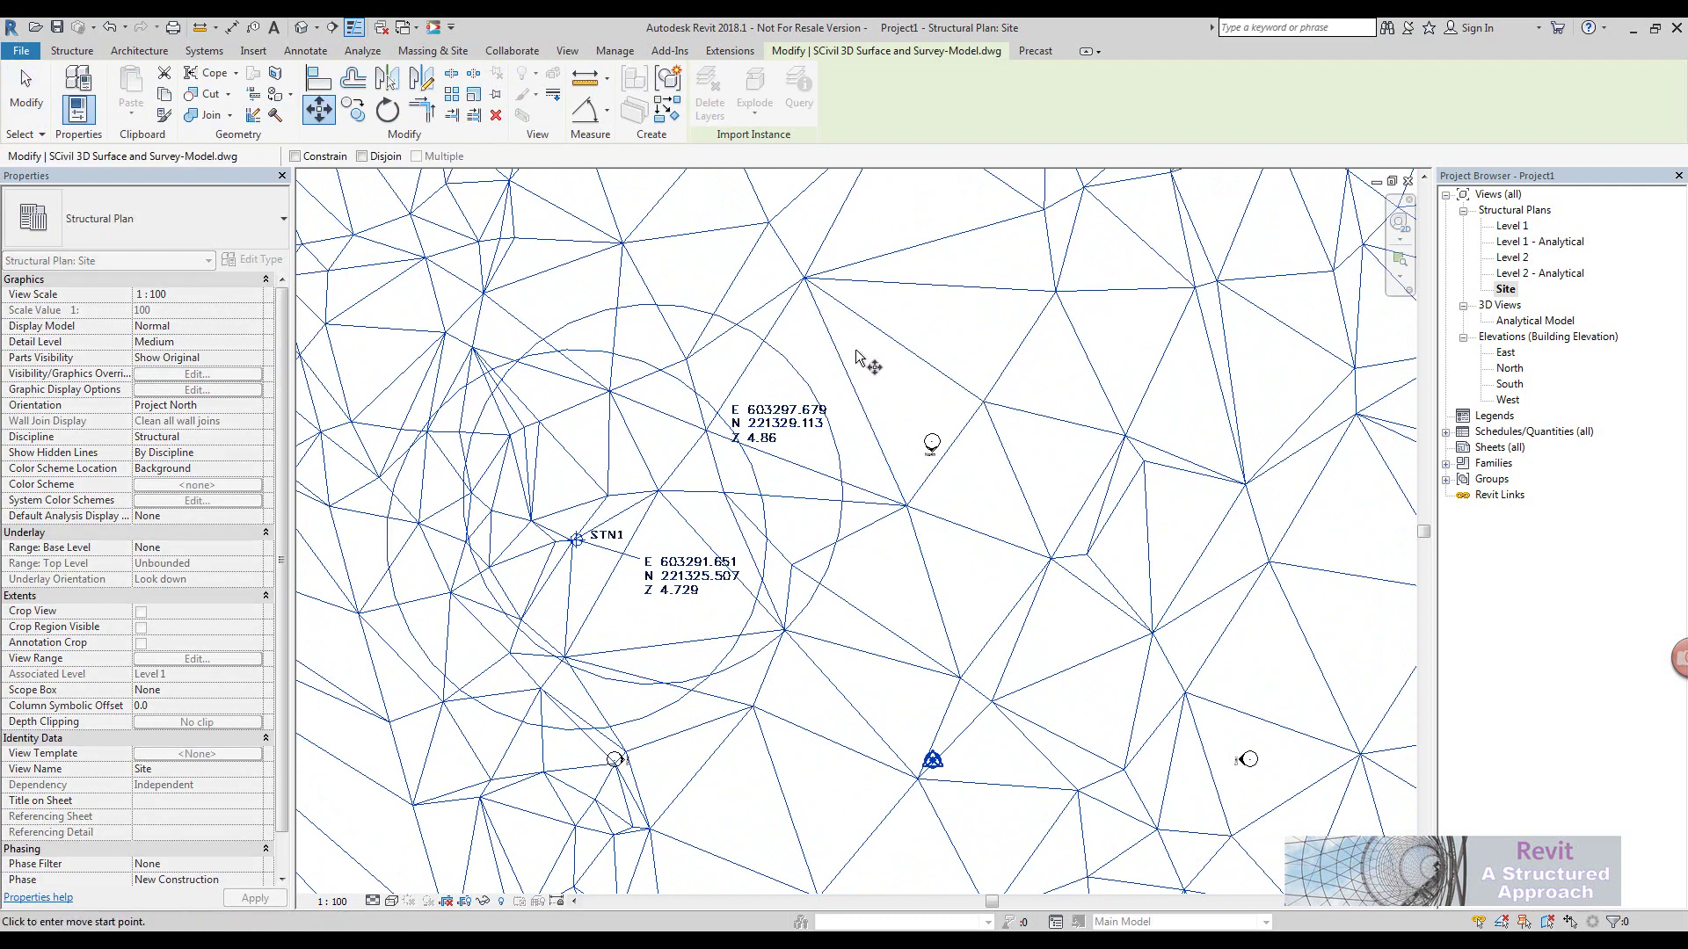
right_click(857, 352)
mouse_move(931, 434)
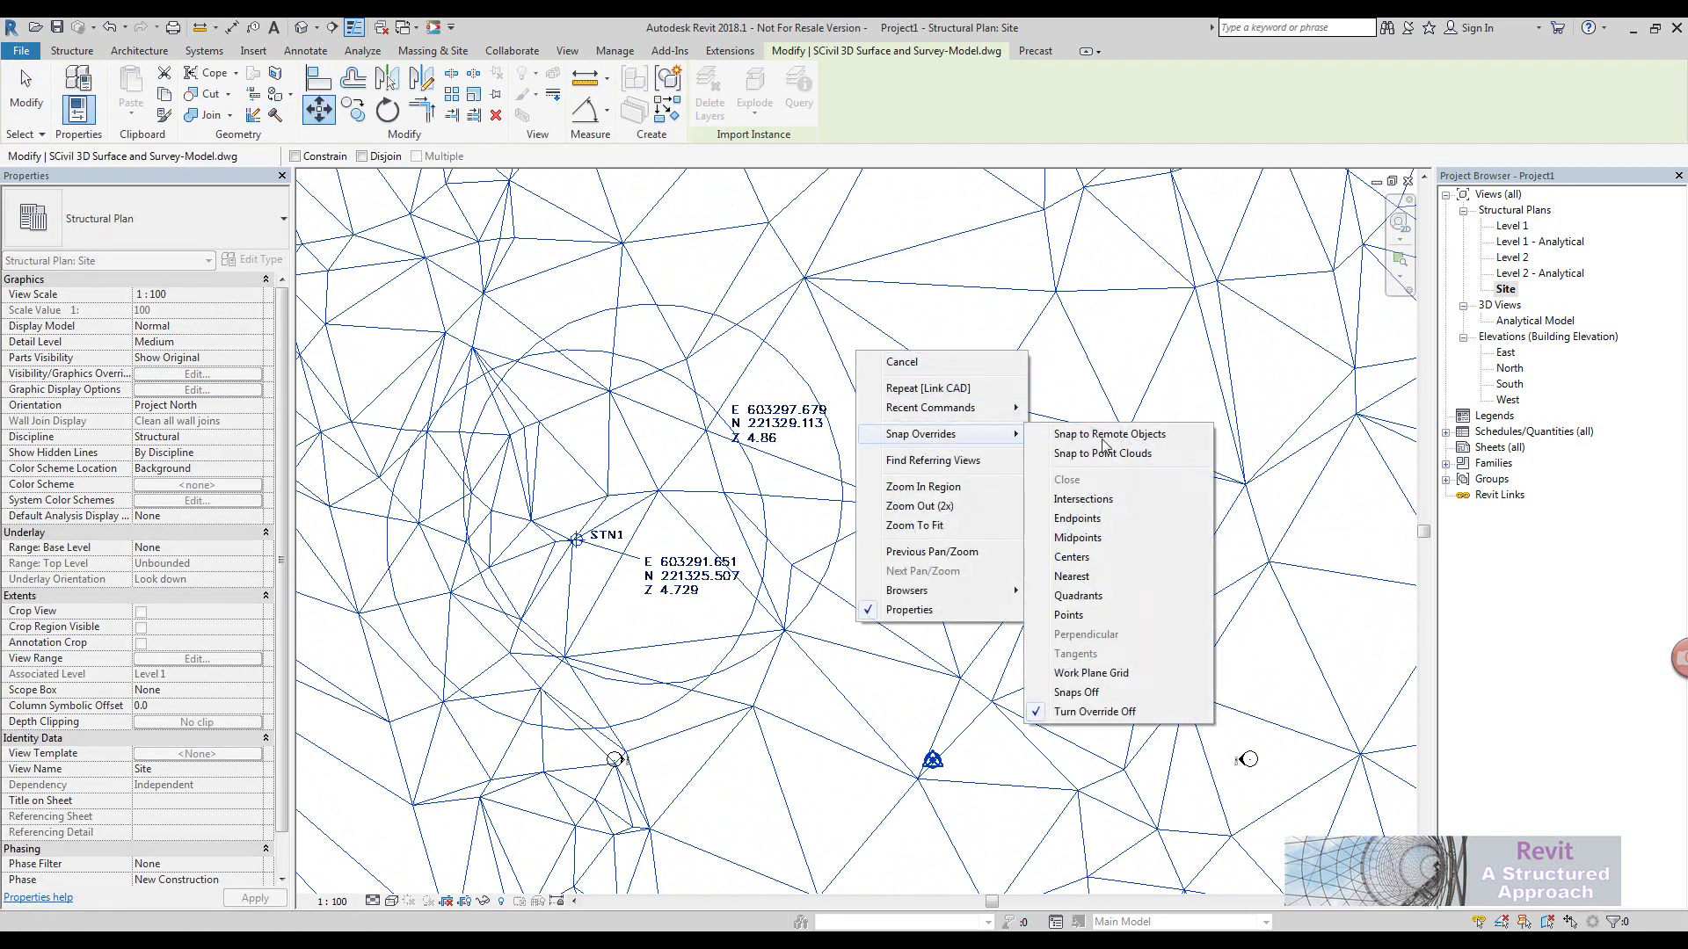
click(1106, 557)
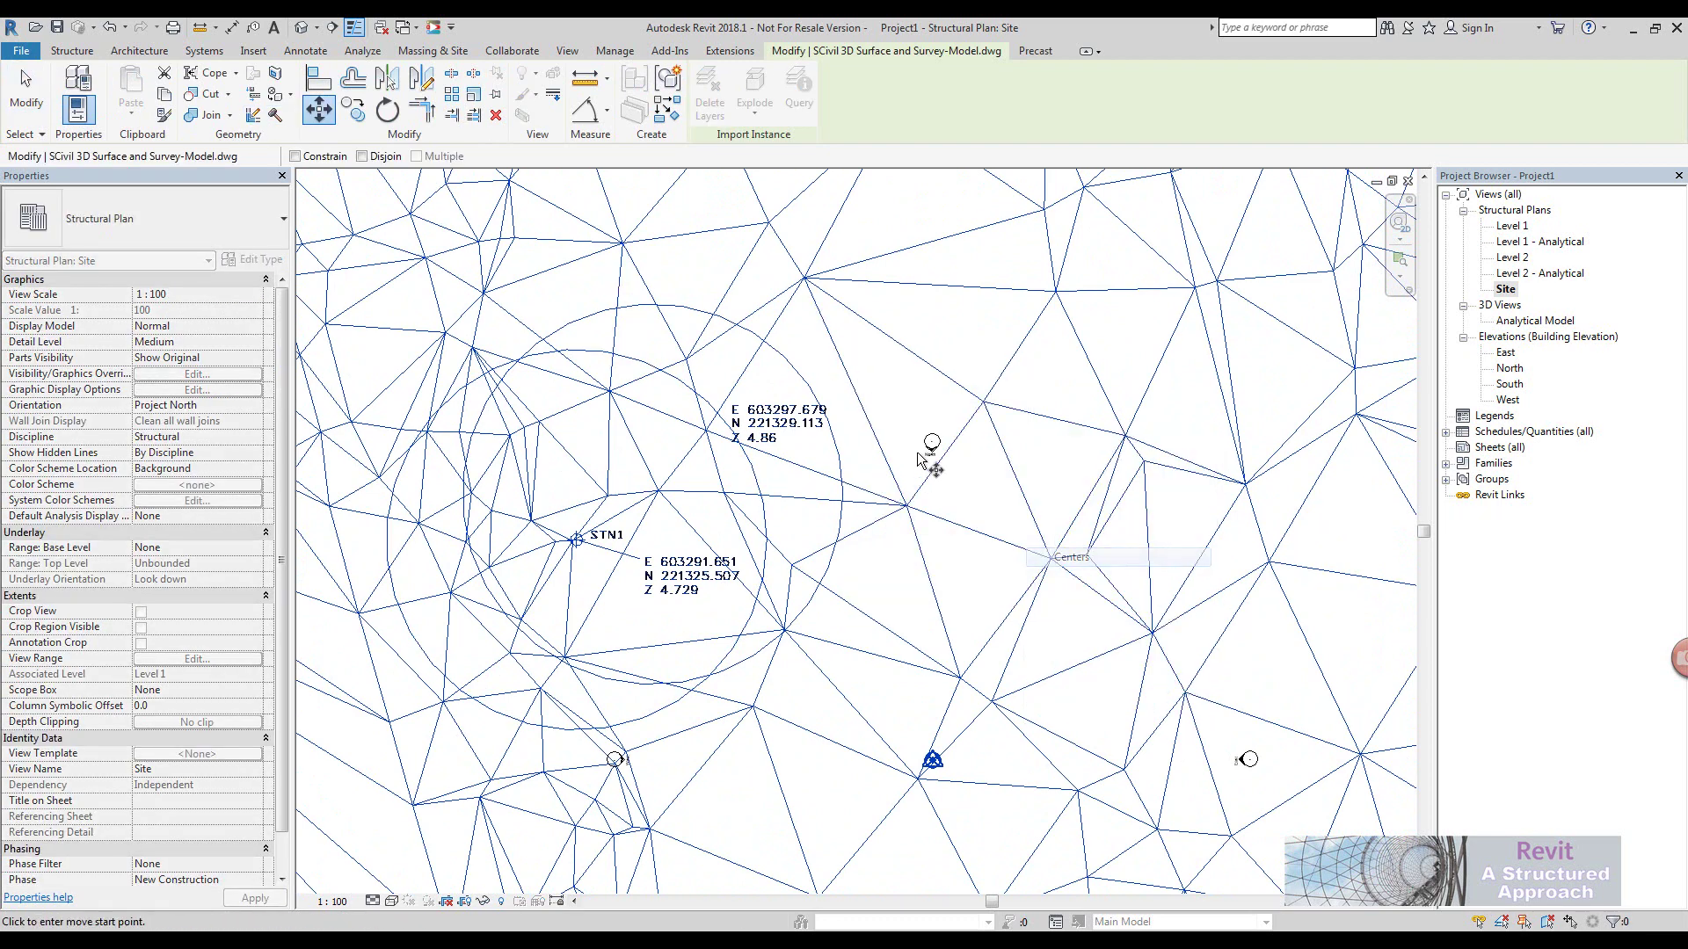
click(797, 378)
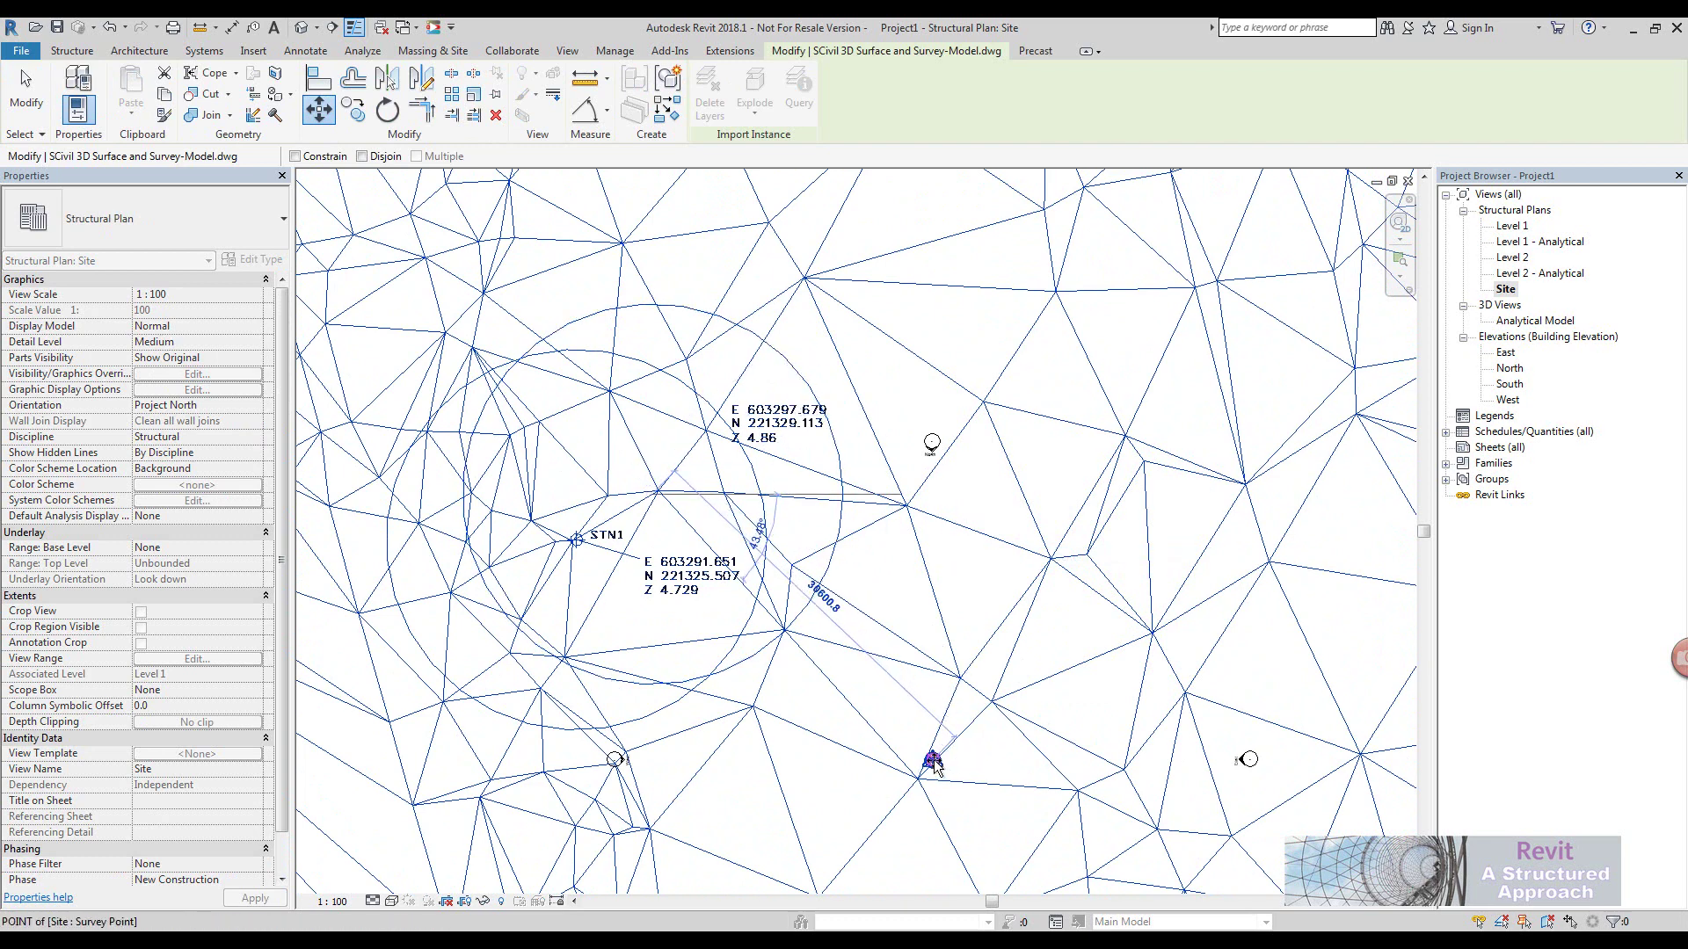
click(934, 763)
middle_drag(995, 650, 917, 412)
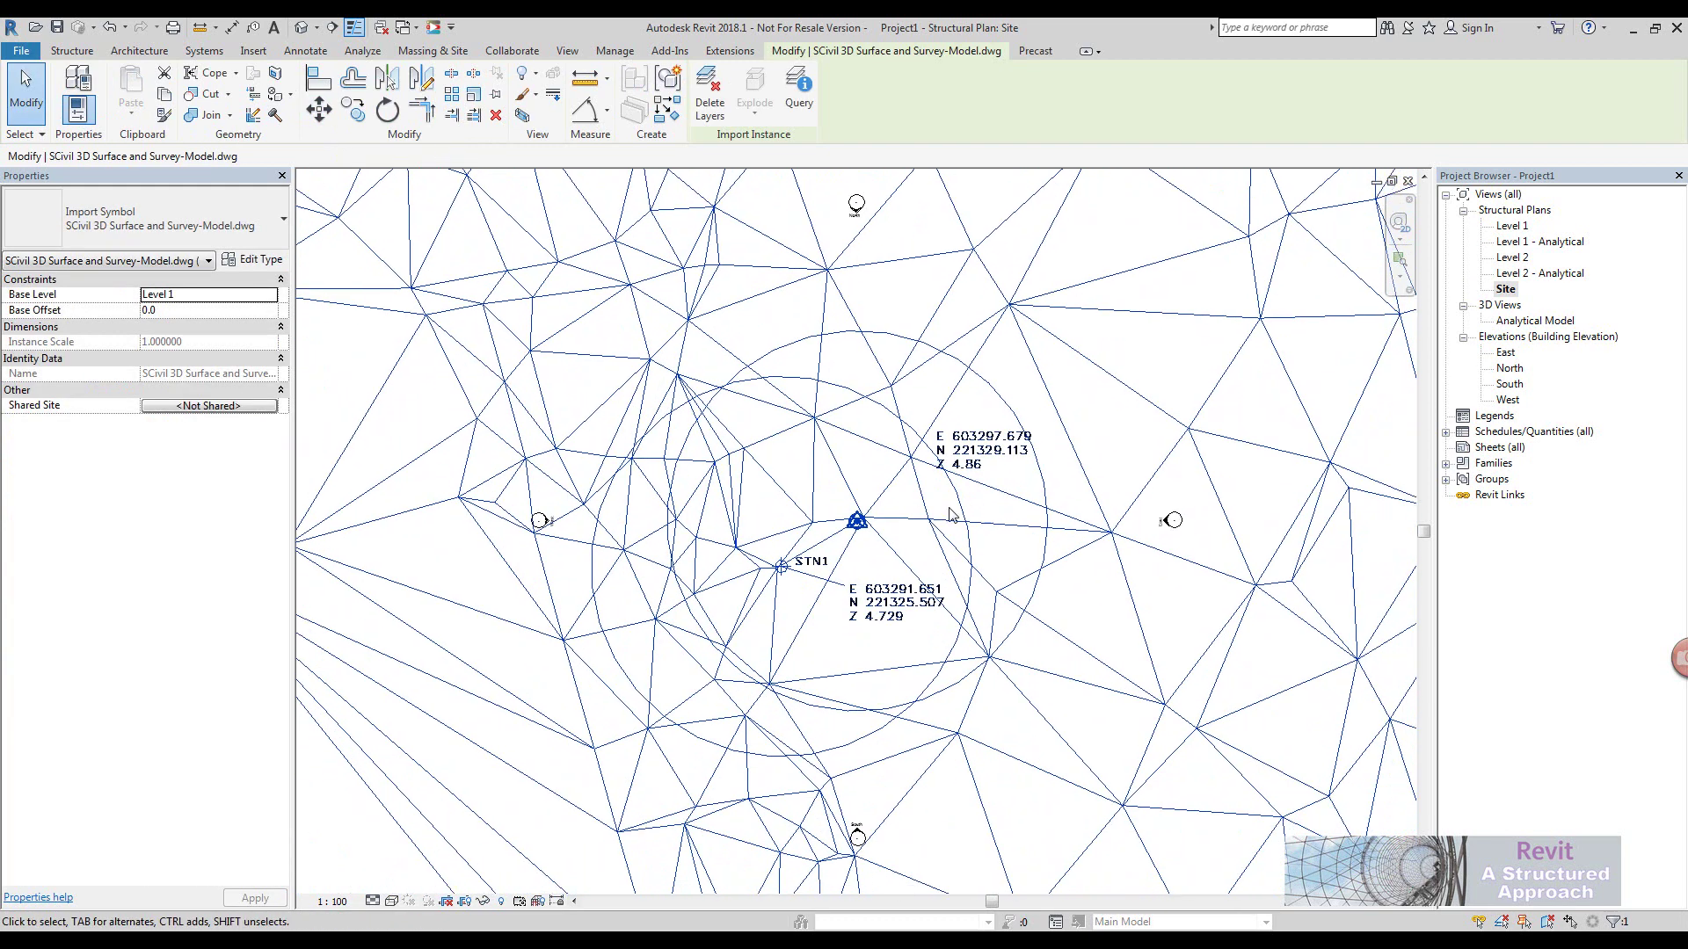
click(949, 512)
Set the Project Base Point's N/S coordinate to 221329113
scroll(857, 528, up, 8)
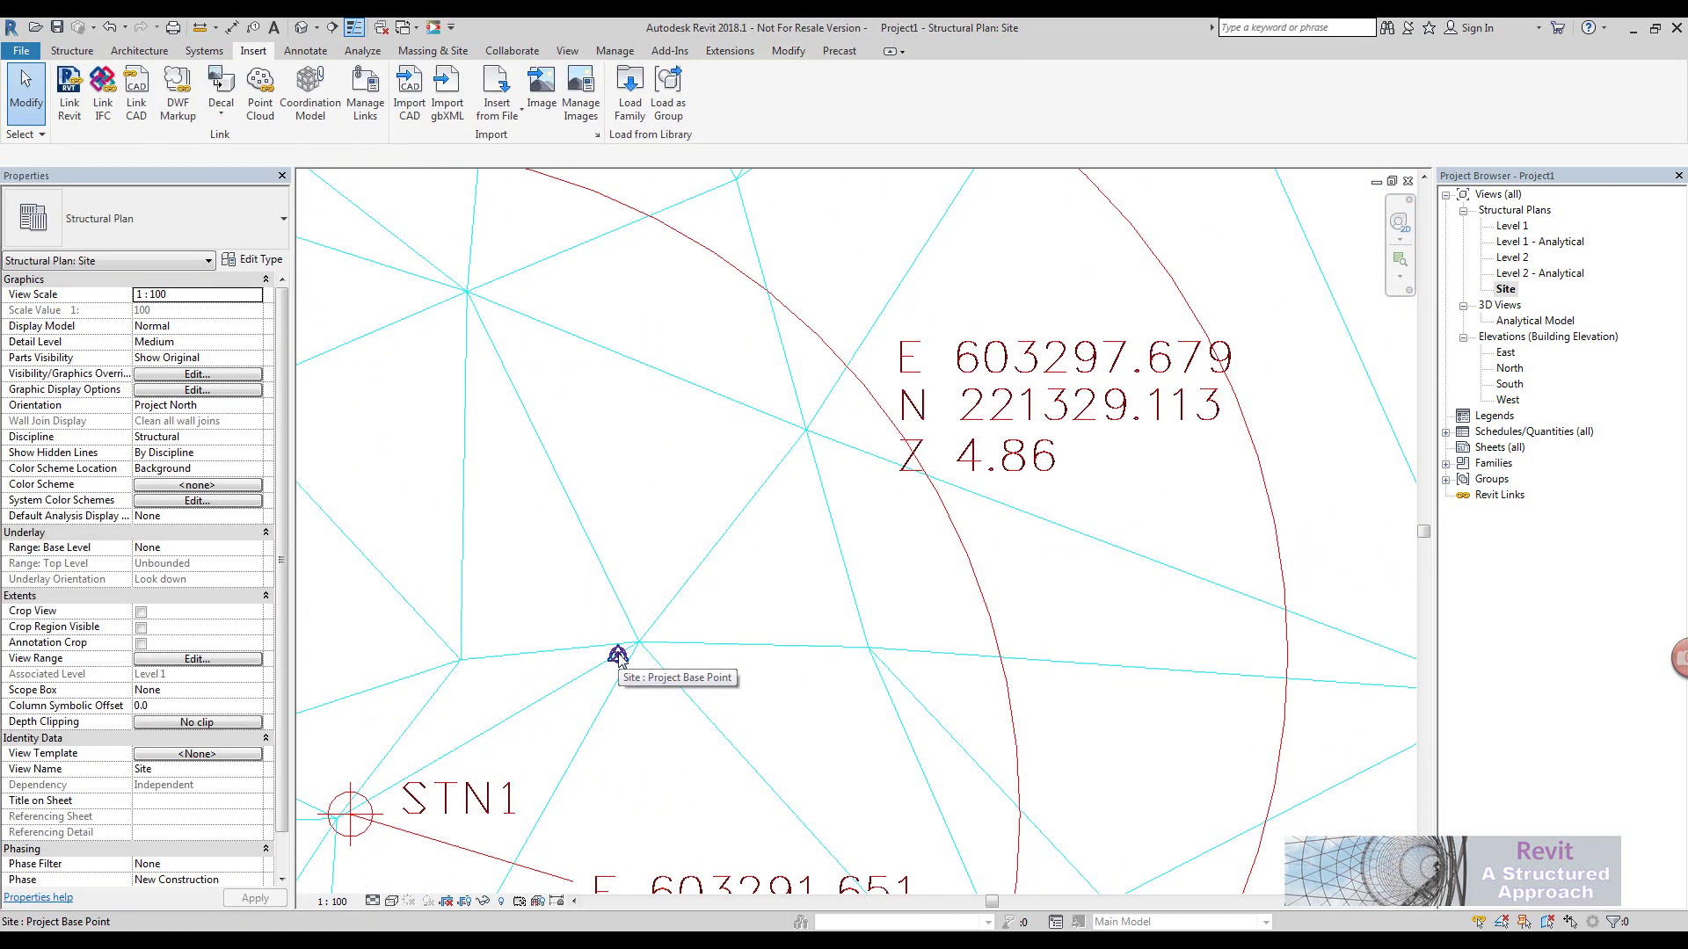
click(619, 656)
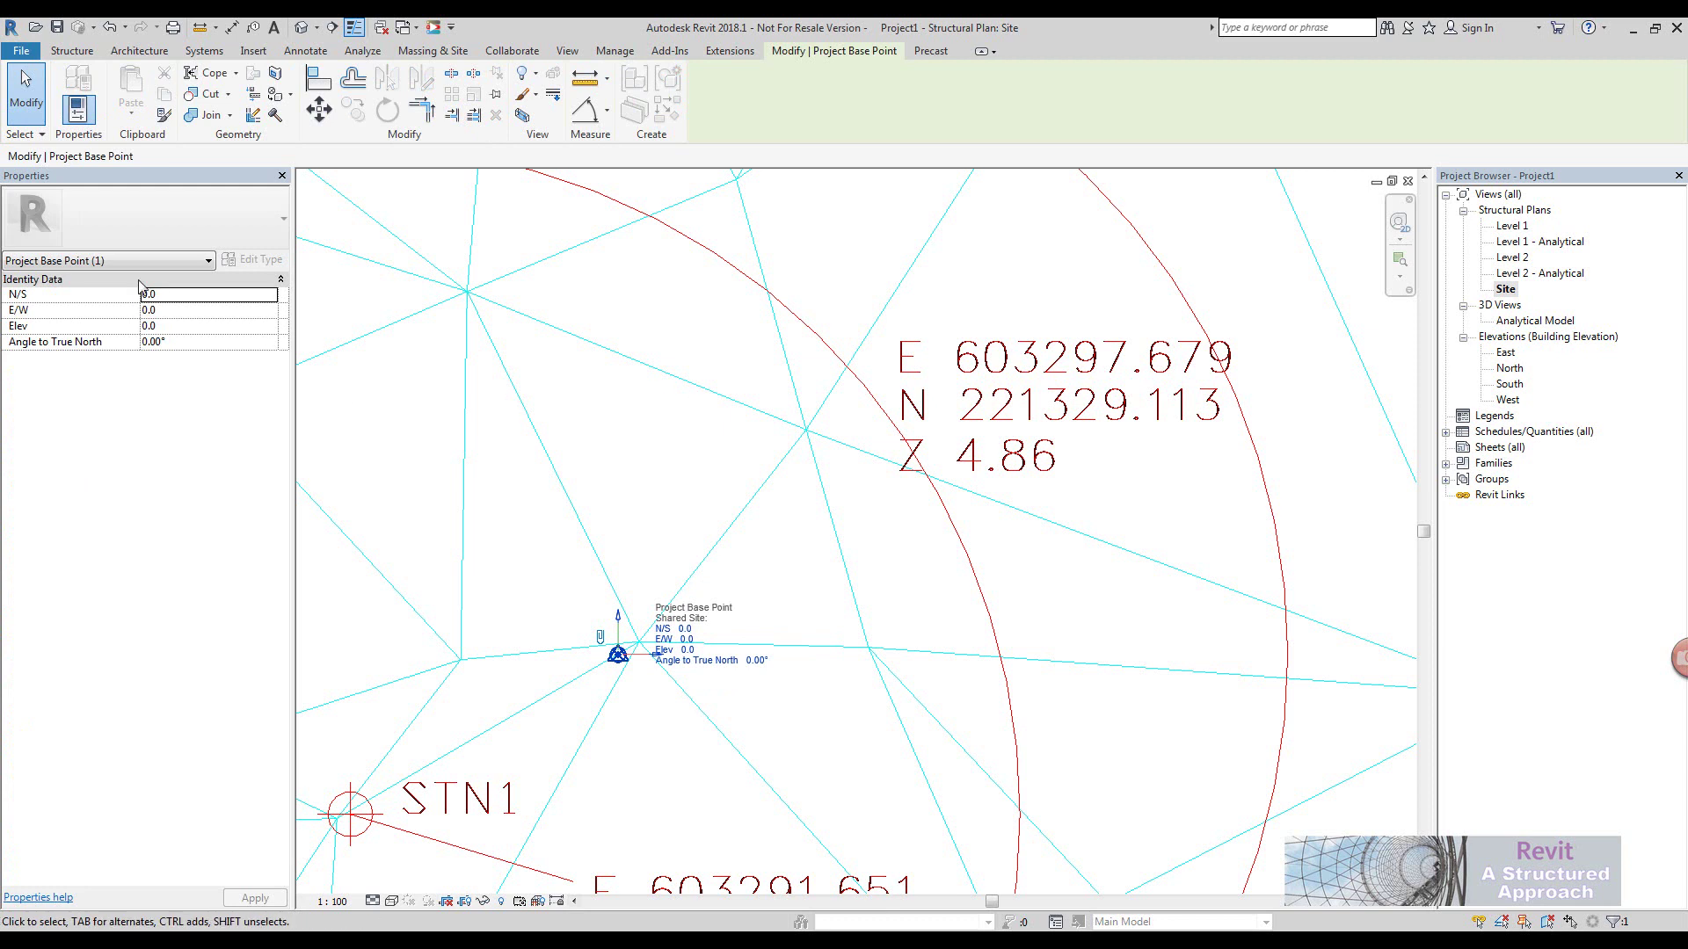
click(183, 299)
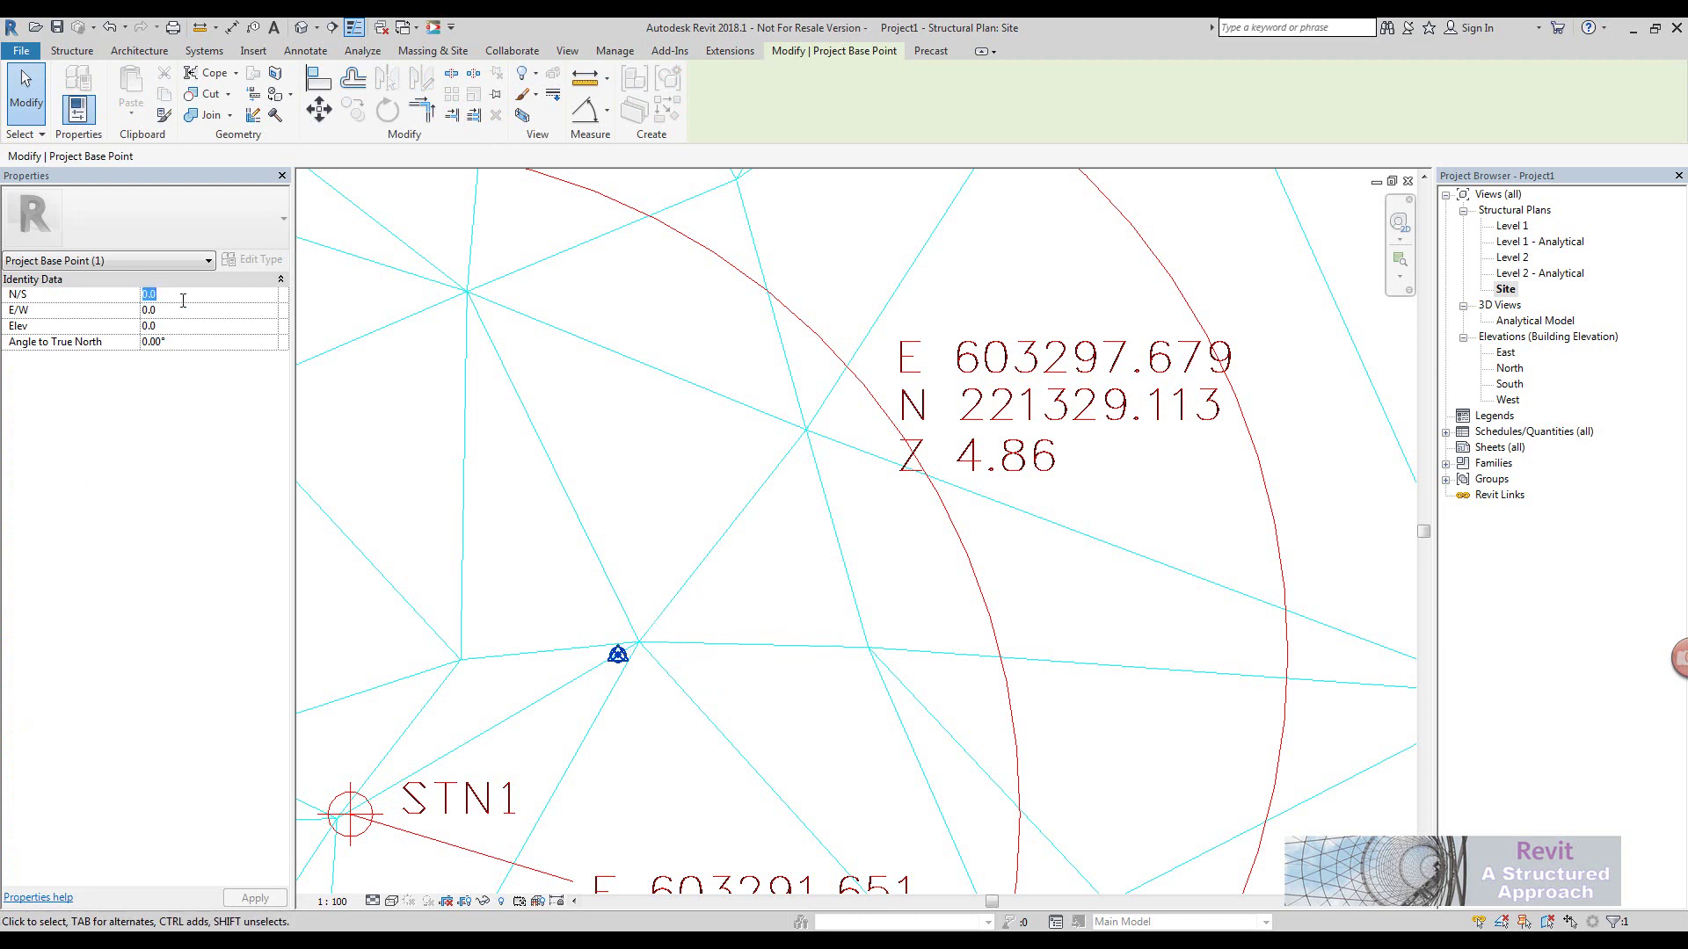
text(221329113)
click(176, 310)
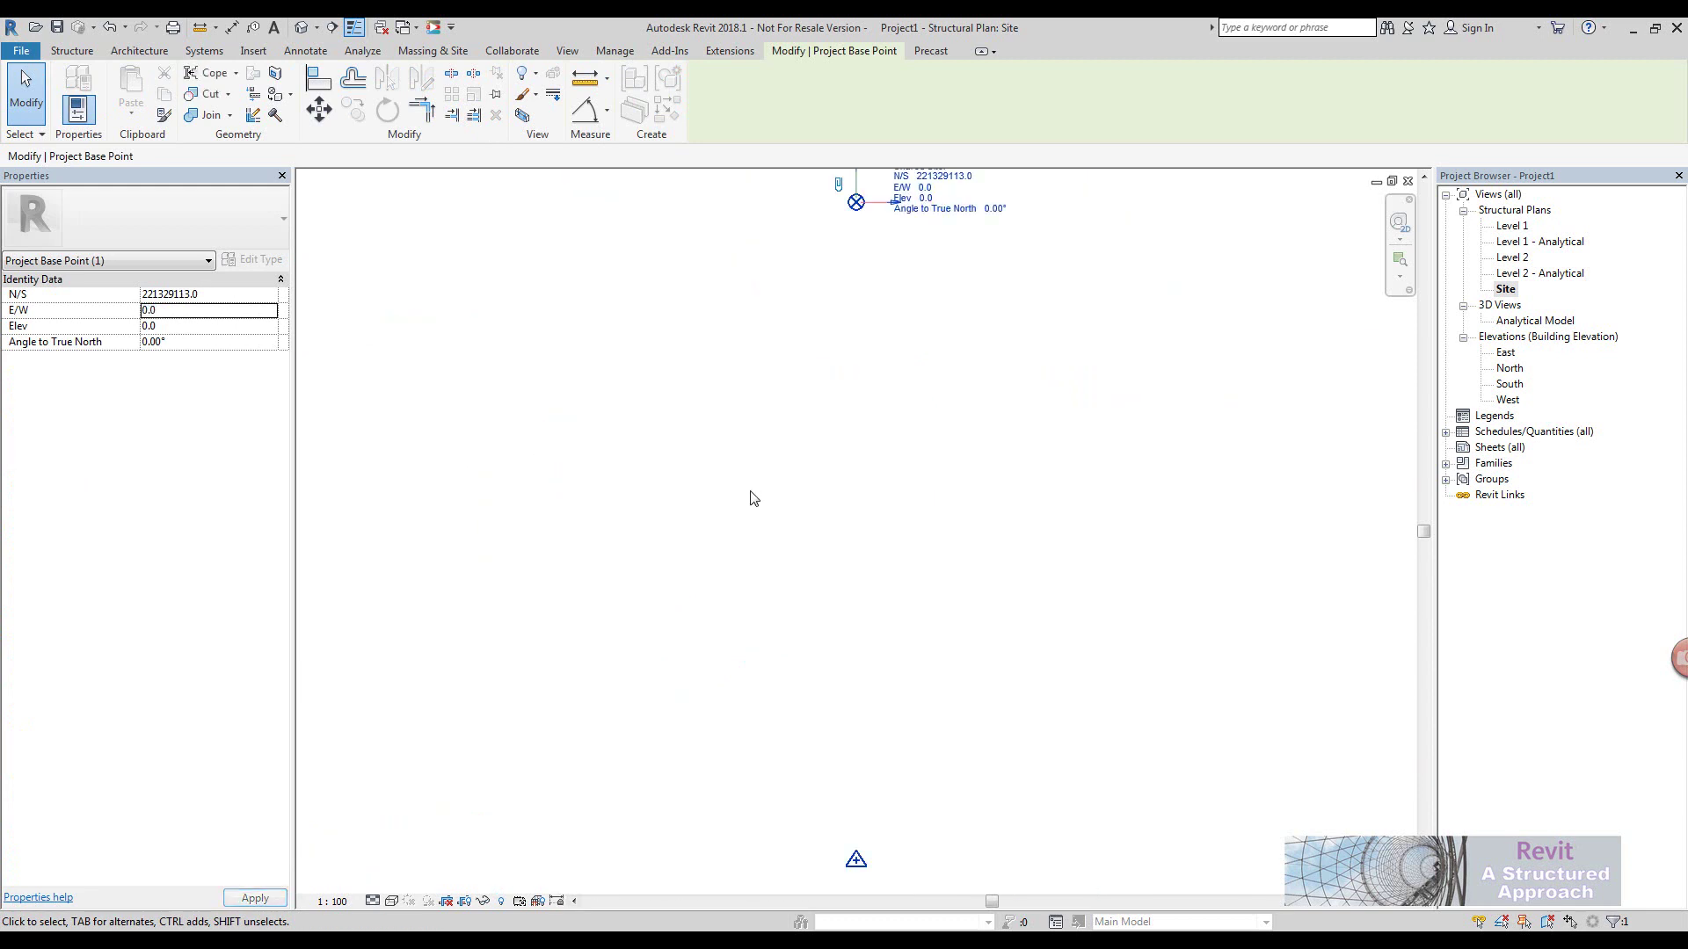
Set the Project Base Point's E/W coordinate to 603297679
middle_drag(914, 644, 914, 670)
scroll(844, 584, up, 8)
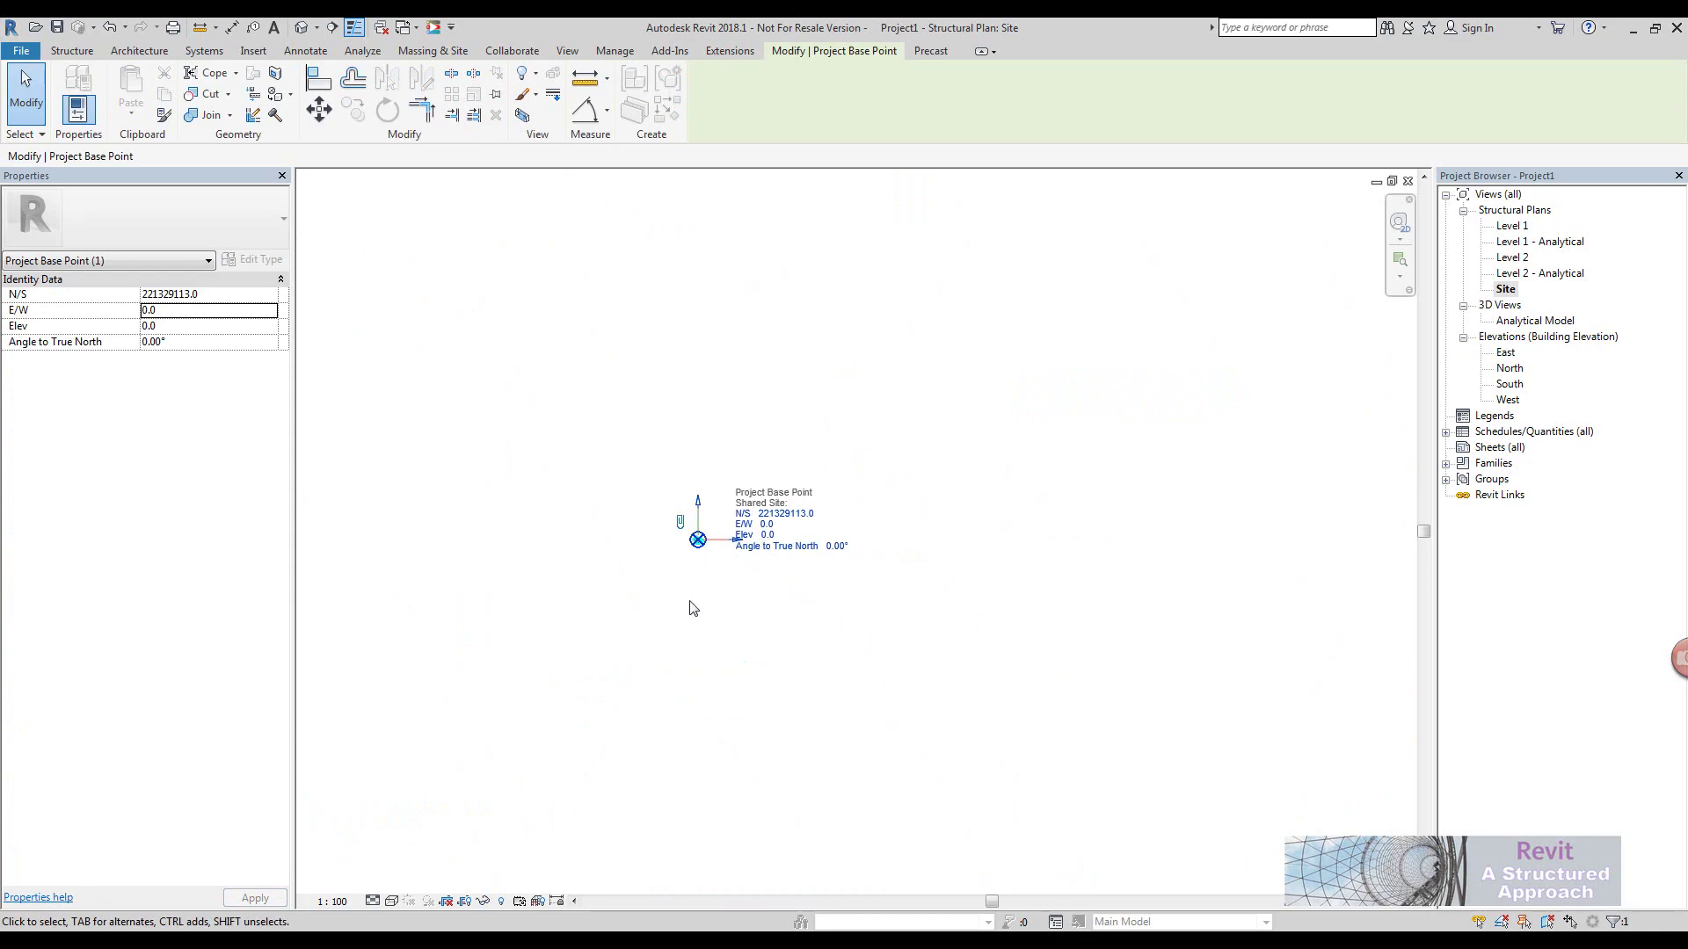
scroll(740, 476, up, 10)
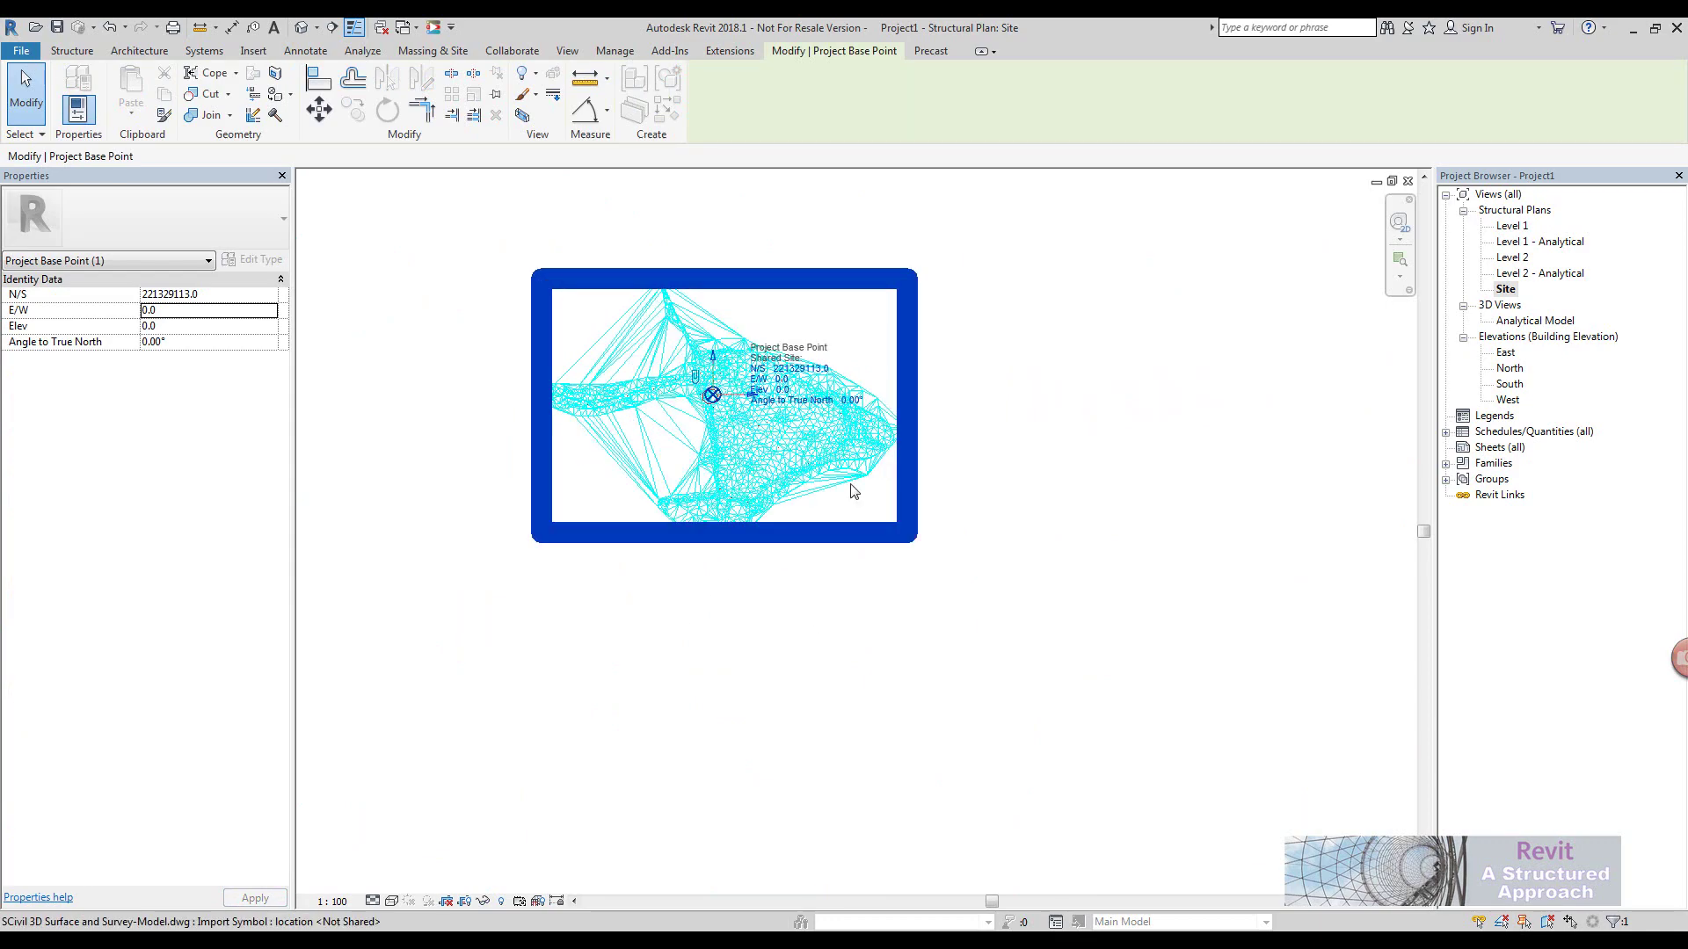
scroll(763, 389, up, 8)
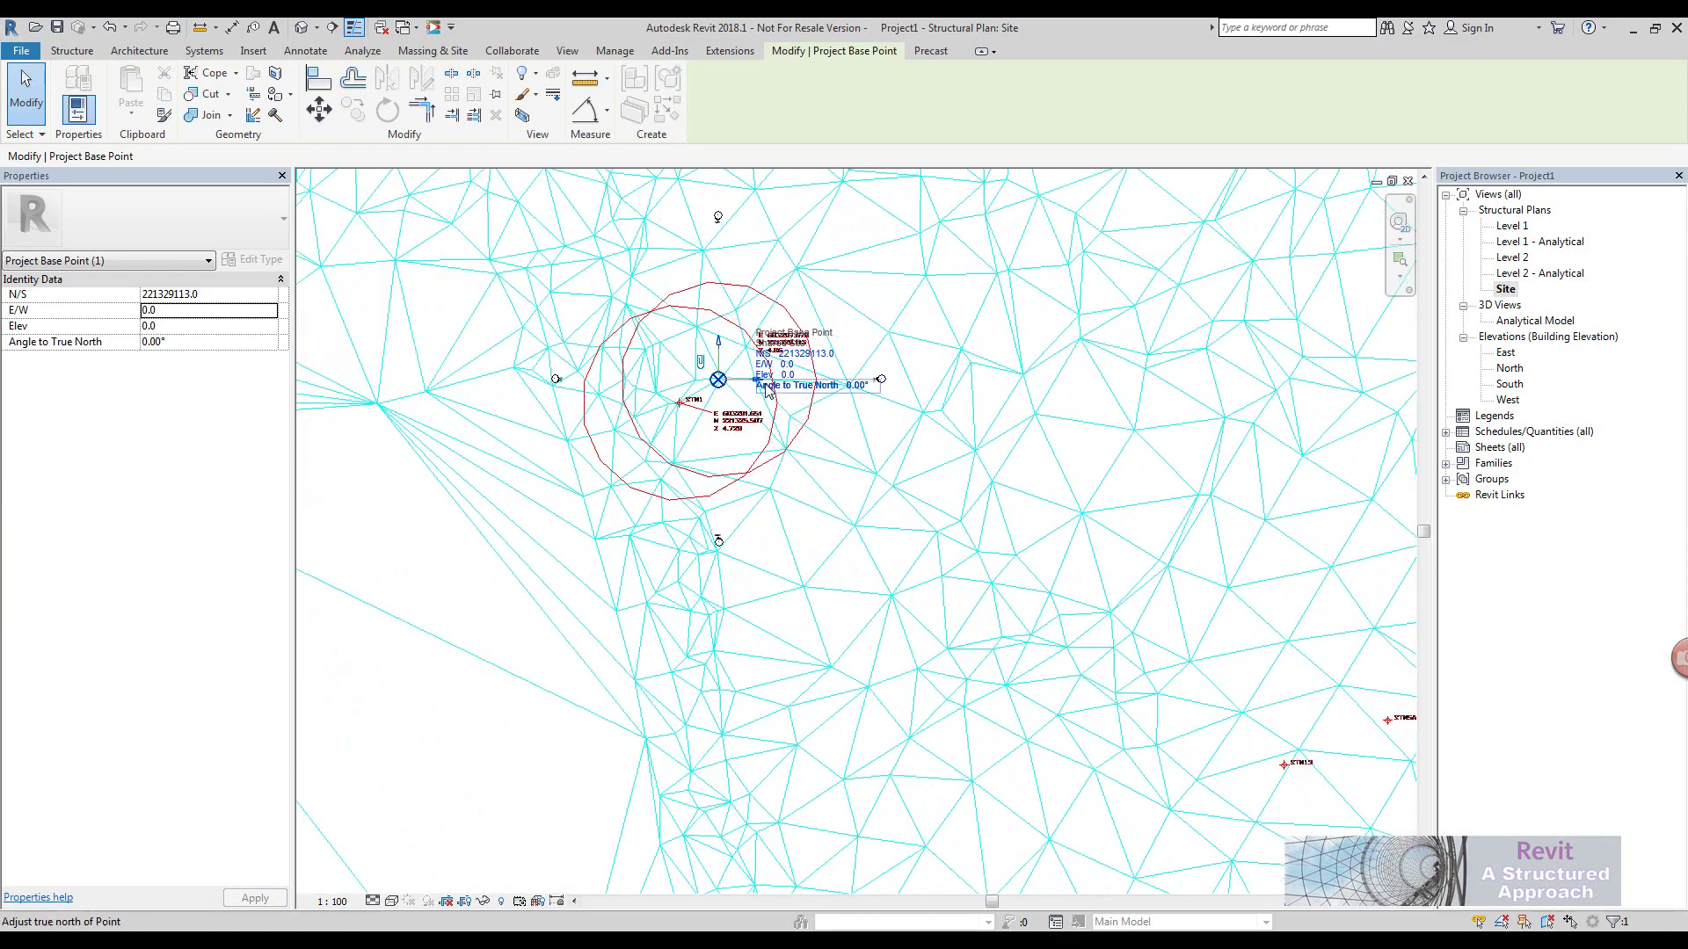
scroll(752, 330, up, 5)
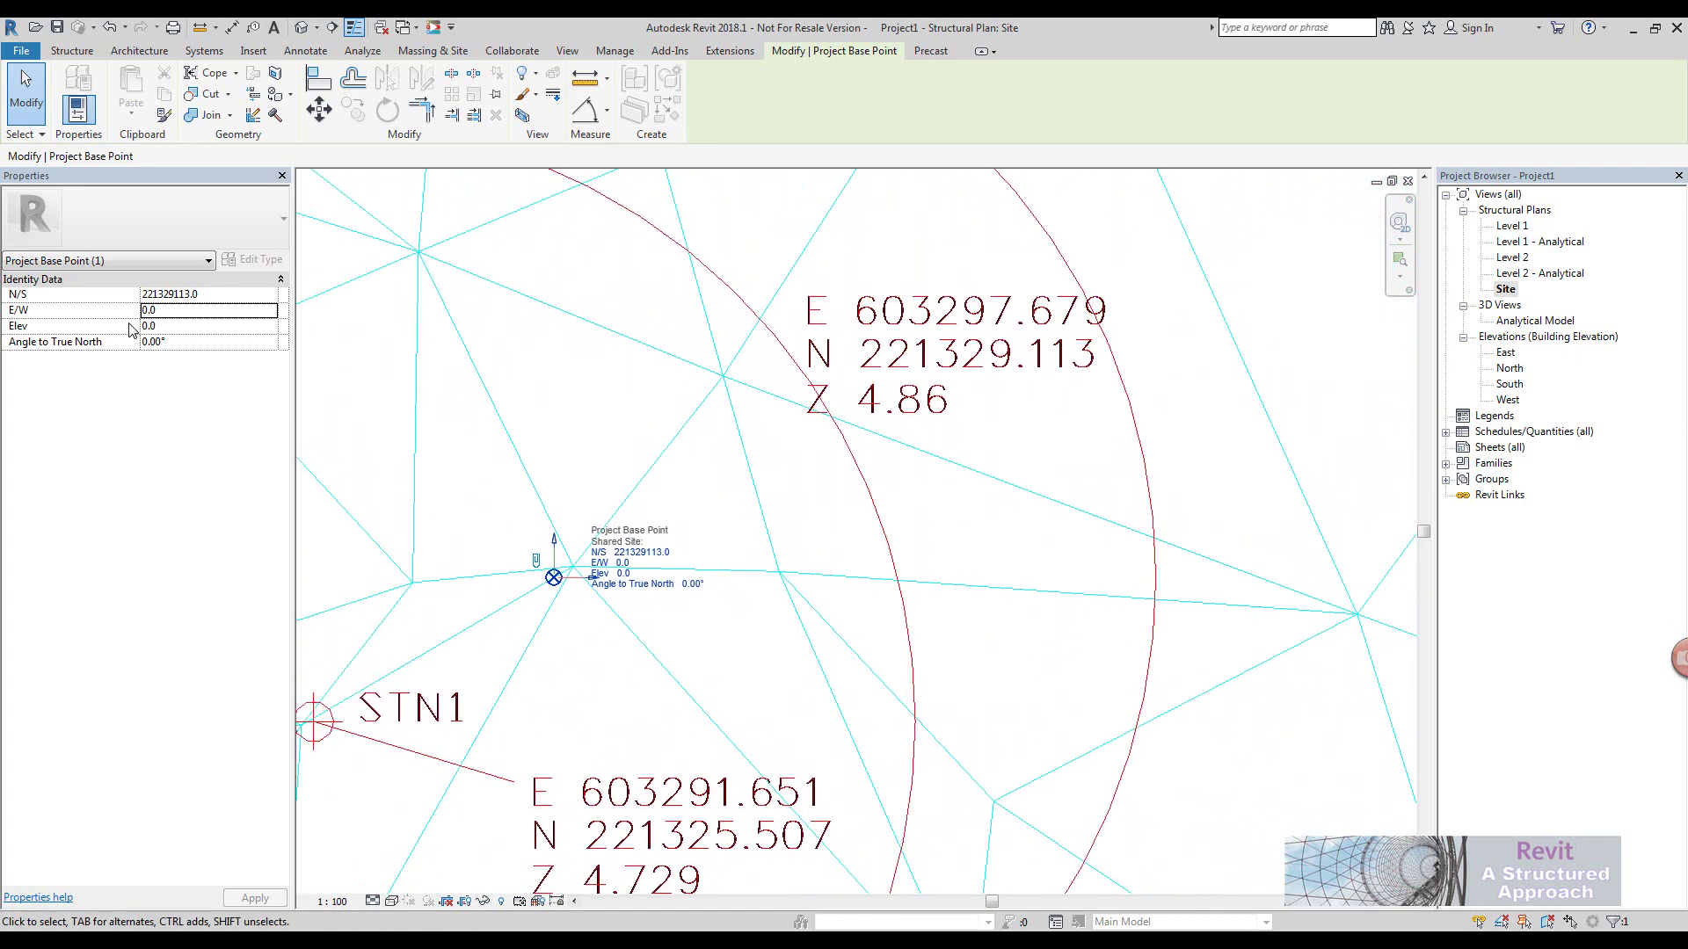
click(178, 310)
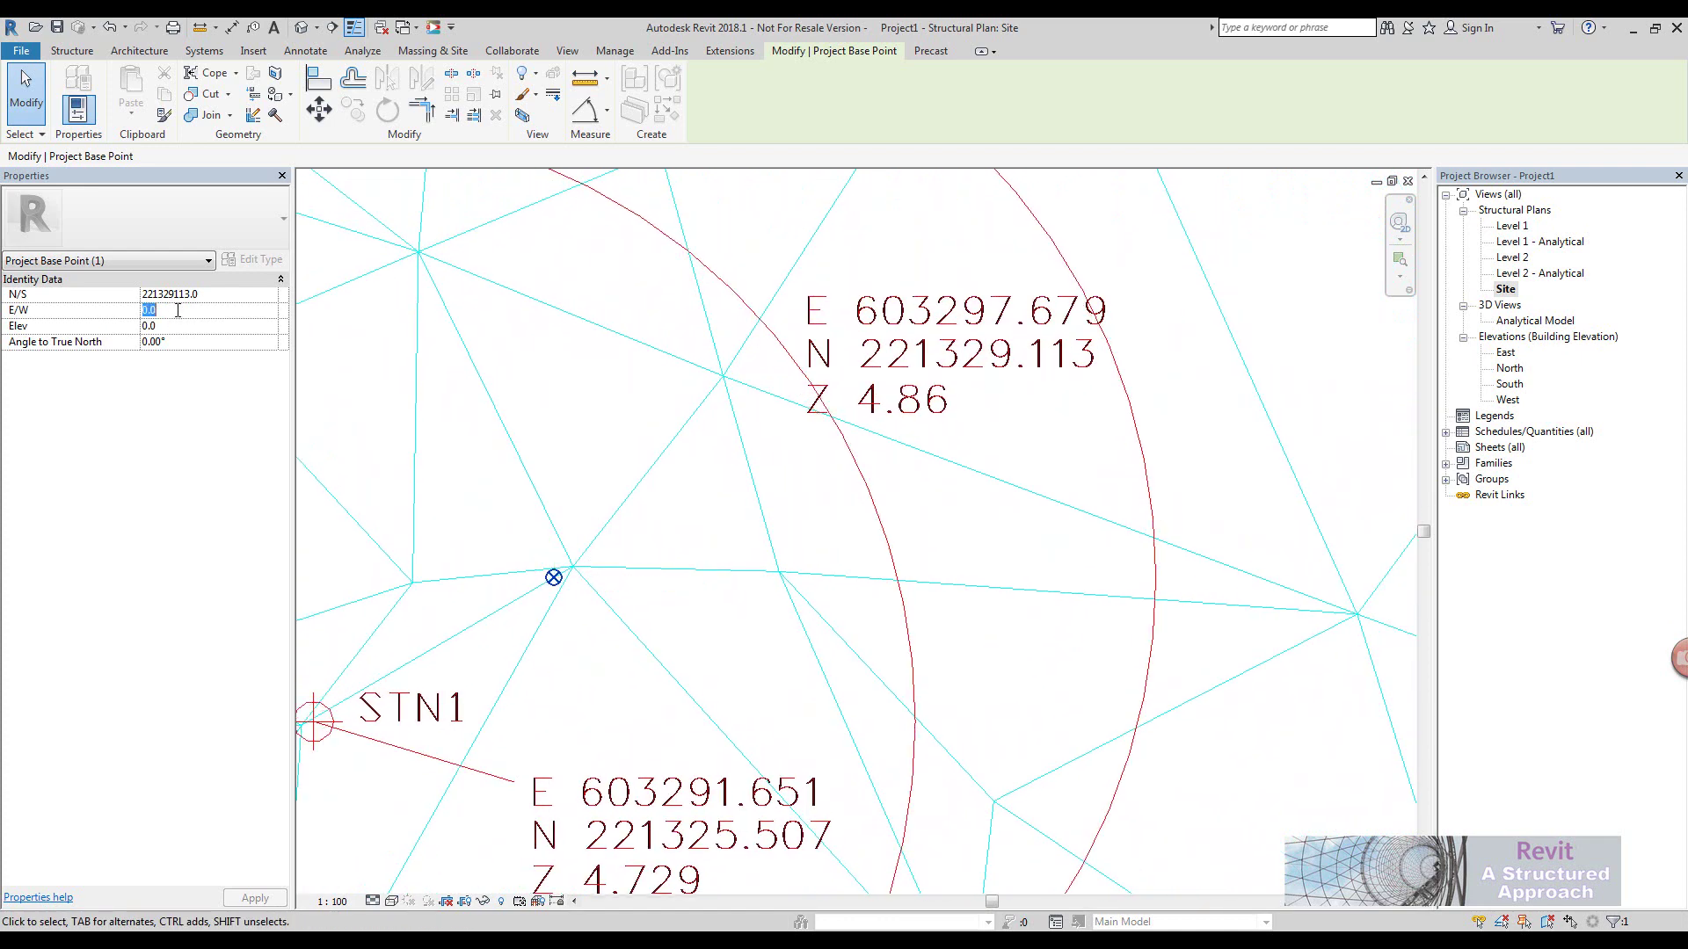
text(60)
Examine the Project Base Point against the surveyed coordinate labels around station STN1
middle_click(733, 497)
middle_click(733, 497)
middle_drag(1401, 366, 947, 517)
scroll(940, 506, up, 8)
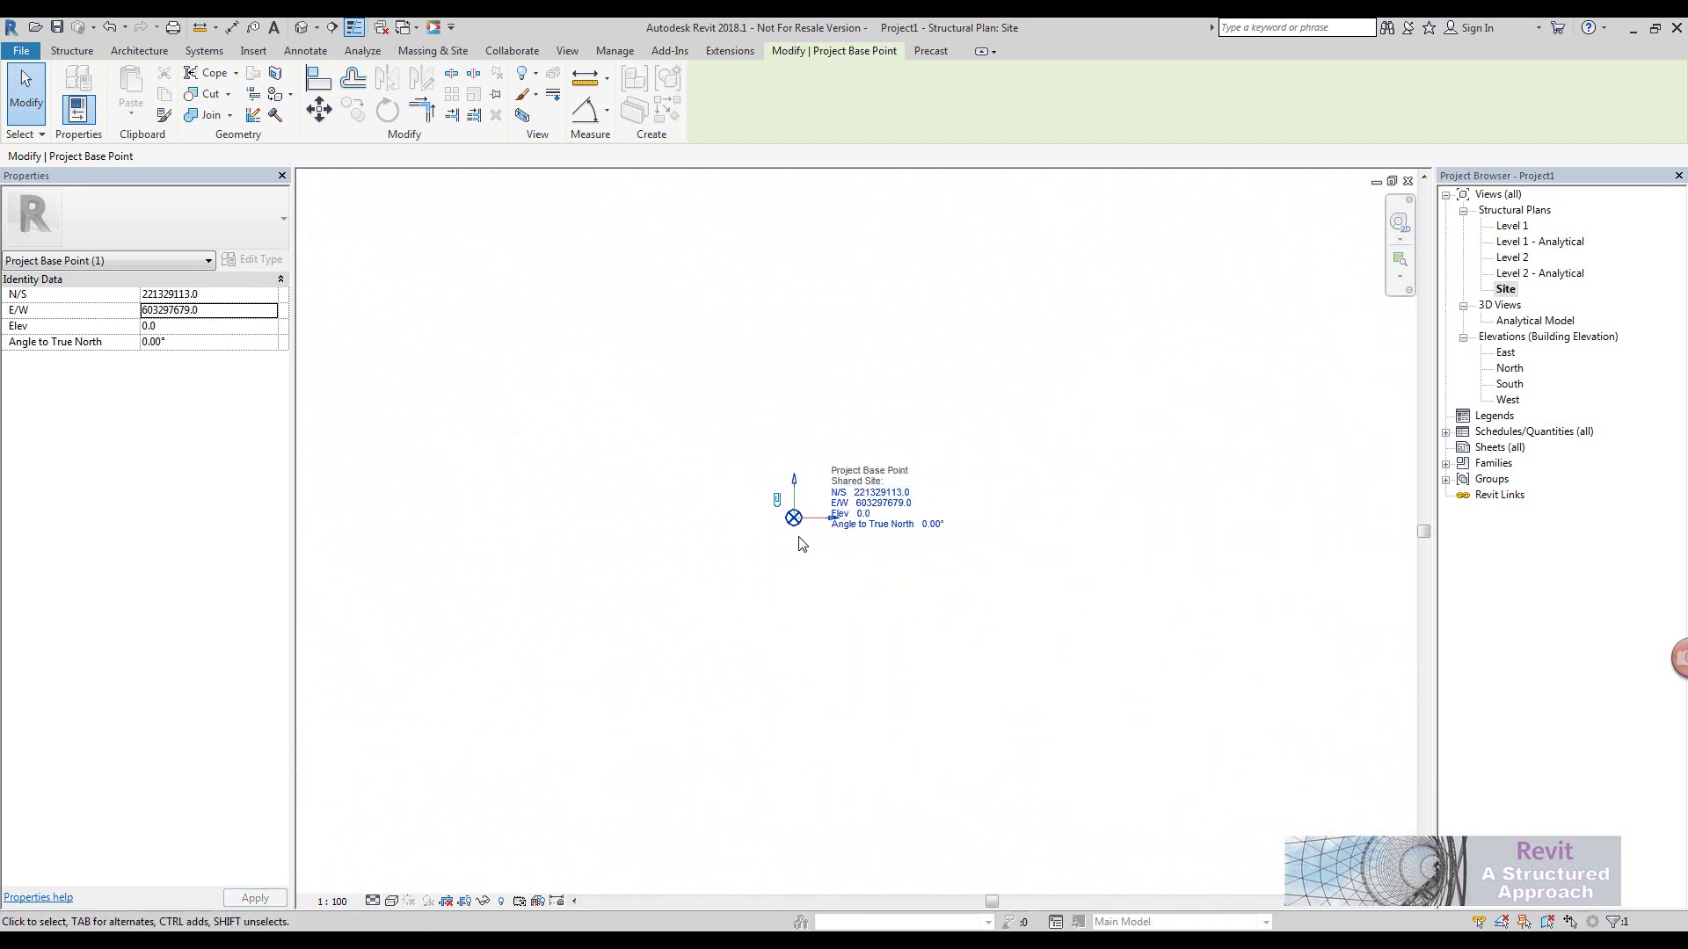
scroll(796, 526, up, 10)
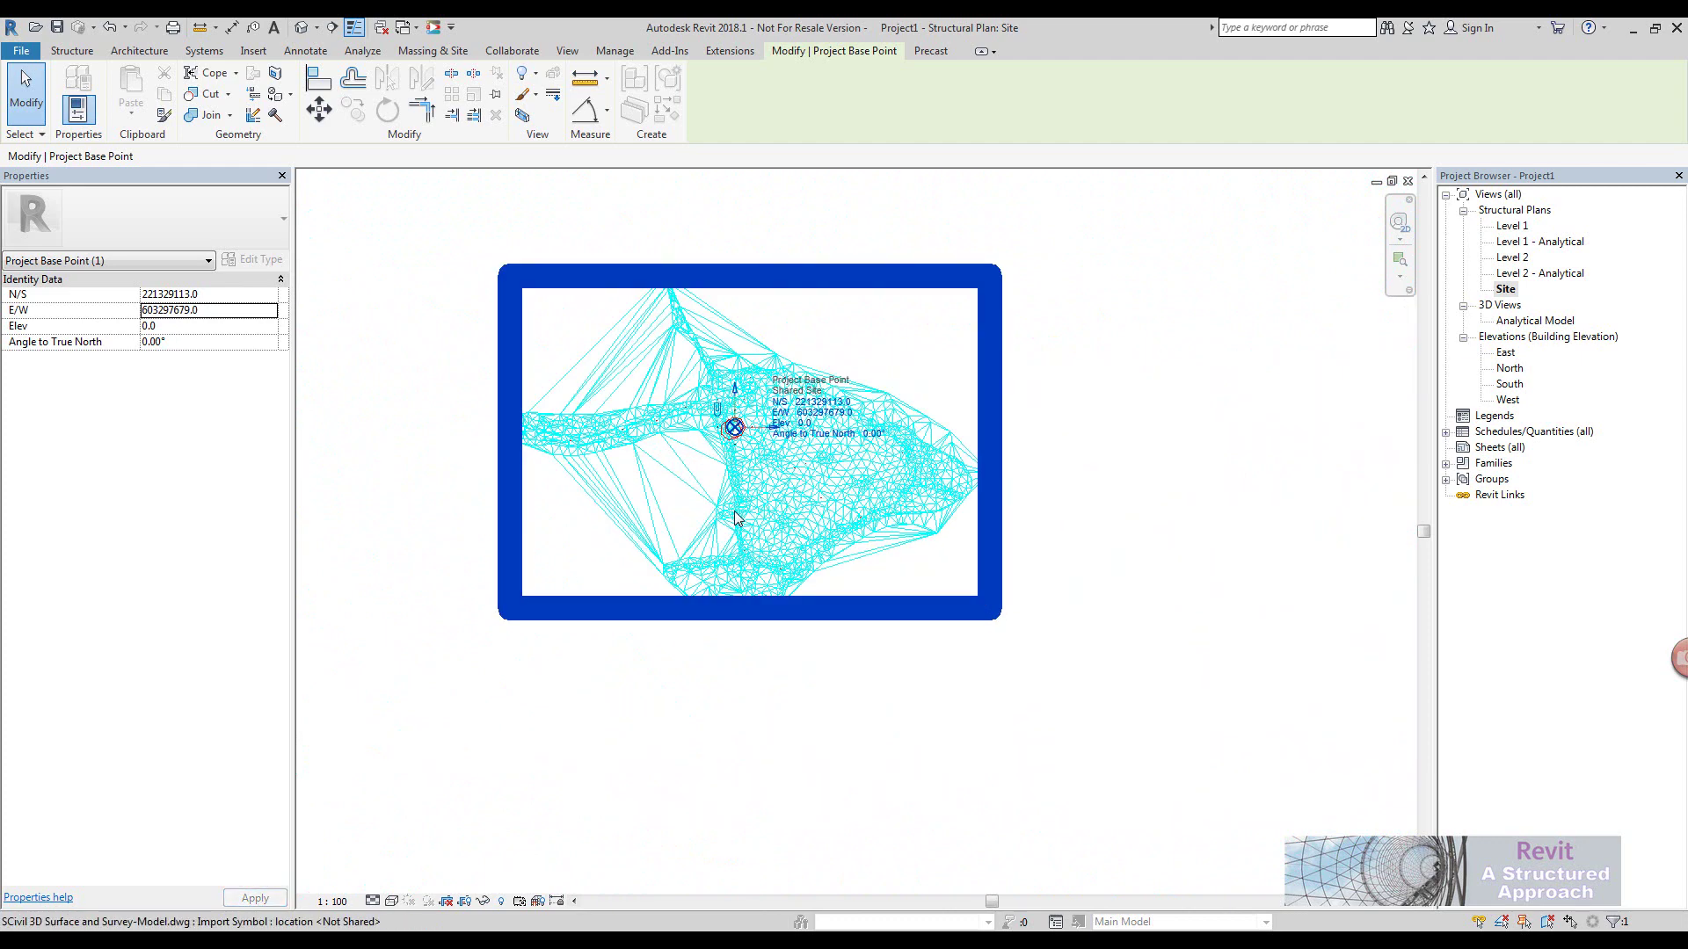
middle_drag(701, 326, 841, 647)
scroll(840, 662, up, 7)
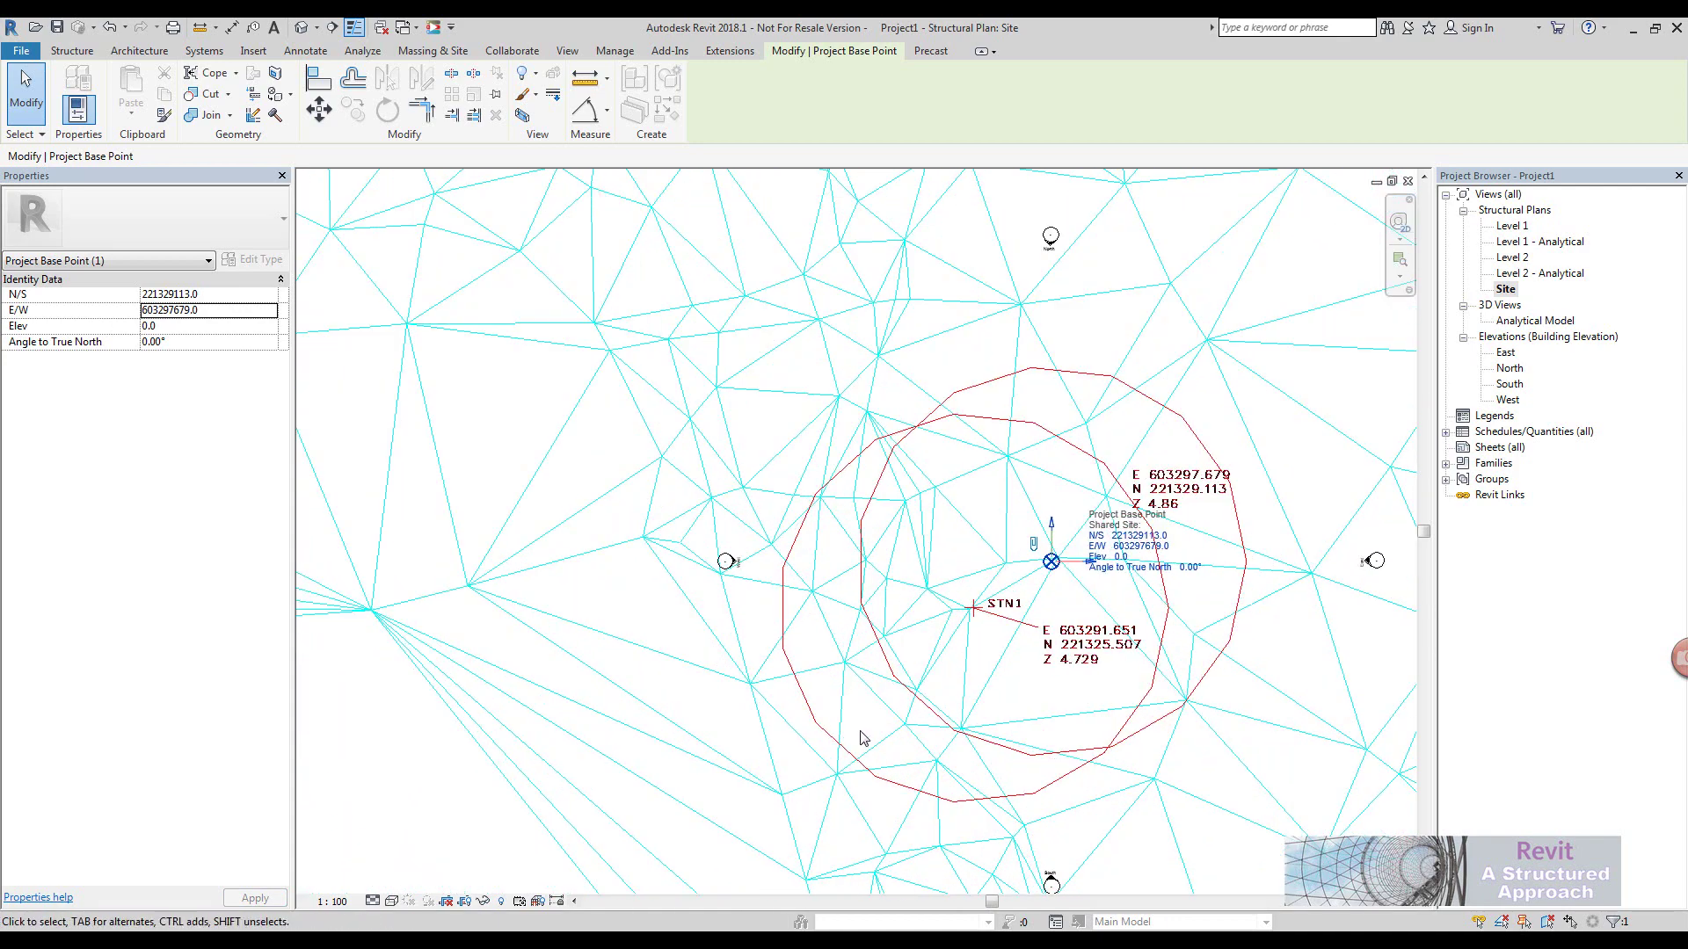
middle_drag(1005, 692, 908, 676)
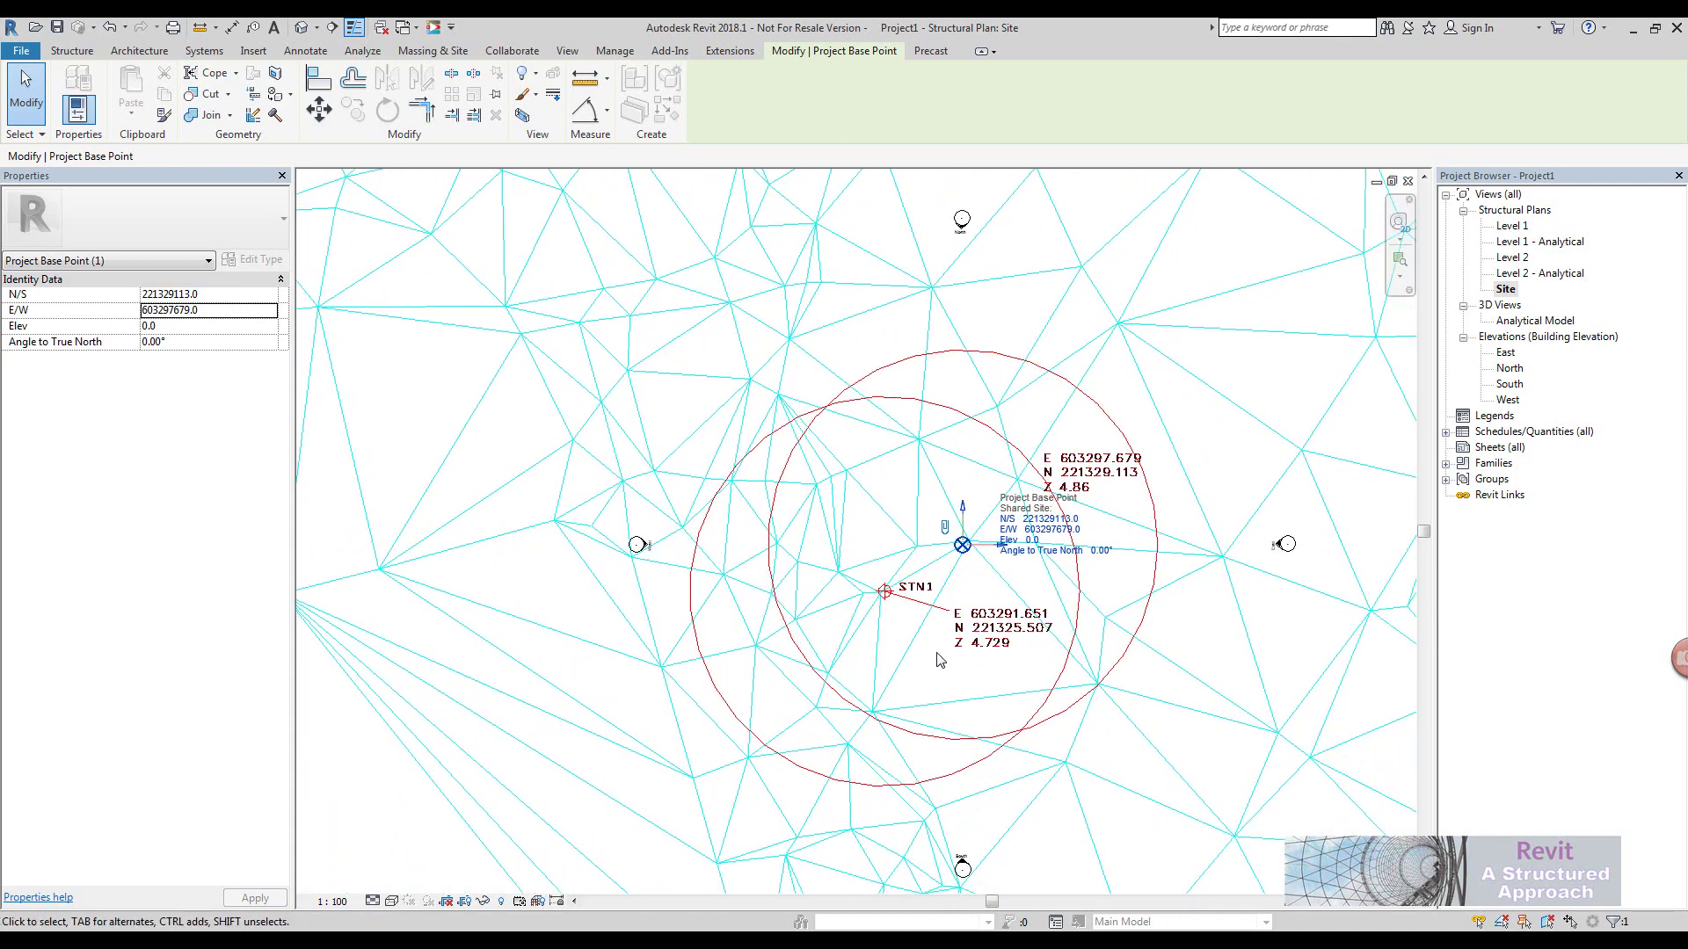
scroll(920, 619, up, 2)
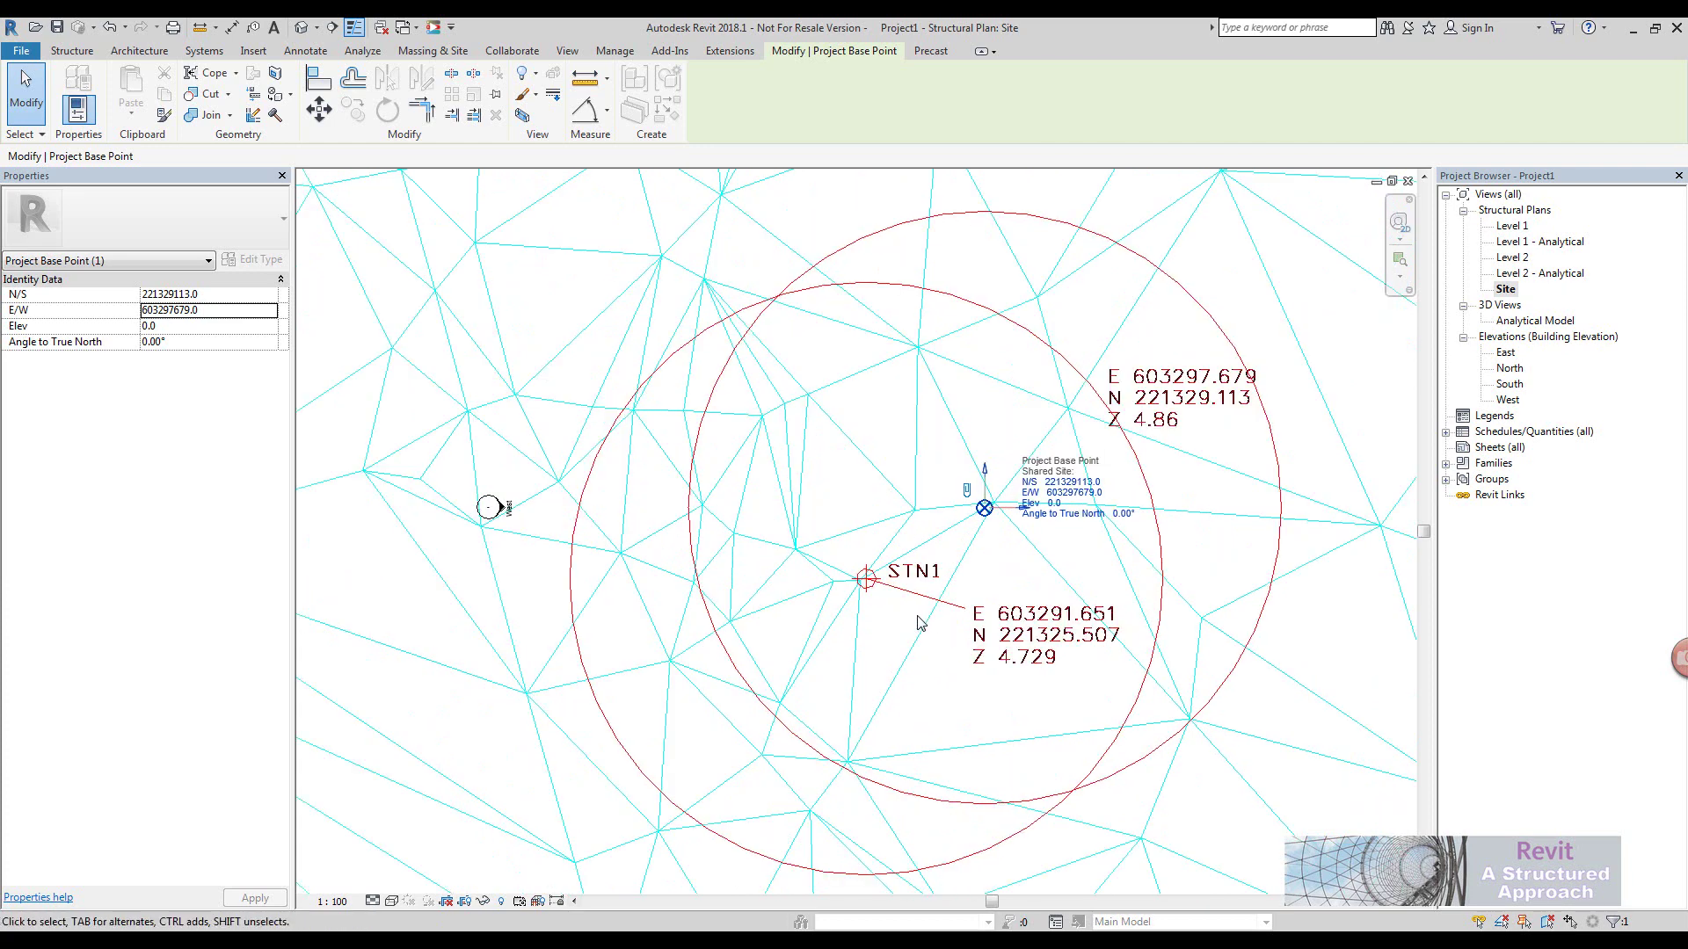
Unclip the Survey Point and move it from the shared origin to the linked survey surface near the Project Base Point
key(Escape)
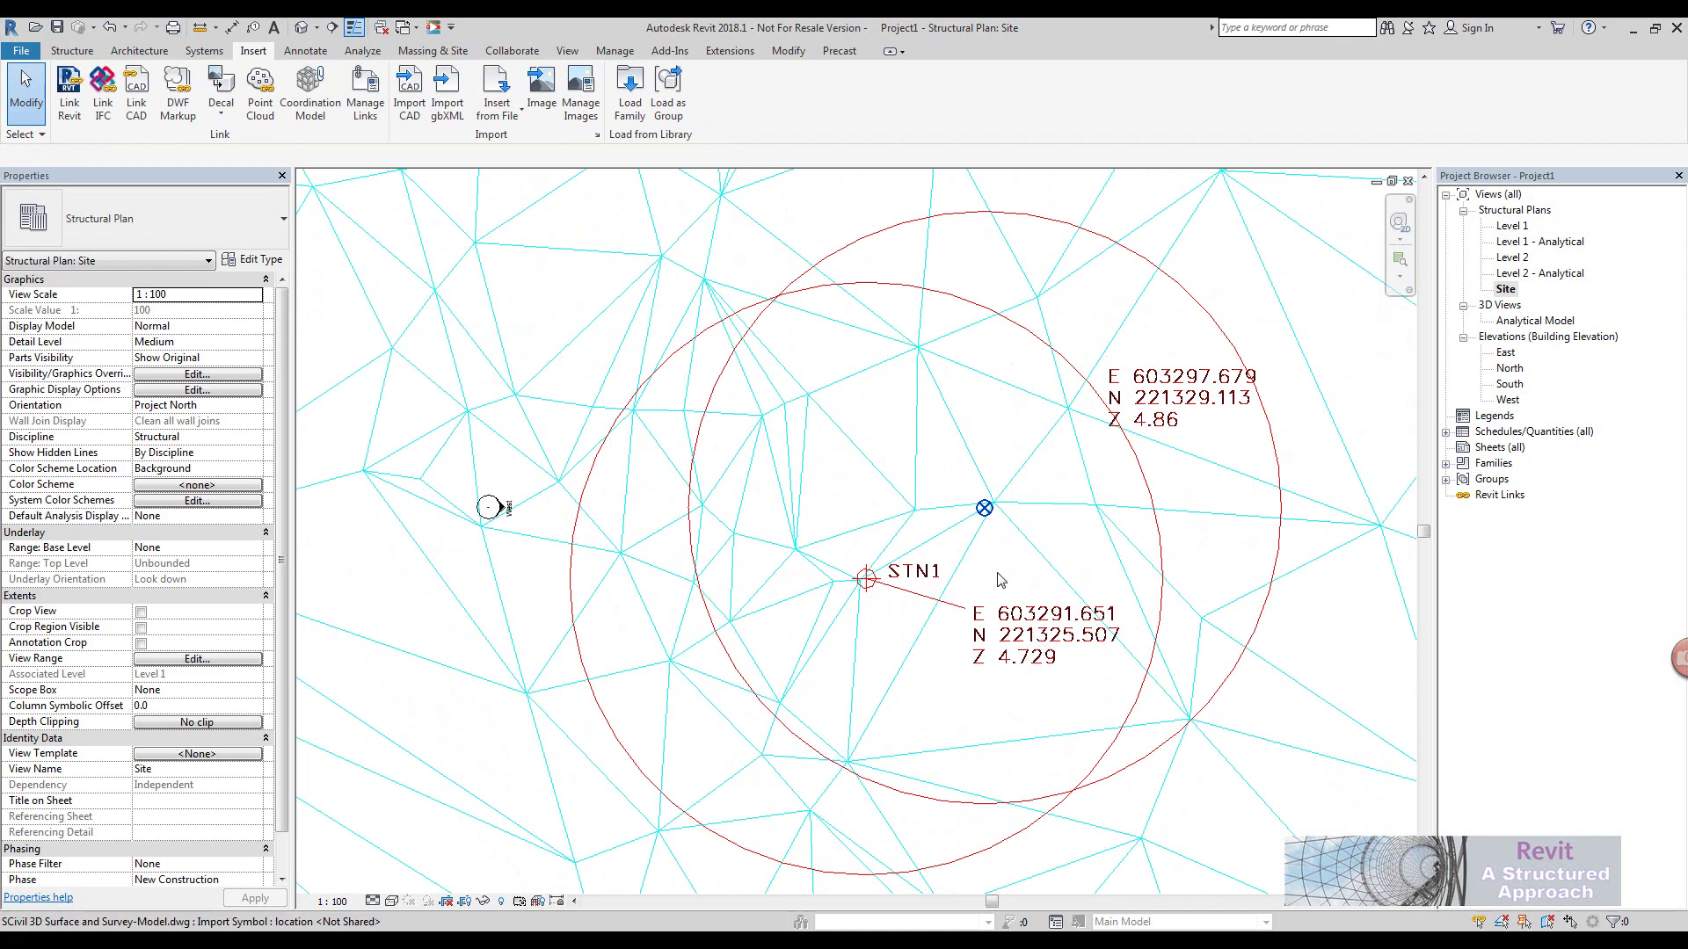
scroll(991, 580, down, 5)
scroll(990, 572, down, 10)
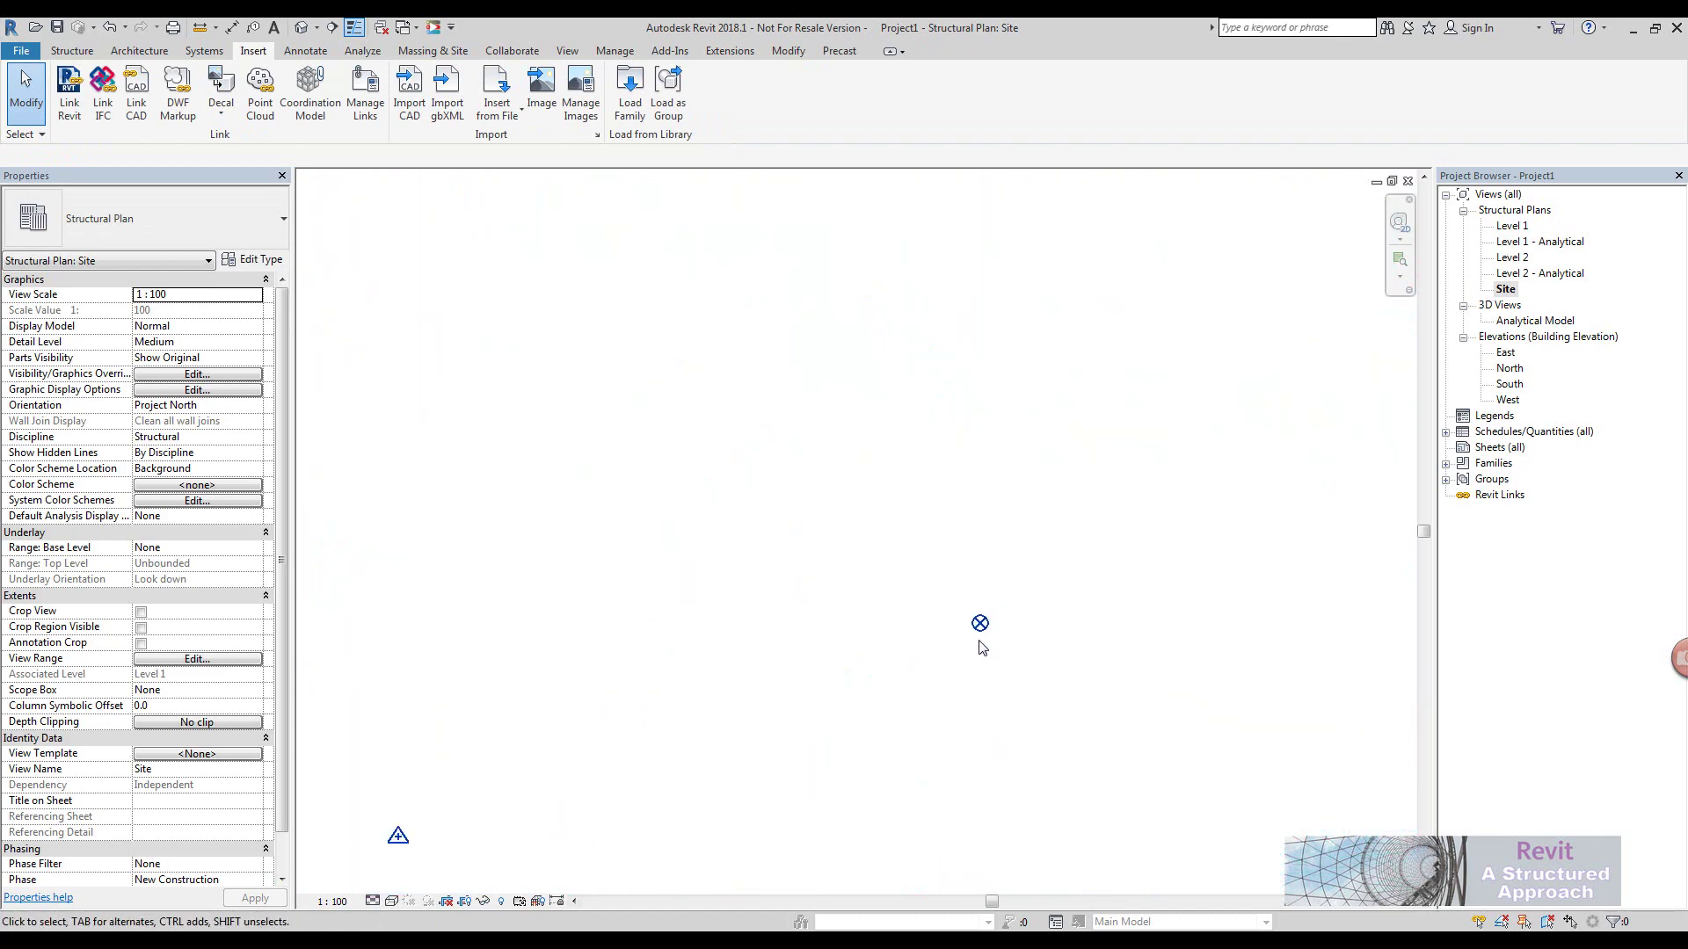
scroll(982, 648, down, 1)
click(633, 738)
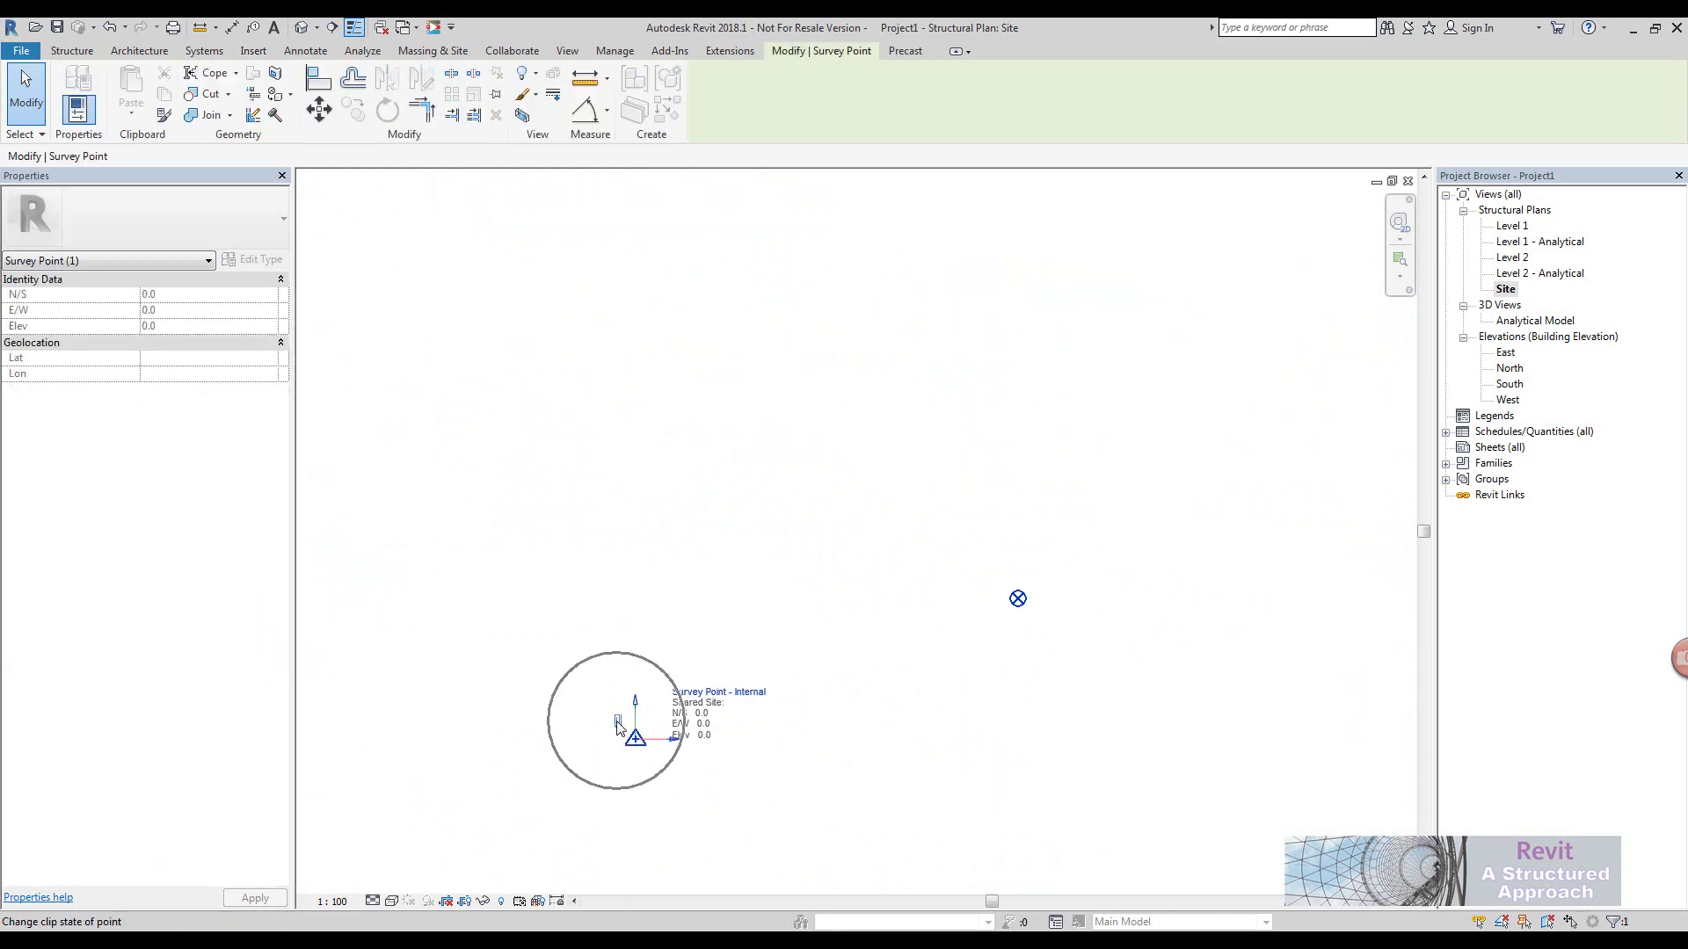
drag(639, 730, 1009, 599)
scroll(1015, 602, up, 6)
scroll(947, 589, up, 2)
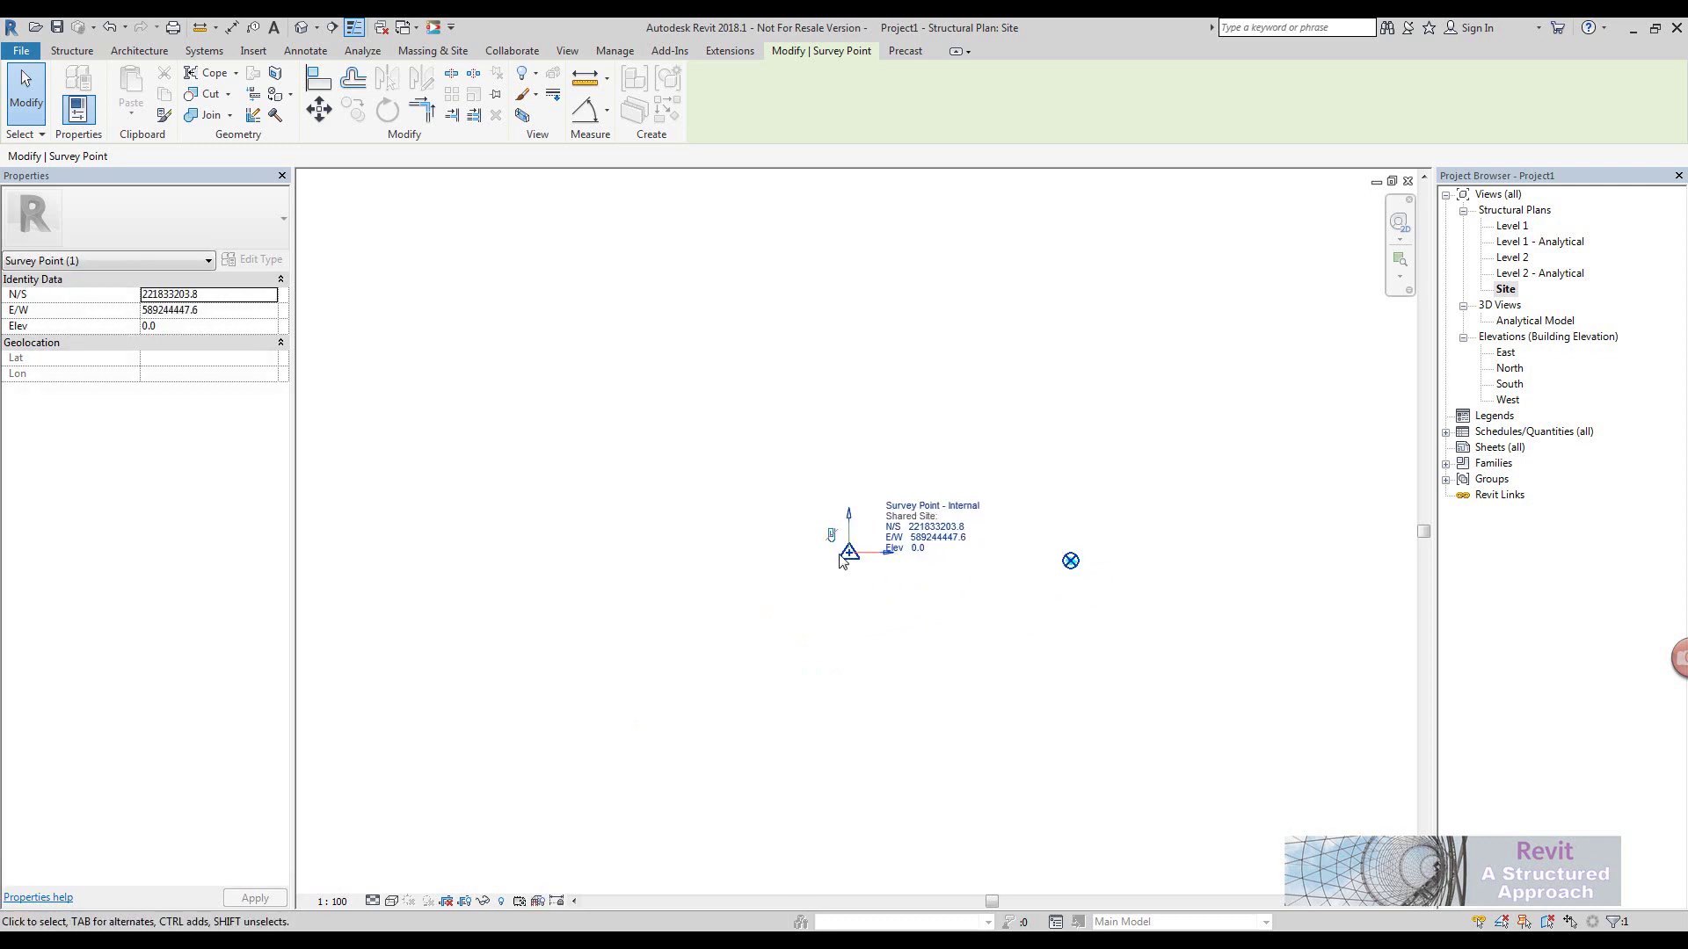
drag(849, 552, 1068, 573)
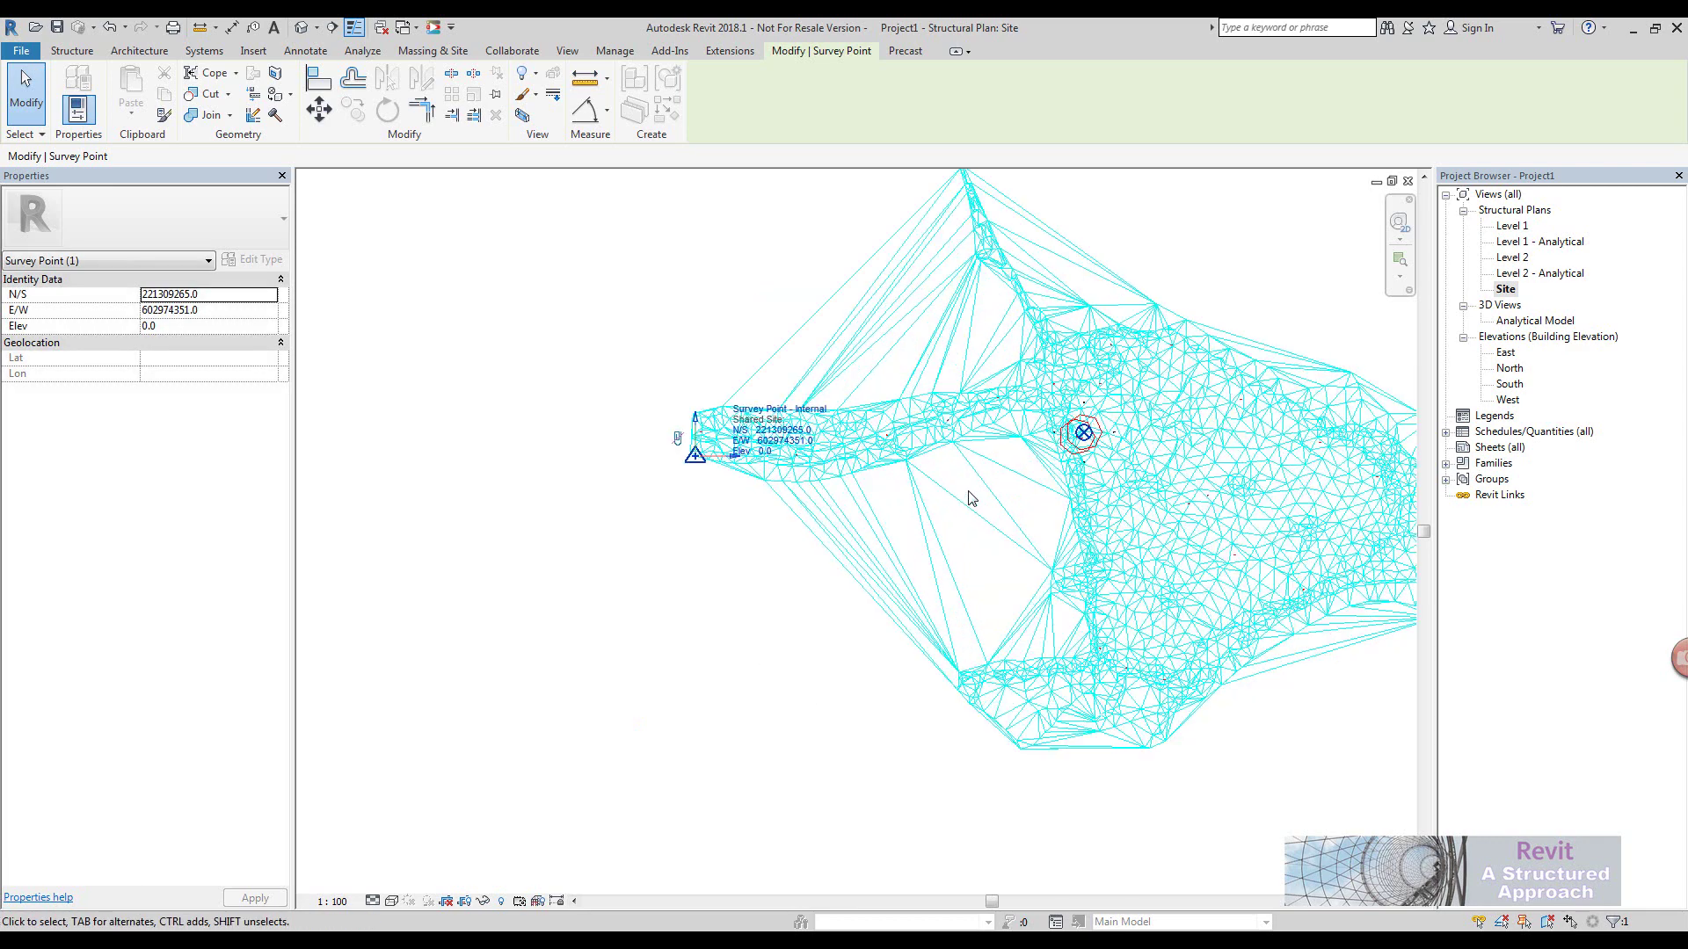
scroll(971, 499, up, 3)
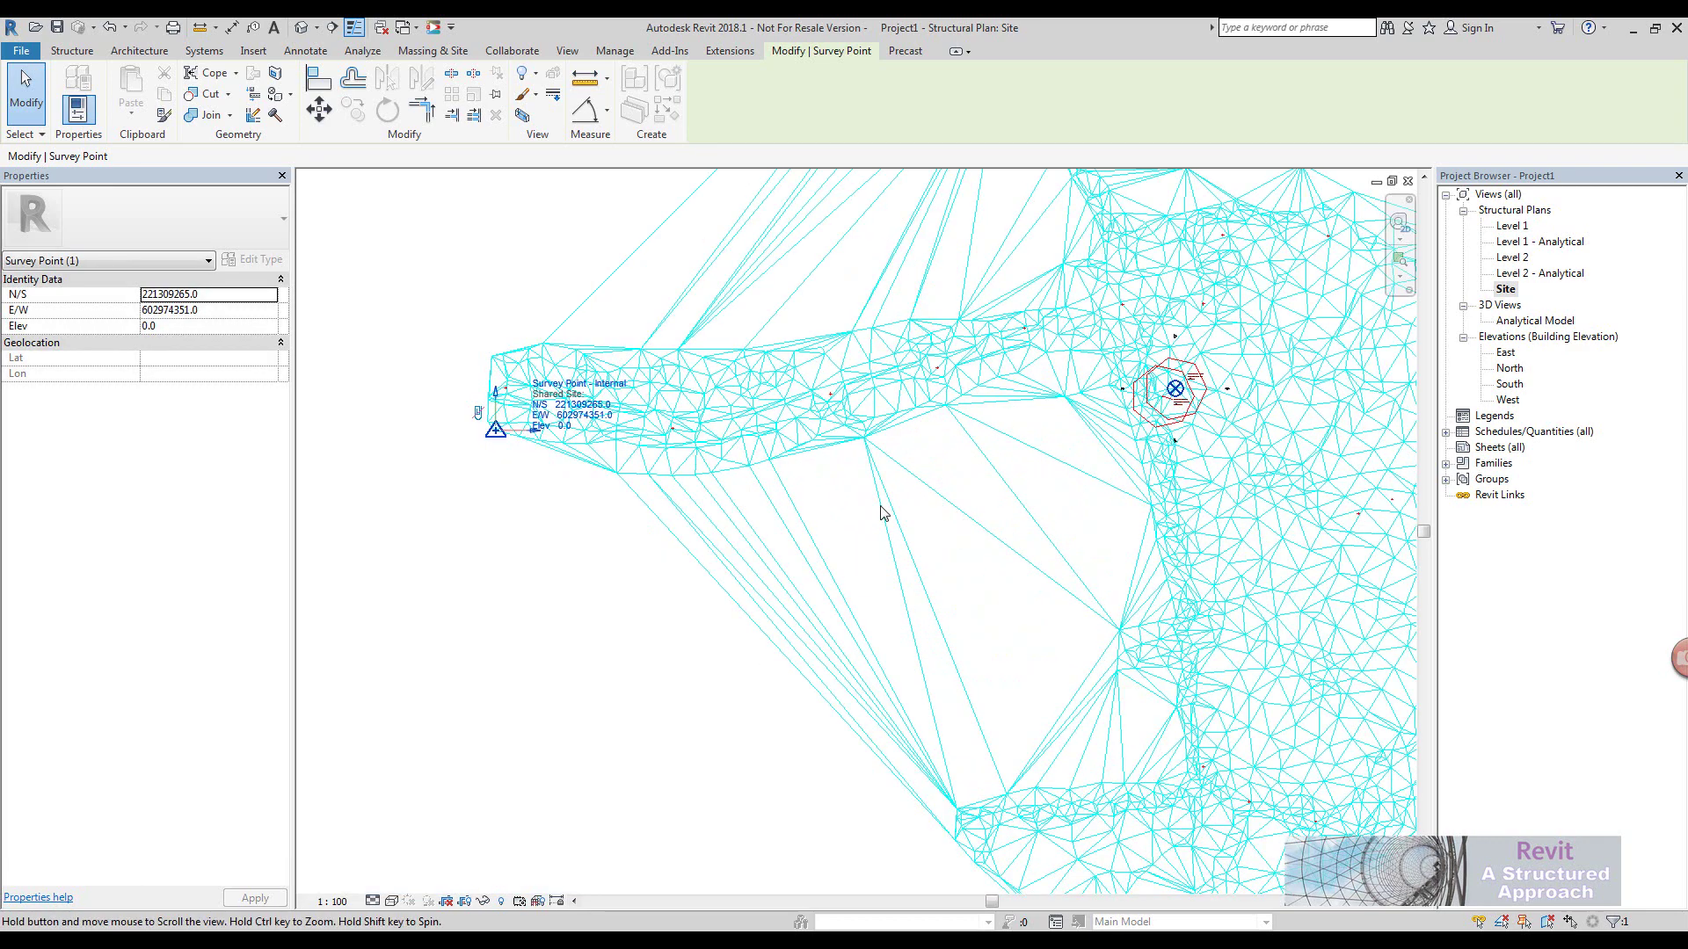
Move the Survey Point onto the centre of the STN1 station marker, at E 603291.651, N 221325.507
drag(497, 442, 1133, 440)
scroll(1191, 402, up, 5)
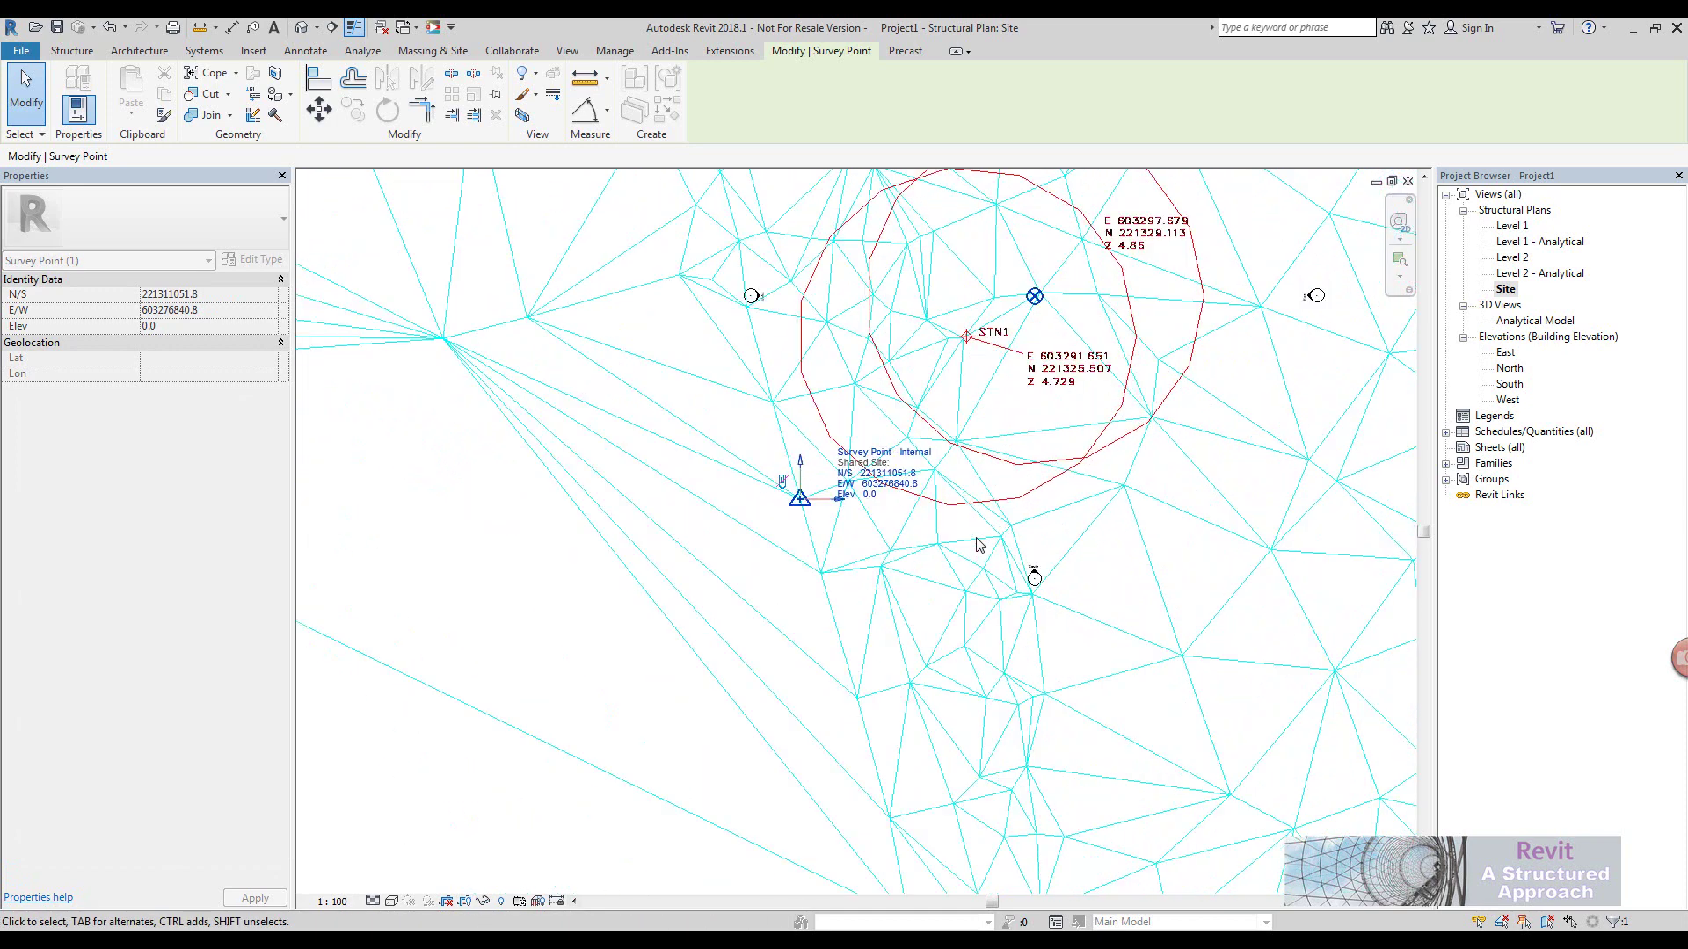
drag(669, 653, 807, 470)
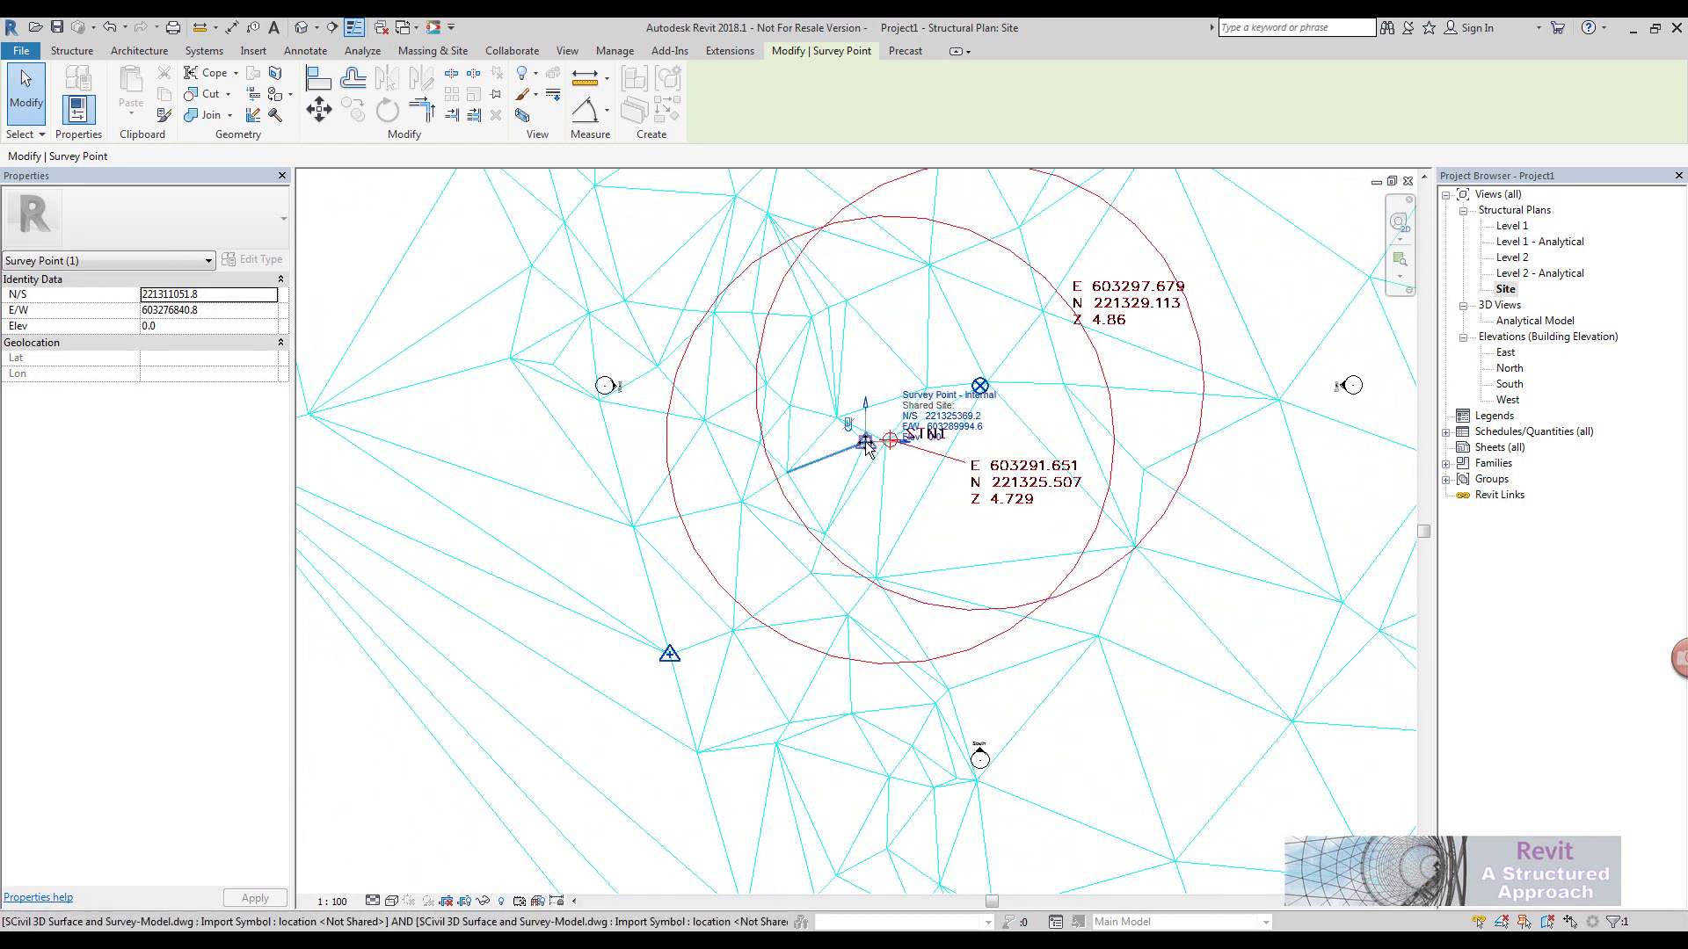
drag(868, 448, 891, 440)
scroll(915, 462, up, 5)
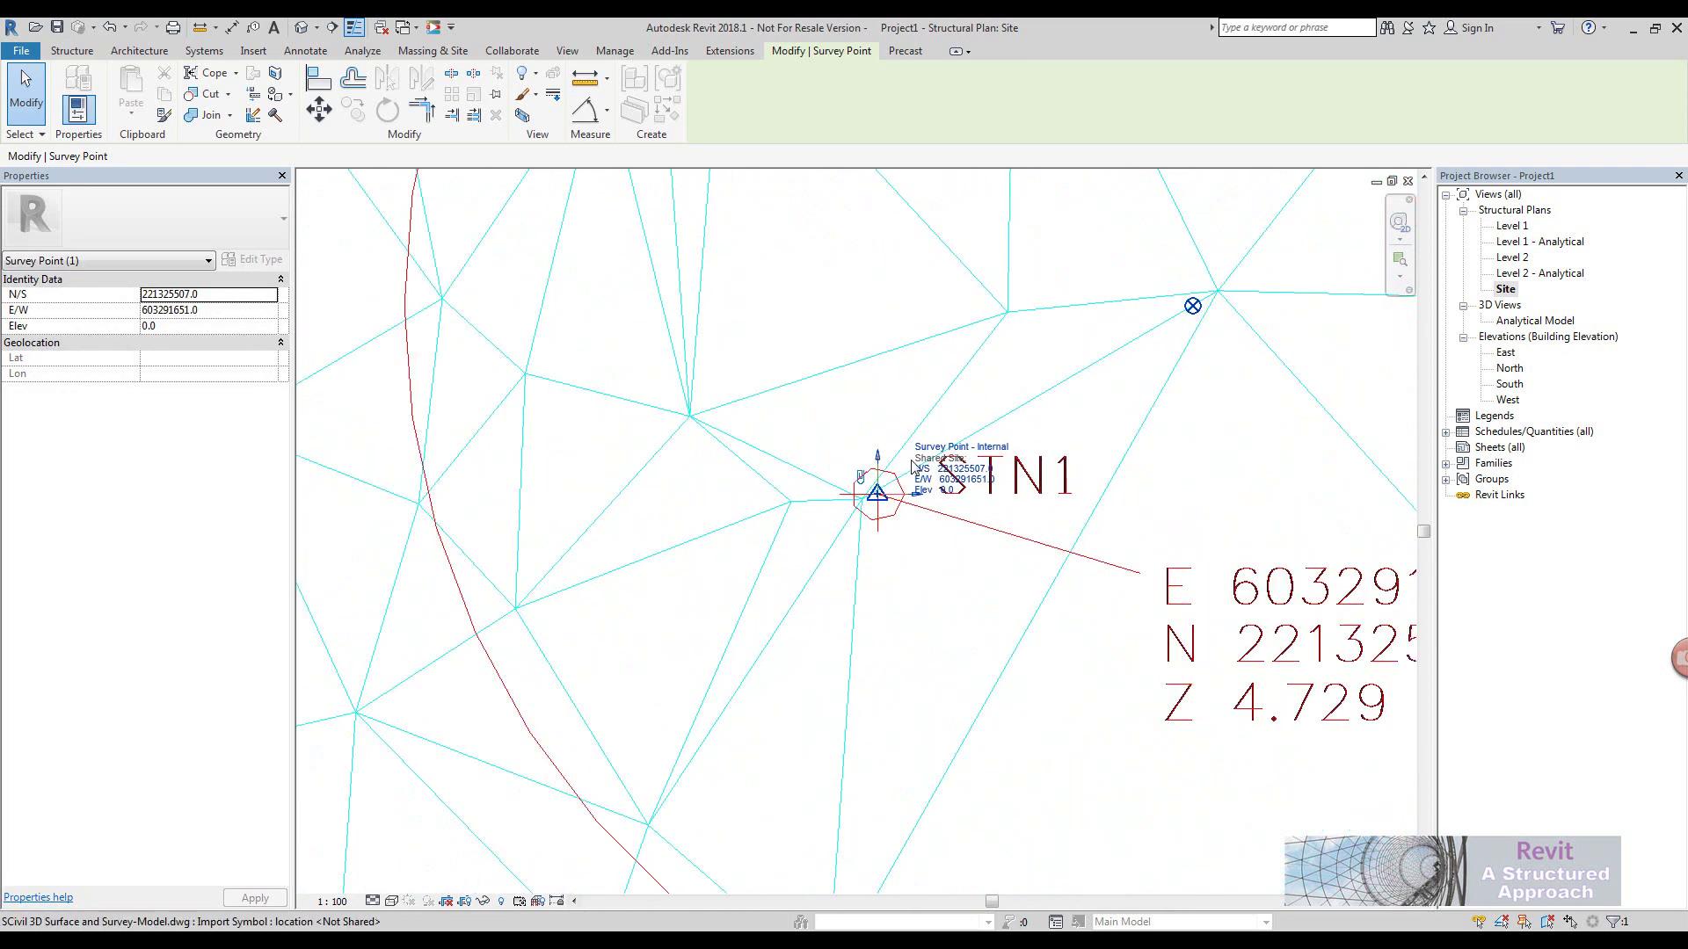
Compare the Survey Point's coordinates with the E, N and Z label of station STN1
scroll(914, 459, up, 3)
scroll(1125, 552, up, 1)
middle_drag(1127, 562, 626, 509)
scroll(721, 468, down, 2)
scroll(721, 492, up, 1)
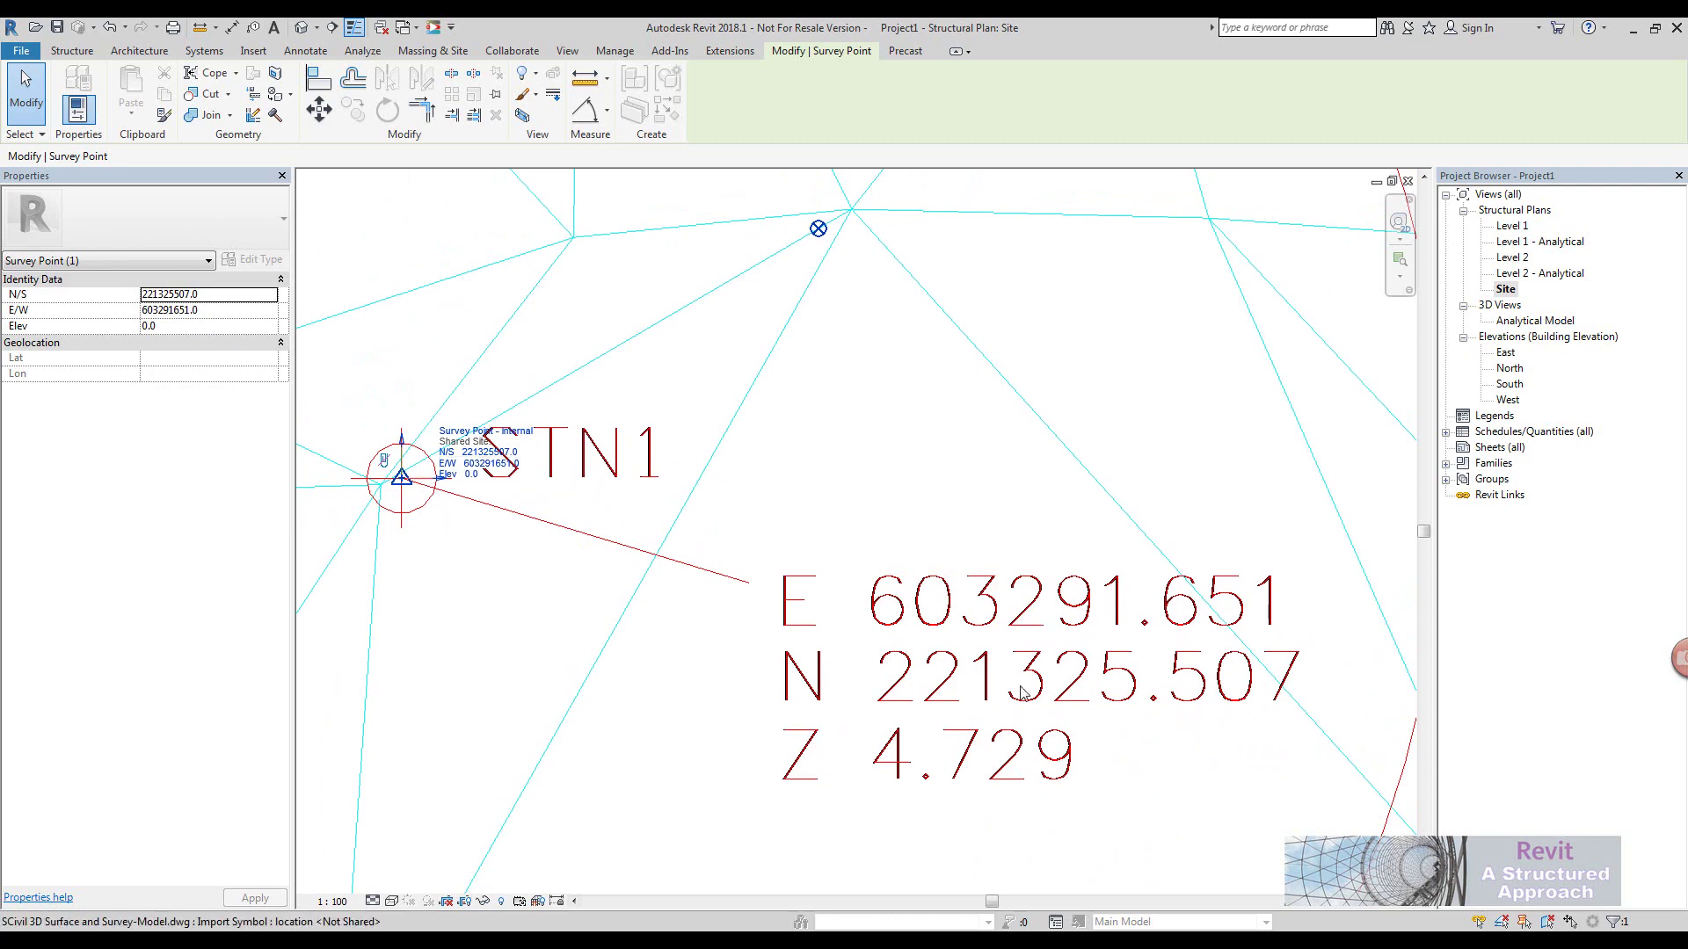
scroll(980, 563, down, 2)
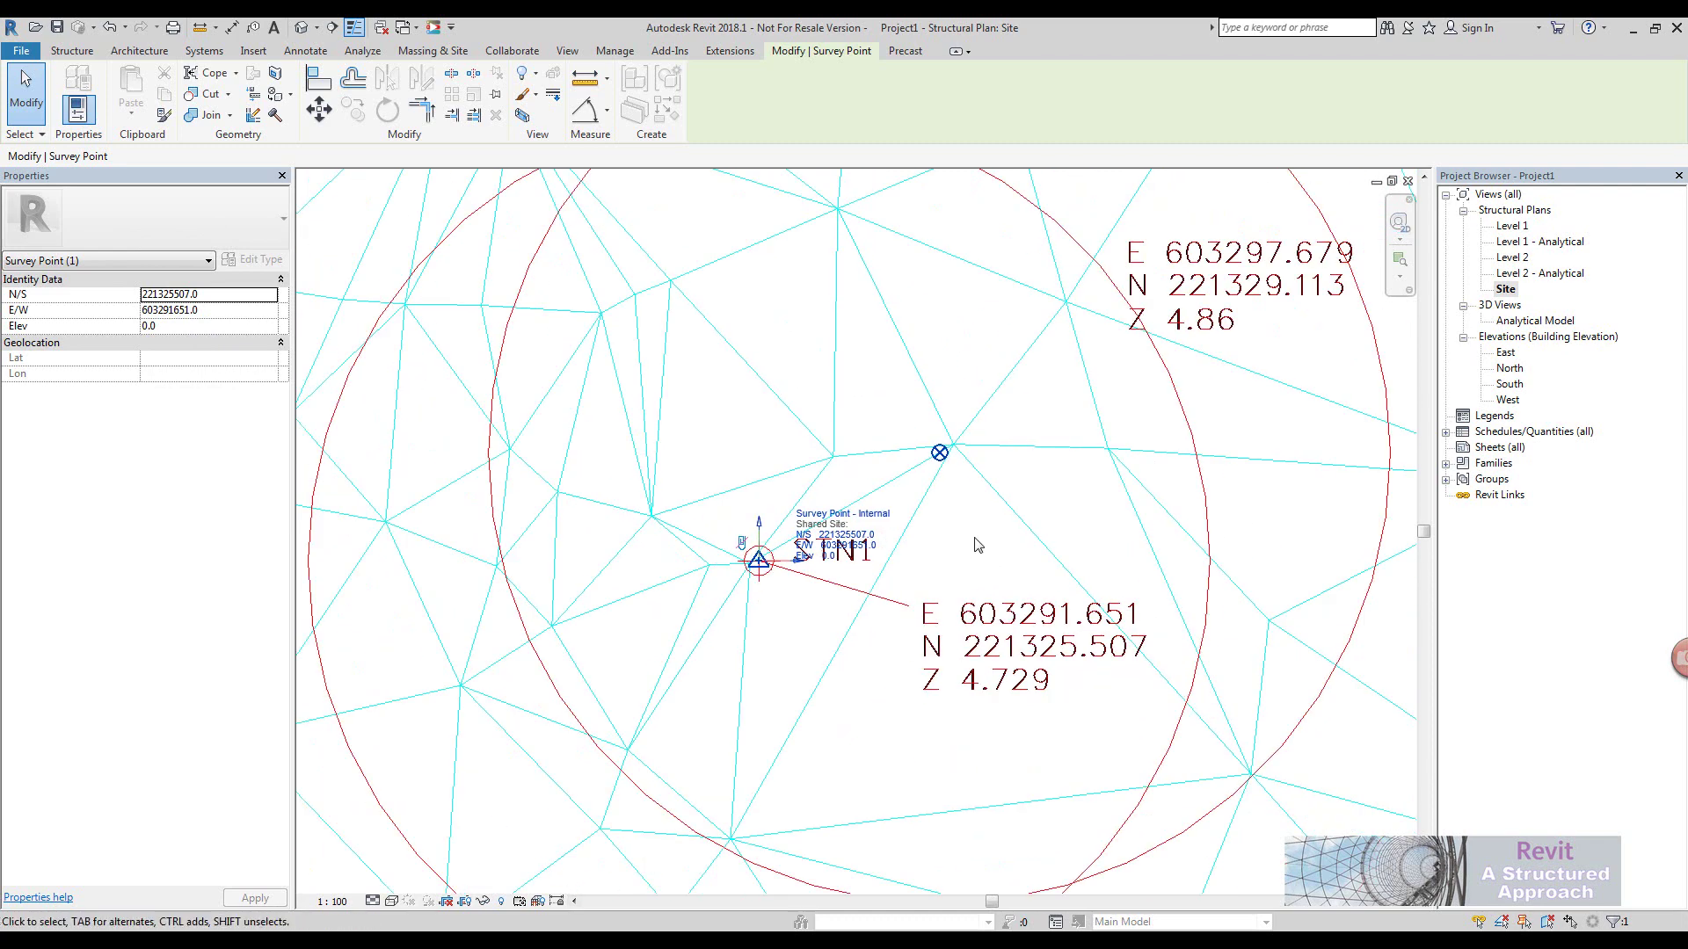
key(Escape)
Pin the linked survey drawing, the Project Base Point and the Survey Point in place
scroll(764, 572, down, 2)
click(840, 631)
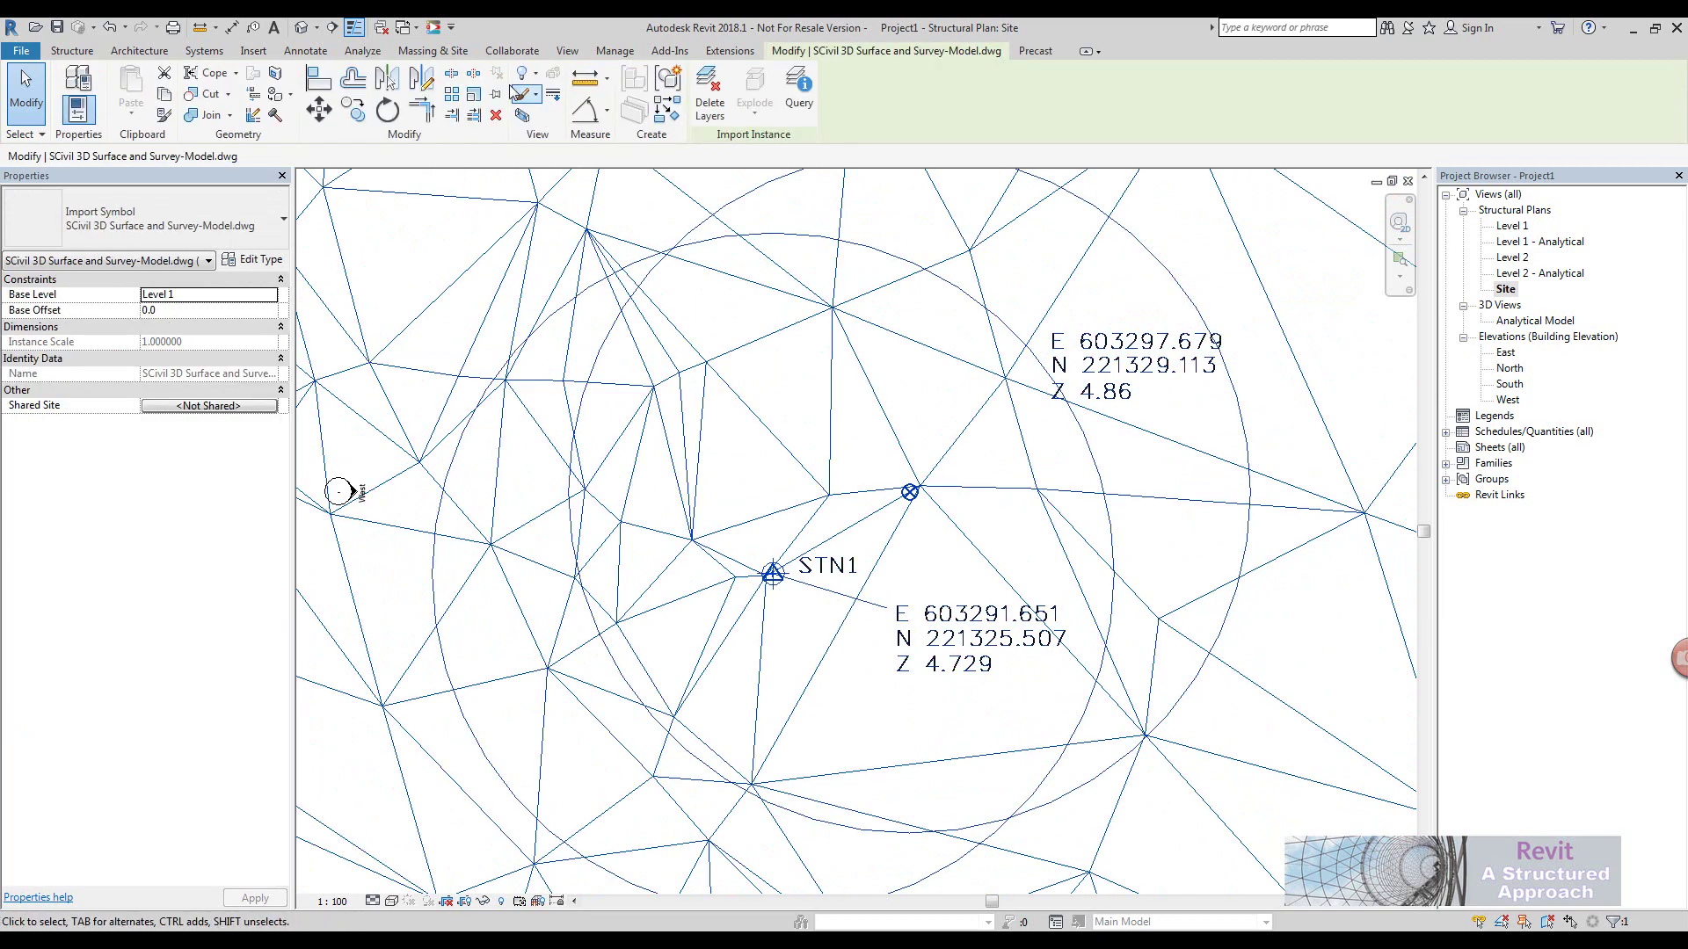
key(Escape)
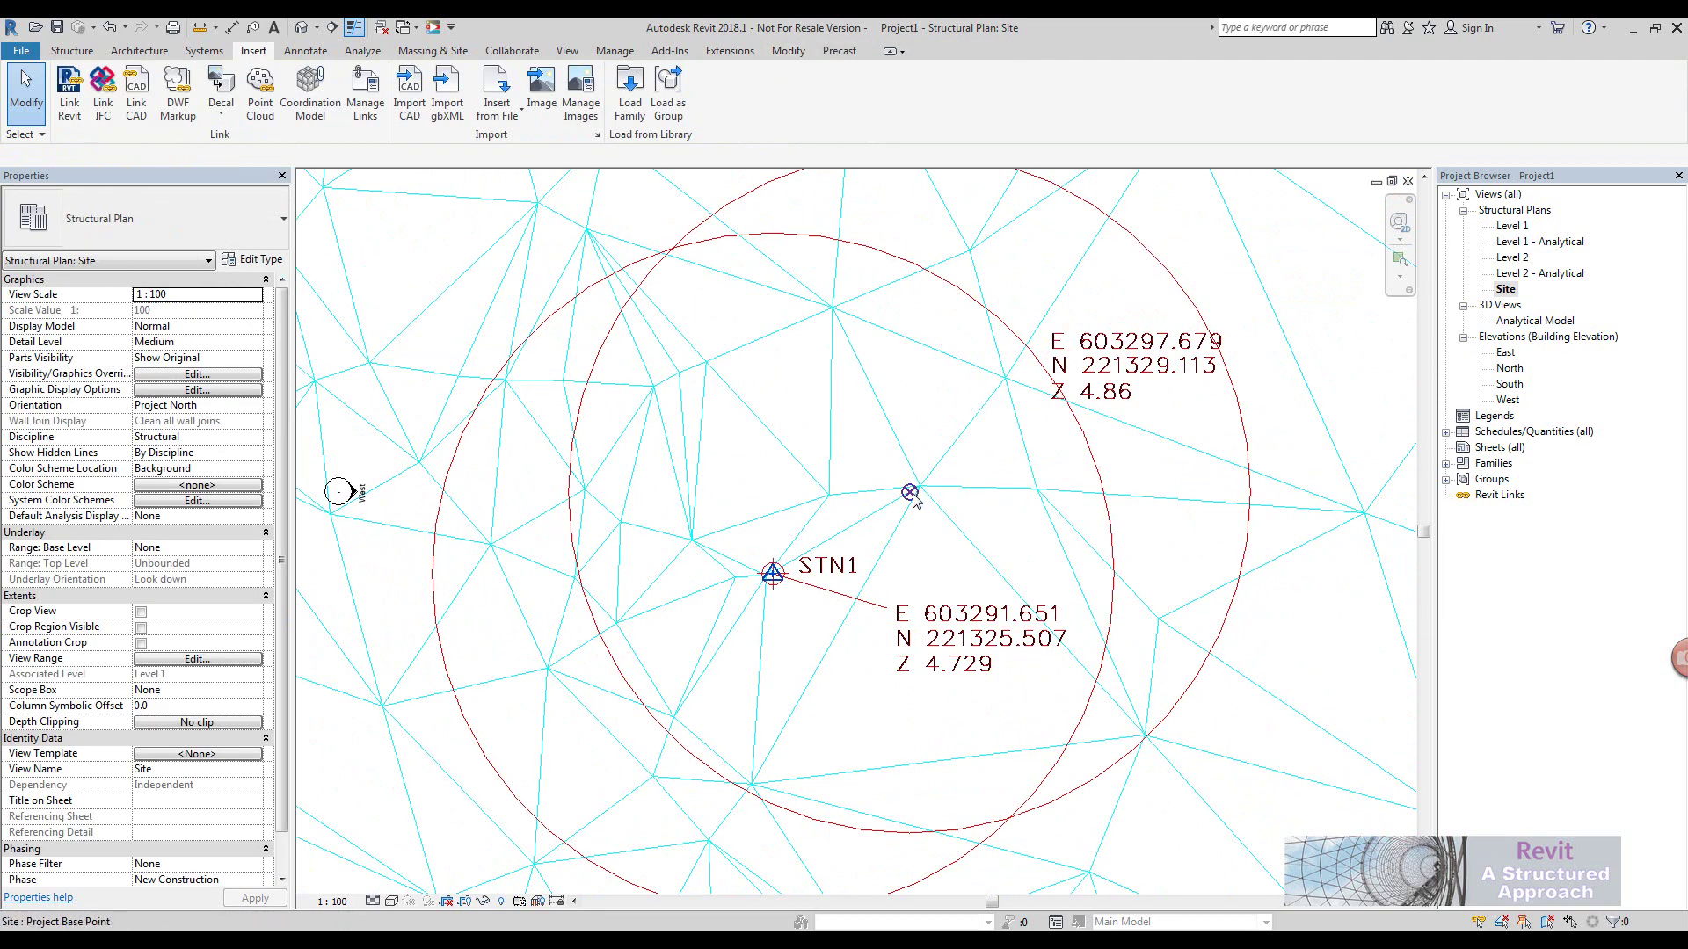
click(911, 492)
click(495, 95)
click(771, 576)
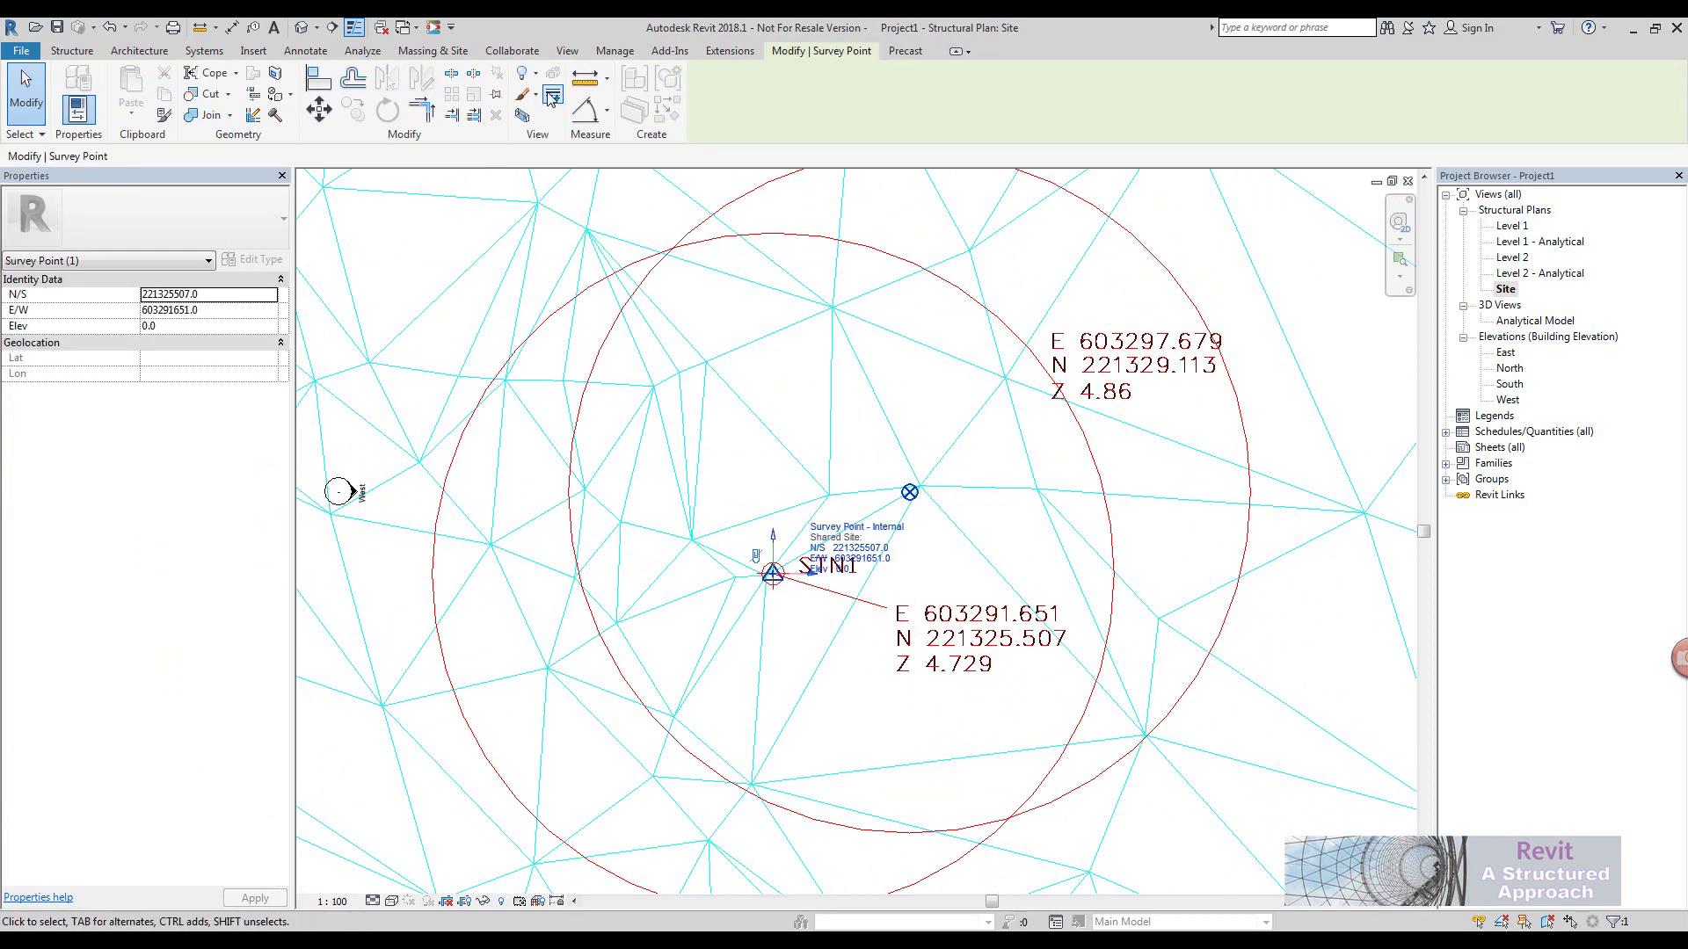
key(Escape)
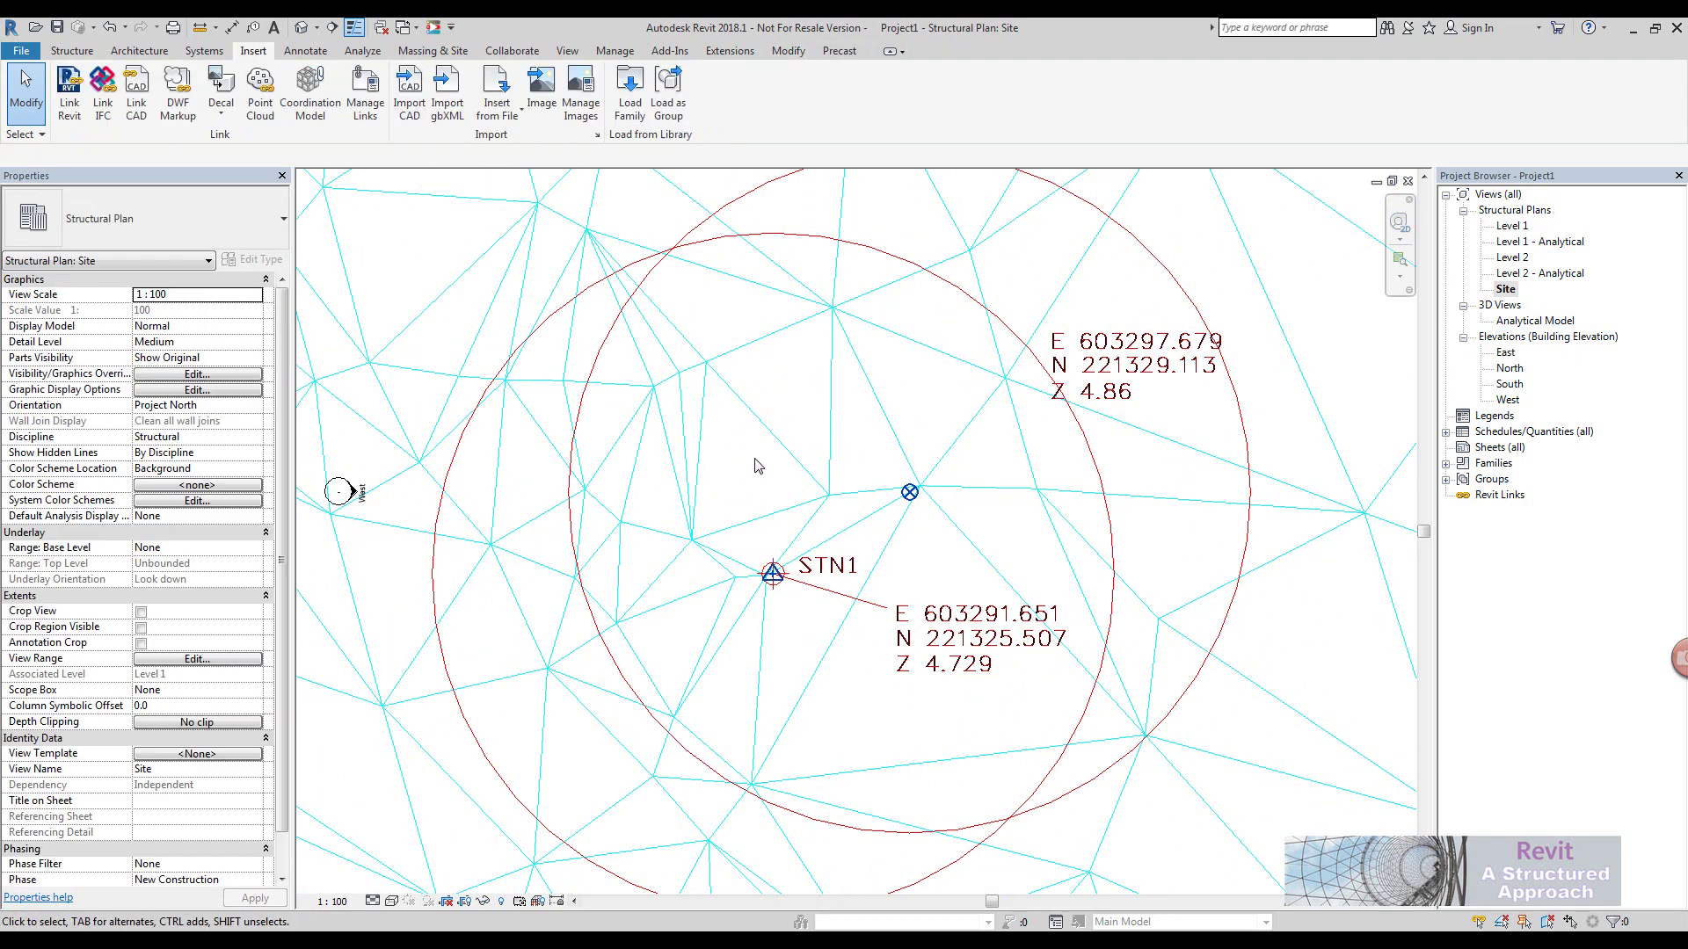
Open the default 3D view and bring up its Visibility/Graphic Overrides
scroll(756, 467, down, 5)
middle_drag(1157, 475, 1054, 553)
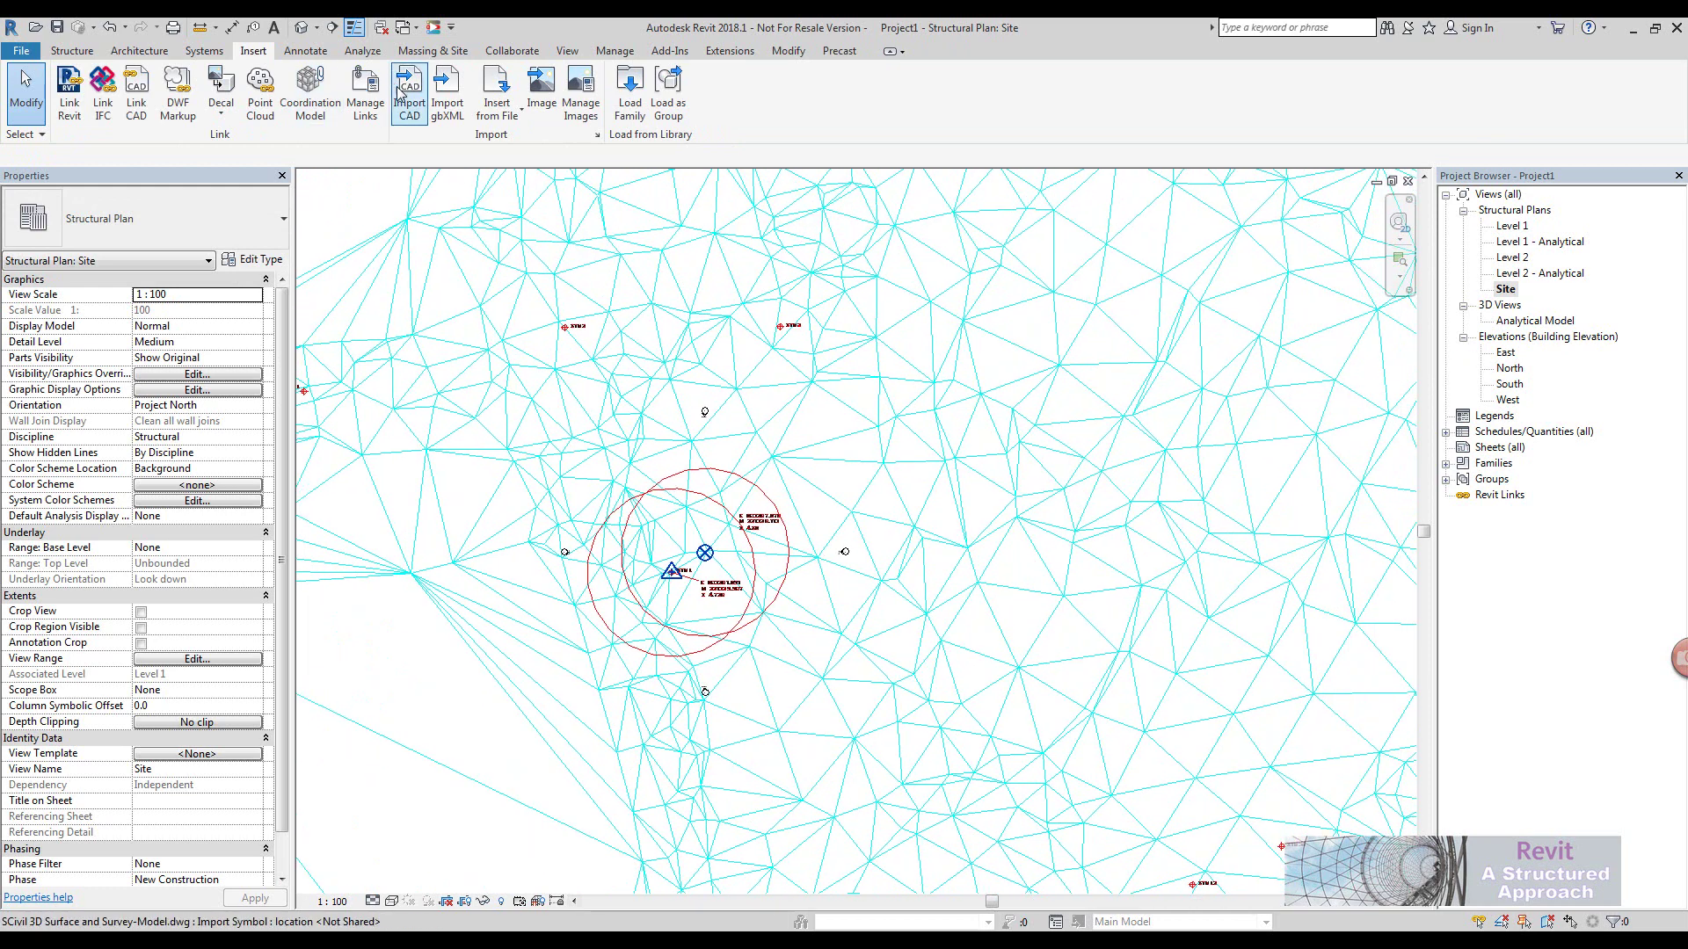
click(302, 27)
scroll(1008, 404, down, 3)
key(g)
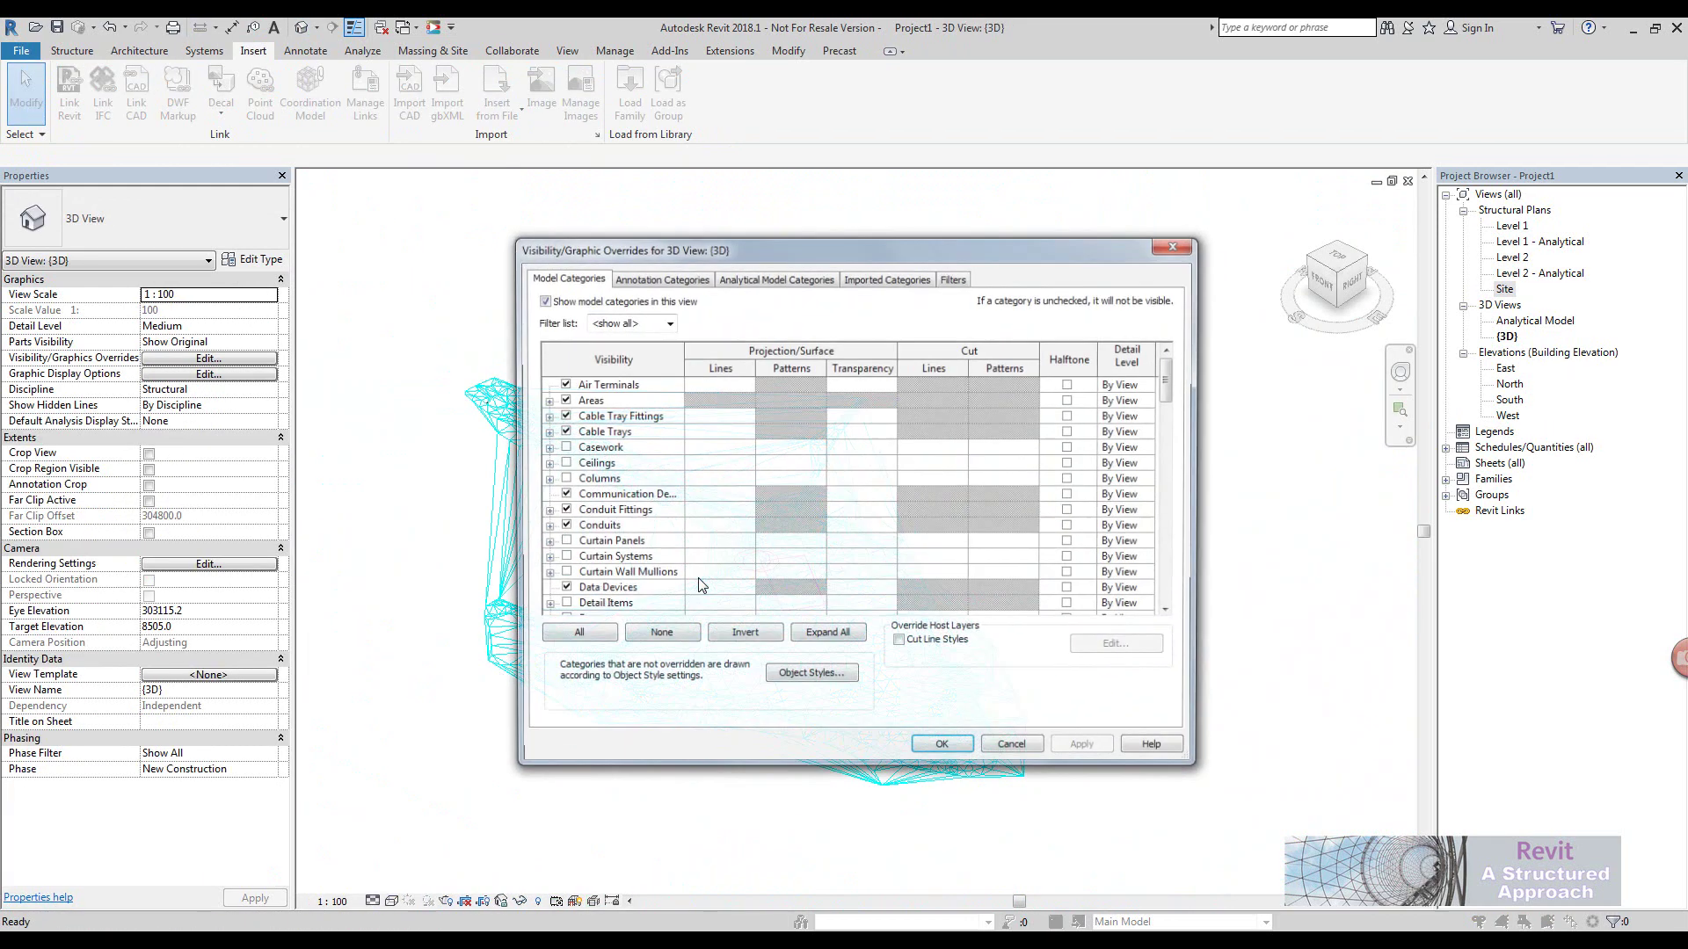
scroll(616, 493, down, 3)
click(607, 591)
key(t)
click(583, 560)
click(943, 749)
key(v)
key(g)
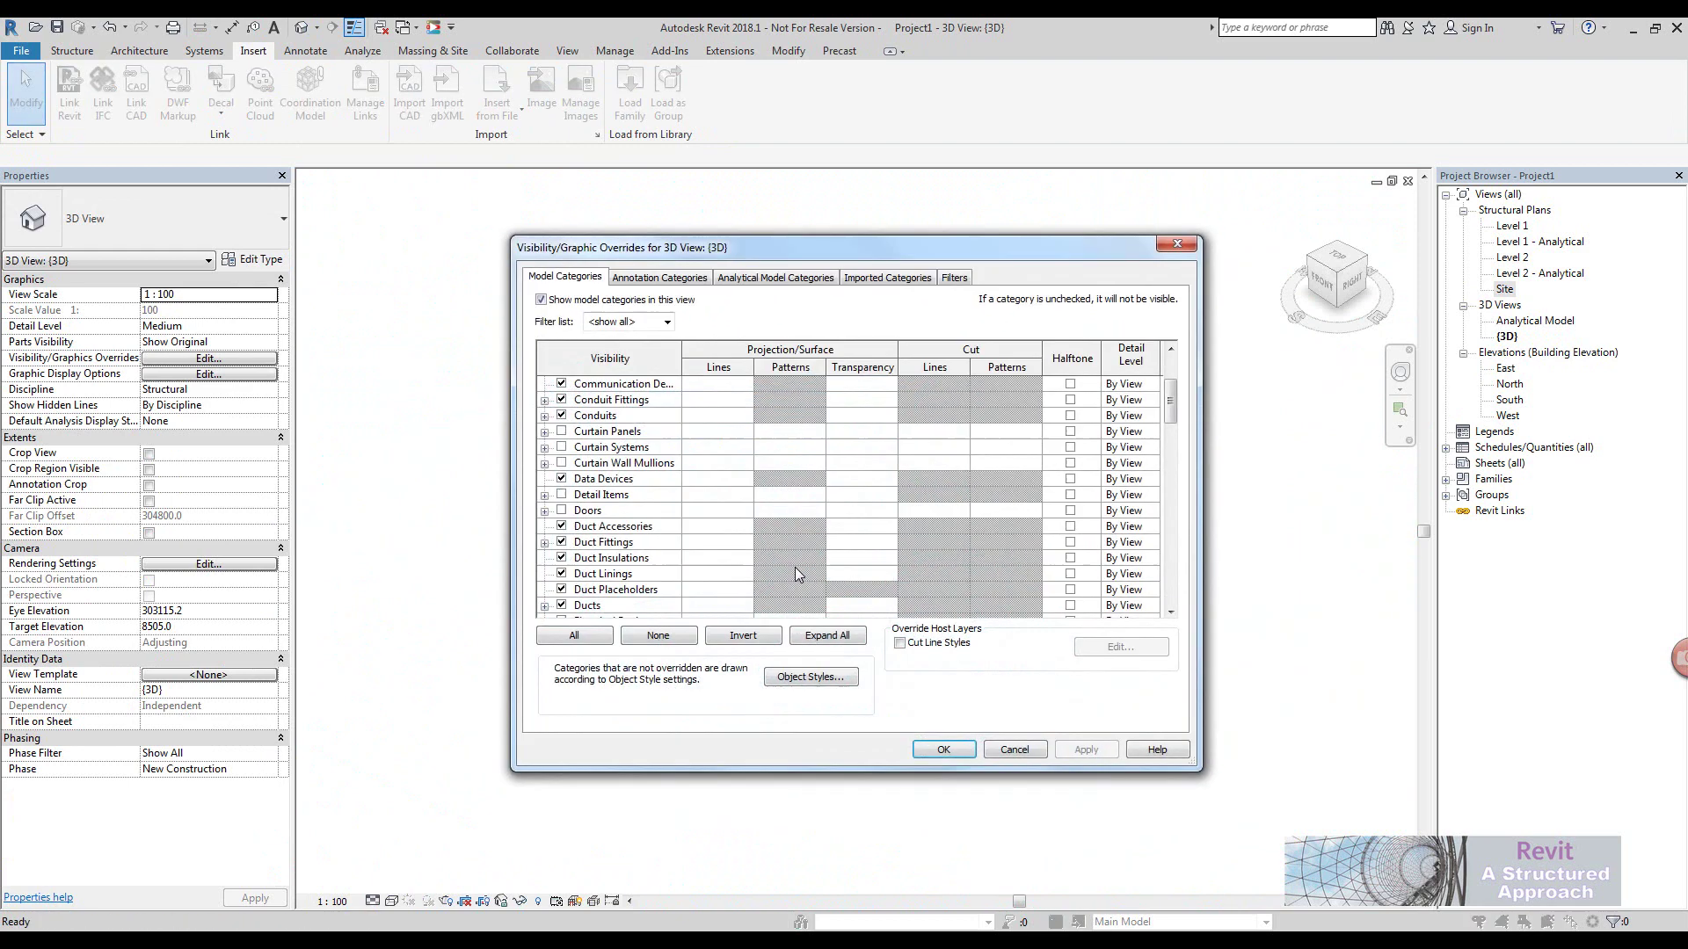
For Topography in the 3D view, show Triangulation Edges and hide Primary Contours and Secondary Contours
scroll(787, 569, down, 8)
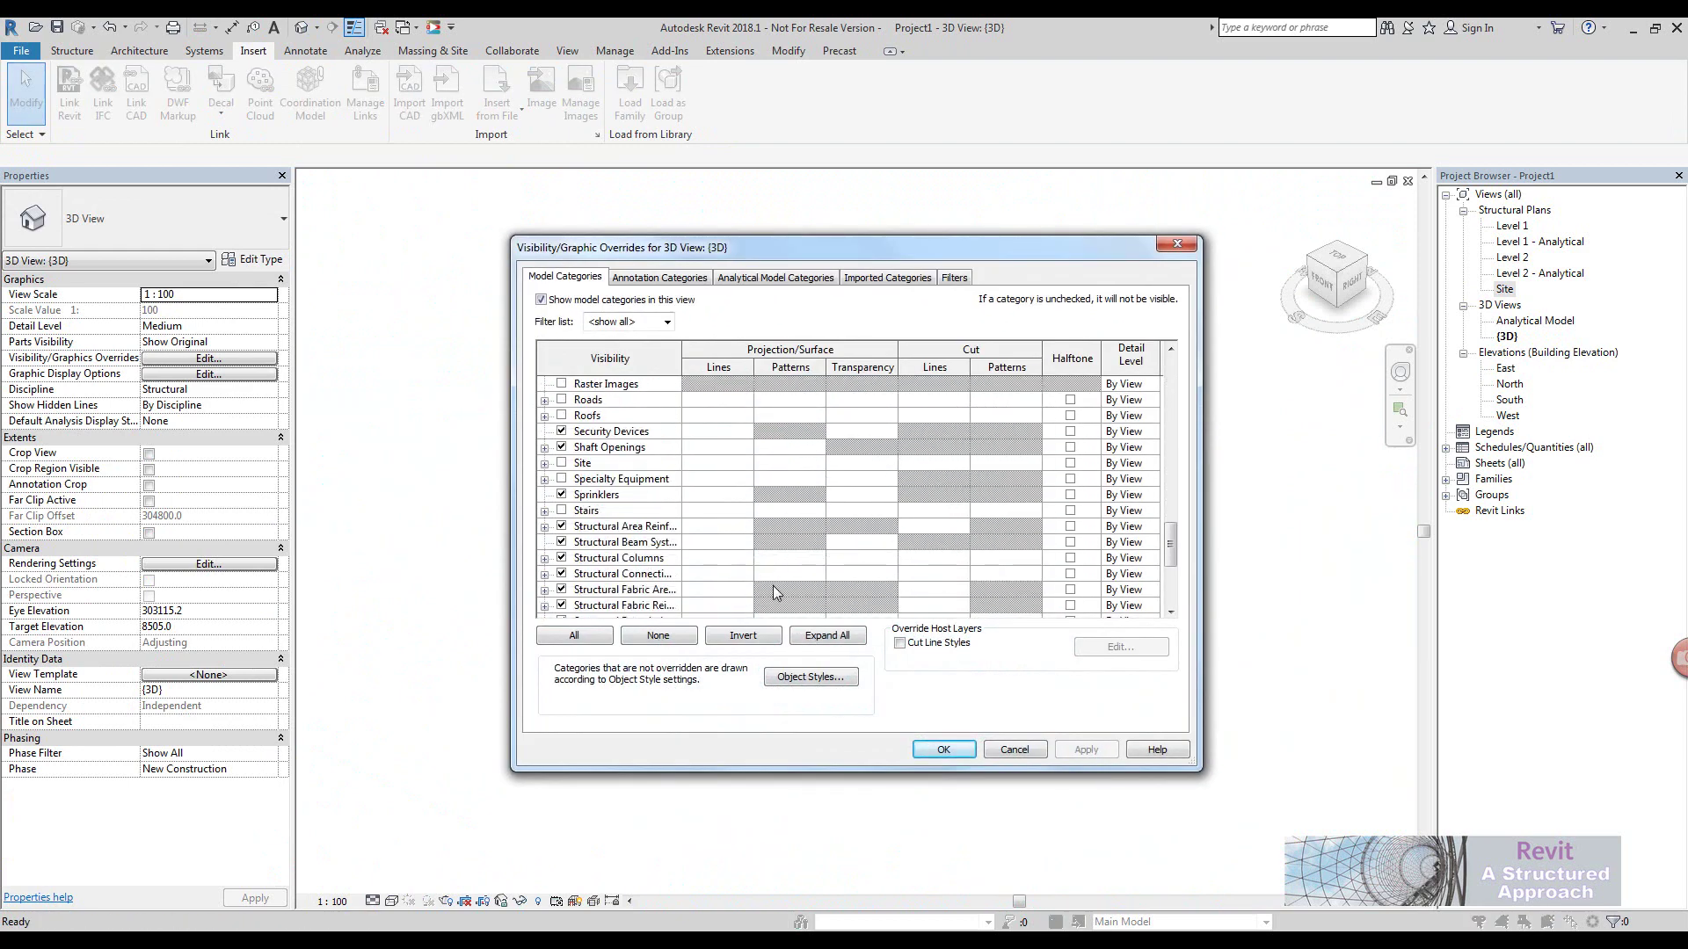
scroll(580, 559, down, 4)
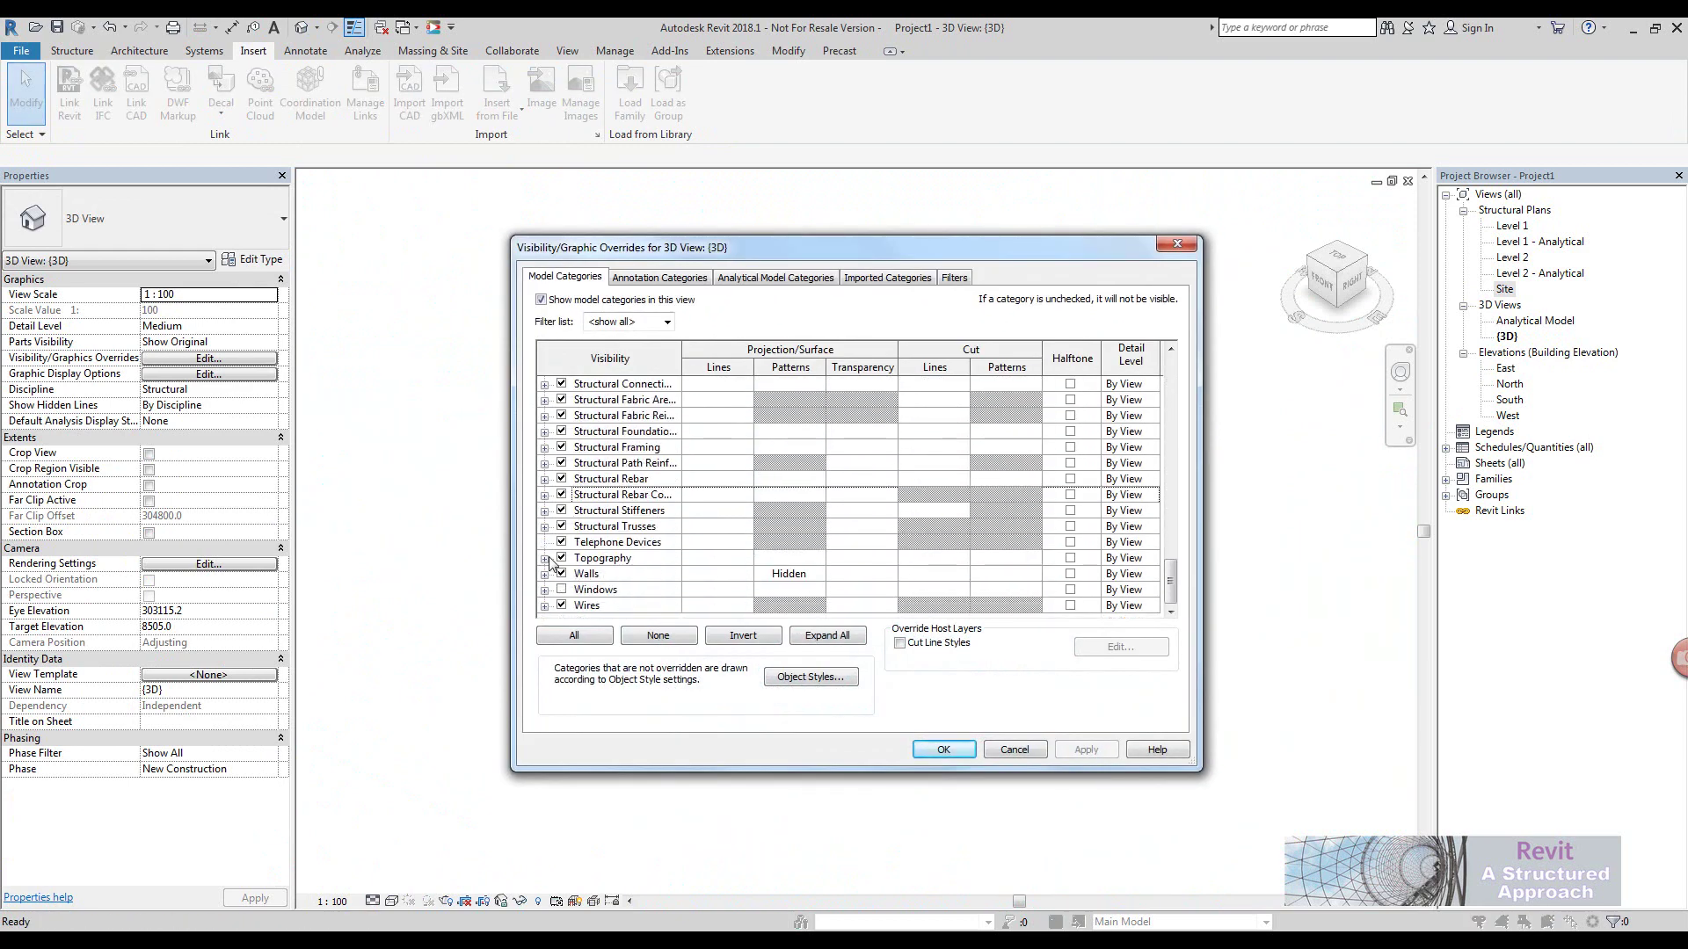
click(545, 559)
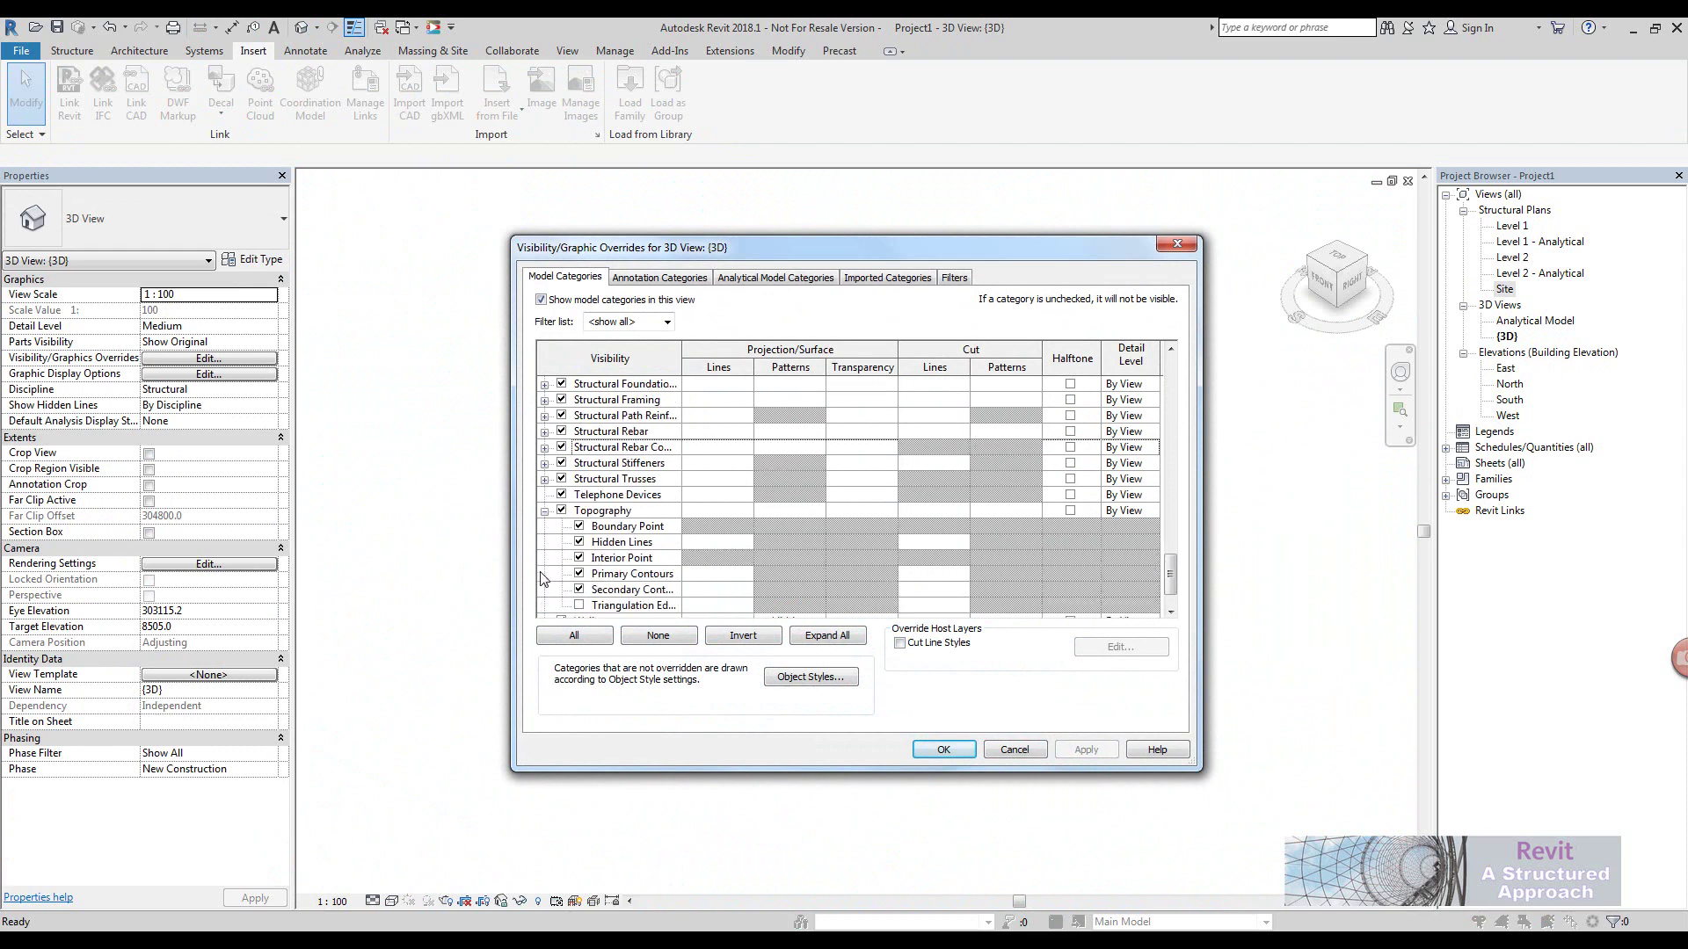
scroll(589, 603, down, 1)
click(598, 590)
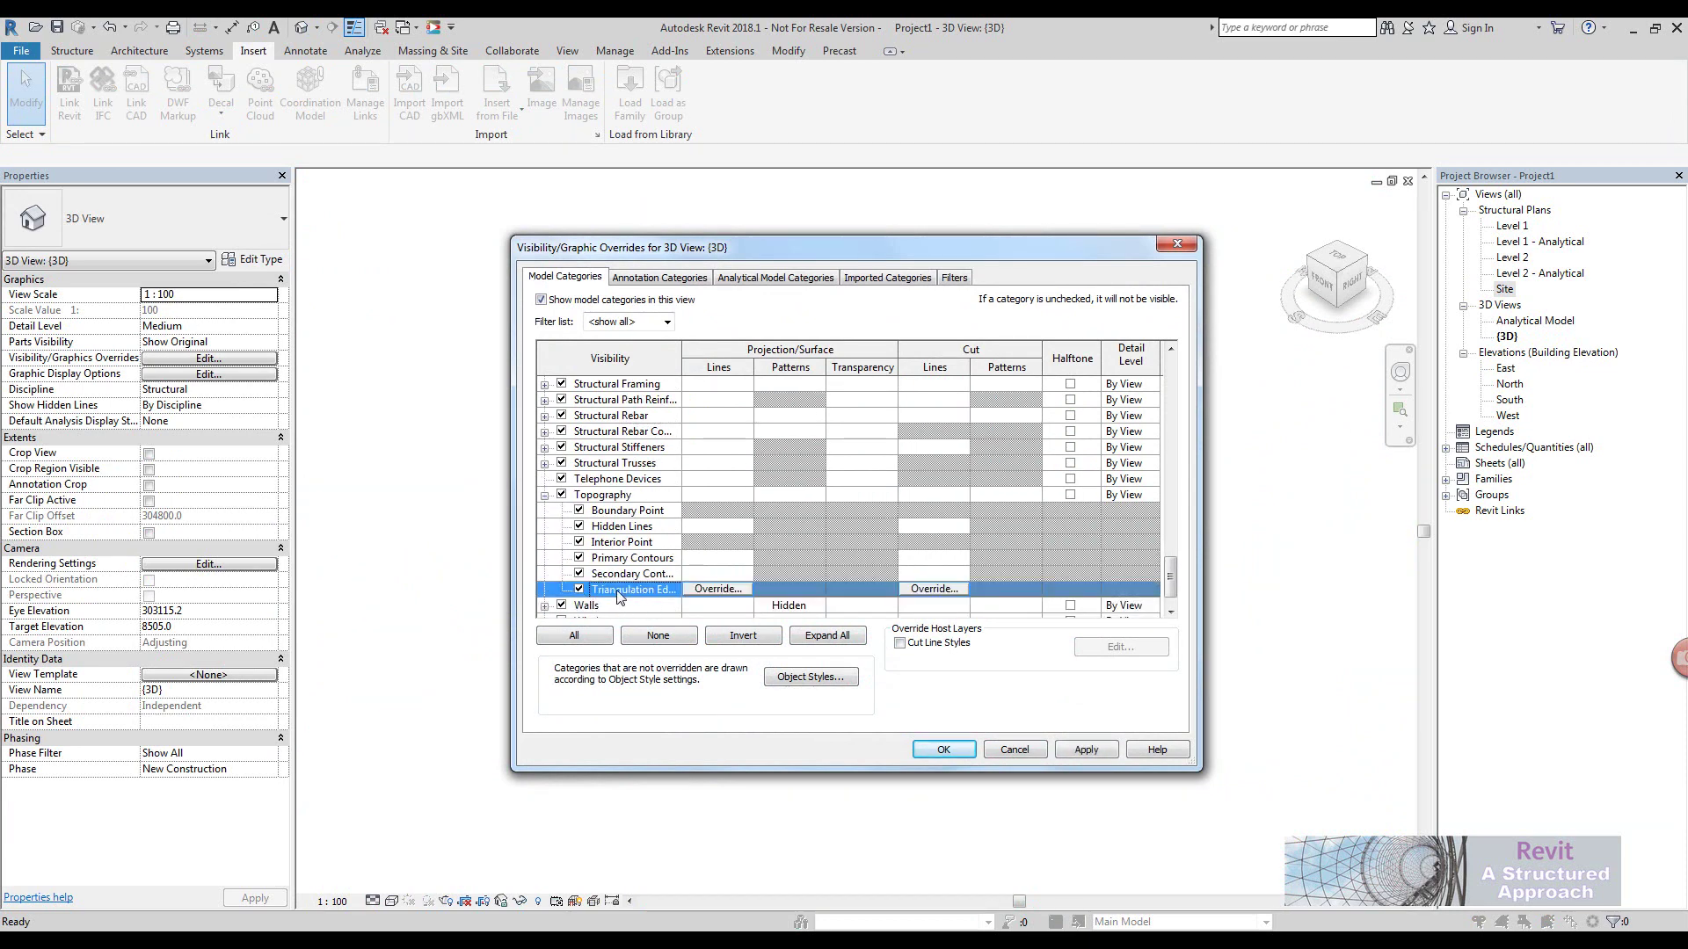
click(579, 574)
click(580, 558)
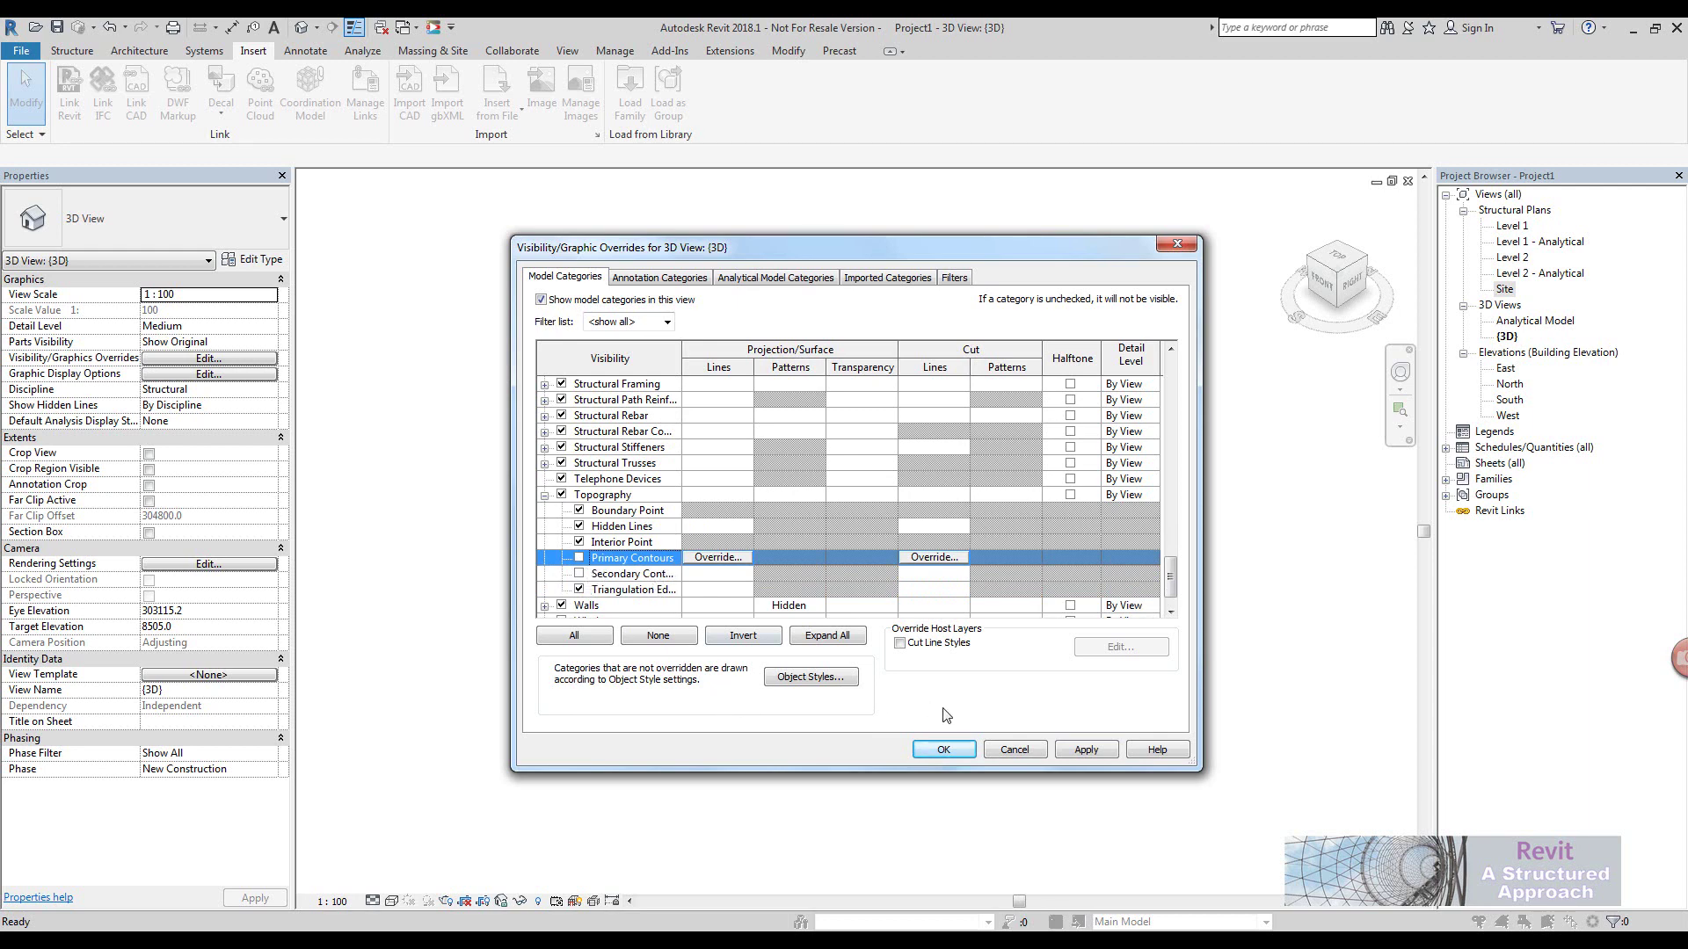
click(955, 758)
scroll(880, 545, up, 5)
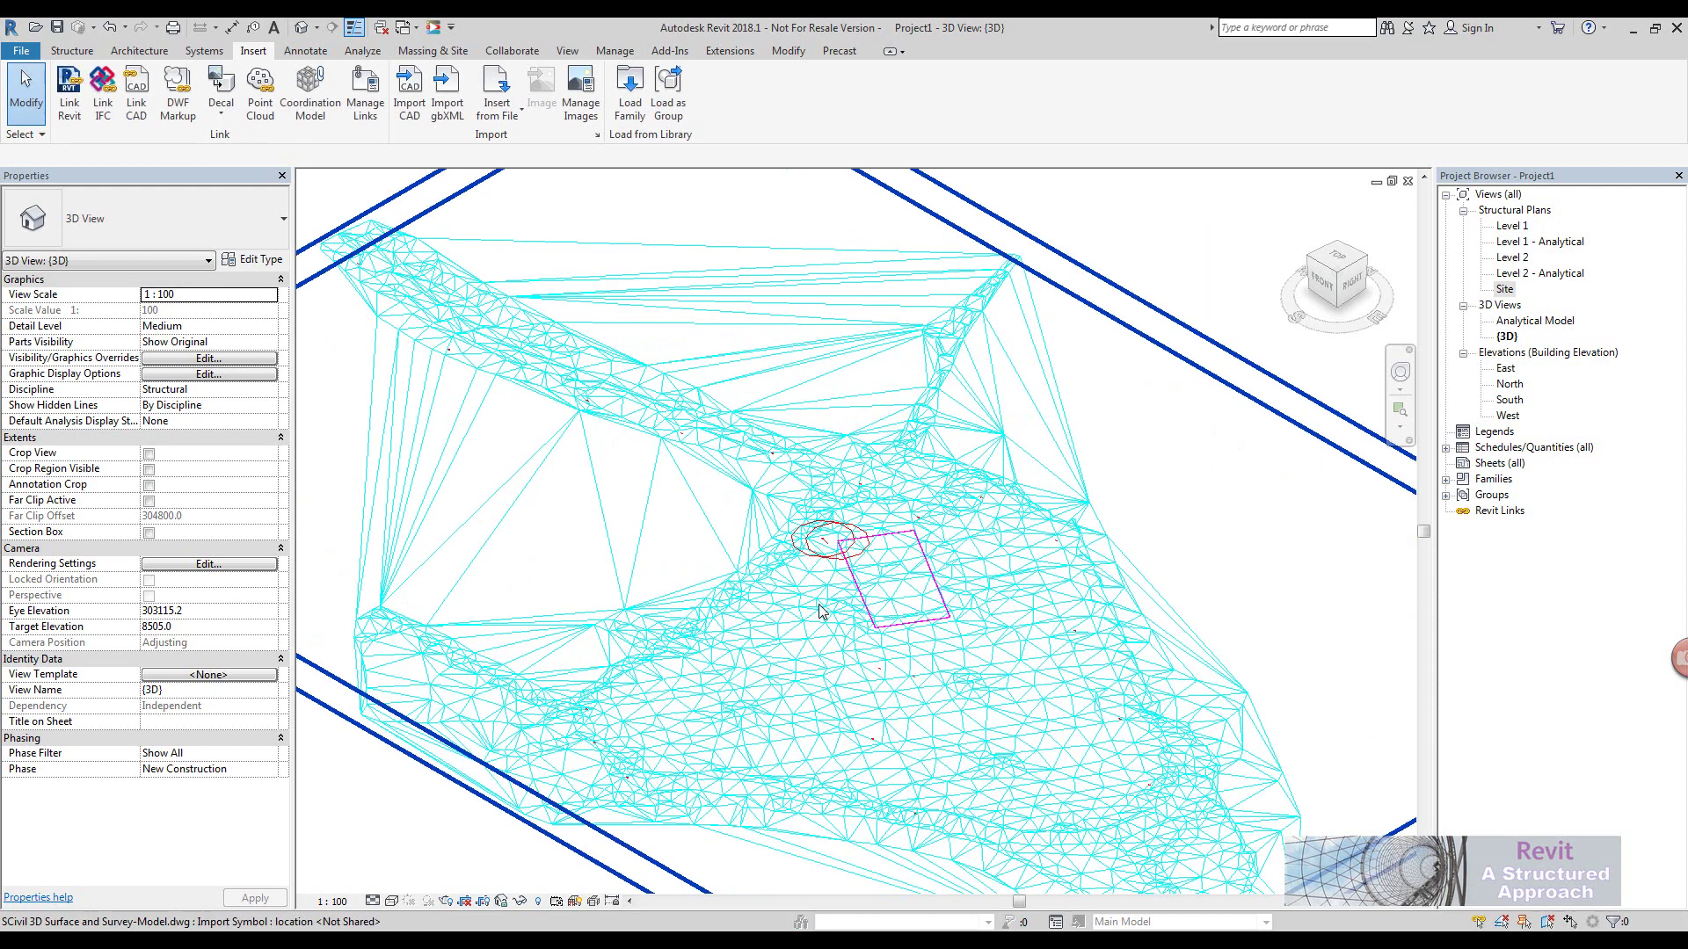
Start a toposurface from an import instance, picking the linked survey drawing as its source
click(433, 51)
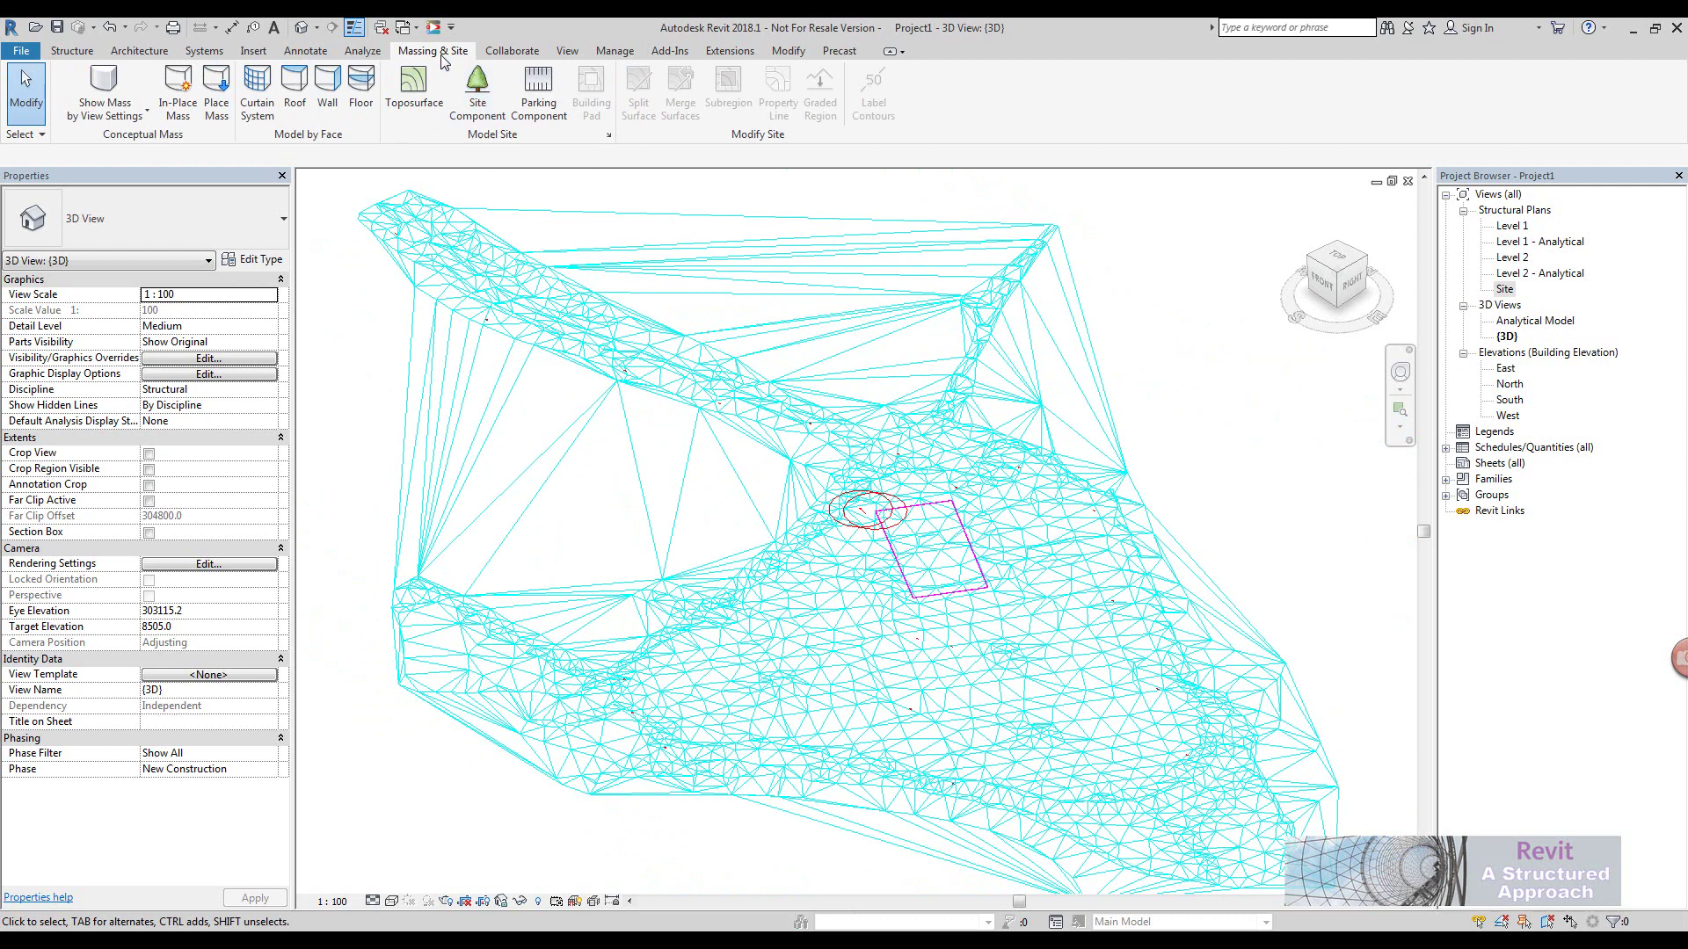
click(413, 85)
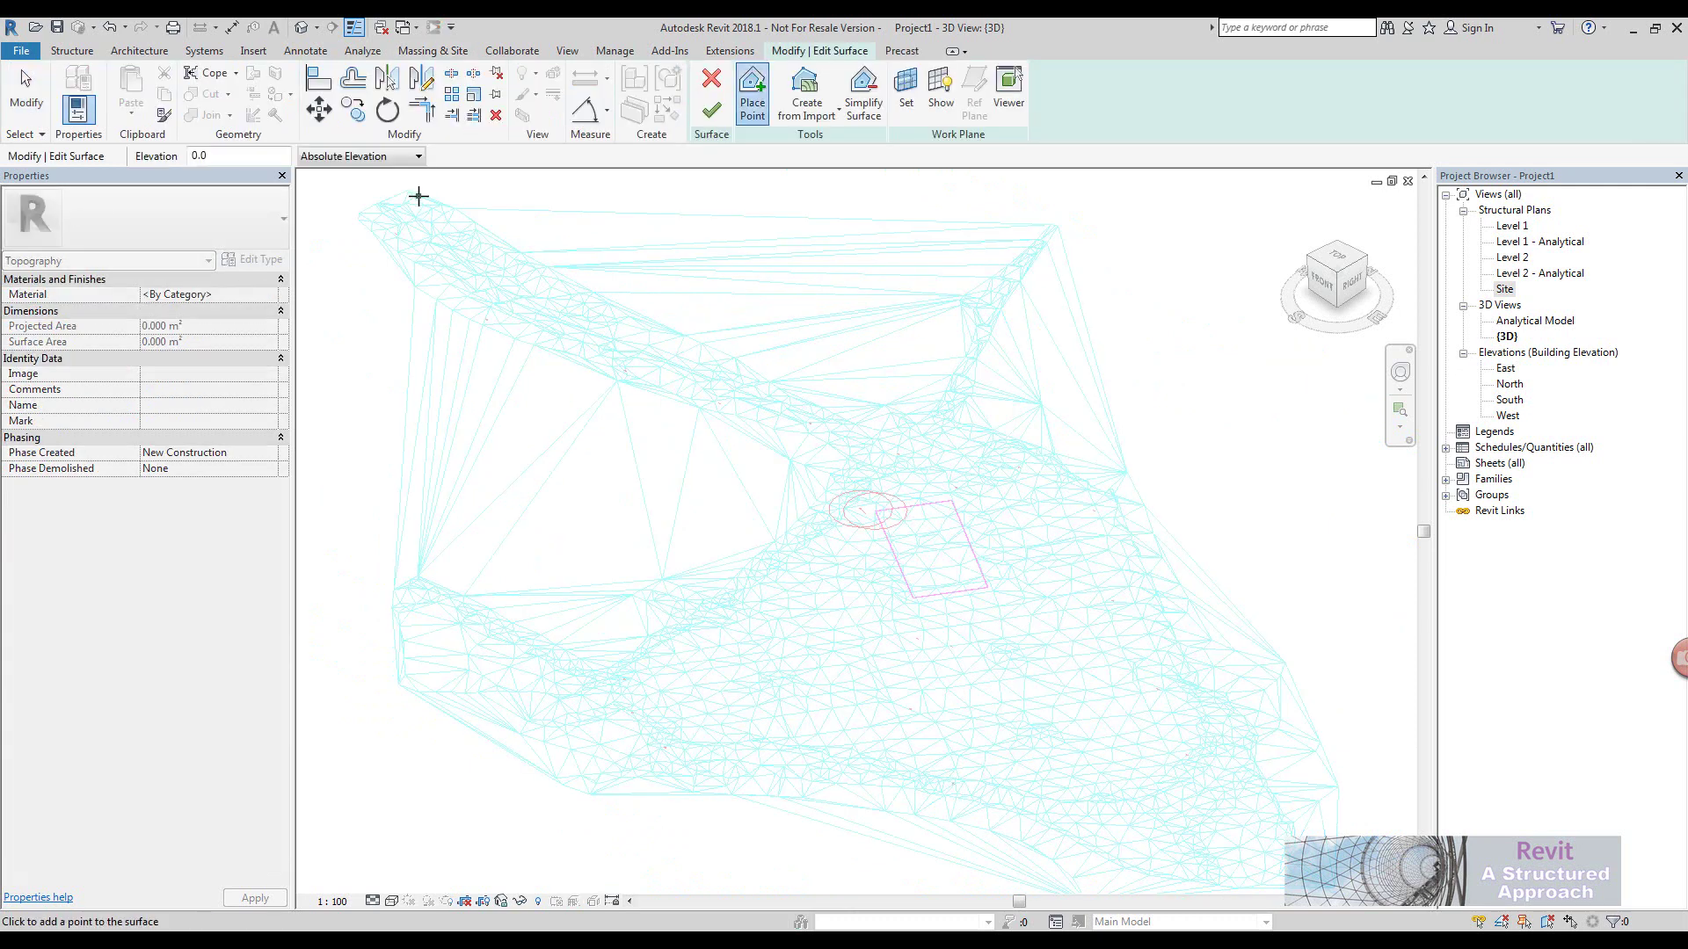
click(806, 101)
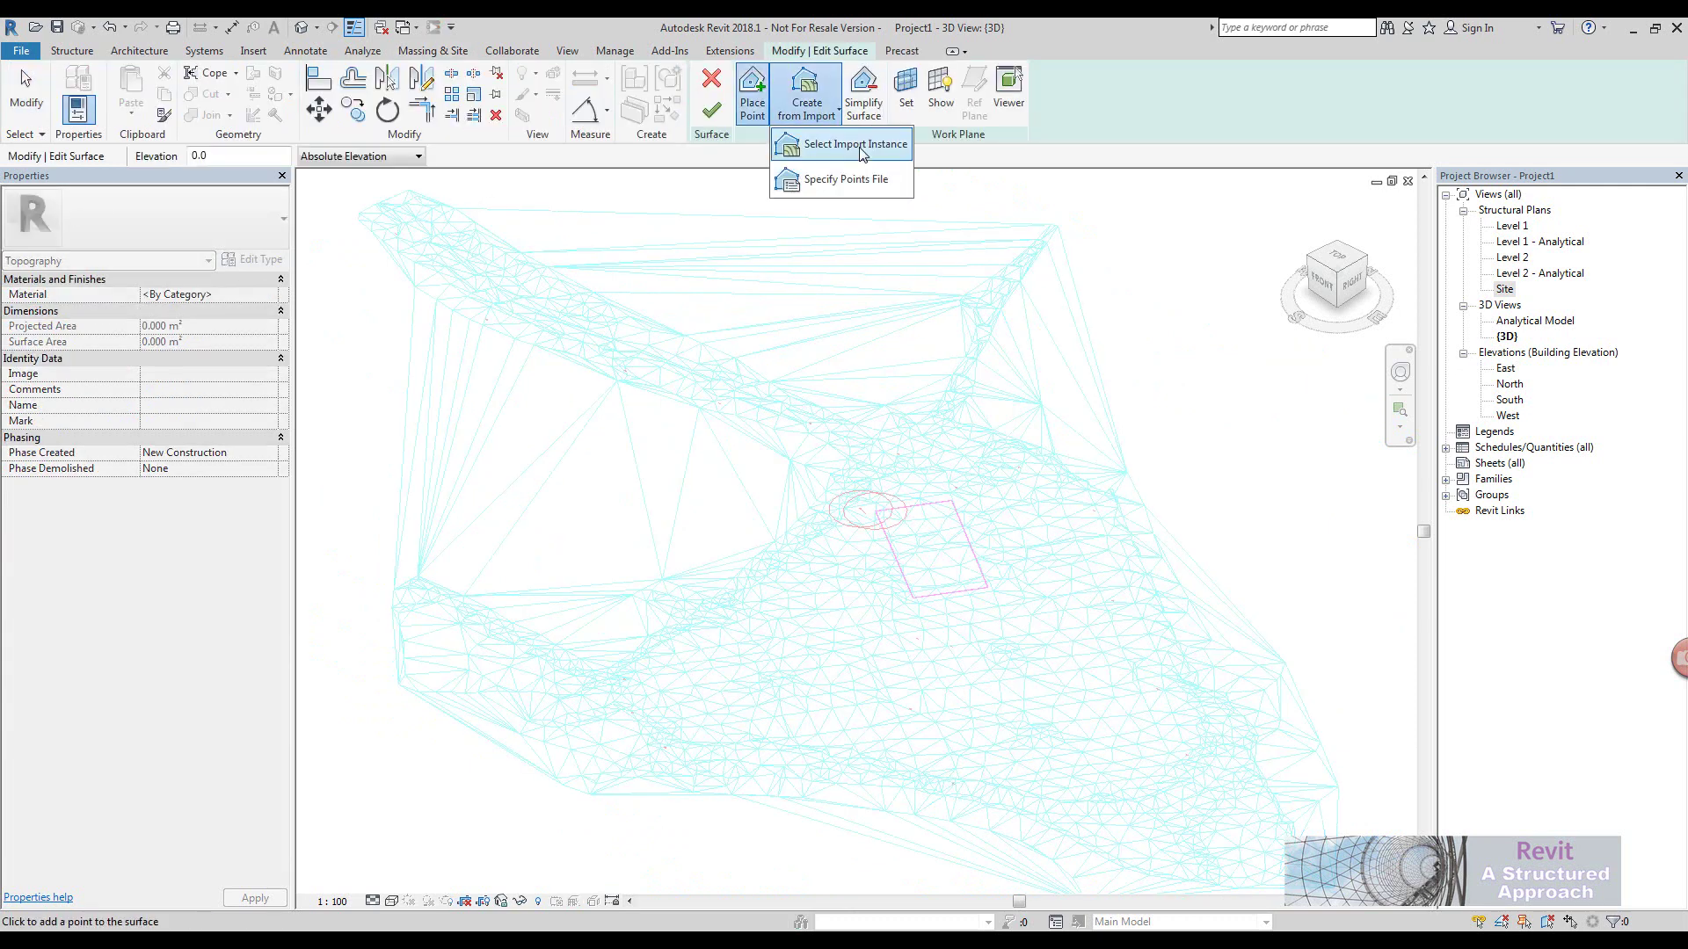
click(860, 150)
click(956, 459)
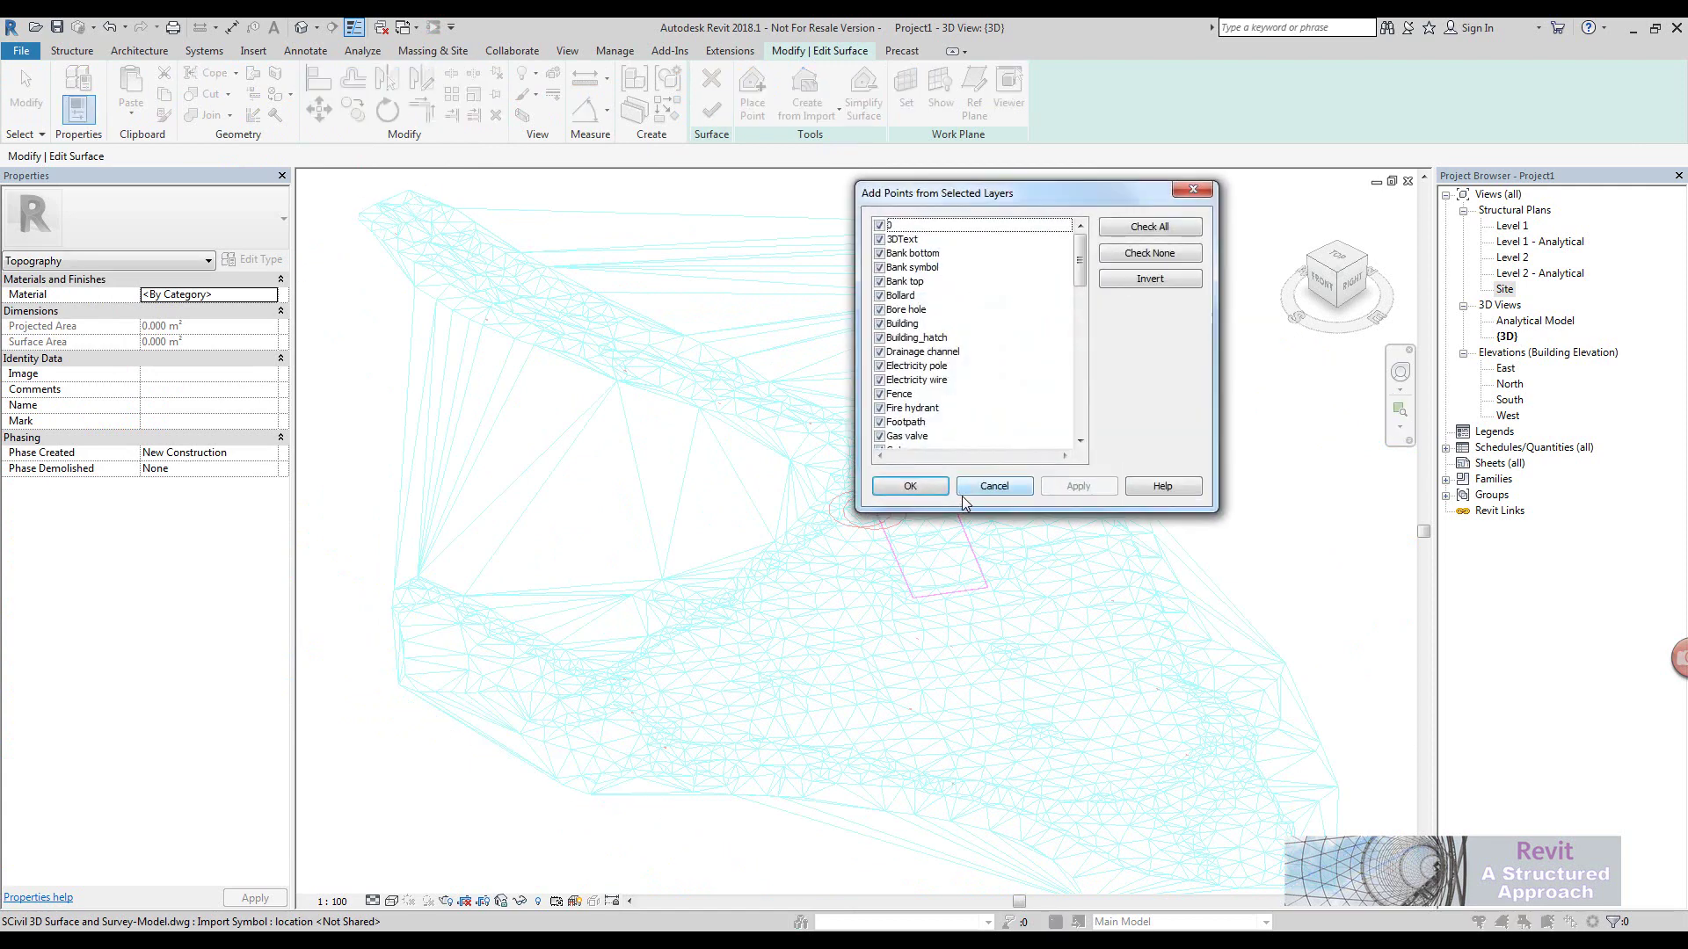
Try to add the toposurface points from the Surface layer only, with all other layers excluded
click(1167, 258)
drag(1084, 276, 1085, 377)
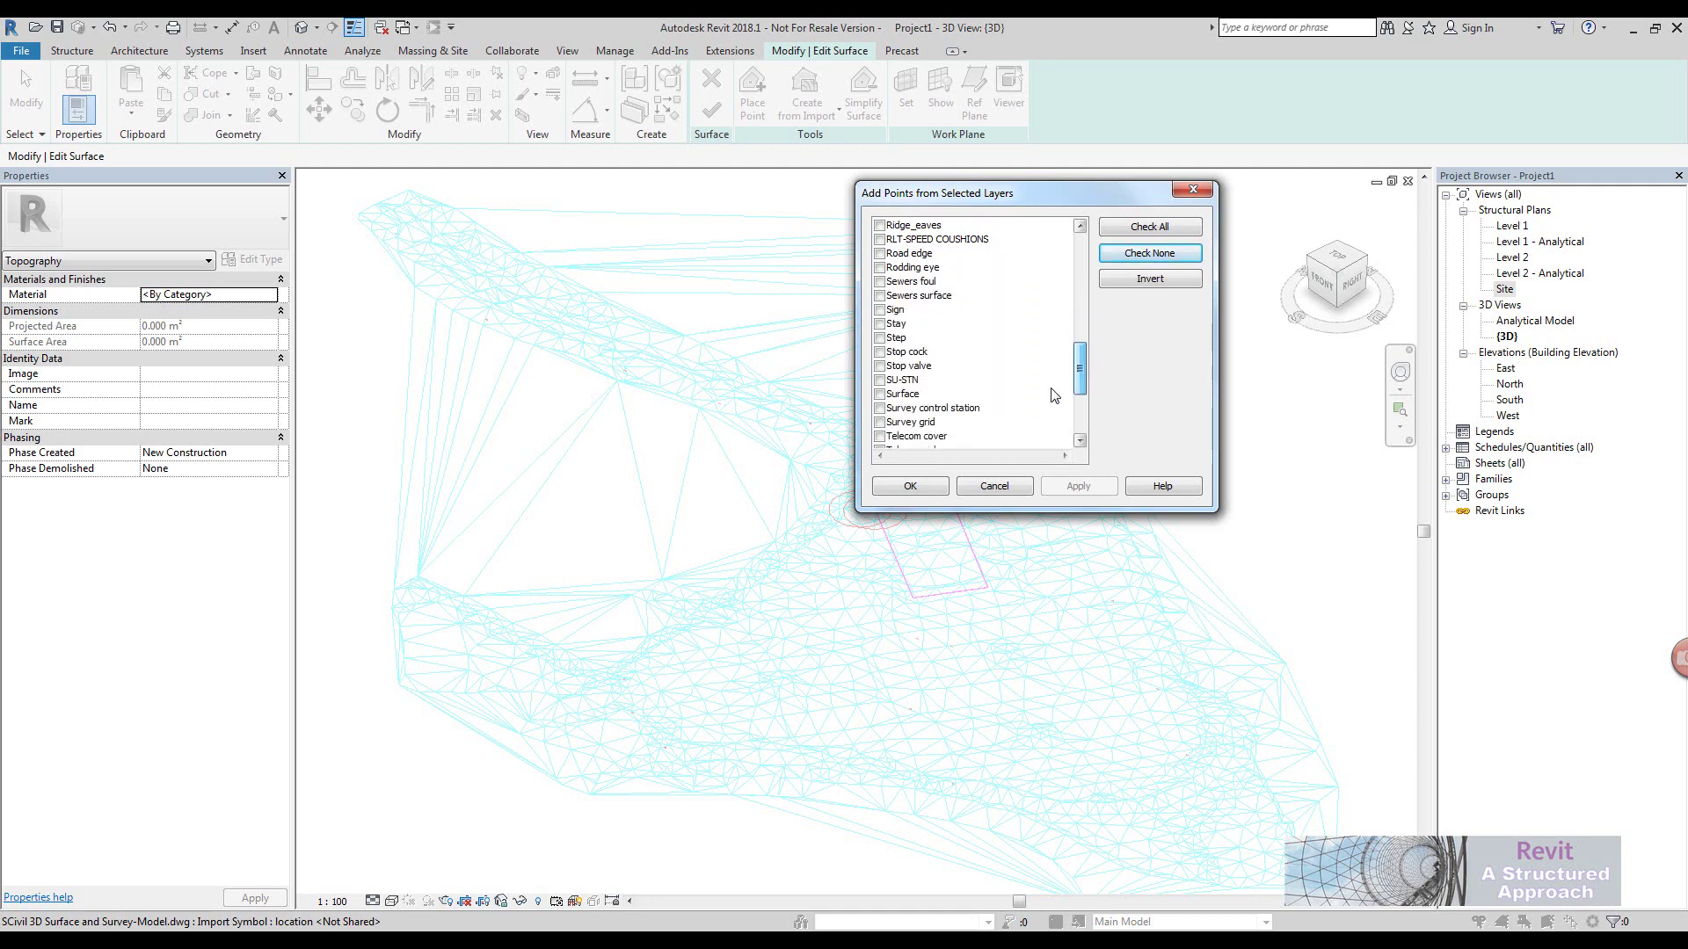
click(879, 394)
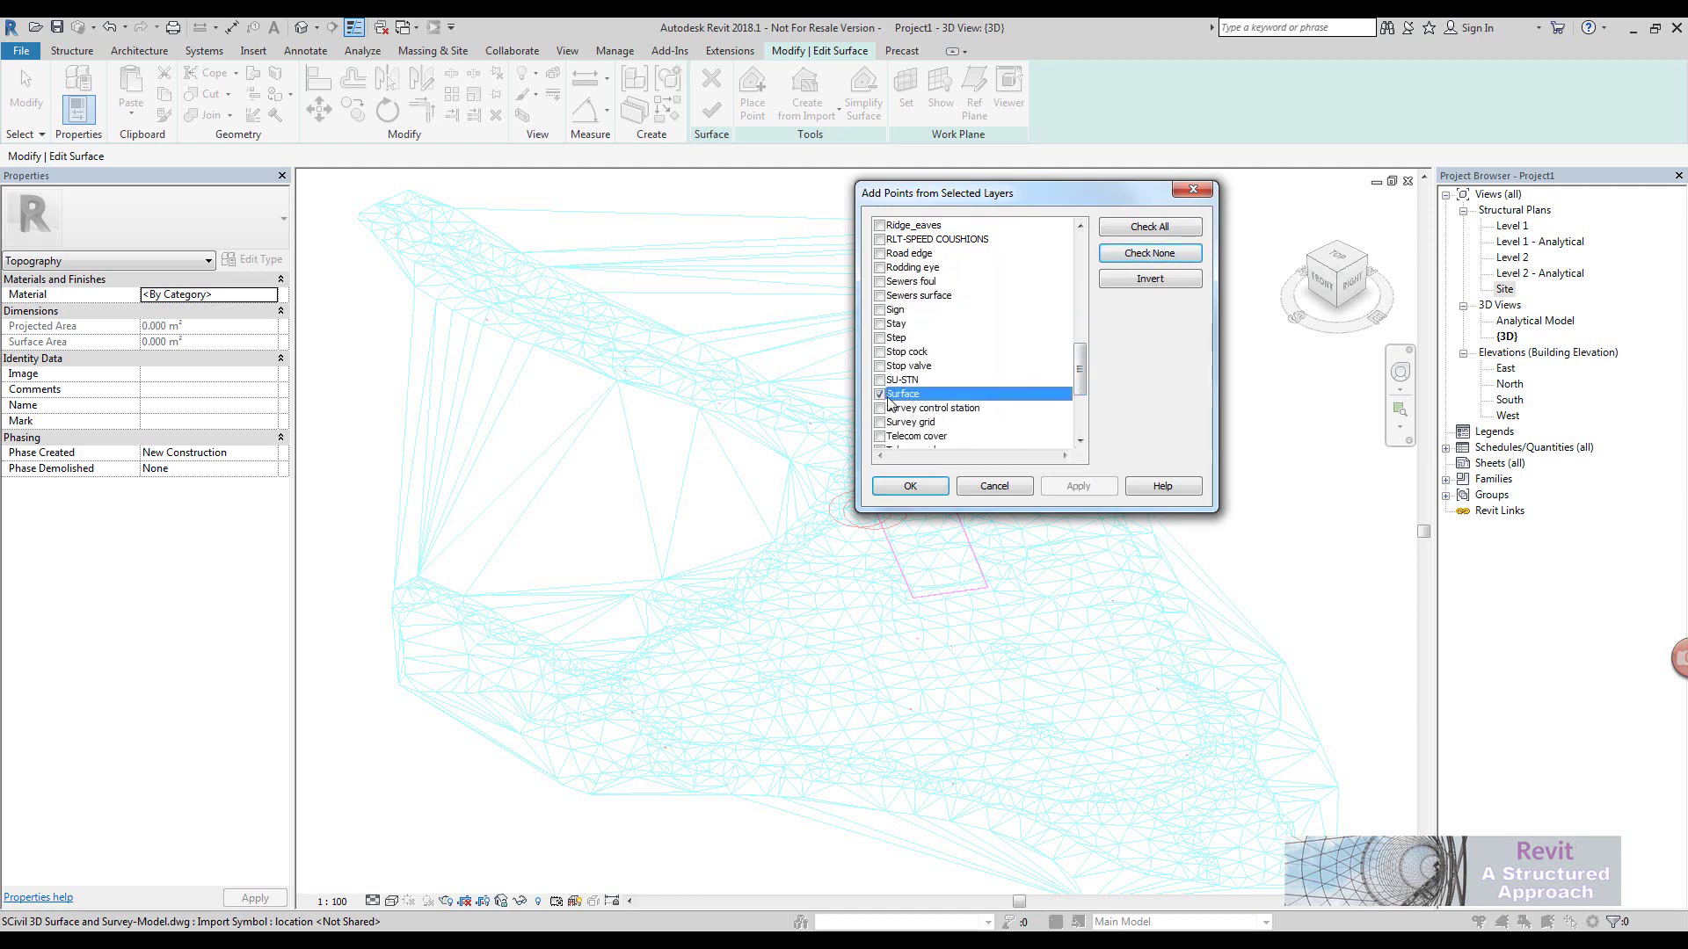
click(927, 484)
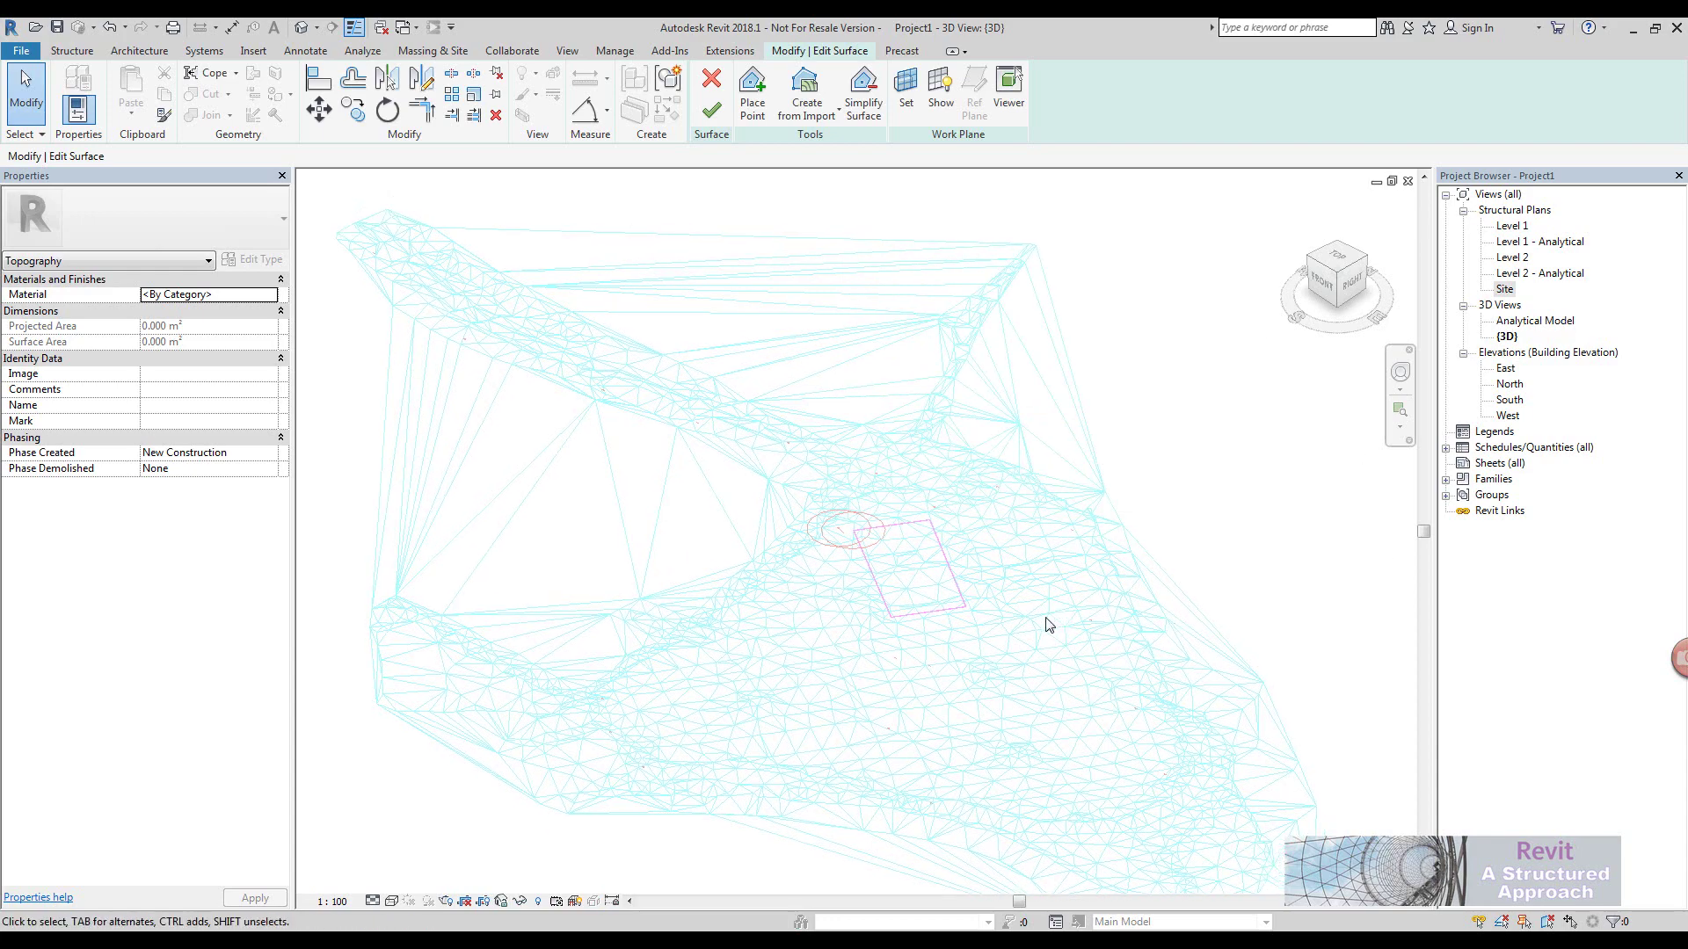
scroll(888, 563, up, 7)
scroll(895, 584, down, 4)
scroll(850, 499, down, 2)
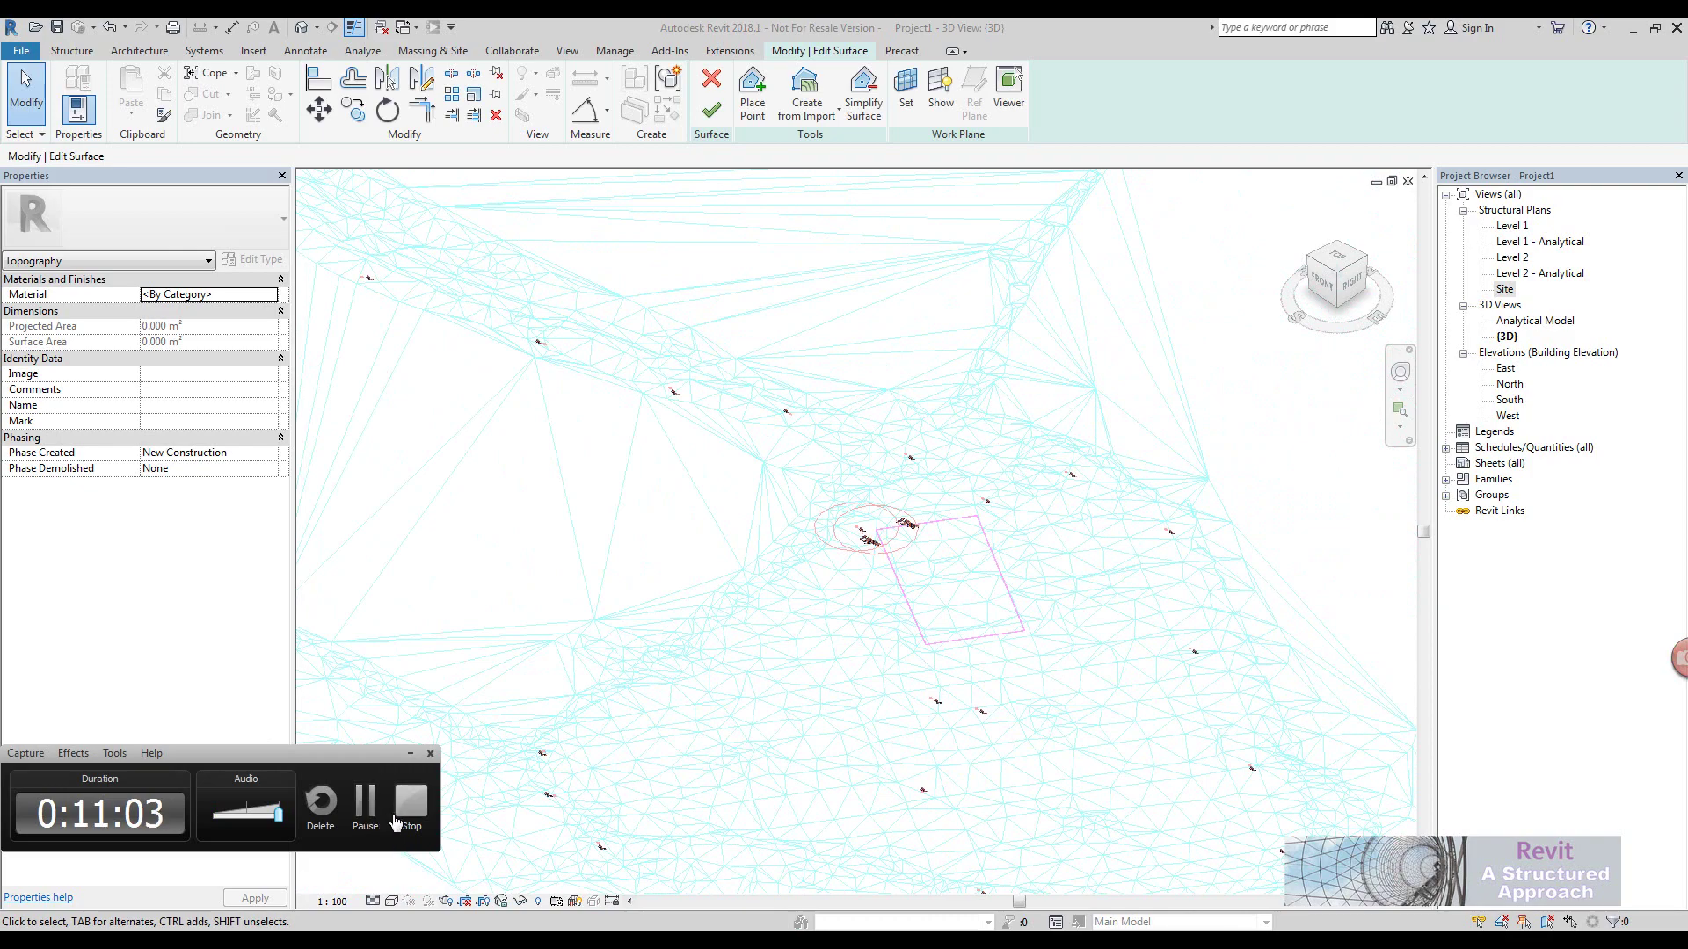
click(367, 824)
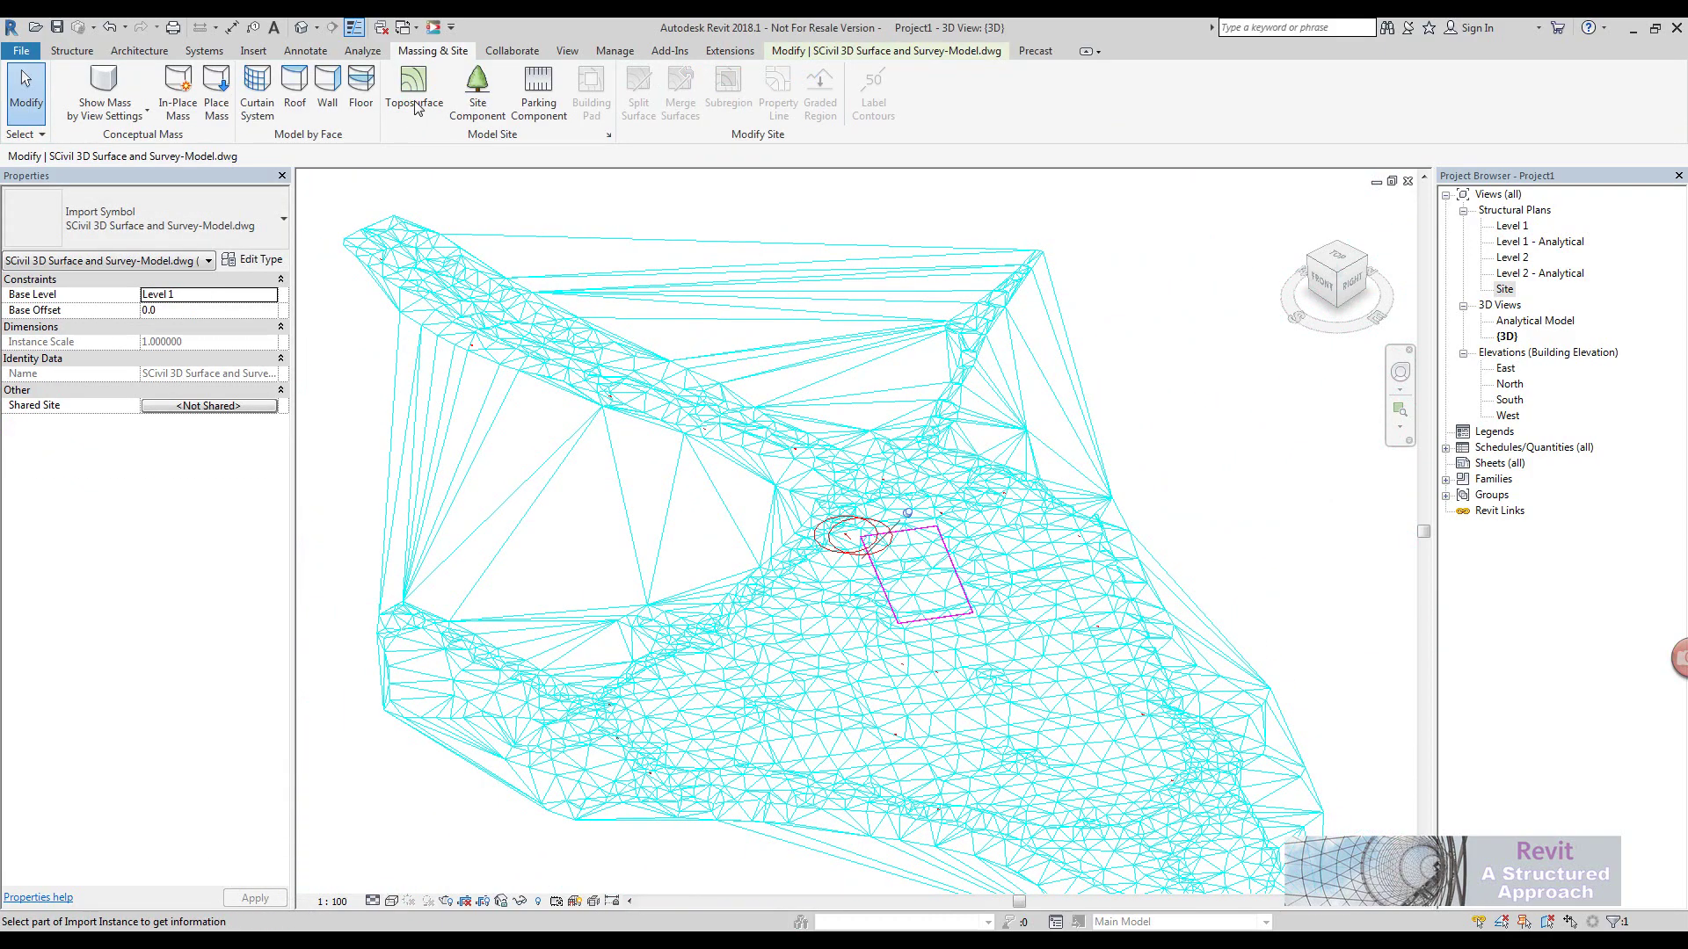
Start a new toposurface from an import instance, using the linked survey drawing again as its source
click(416, 85)
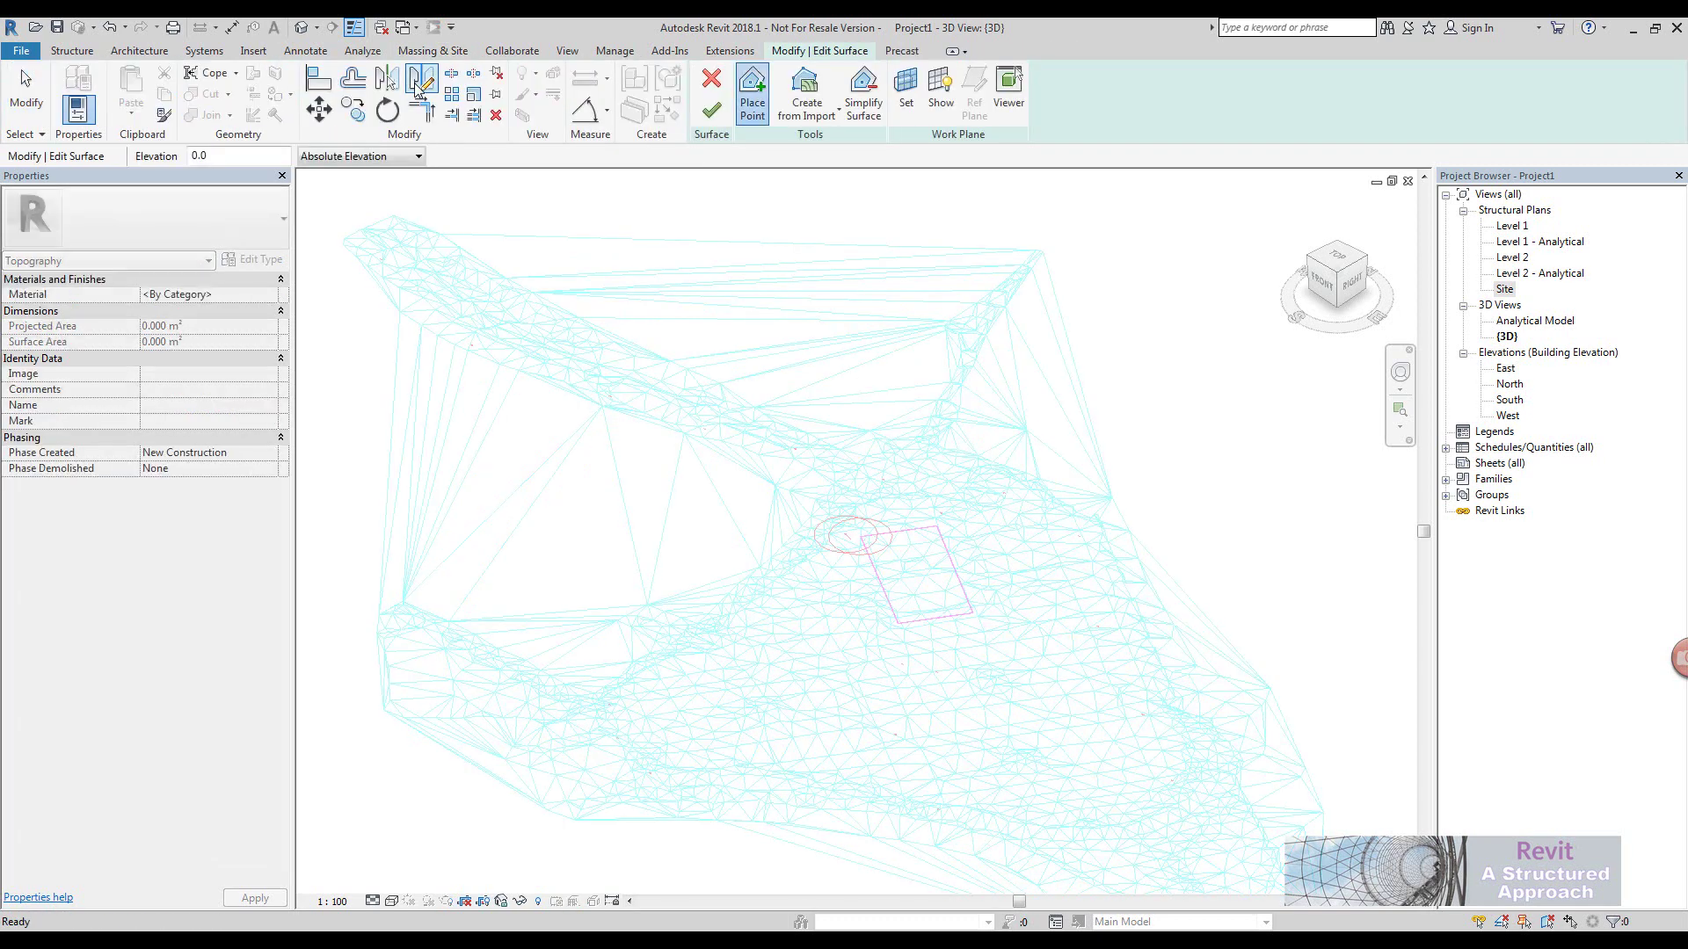
click(813, 114)
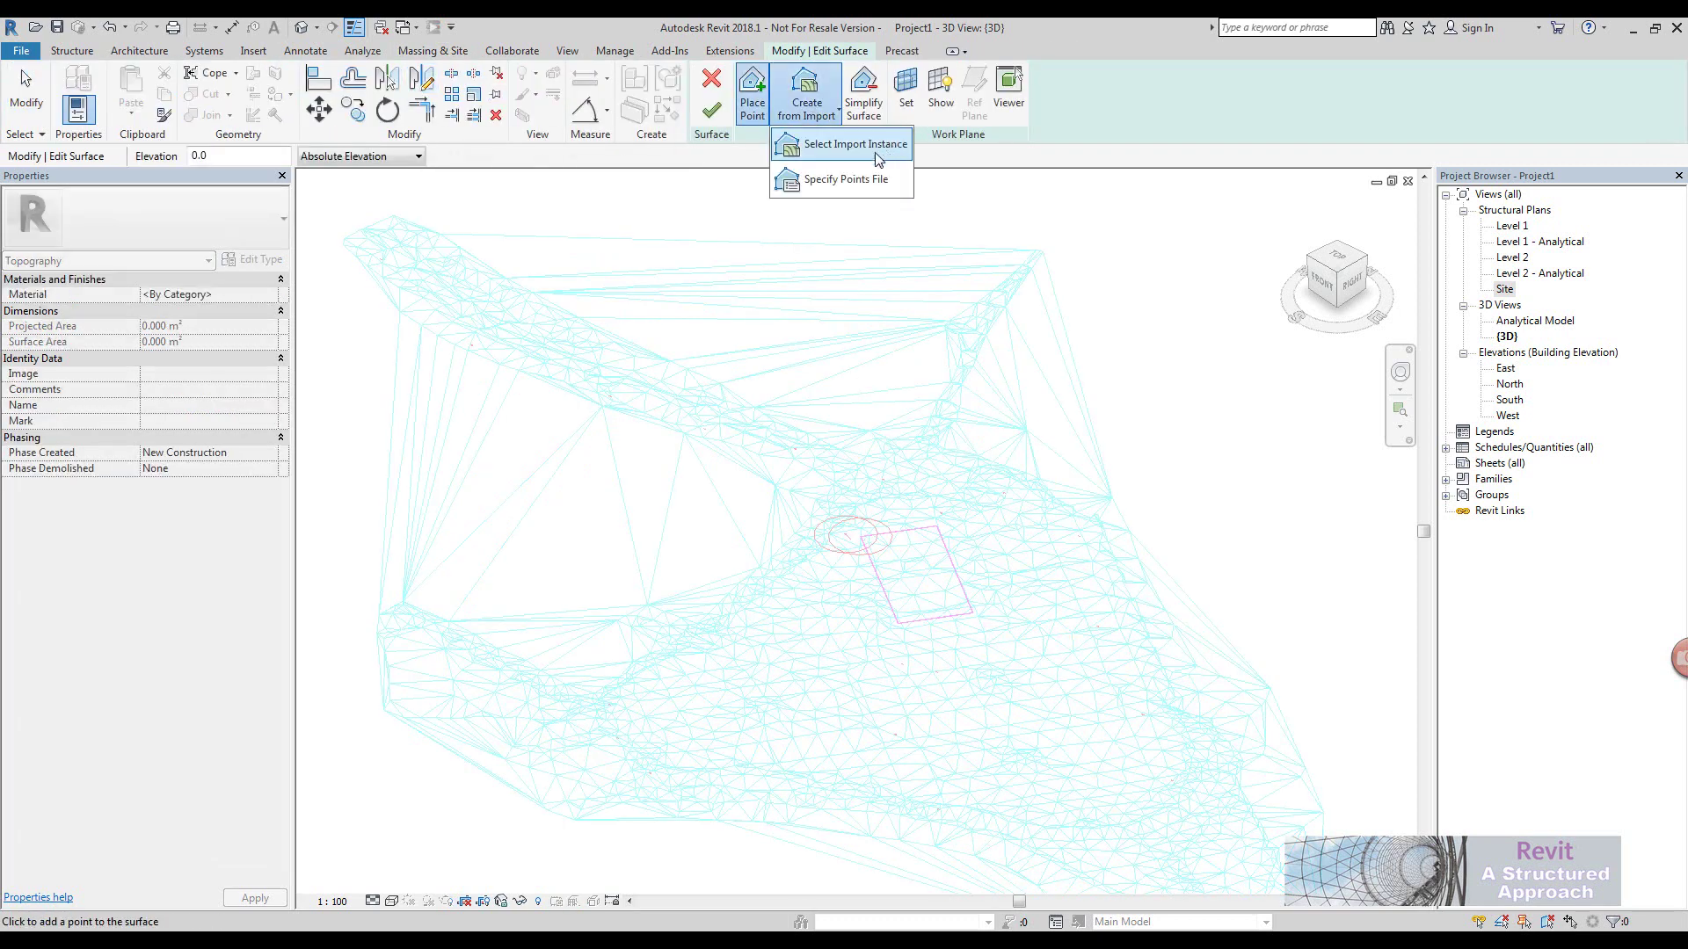
click(849, 145)
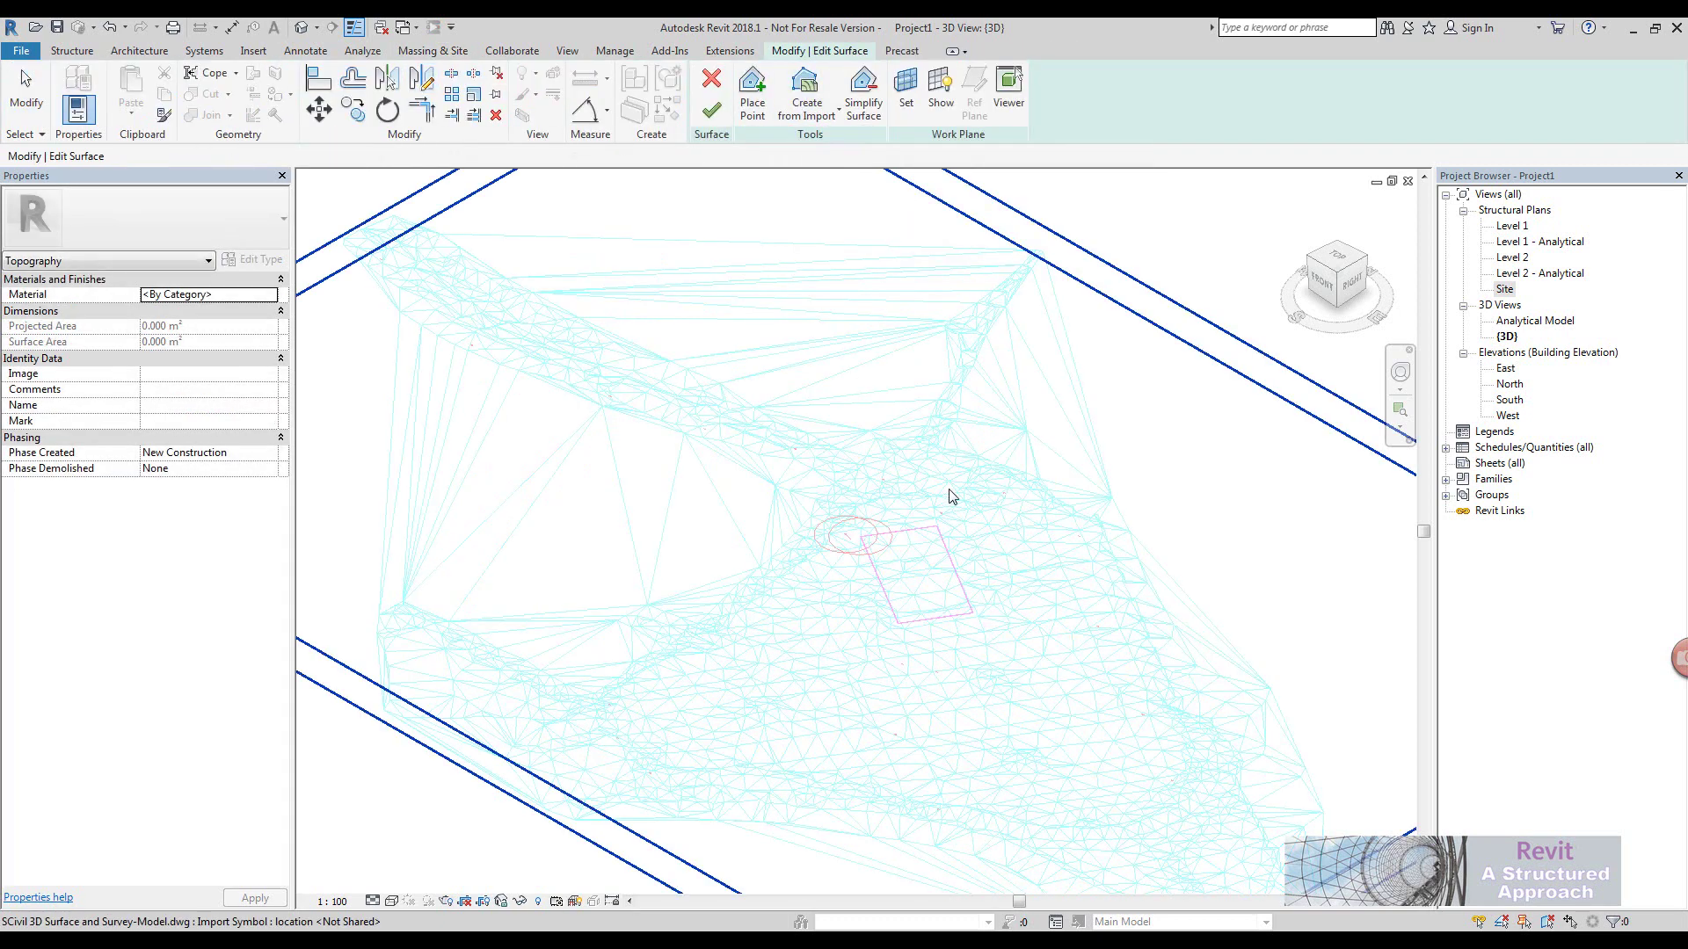
click(962, 518)
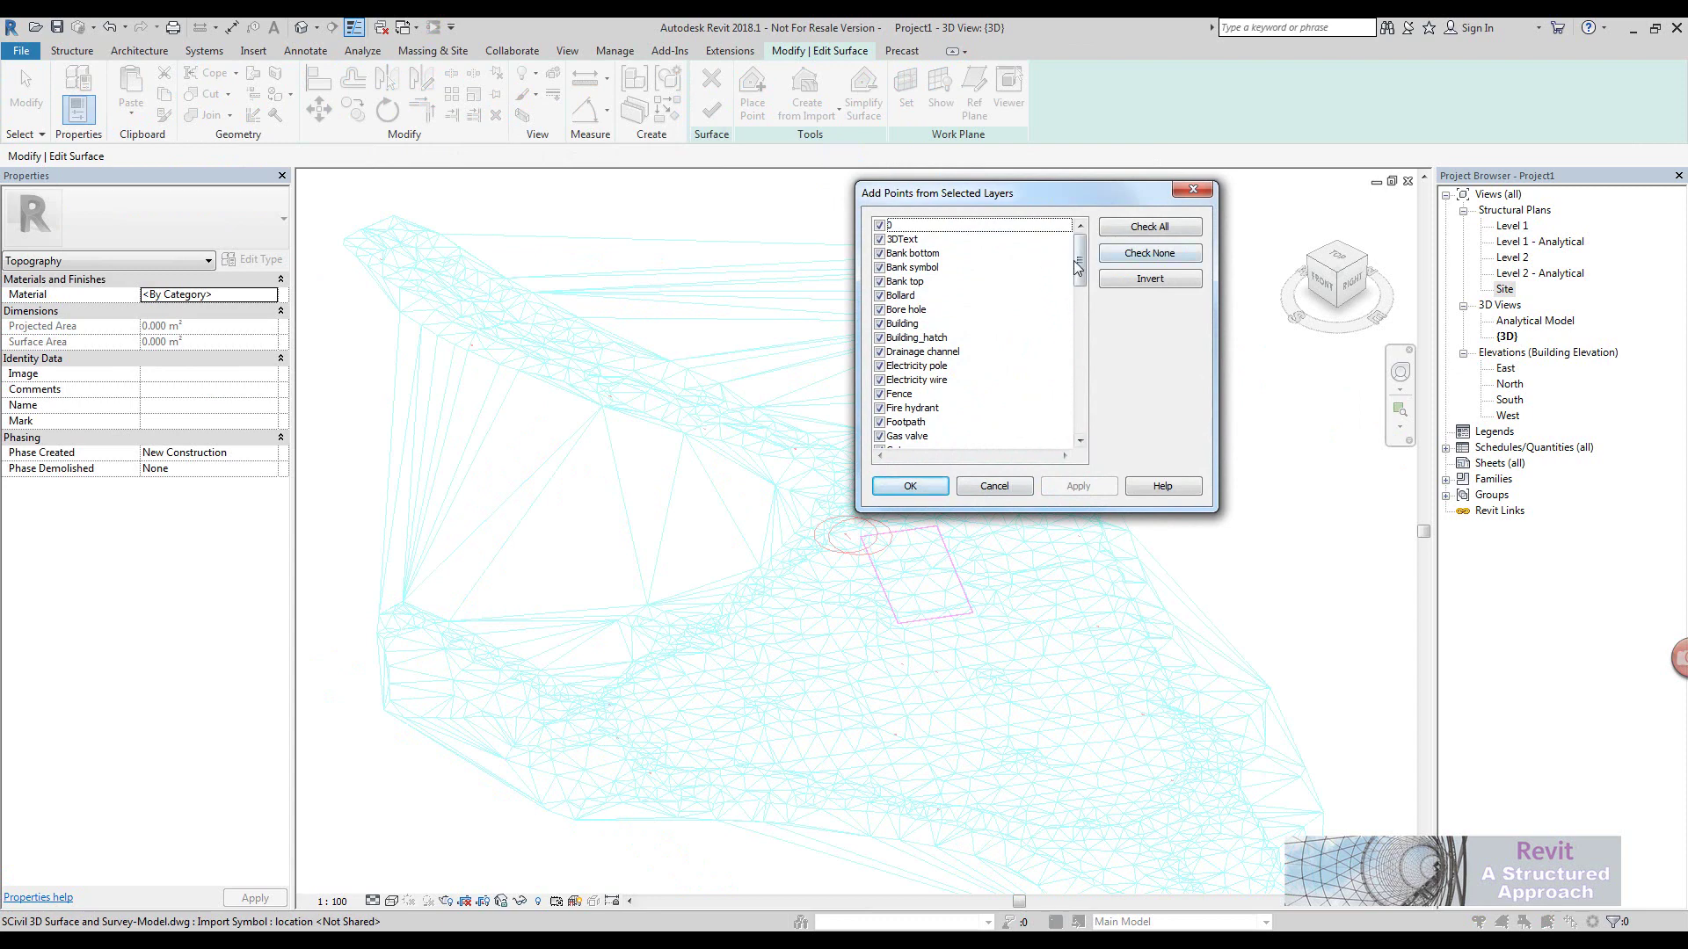
Add the toposurface points from the SU-STN layer with all other layers excluded, and finish the surface
drag(1081, 265, 1083, 371)
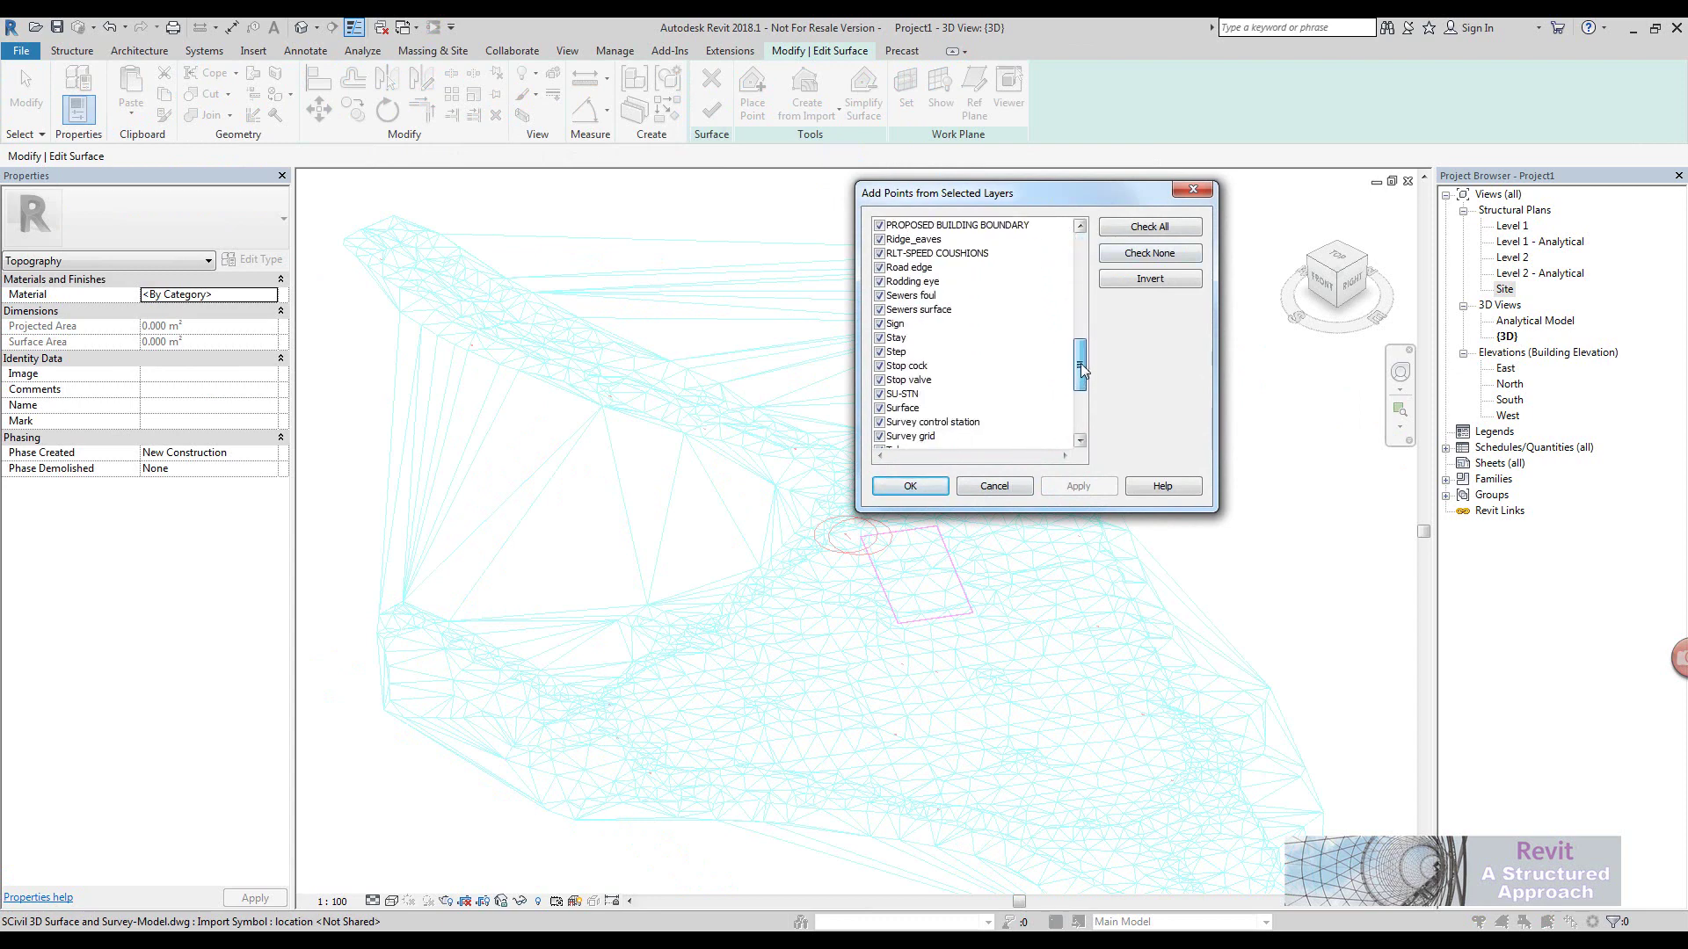
click(1143, 254)
click(882, 395)
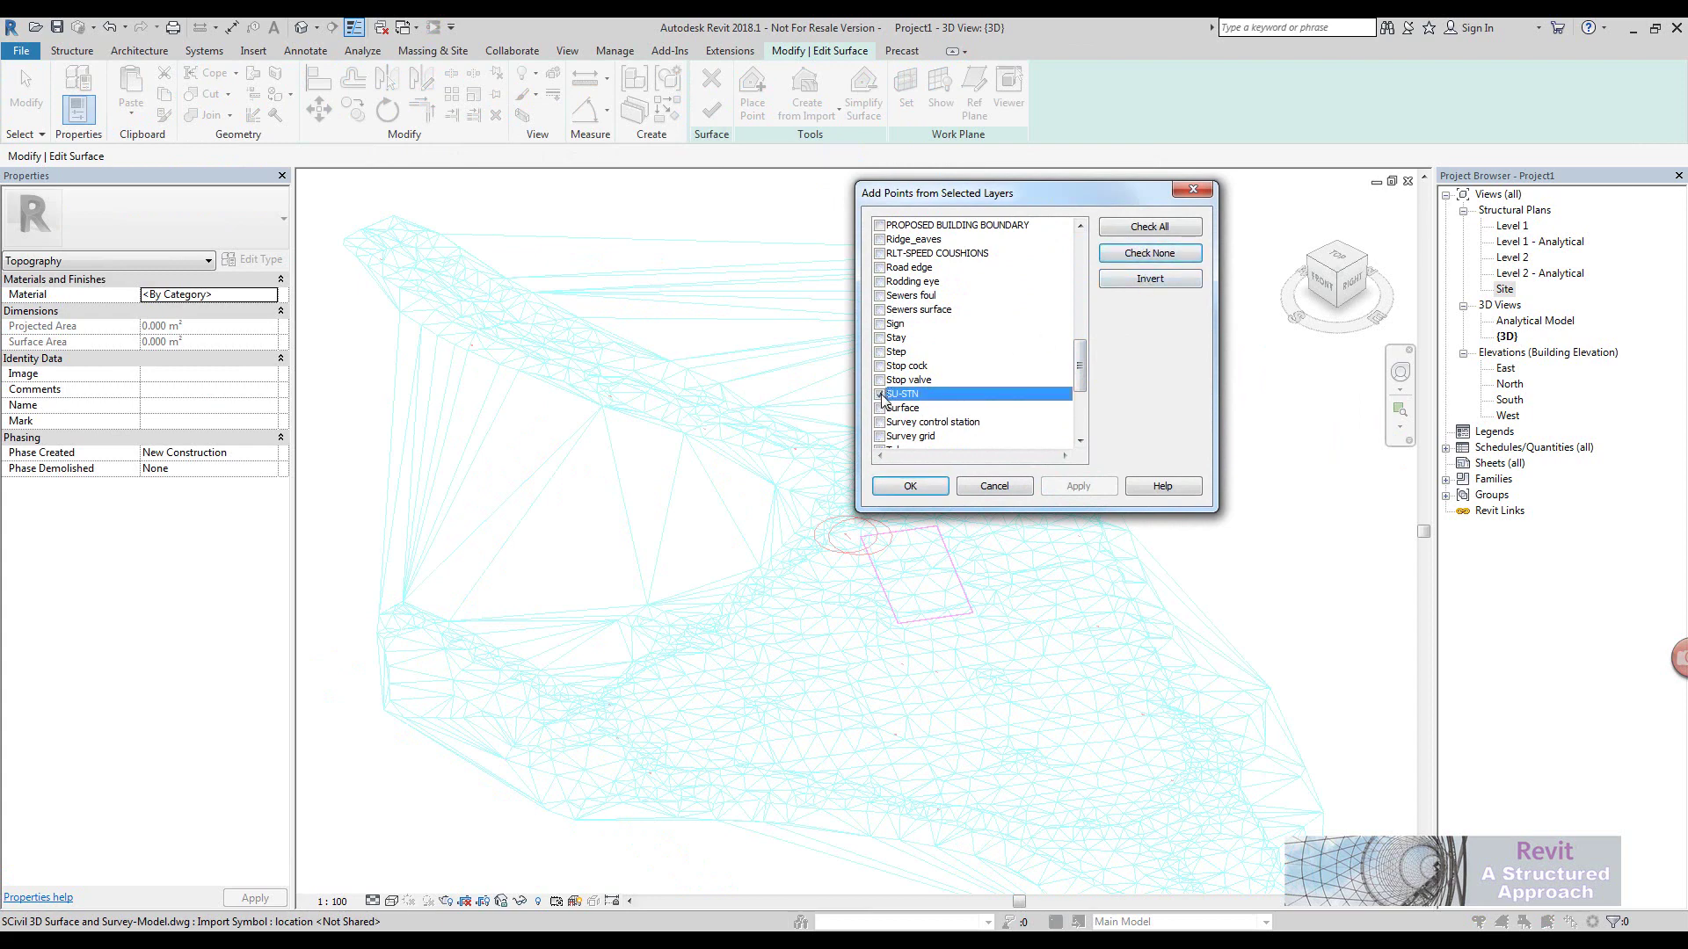
click(915, 486)
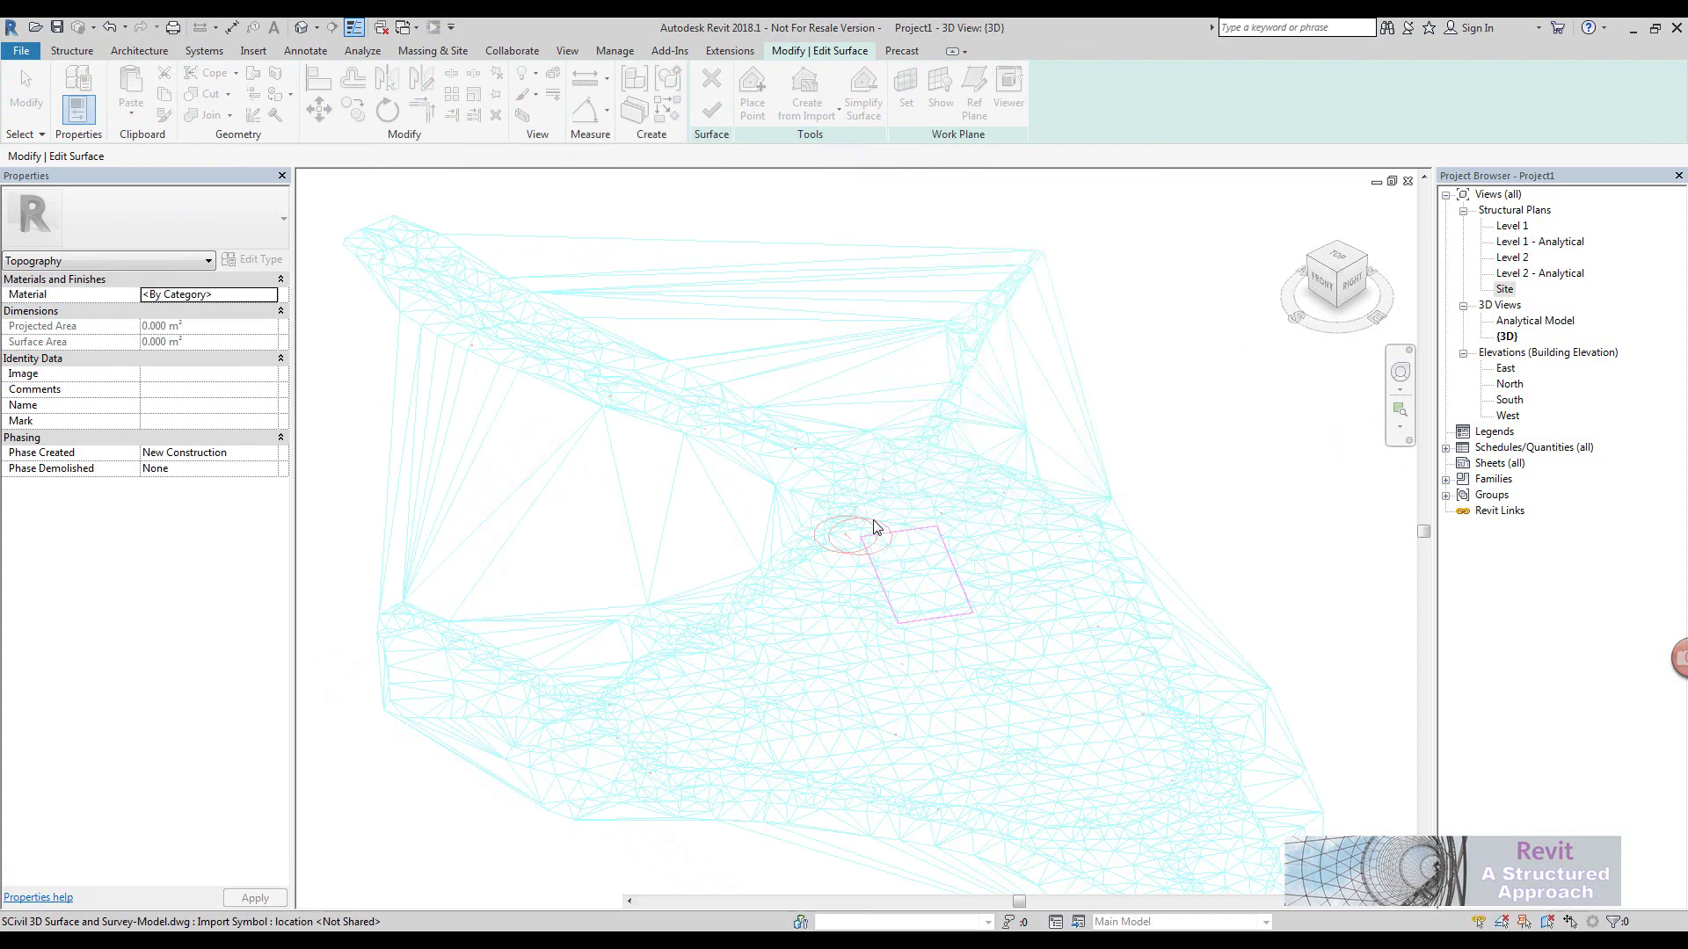
scroll(886, 413, up, 4)
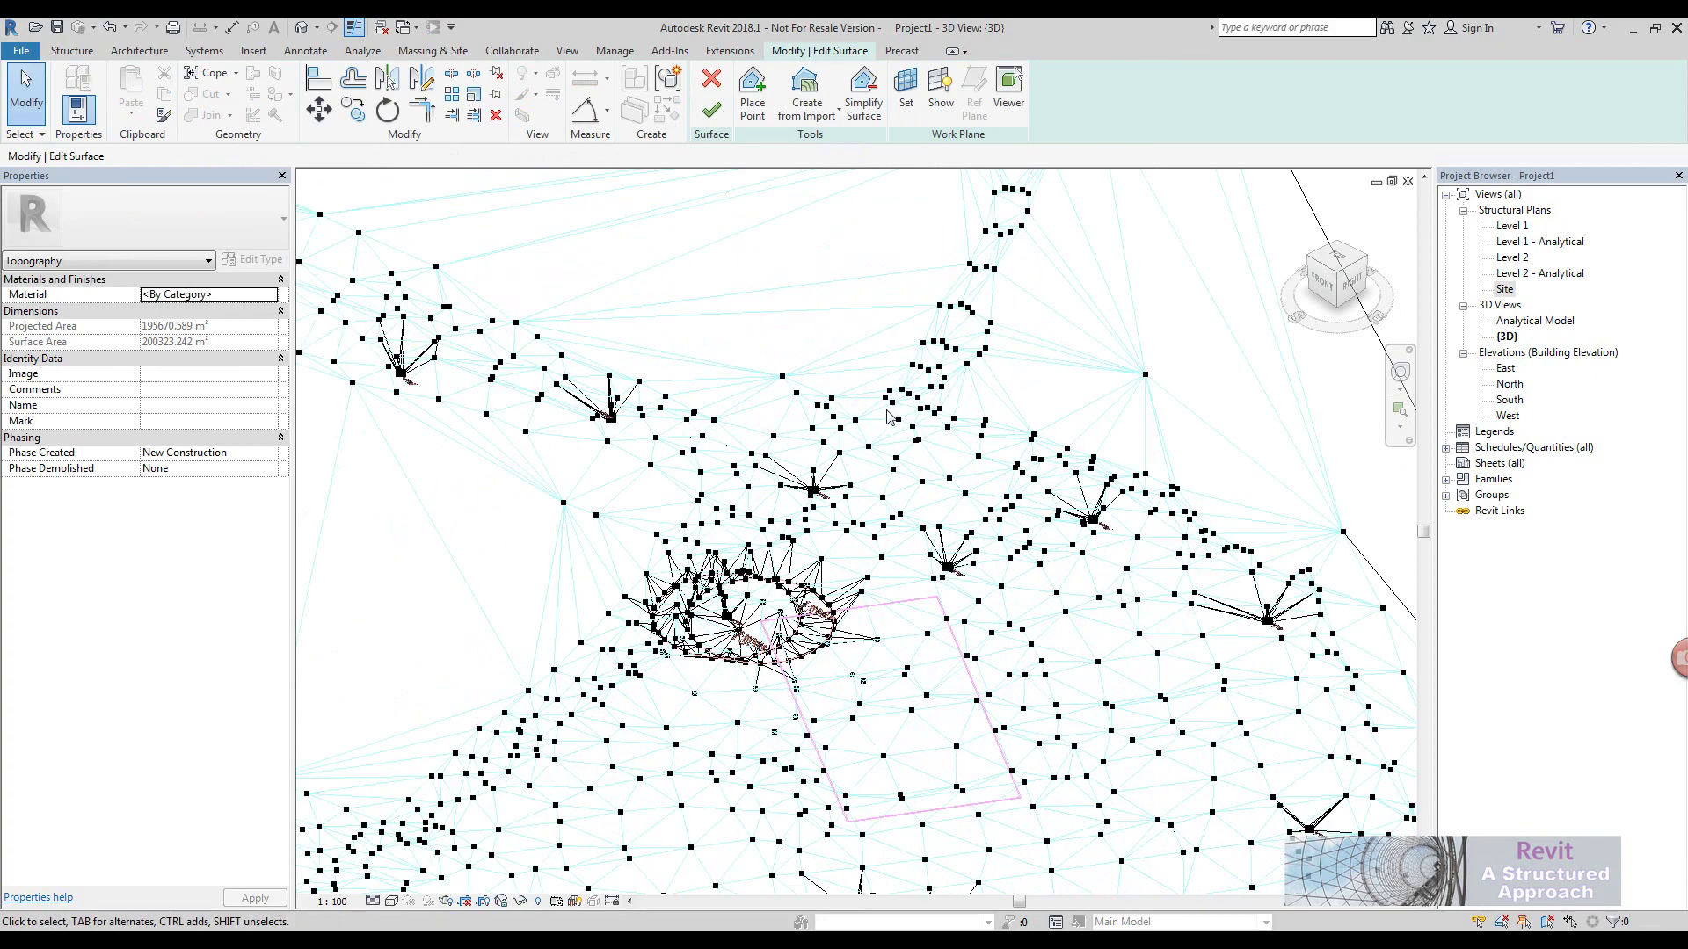
scroll(887, 415, up, 5)
scroll(716, 325, down, 5)
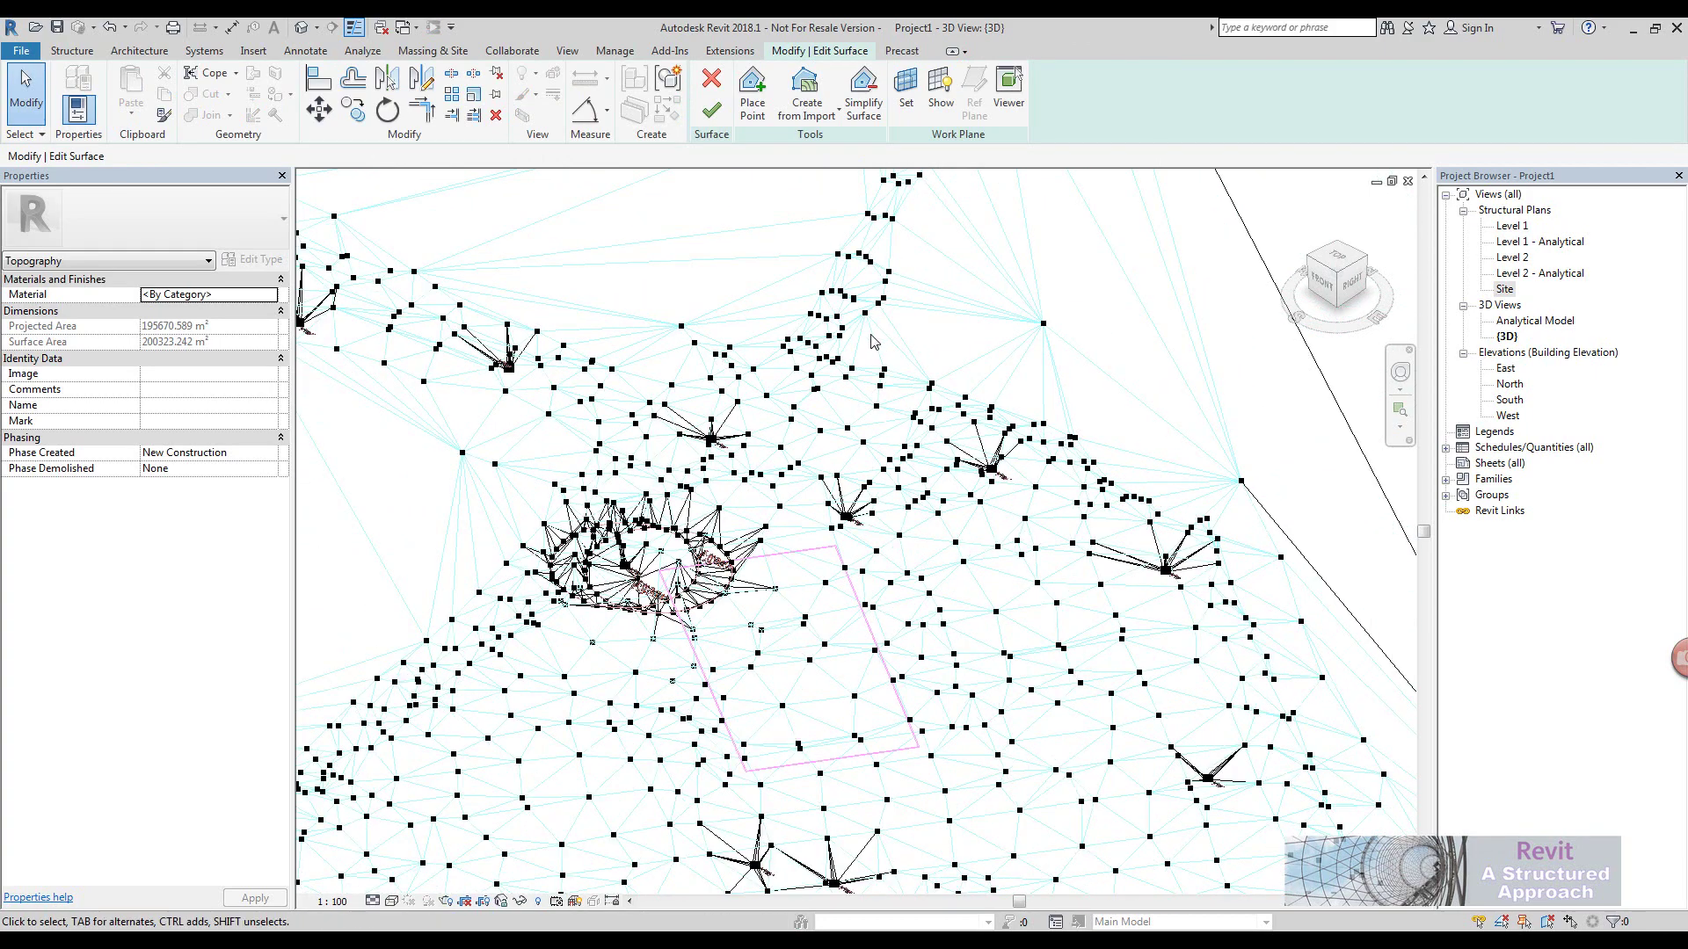
scroll(876, 340, down, 3)
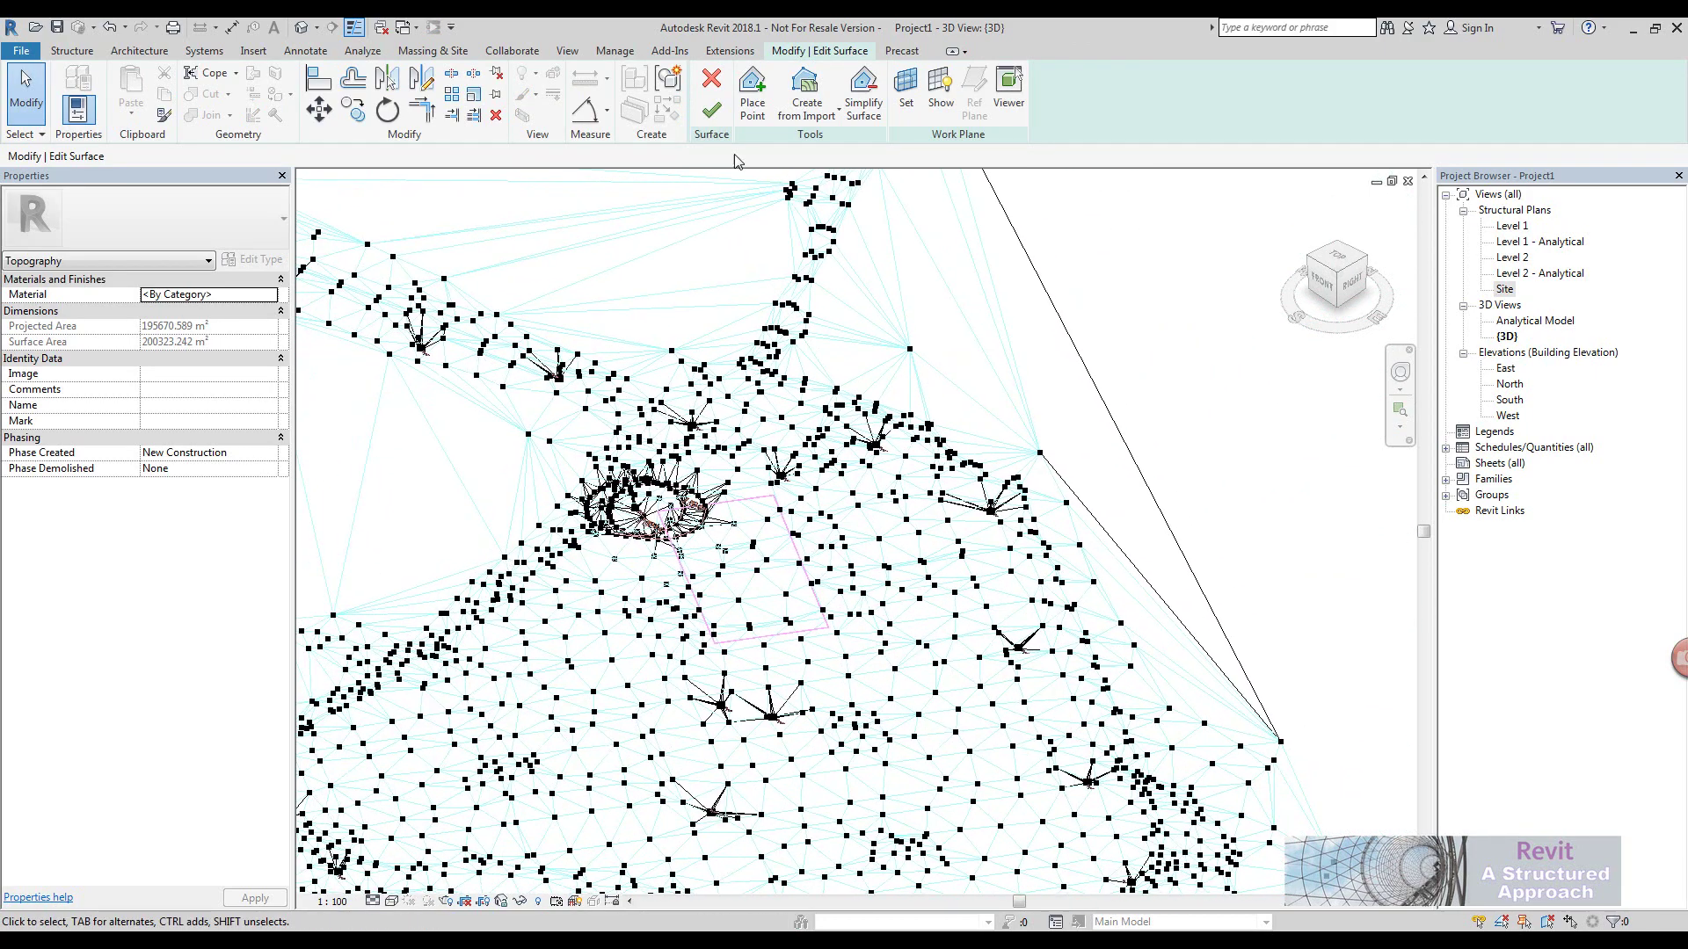
click(714, 110)
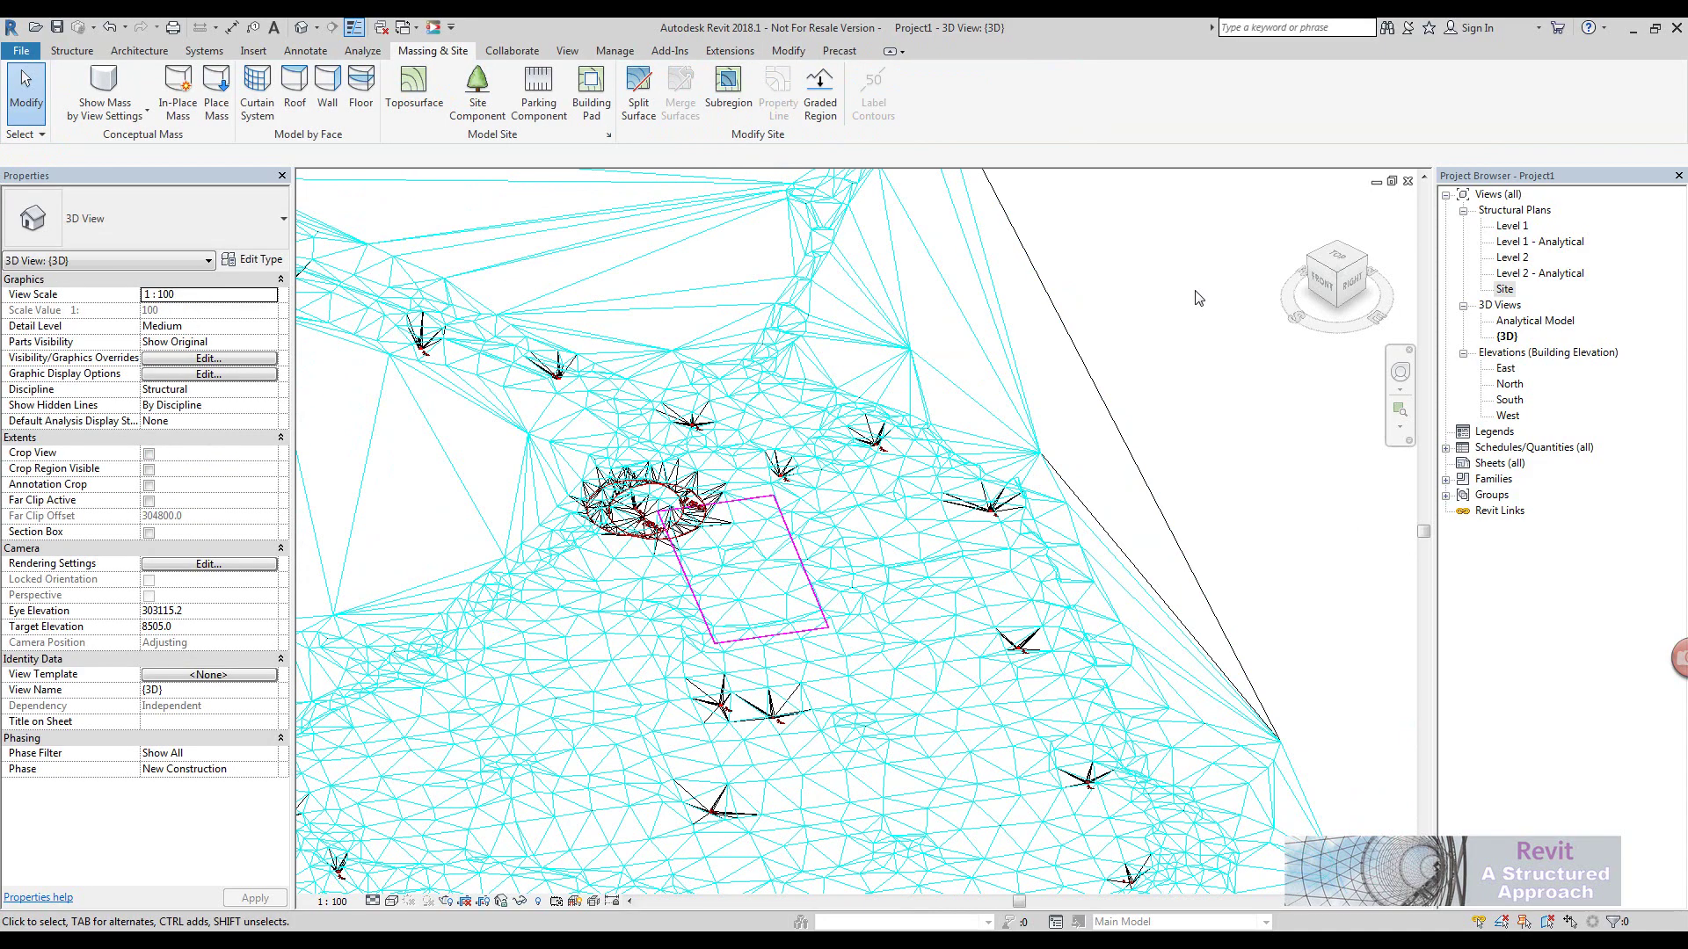
Examine the finished toposurface's triangulation, including the station areas and outer edges, from several angles
middle_drag(1210, 310, 1197, 328)
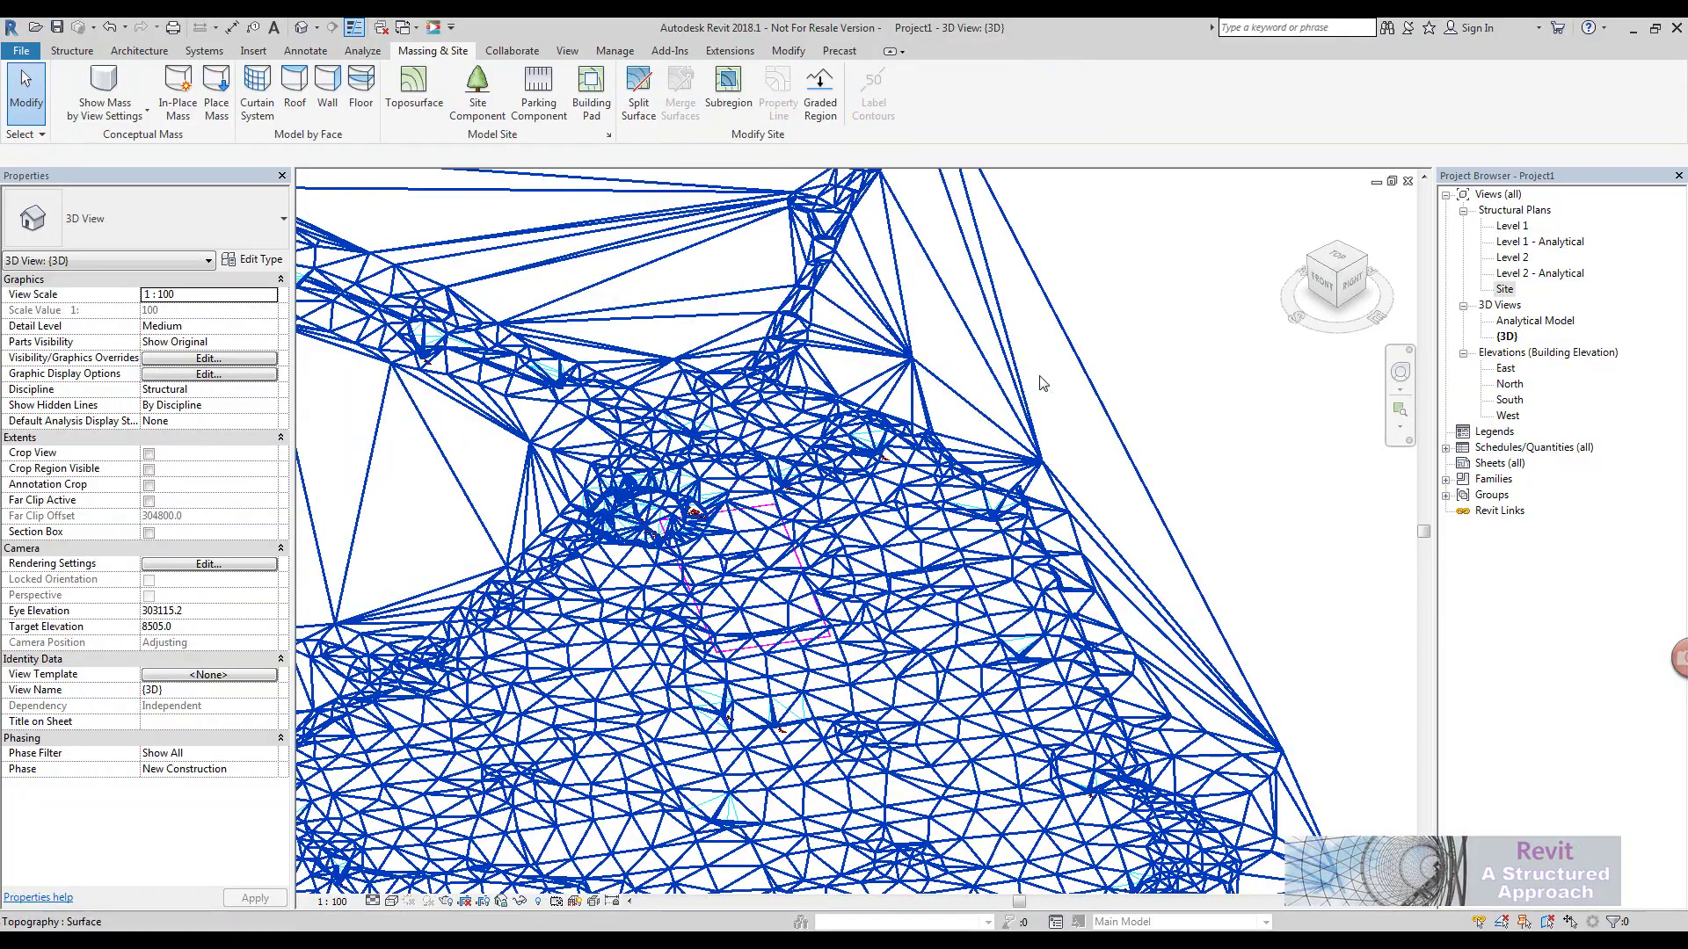
scroll(984, 486, up, 6)
scroll(985, 486, down, 5)
scroll(897, 286, down, 2)
scroll(1138, 252, up, 4)
scroll(1055, 398, down, 4)
scroll(1008, 428, up, 3)
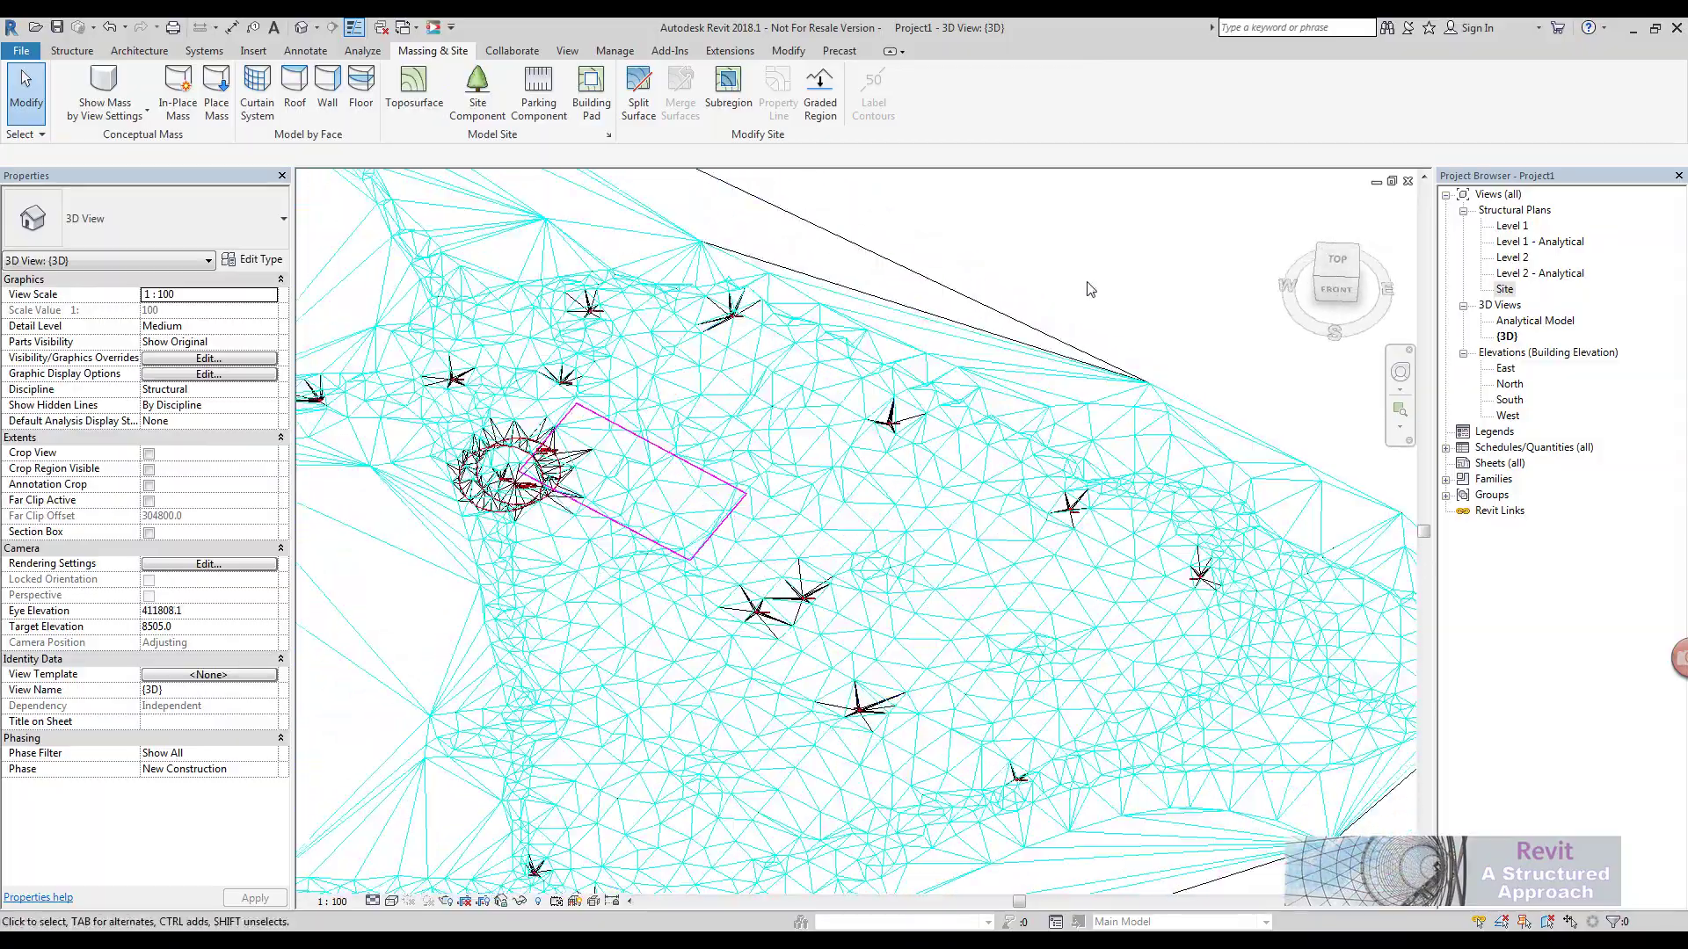
shift+middle_drag(1086, 280, 1014, 265)
scroll(1000, 299, down, 2)
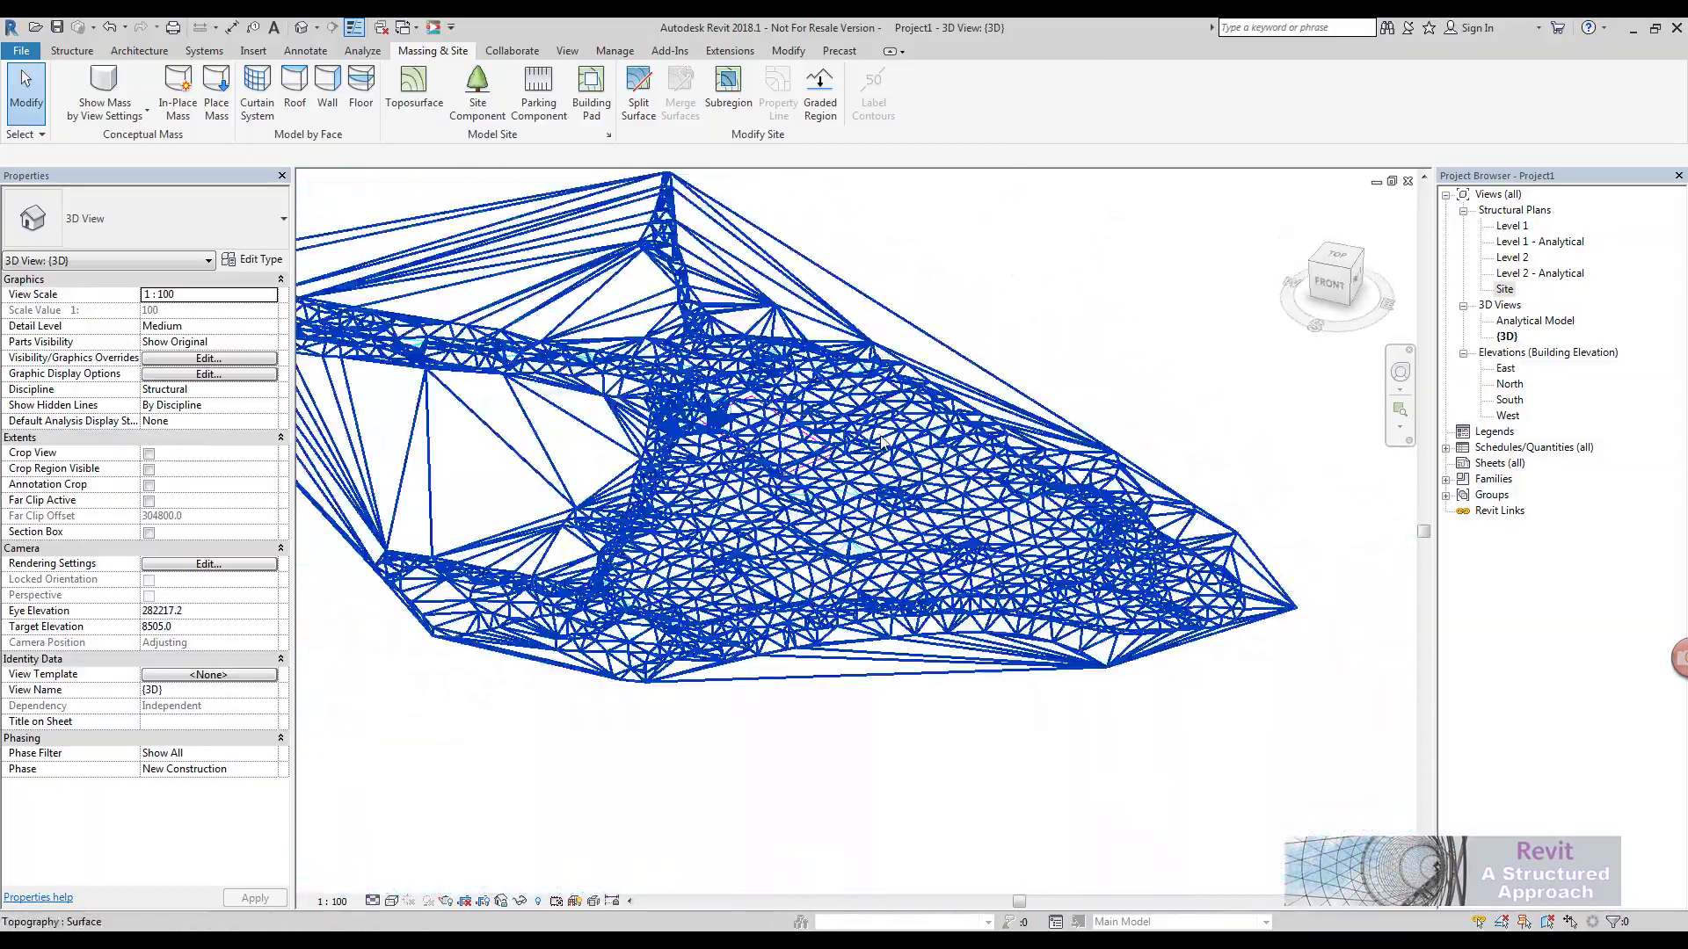
Hide all imported categories in the 3D view's Visibility/Graphic Overrides
key(v)
key(g)
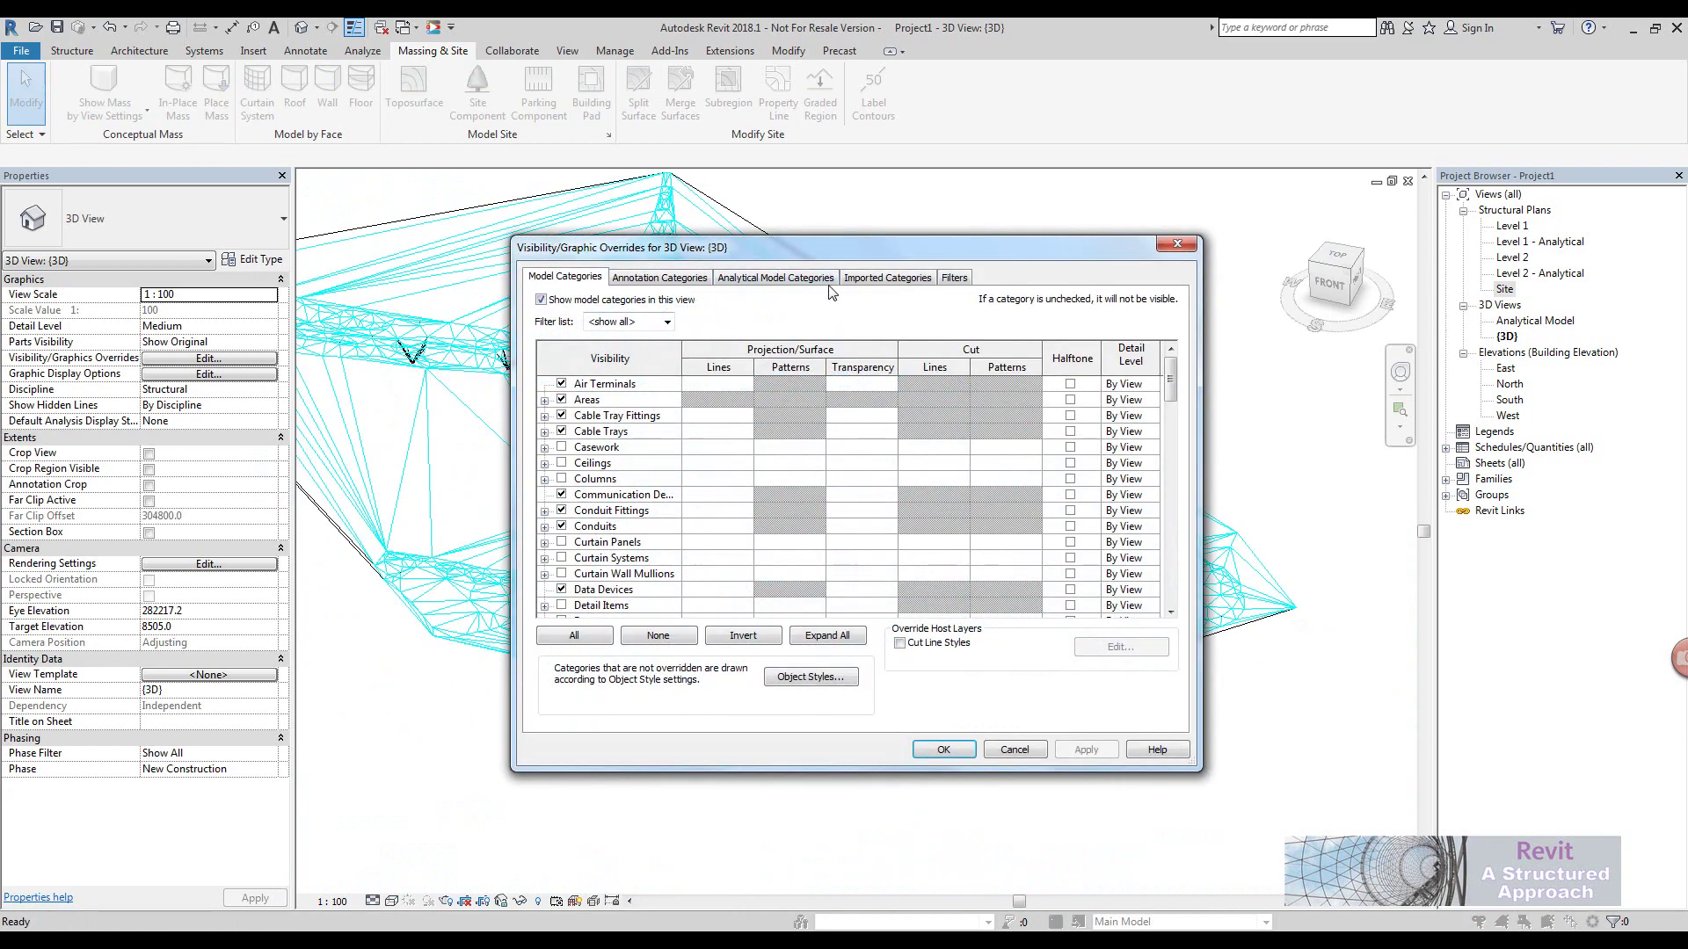
click(872, 280)
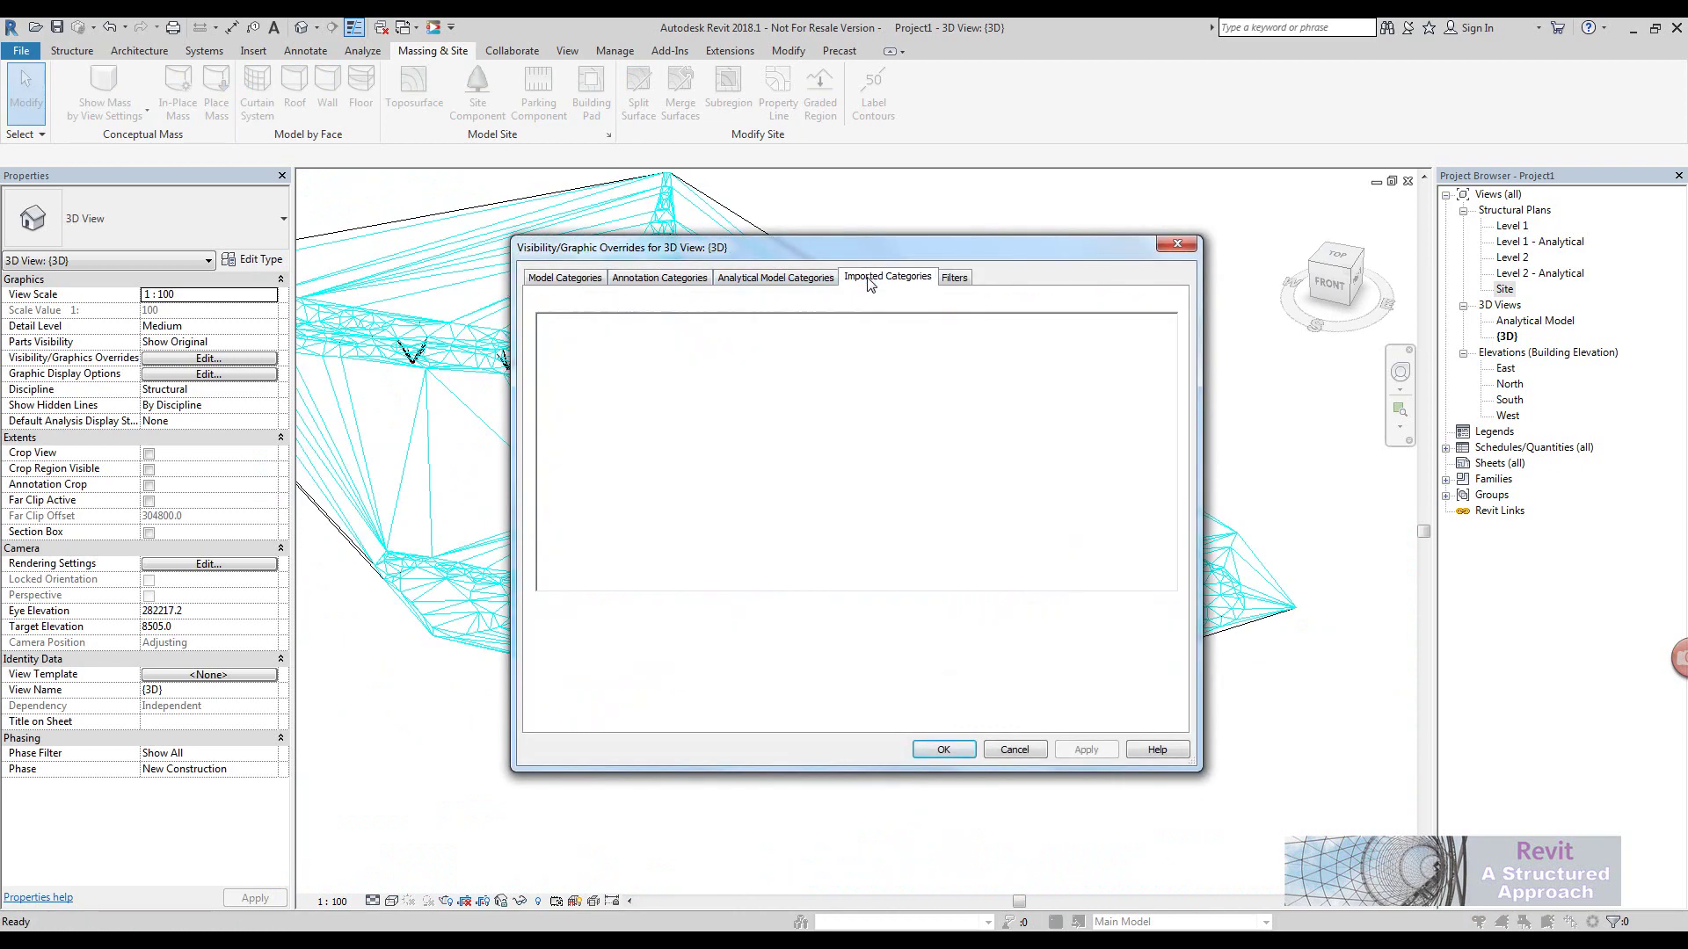
click(943, 750)
Set the 3D view's visual style to Realistic
scroll(972, 810, up, 3)
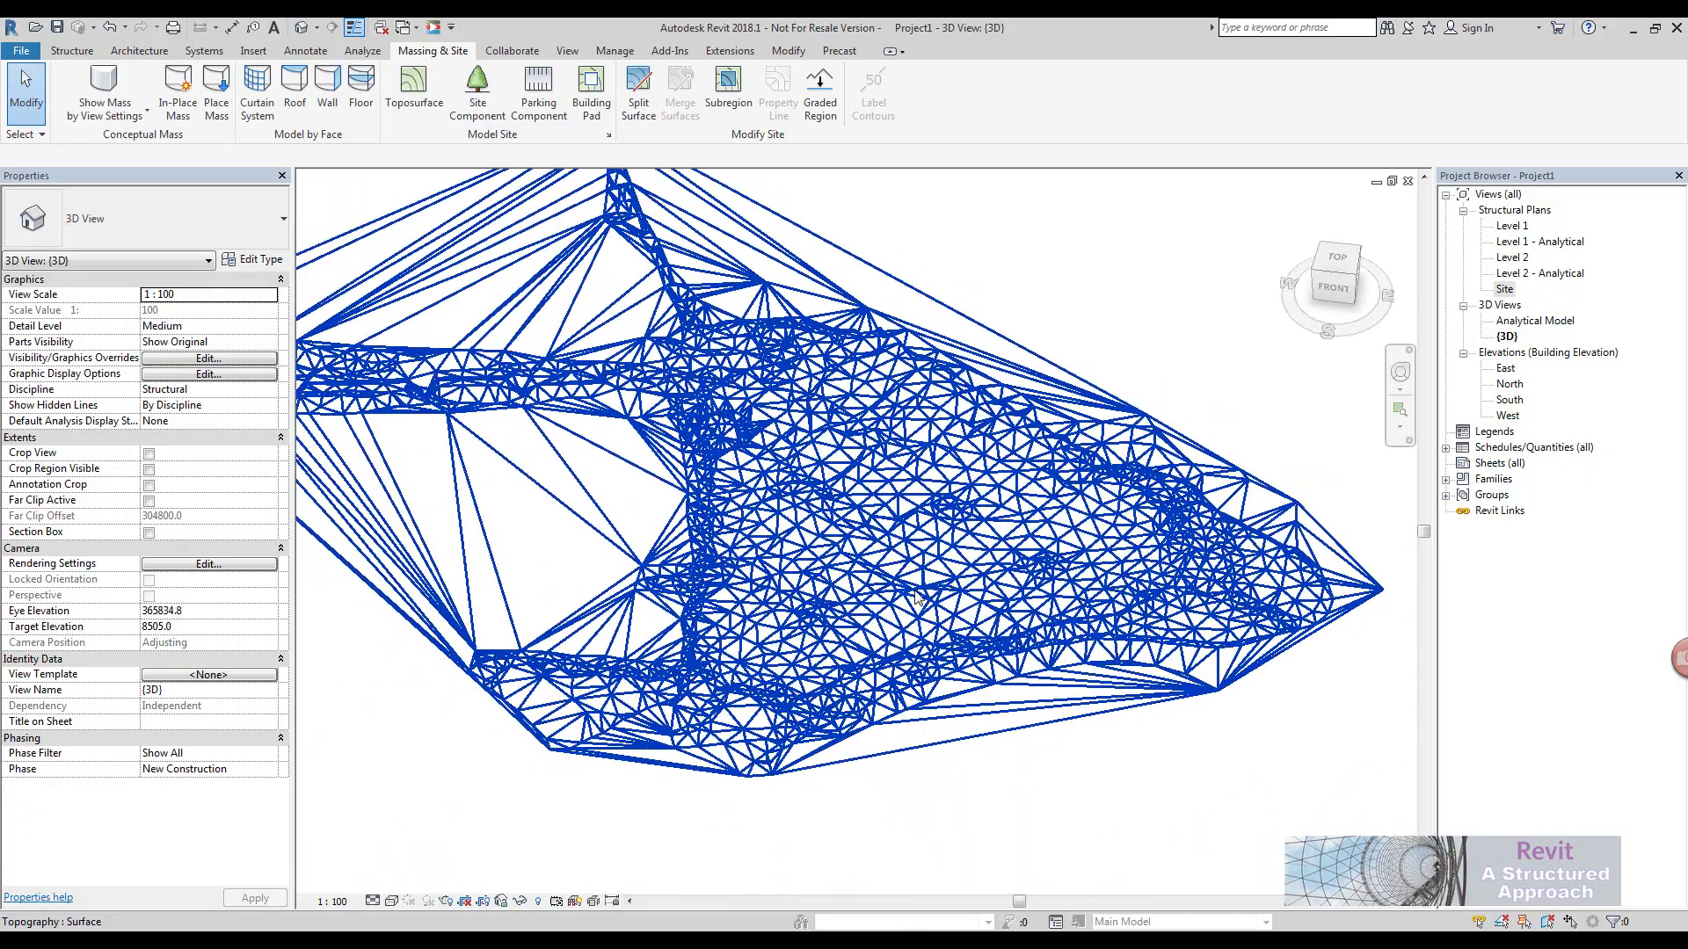
middle_drag(819, 814, 905, 814)
click(392, 901)
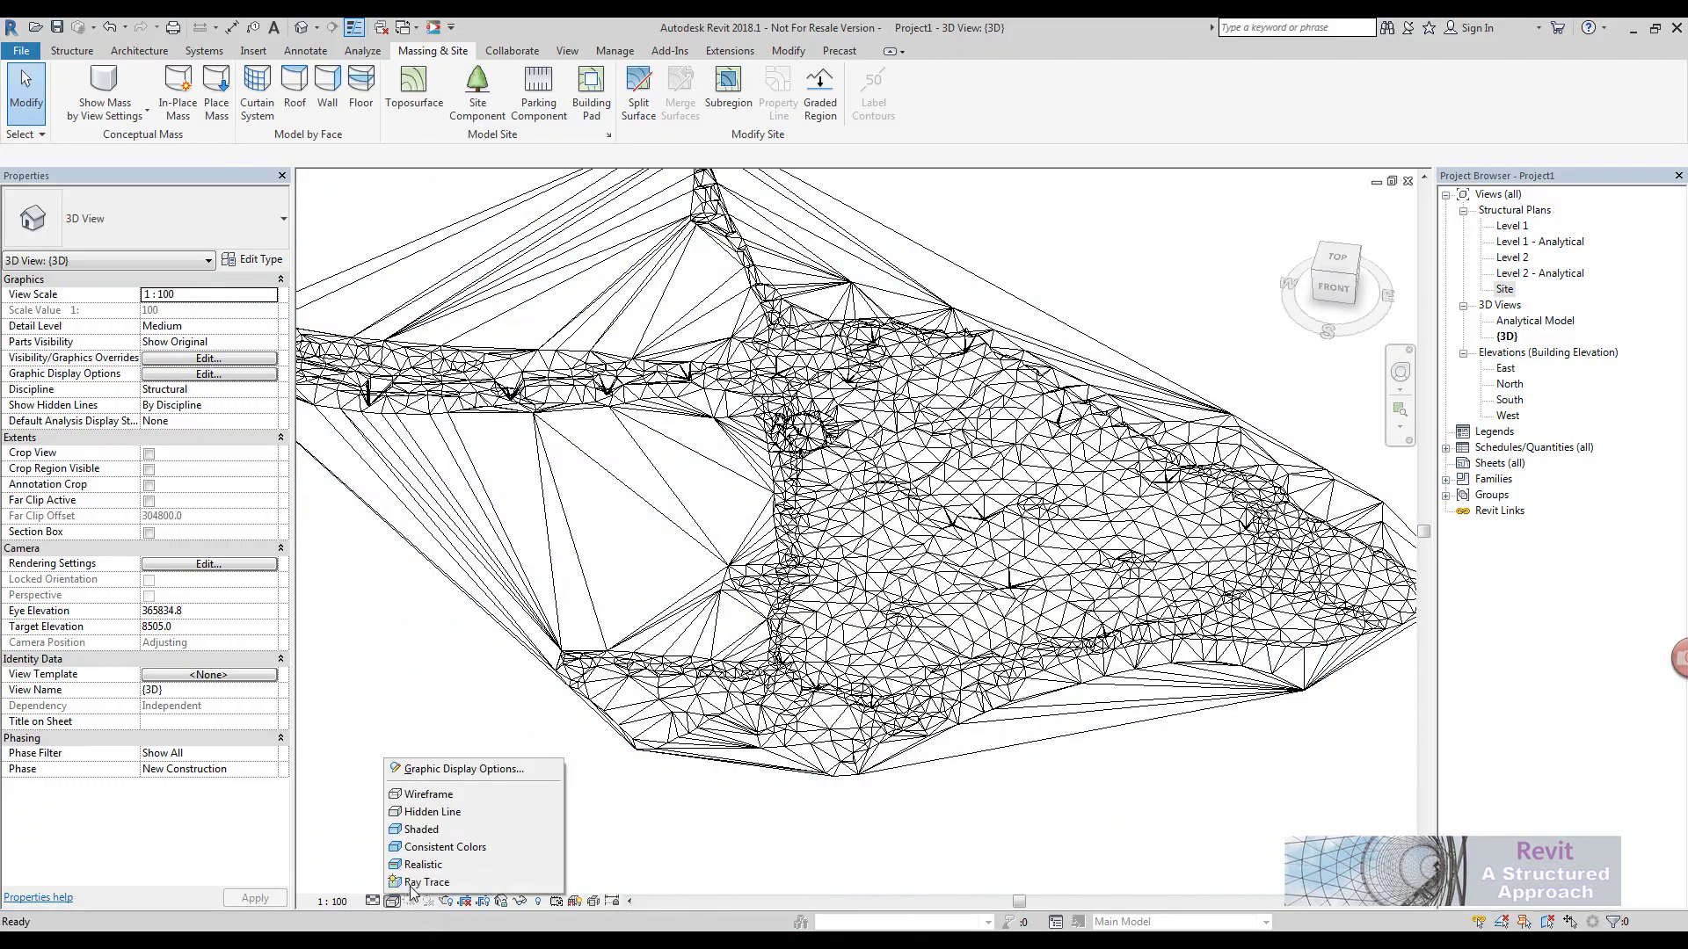
click(471, 867)
Search the materials for "grass" and try to assign the library material Plant to the toposurface
click(1034, 671)
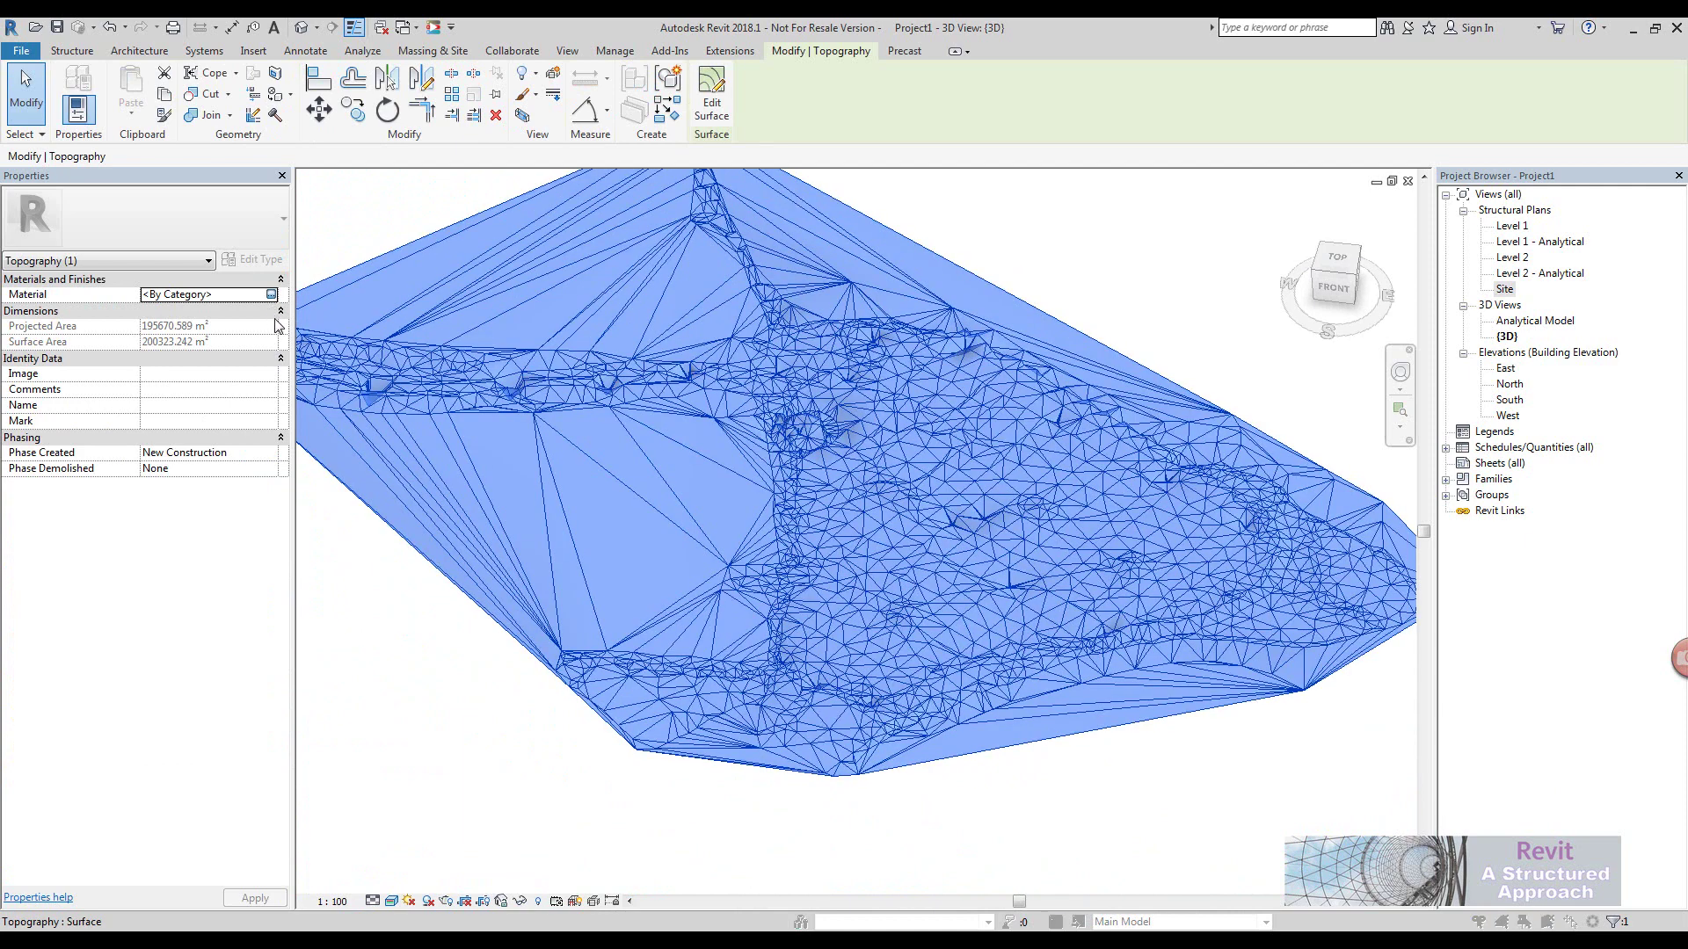
click(271, 295)
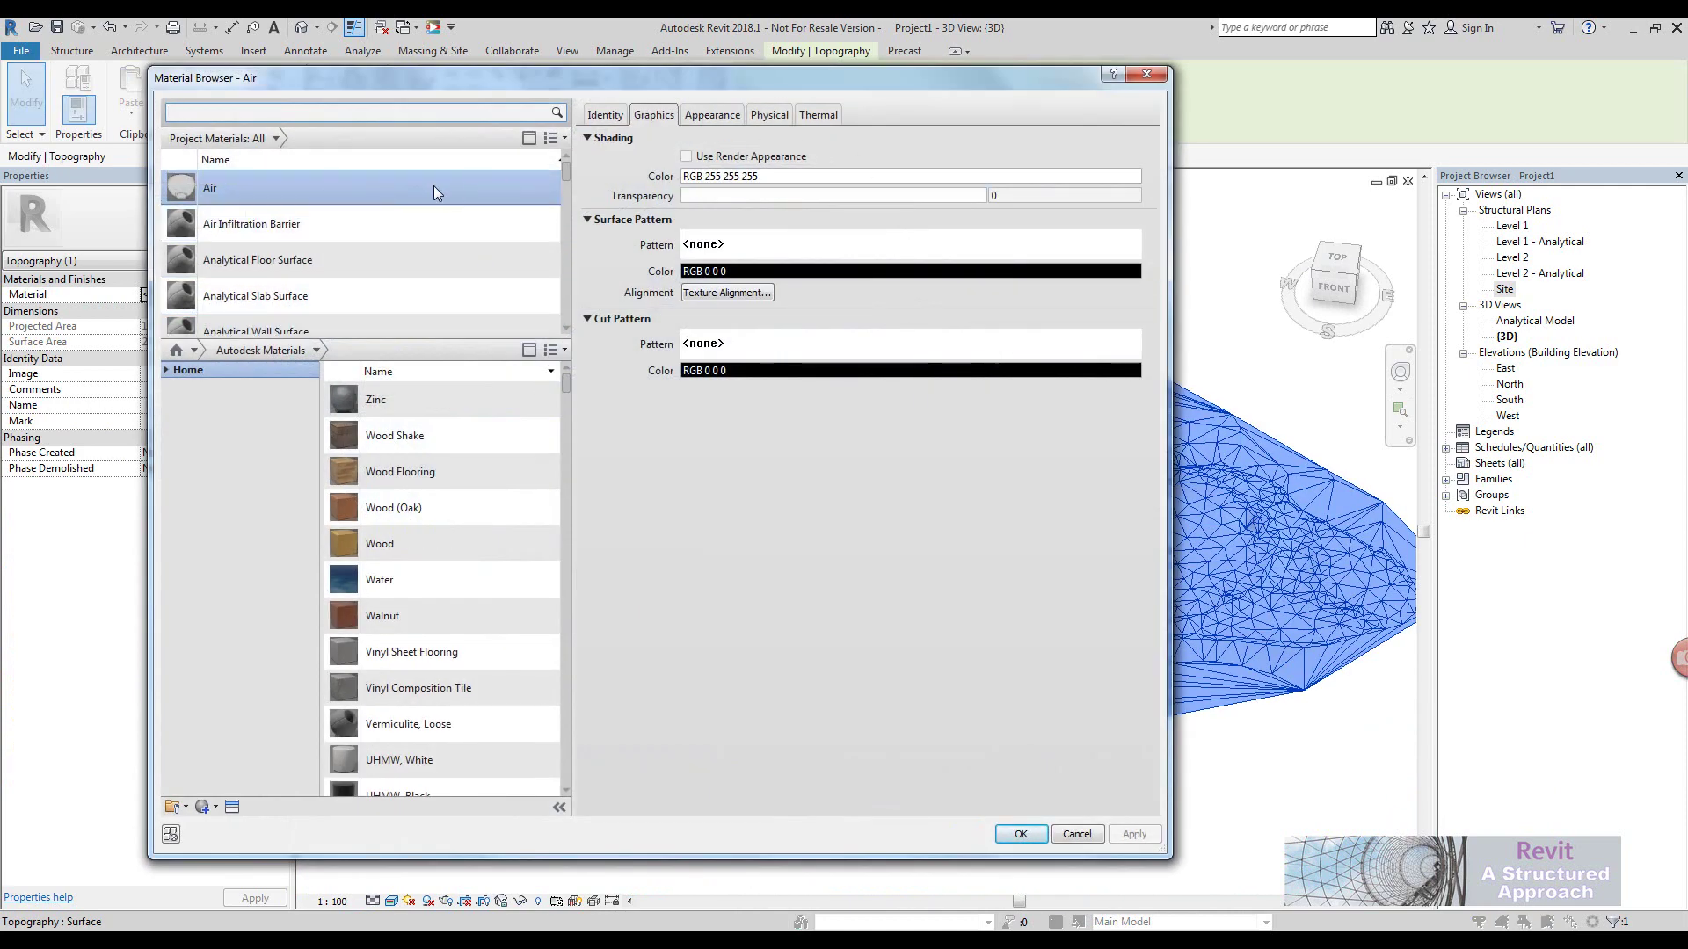
click(261, 111)
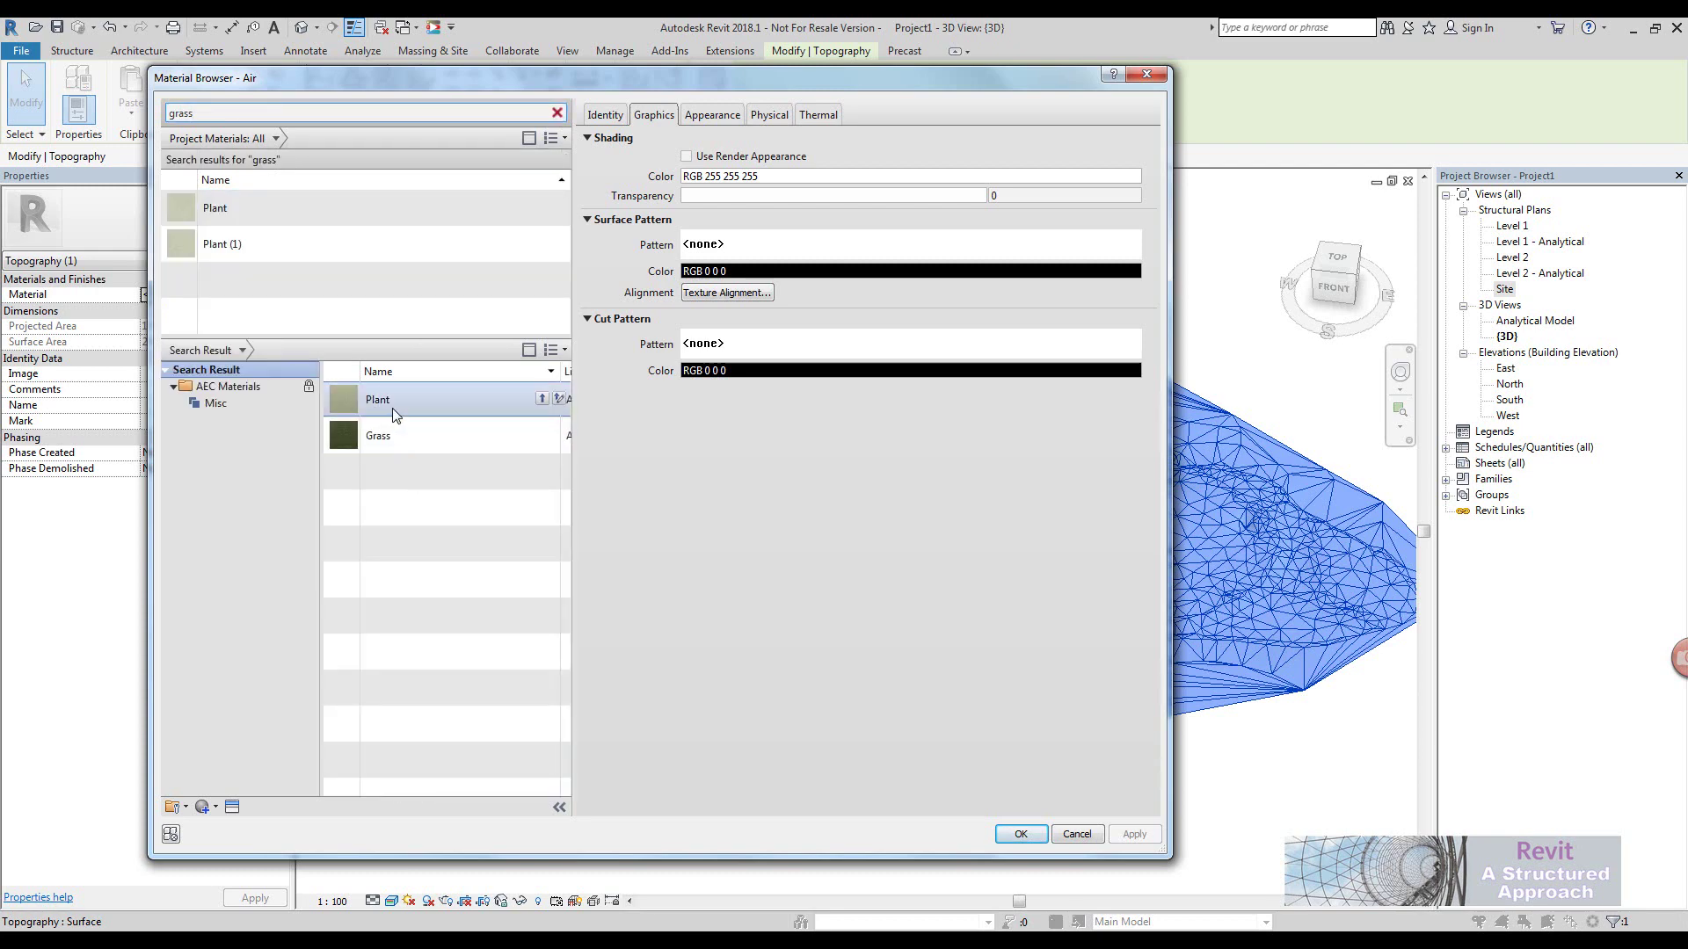
click(395, 415)
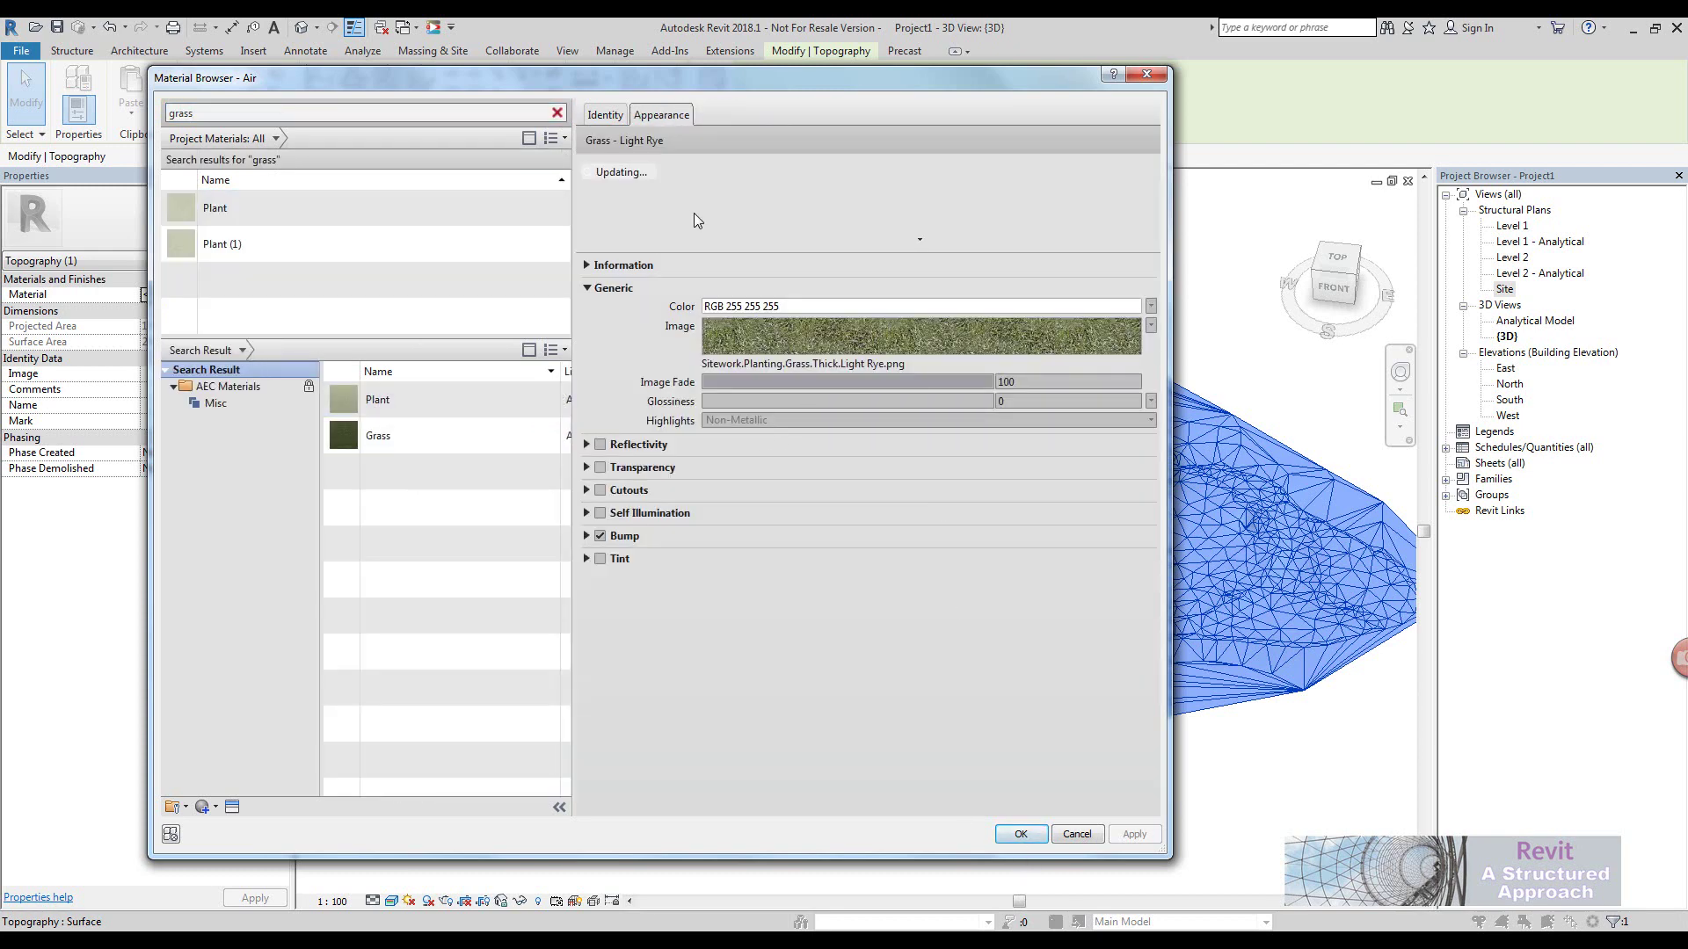
click(622, 118)
click(673, 115)
click(1023, 833)
key(Escape)
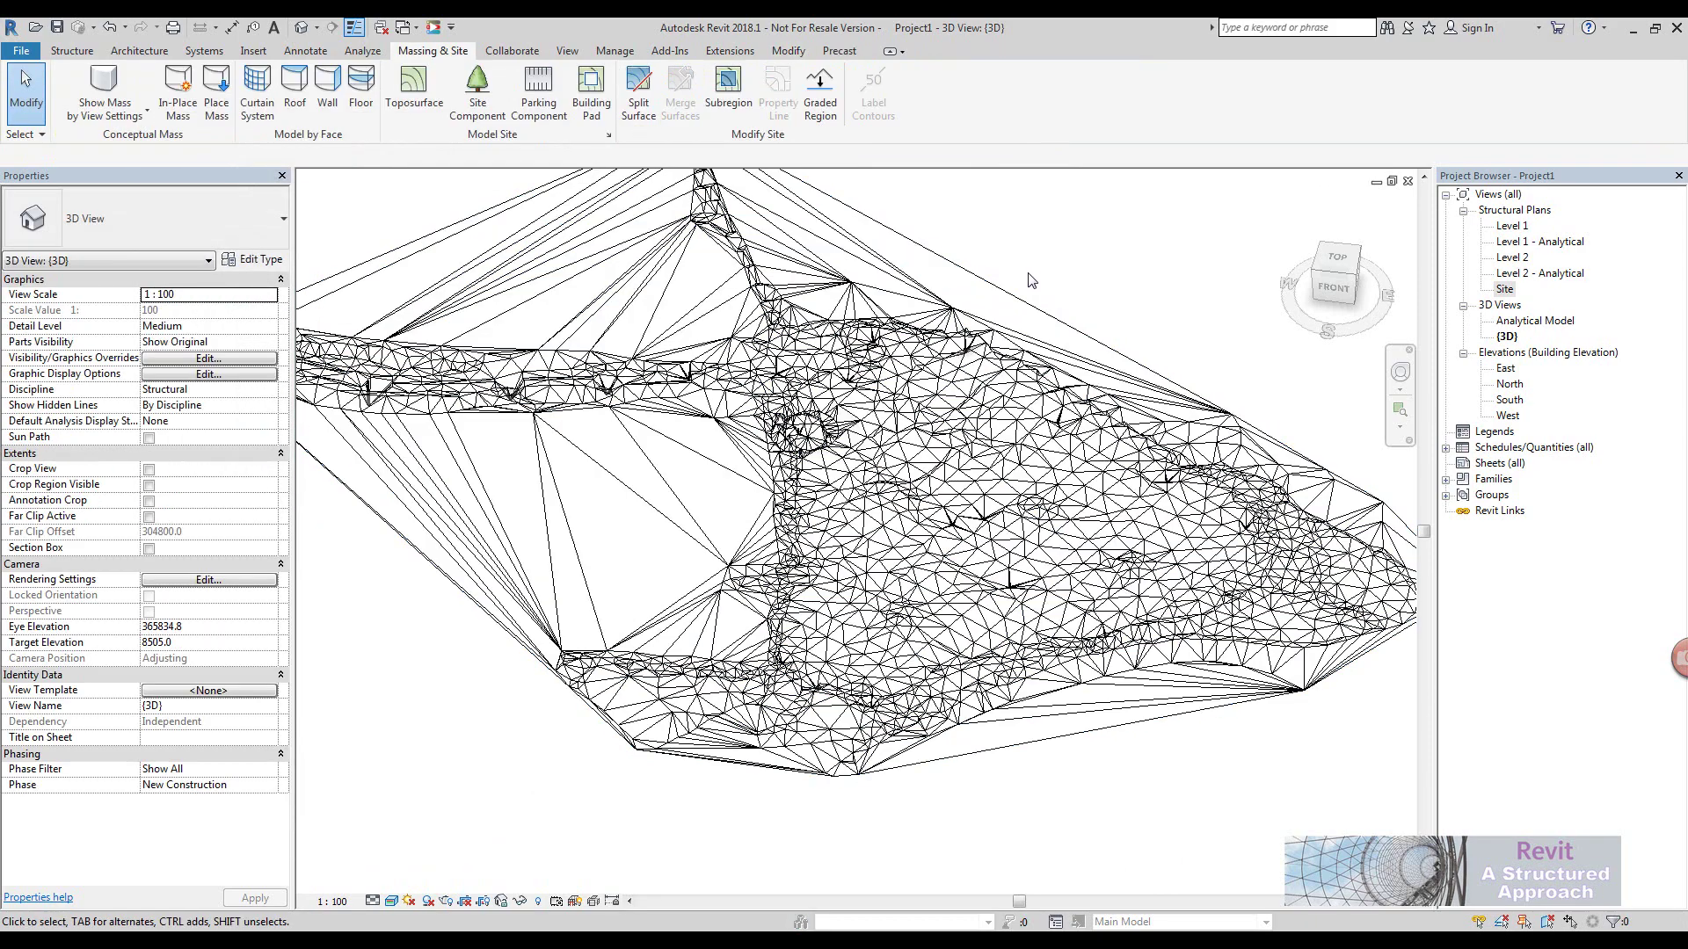
Reapply the Realistic visual style to the 3D view
click(393, 900)
click(443, 865)
shift+middle_drag(756, 821, 807, 798)
Find the project material Plant by searching for "grass", enable Use Render Appearance and assign it to the toposurface
click(670, 675)
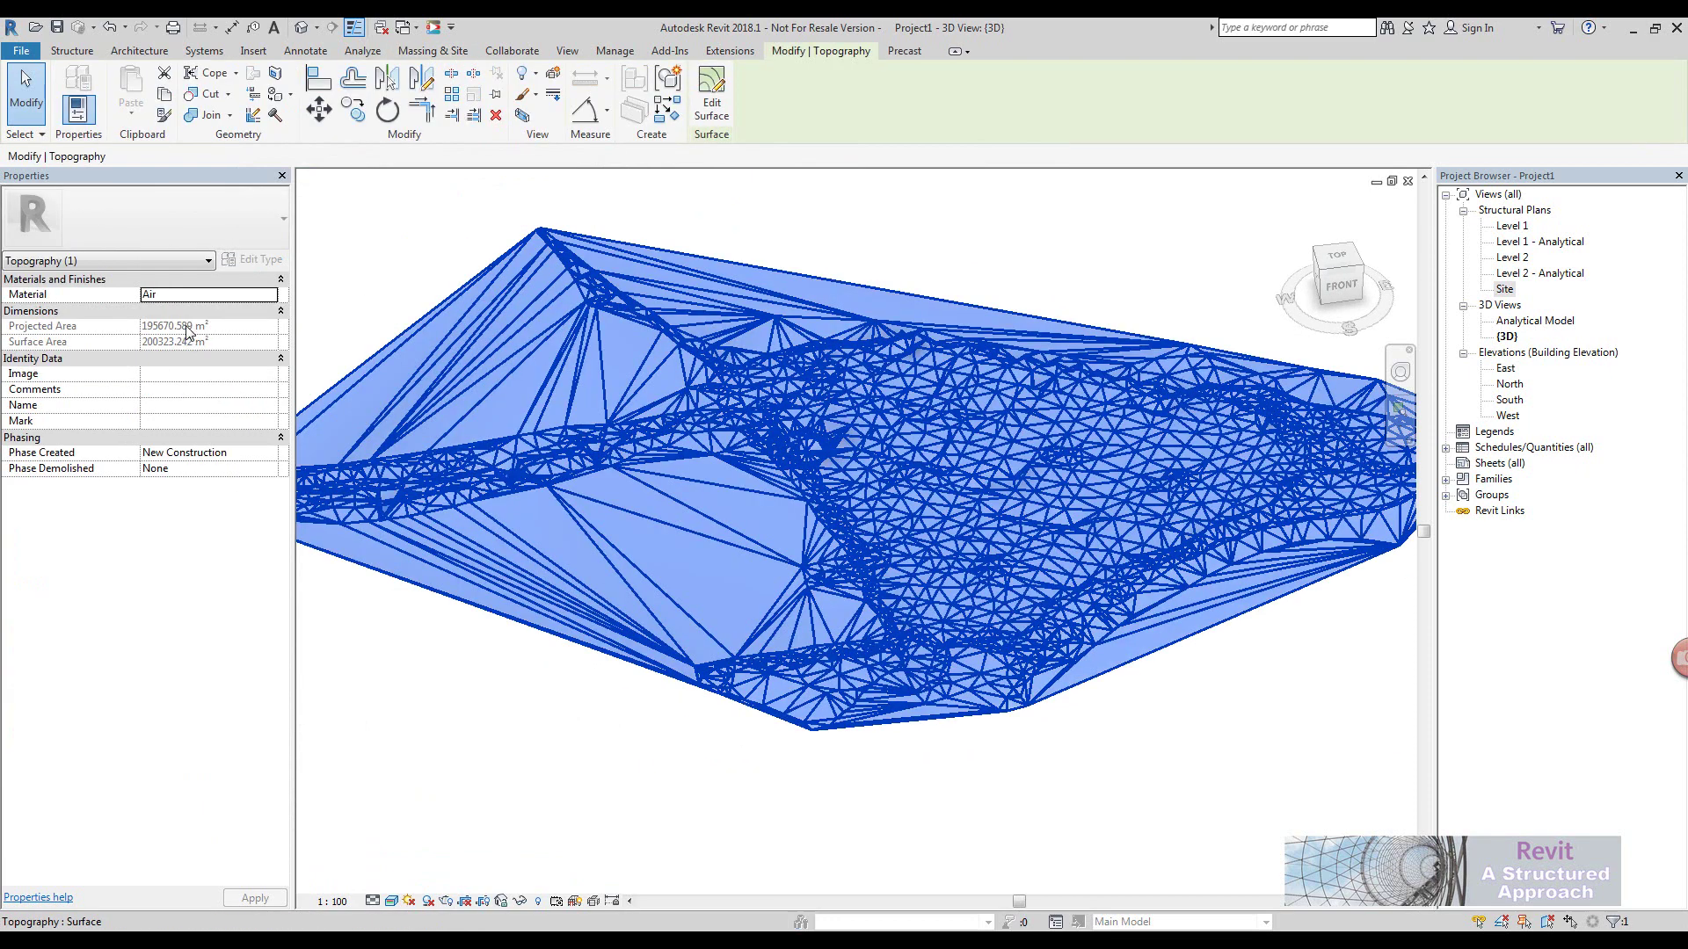
click(273, 296)
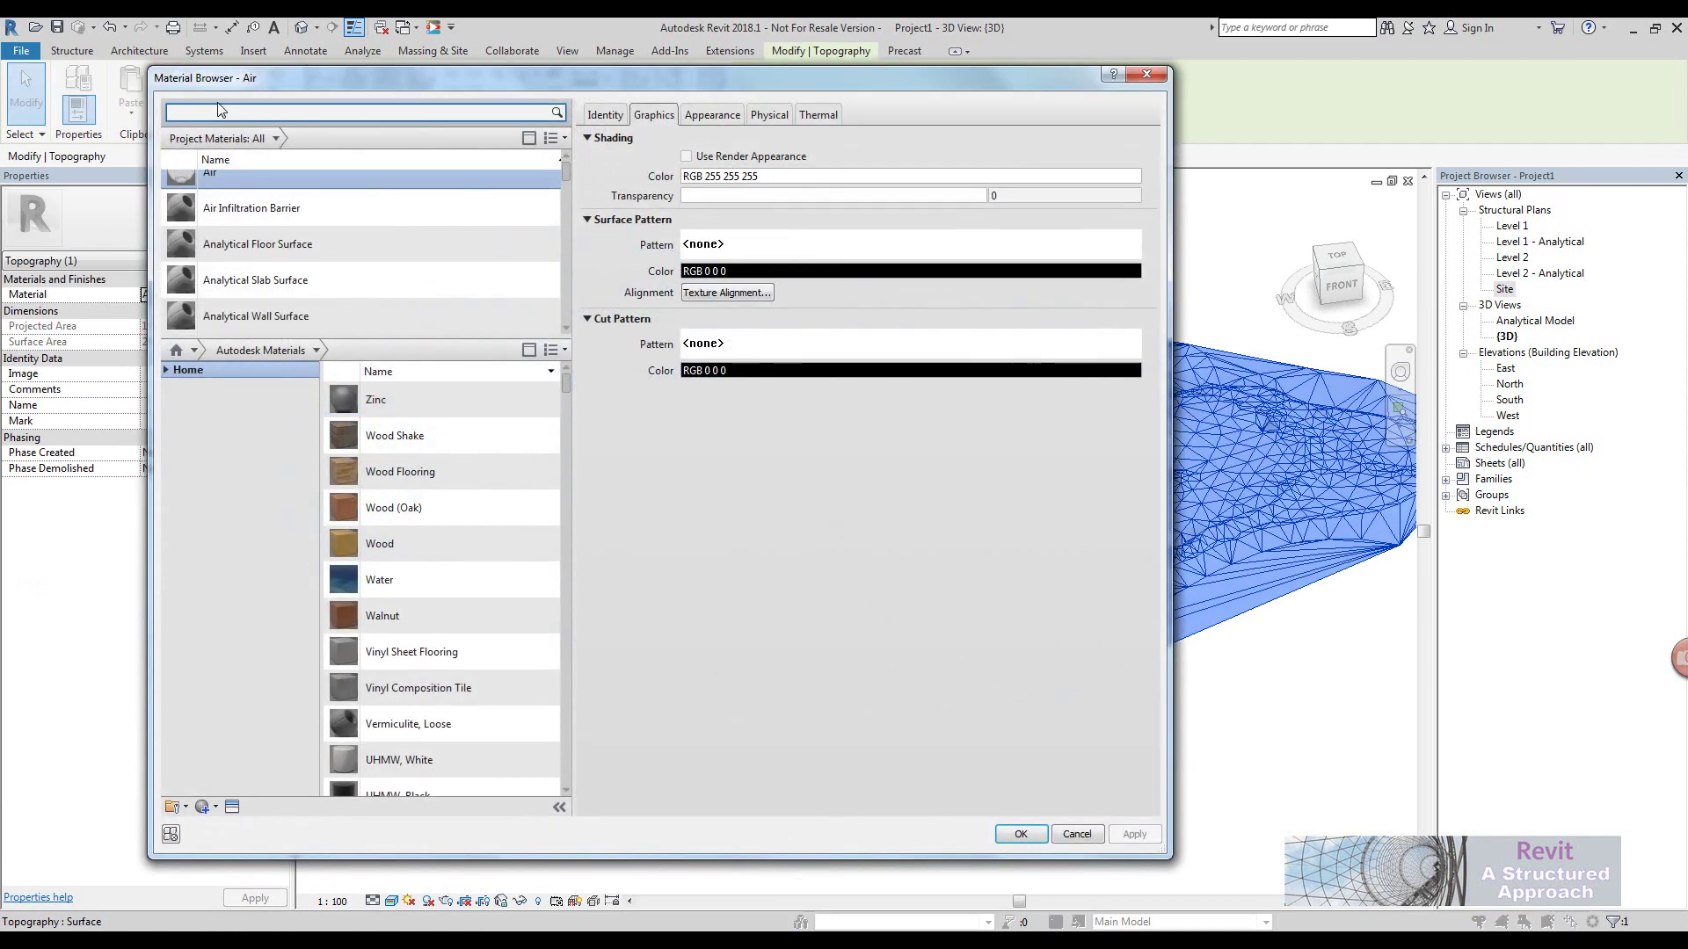
click(222, 111)
text(grass)
click(263, 209)
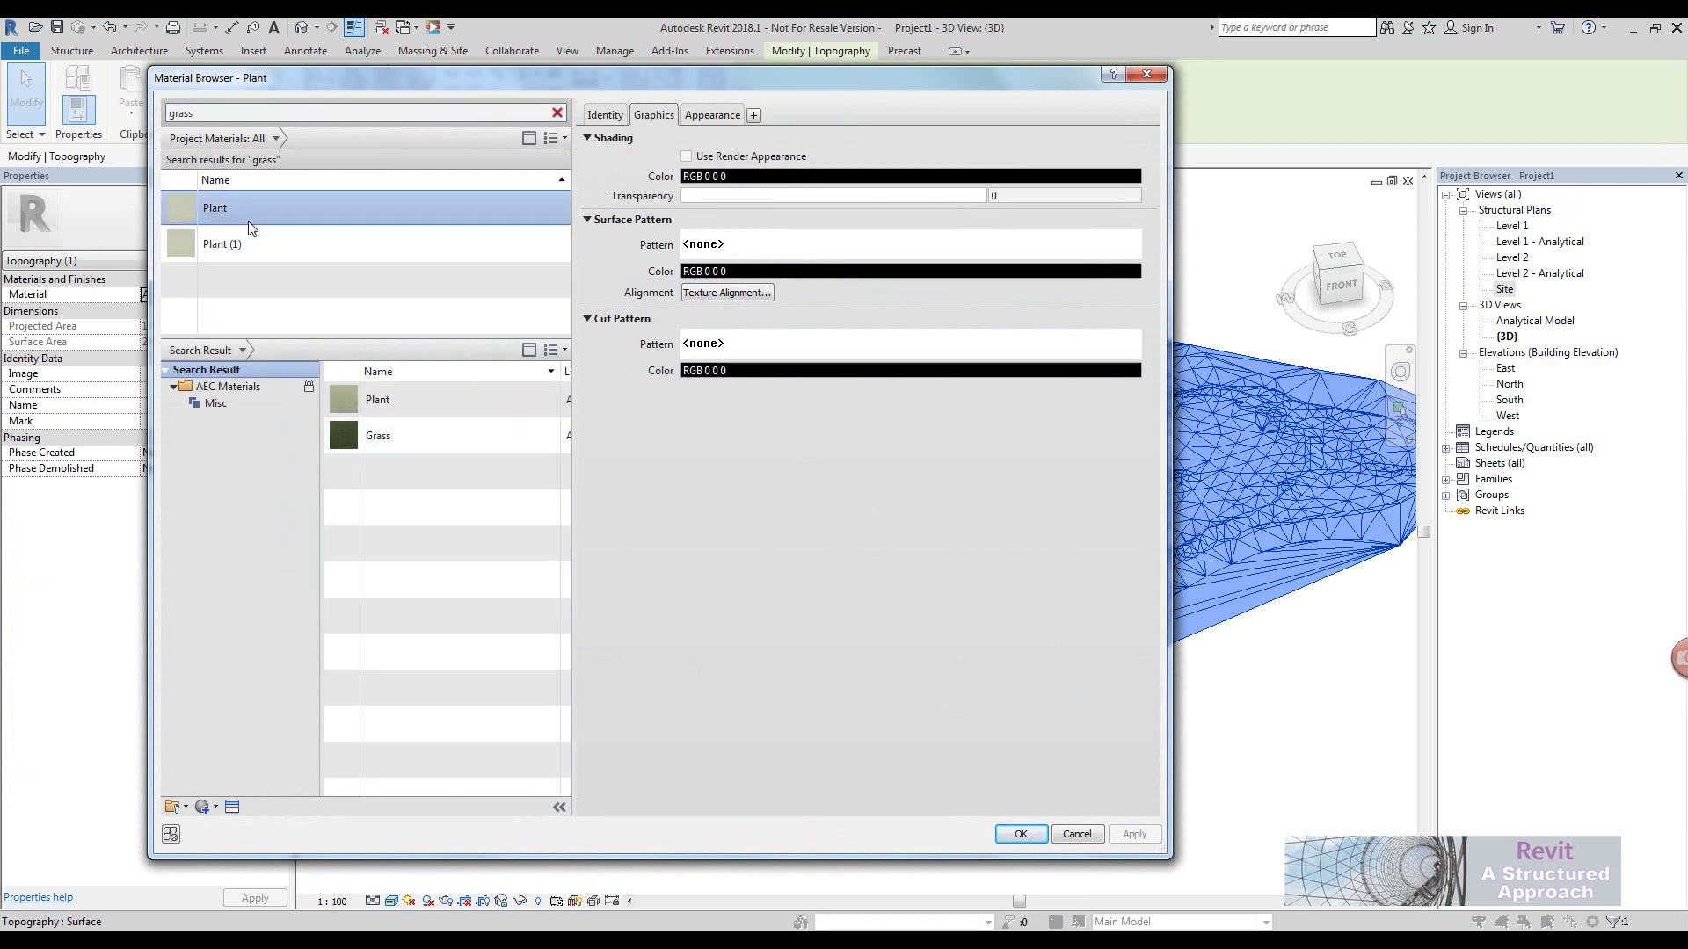
click(687, 156)
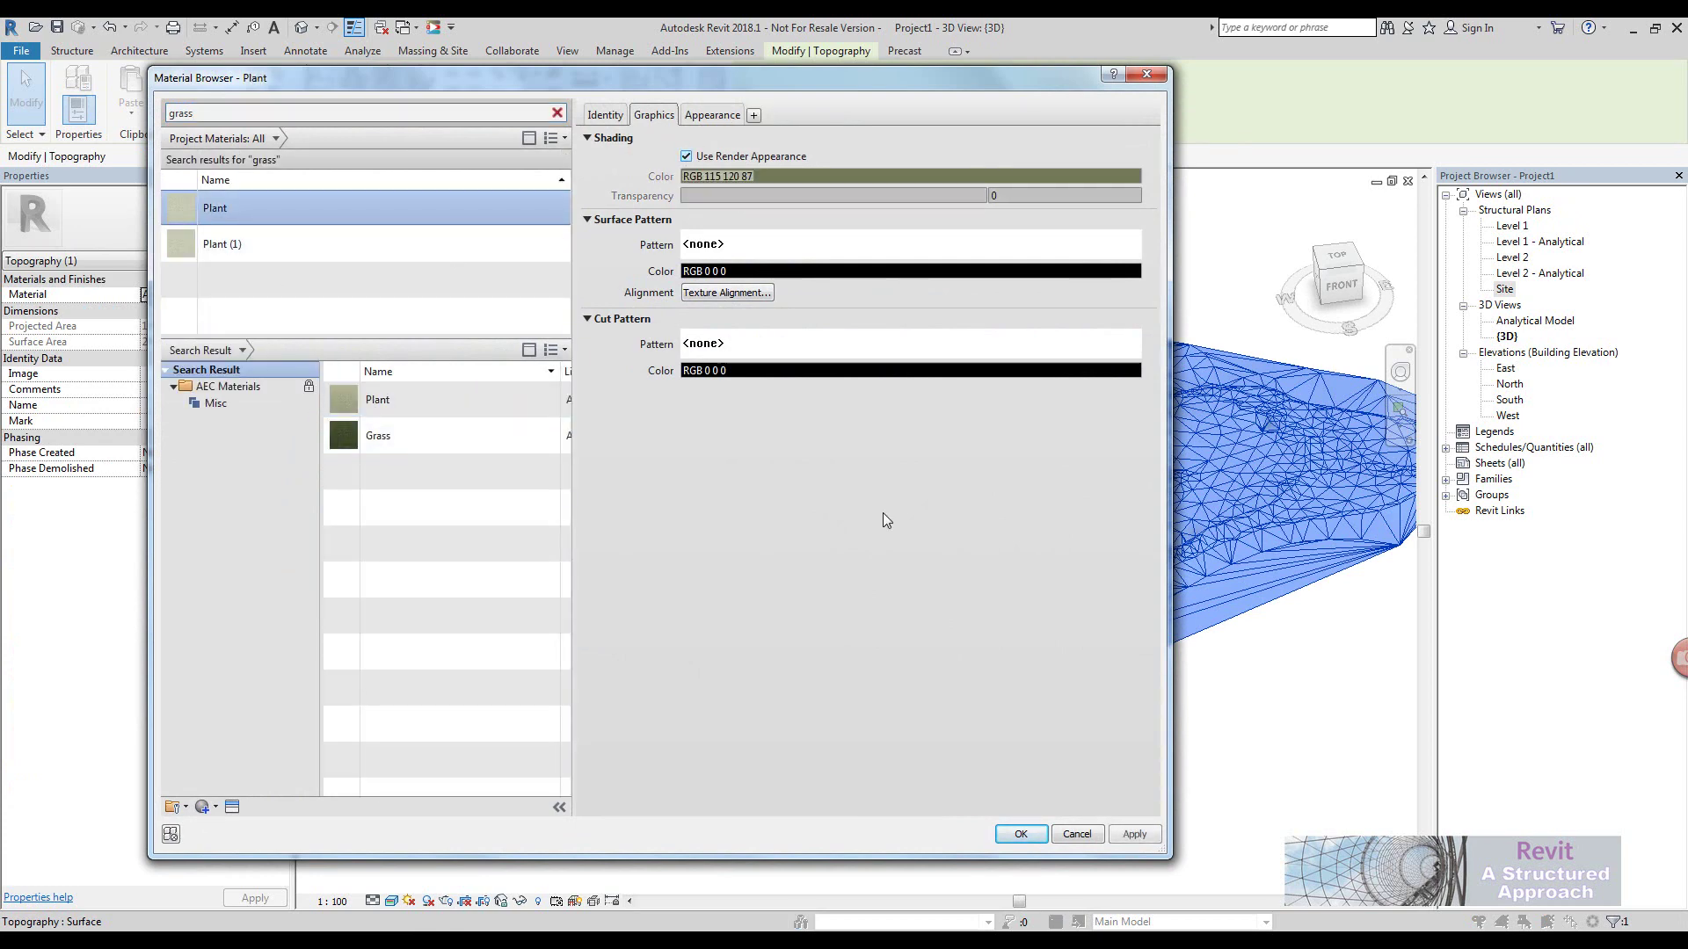
click(1019, 835)
click(1024, 847)
Open the Site structural plan at the STN1 survey station
scroll(1141, 800, up, 5)
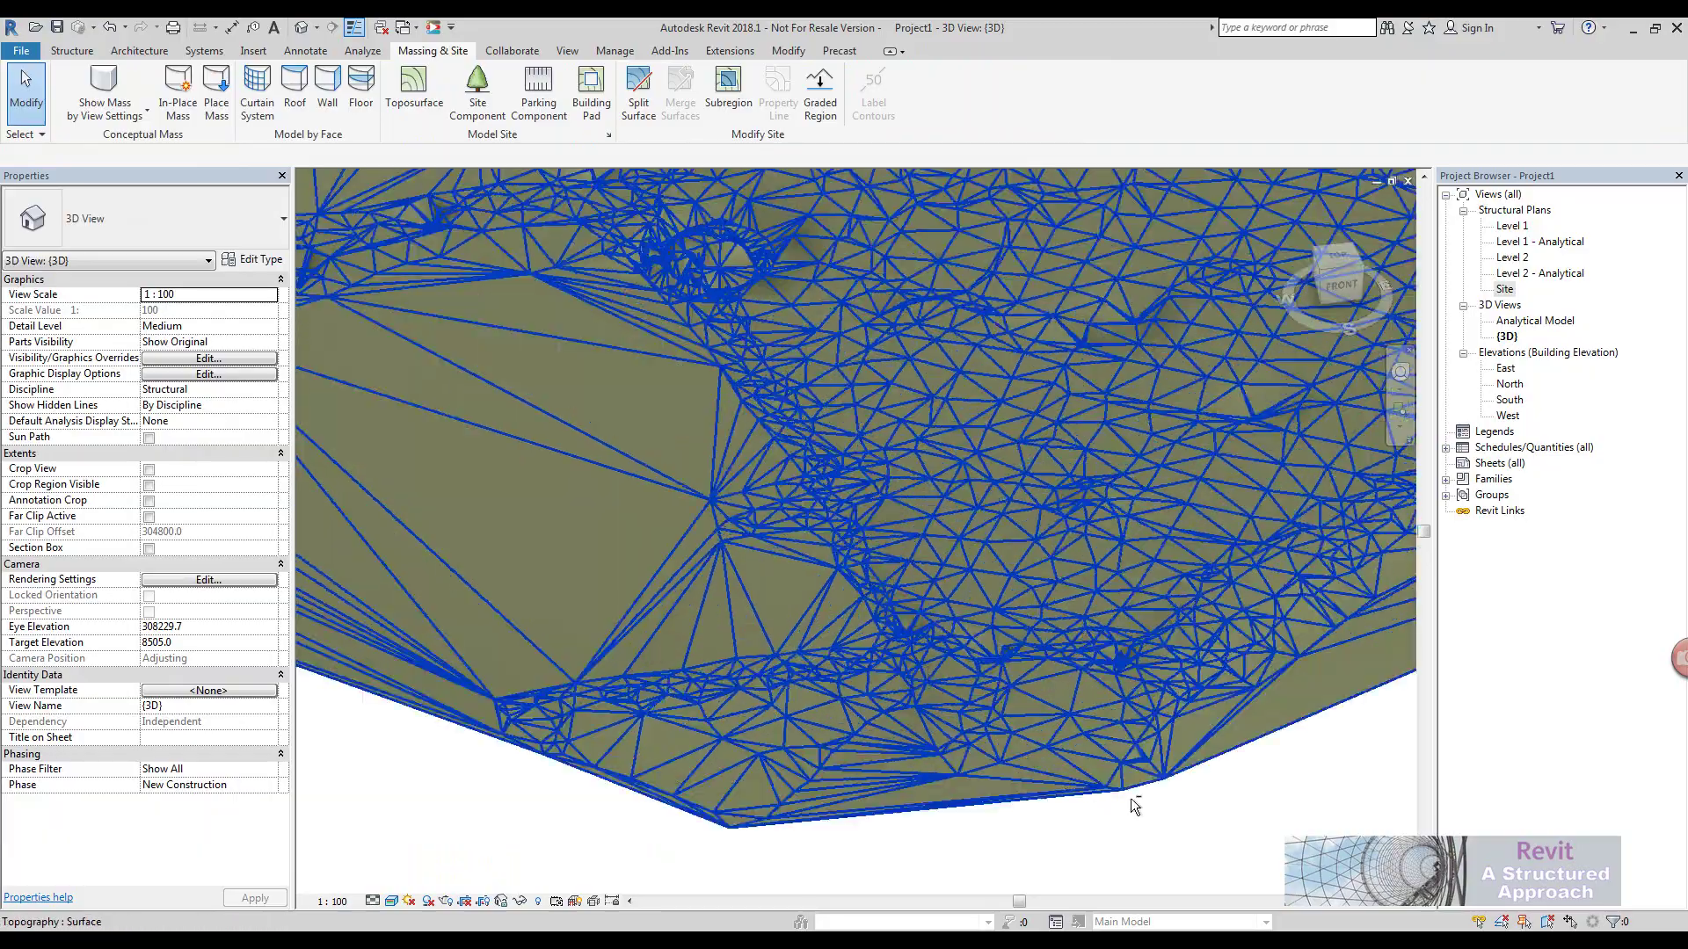
scroll(1020, 745, up, 7)
scroll(1055, 742, down, 8)
scroll(1061, 781, down, 2)
shift+middle_drag(1044, 805, 1000, 760)
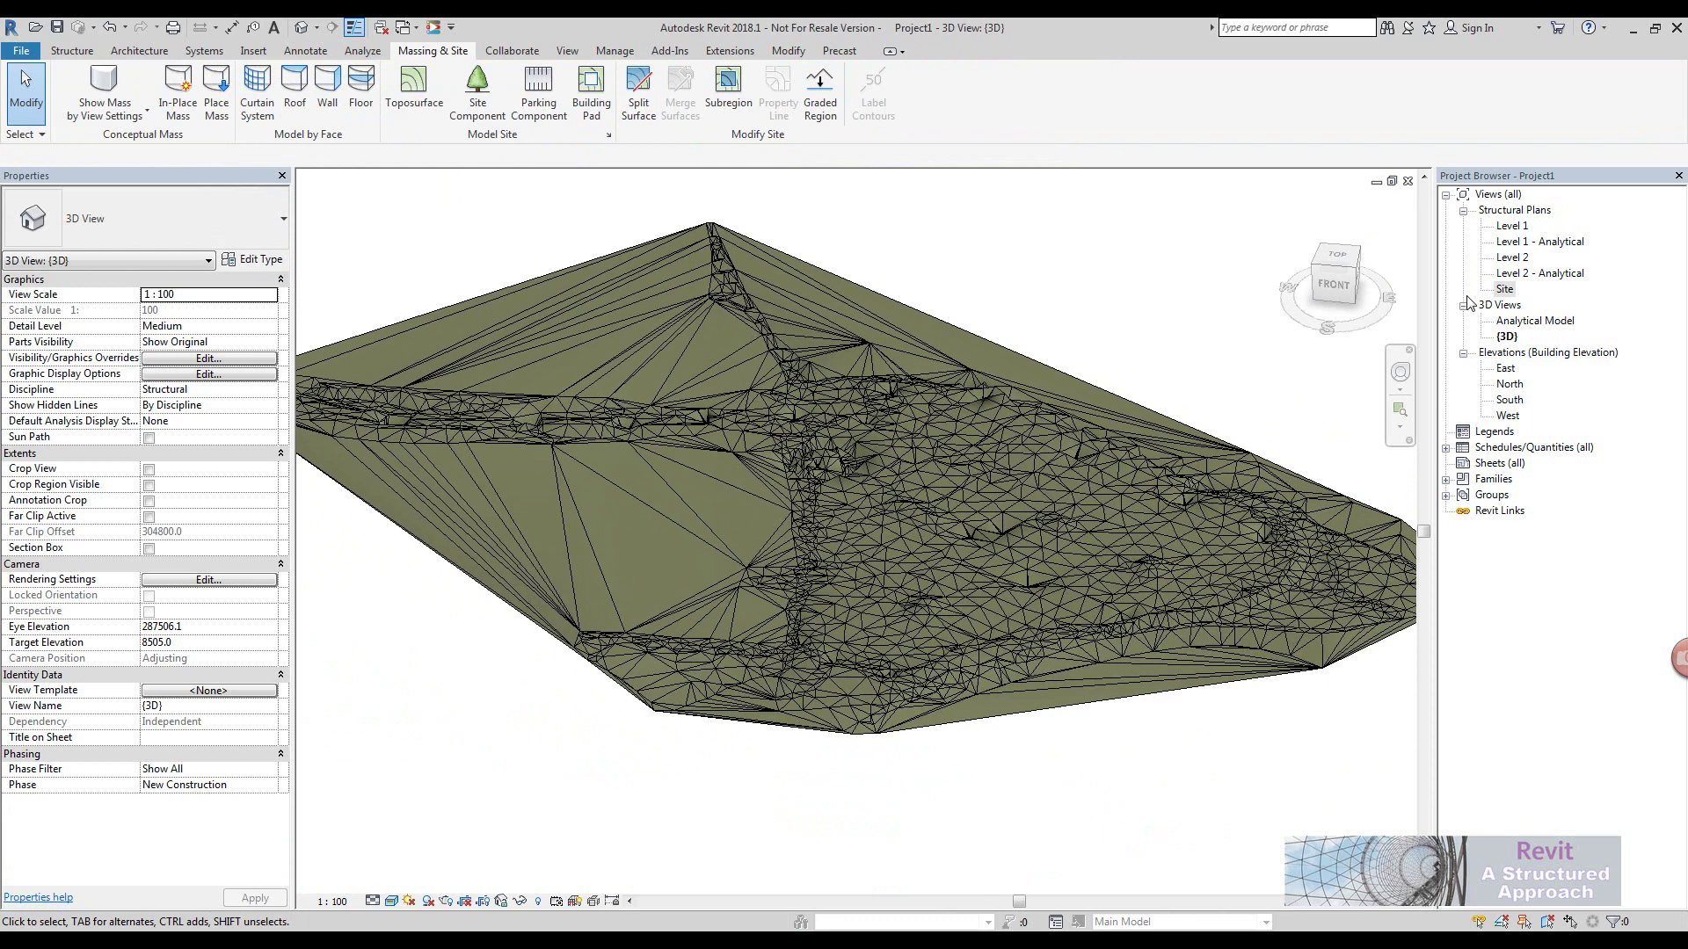
double_click(1507, 290)
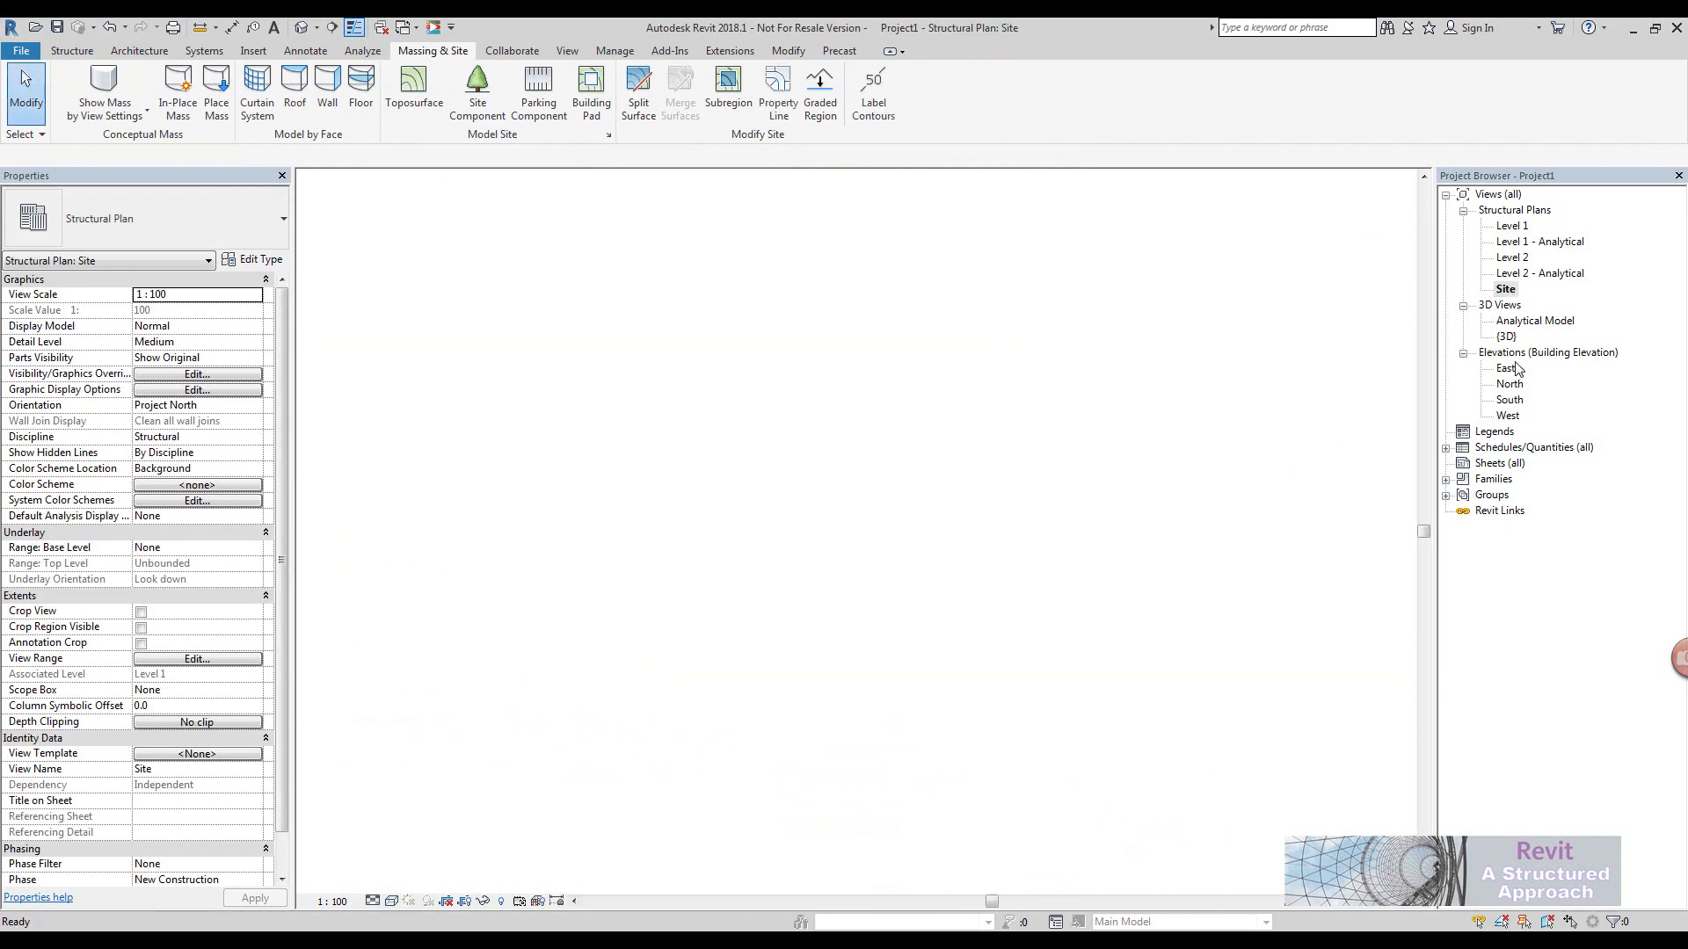
scroll(626, 563, up, 8)
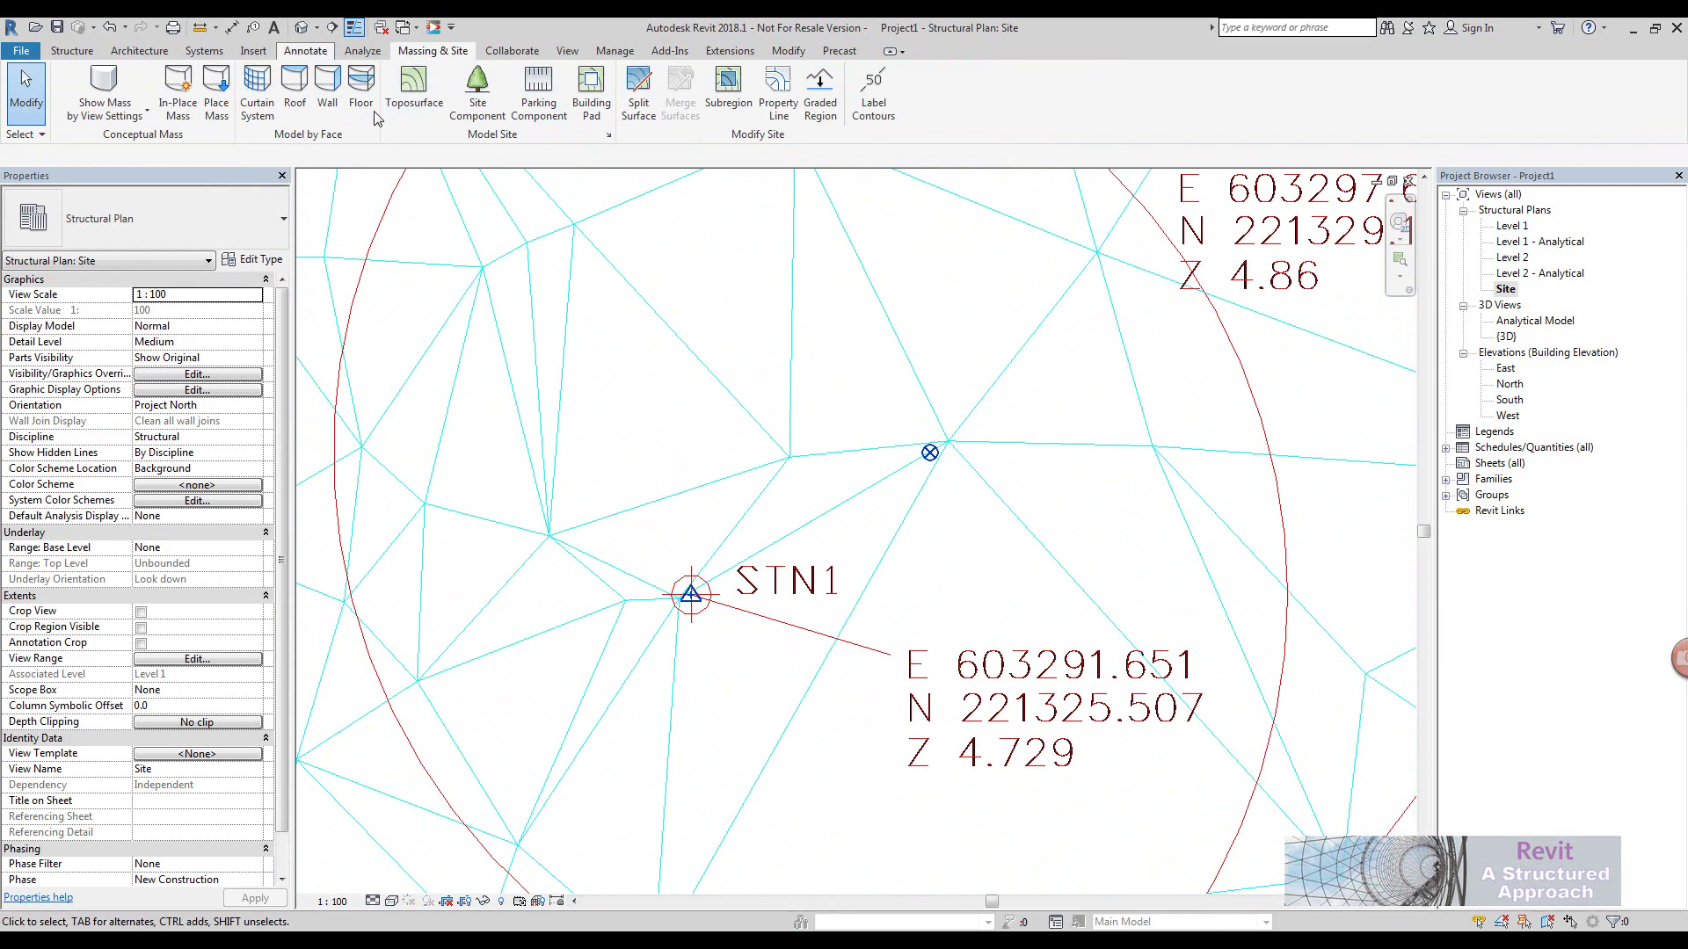
Place a spot coordinate with a shouldered leader on the survey point at STN1
click(305, 50)
click(366, 88)
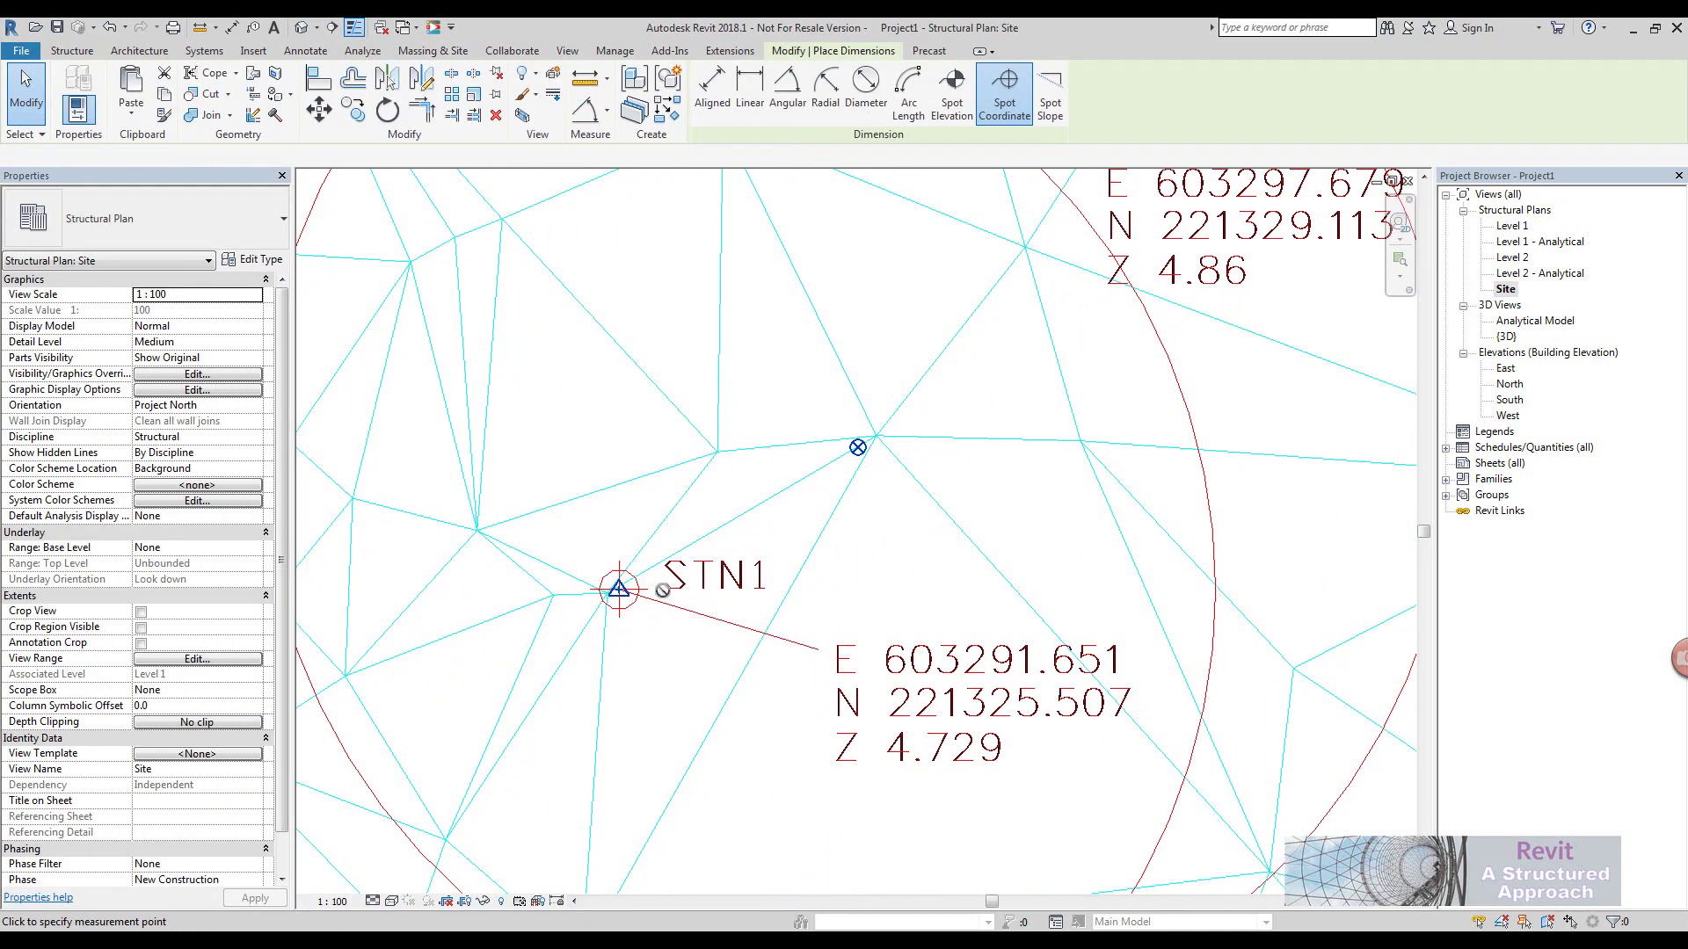
click(618, 452)
click(773, 451)
Place a second spot coordinate with a shouldered leader on the project base point
scroll(796, 509, up, 4)
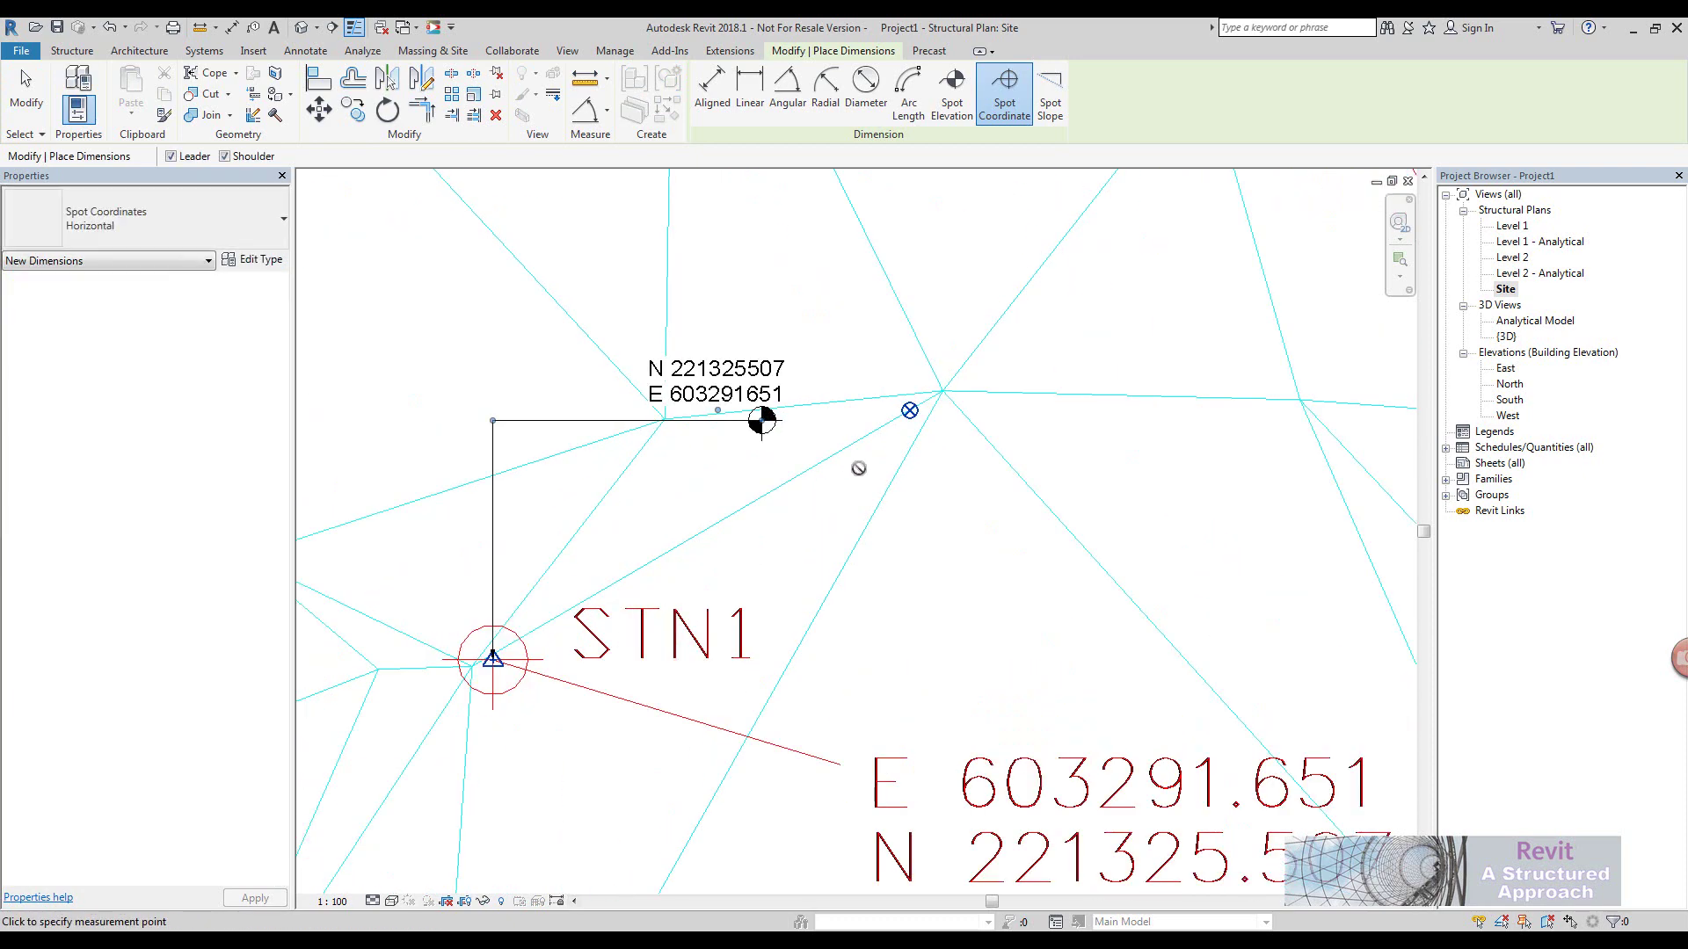
click(909, 411)
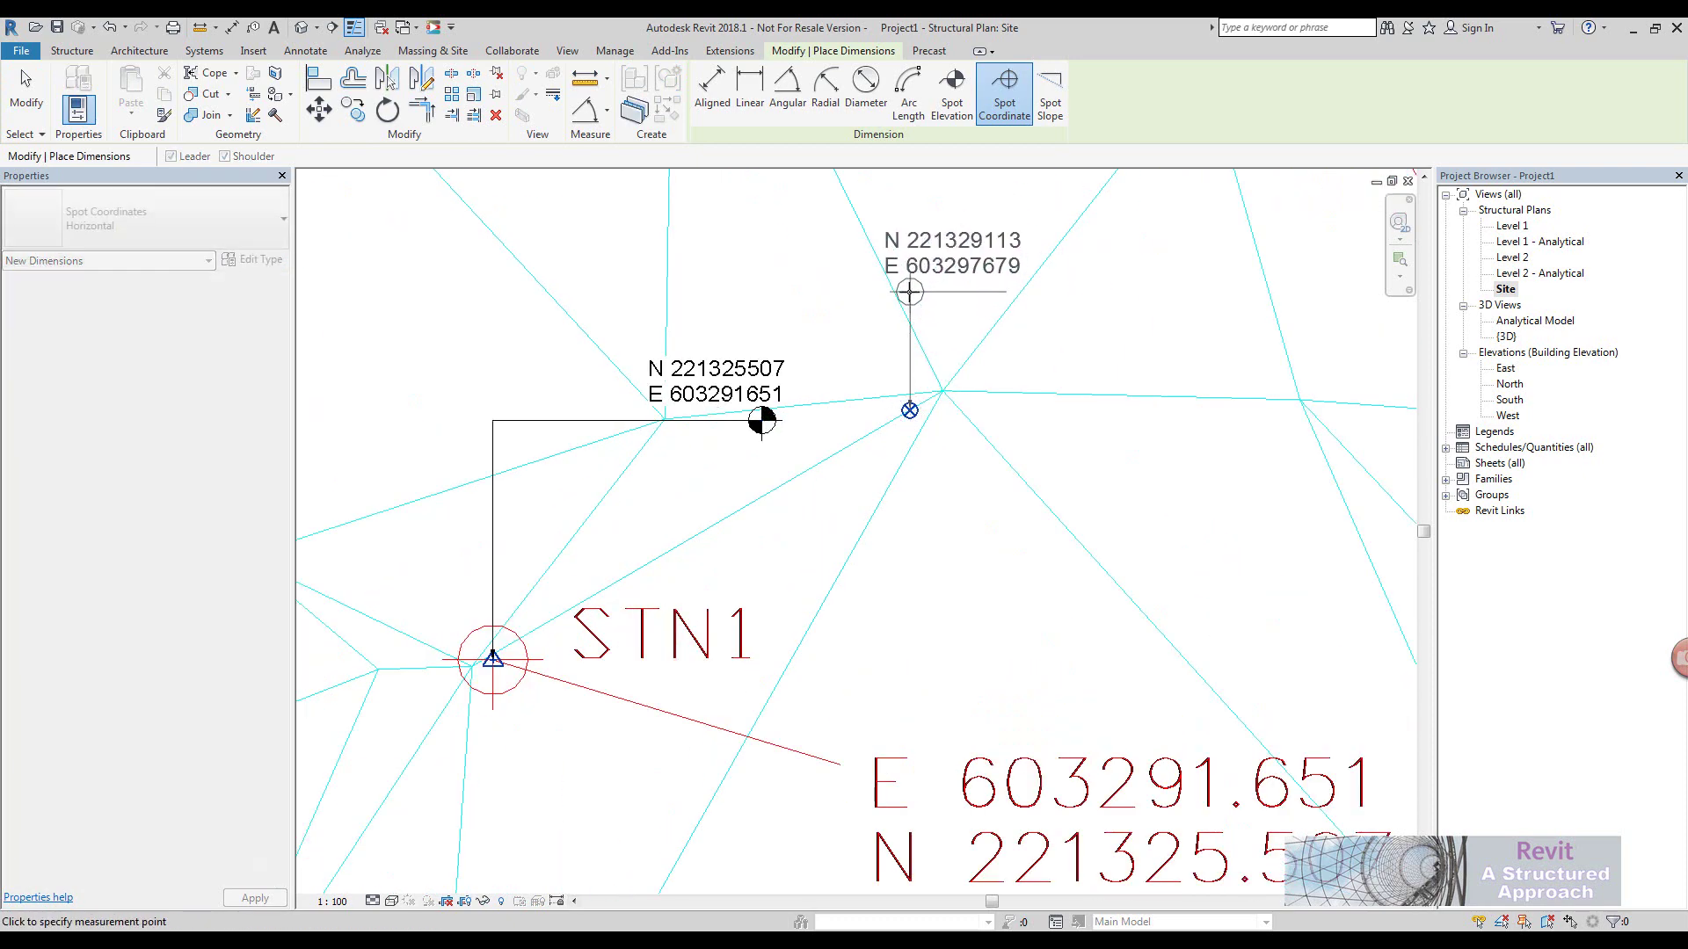
click(910, 281)
click(1074, 280)
key(Escape)
middle_drag(1105, 360, 1070, 440)
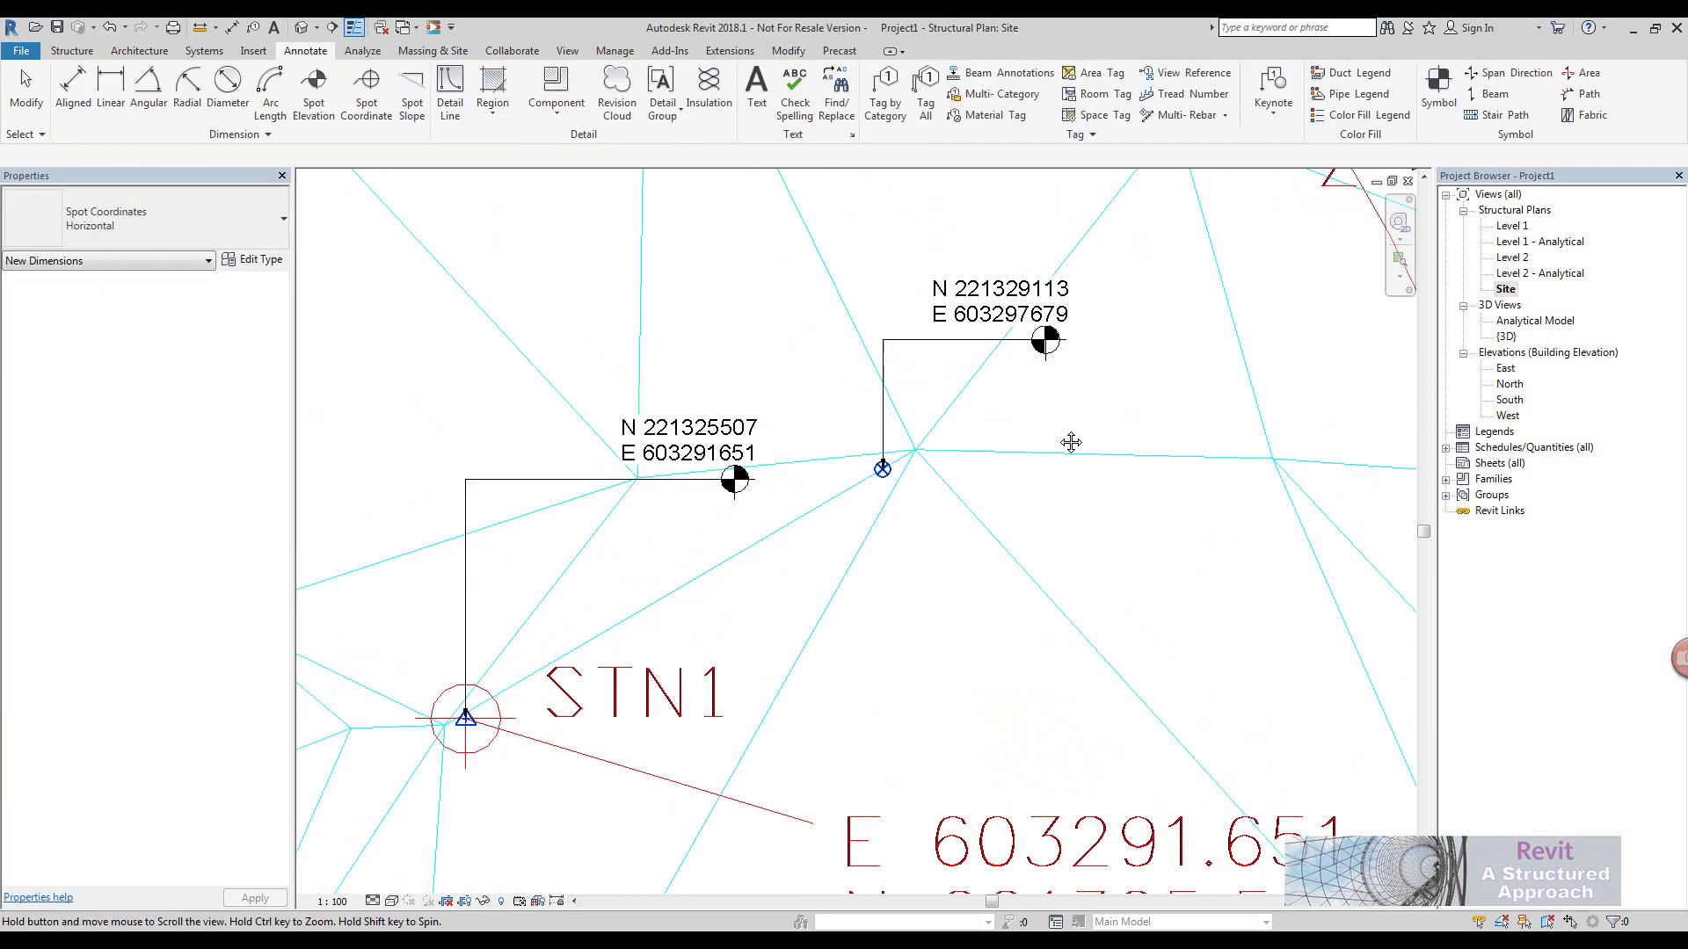
Set the Horizontal spot coordinate type's units format to meters with 3 decimal places and the m unit symbol, overriding project settings
click(1041, 351)
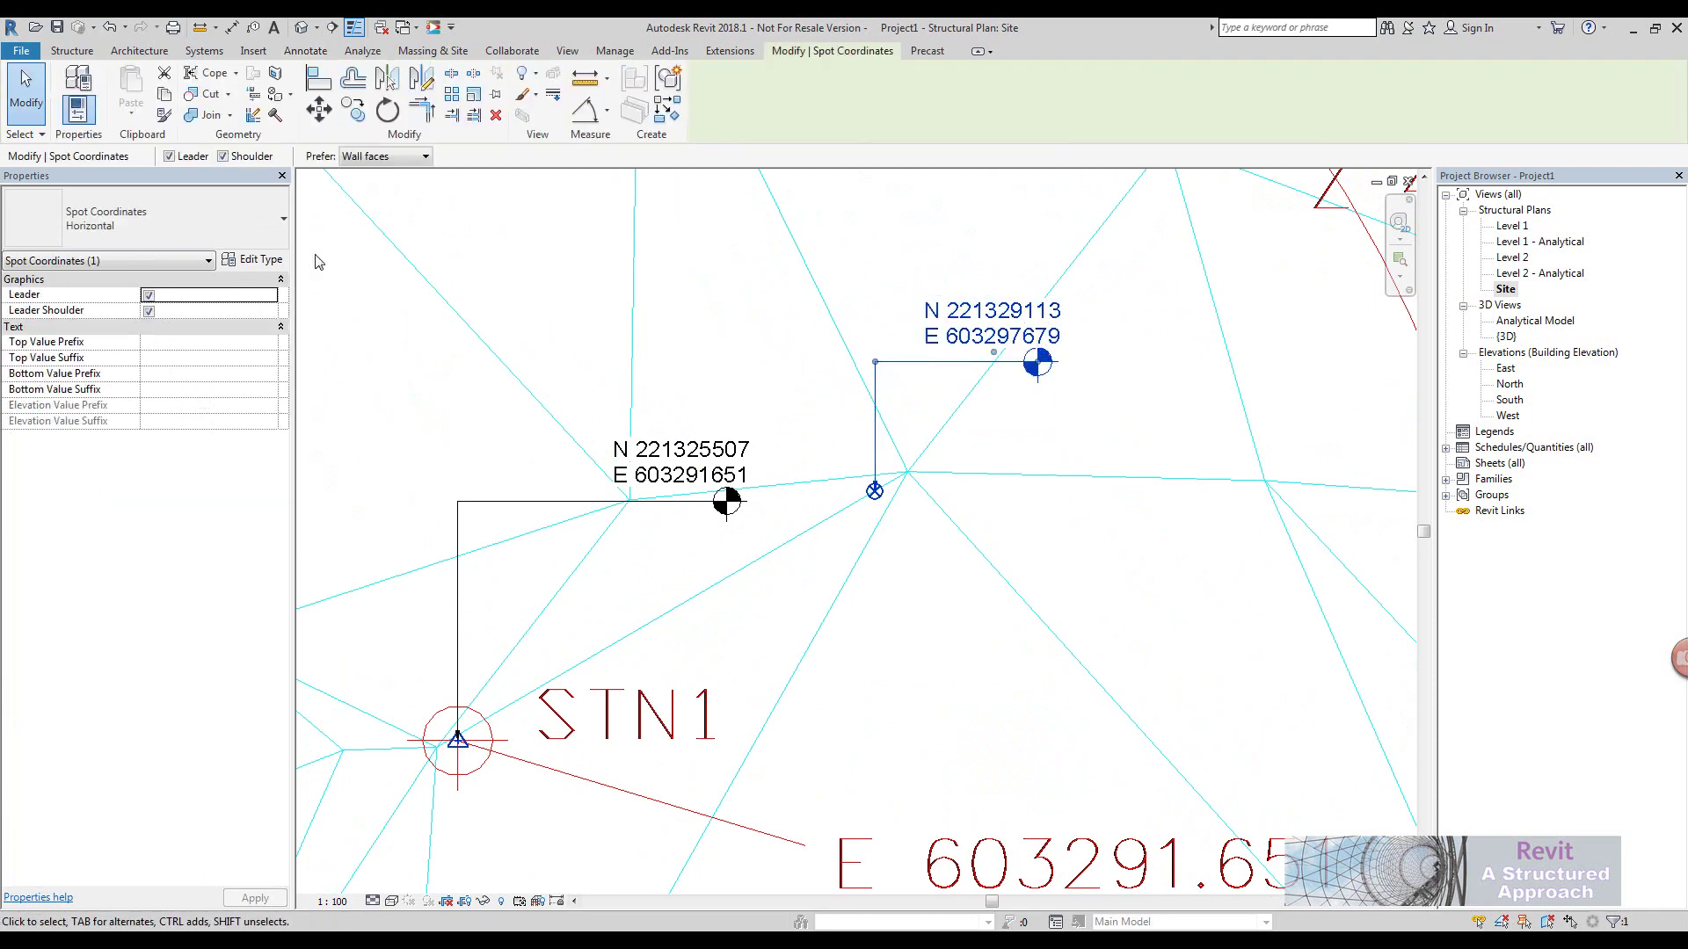
click(253, 259)
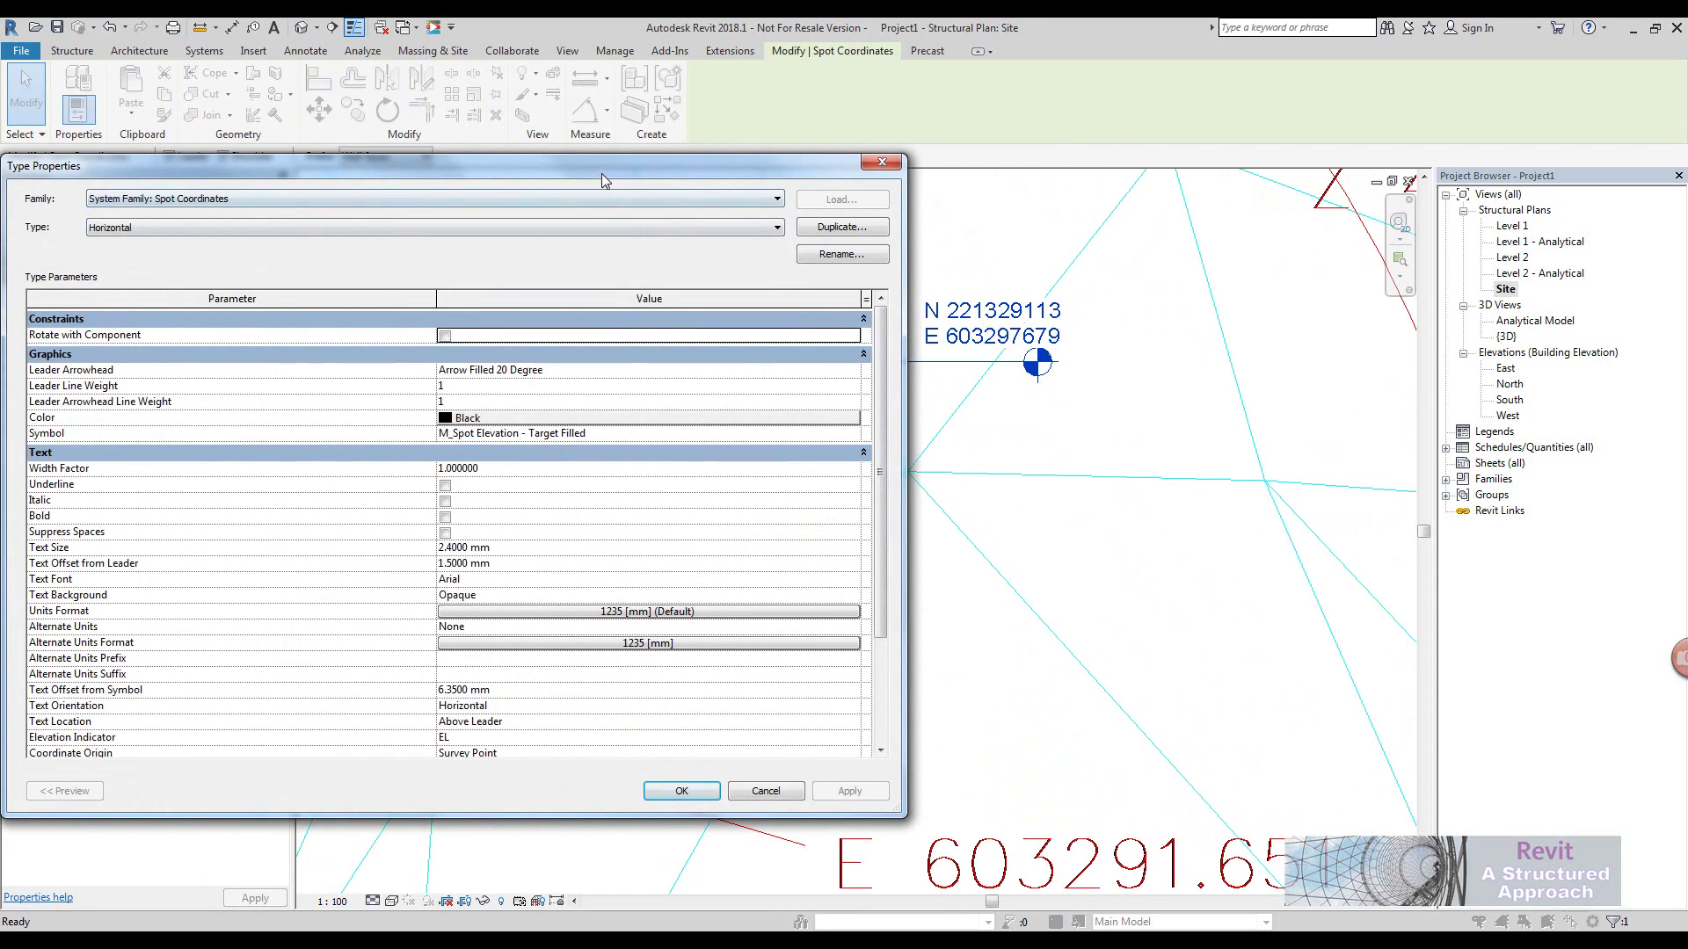
mouse_move(605, 172)
mouse_down()
mouse_move(851, 534)
mouse_move(846, 327)
mouse_move(948, 290)
mouse_move(932, 155)
mouse_up()
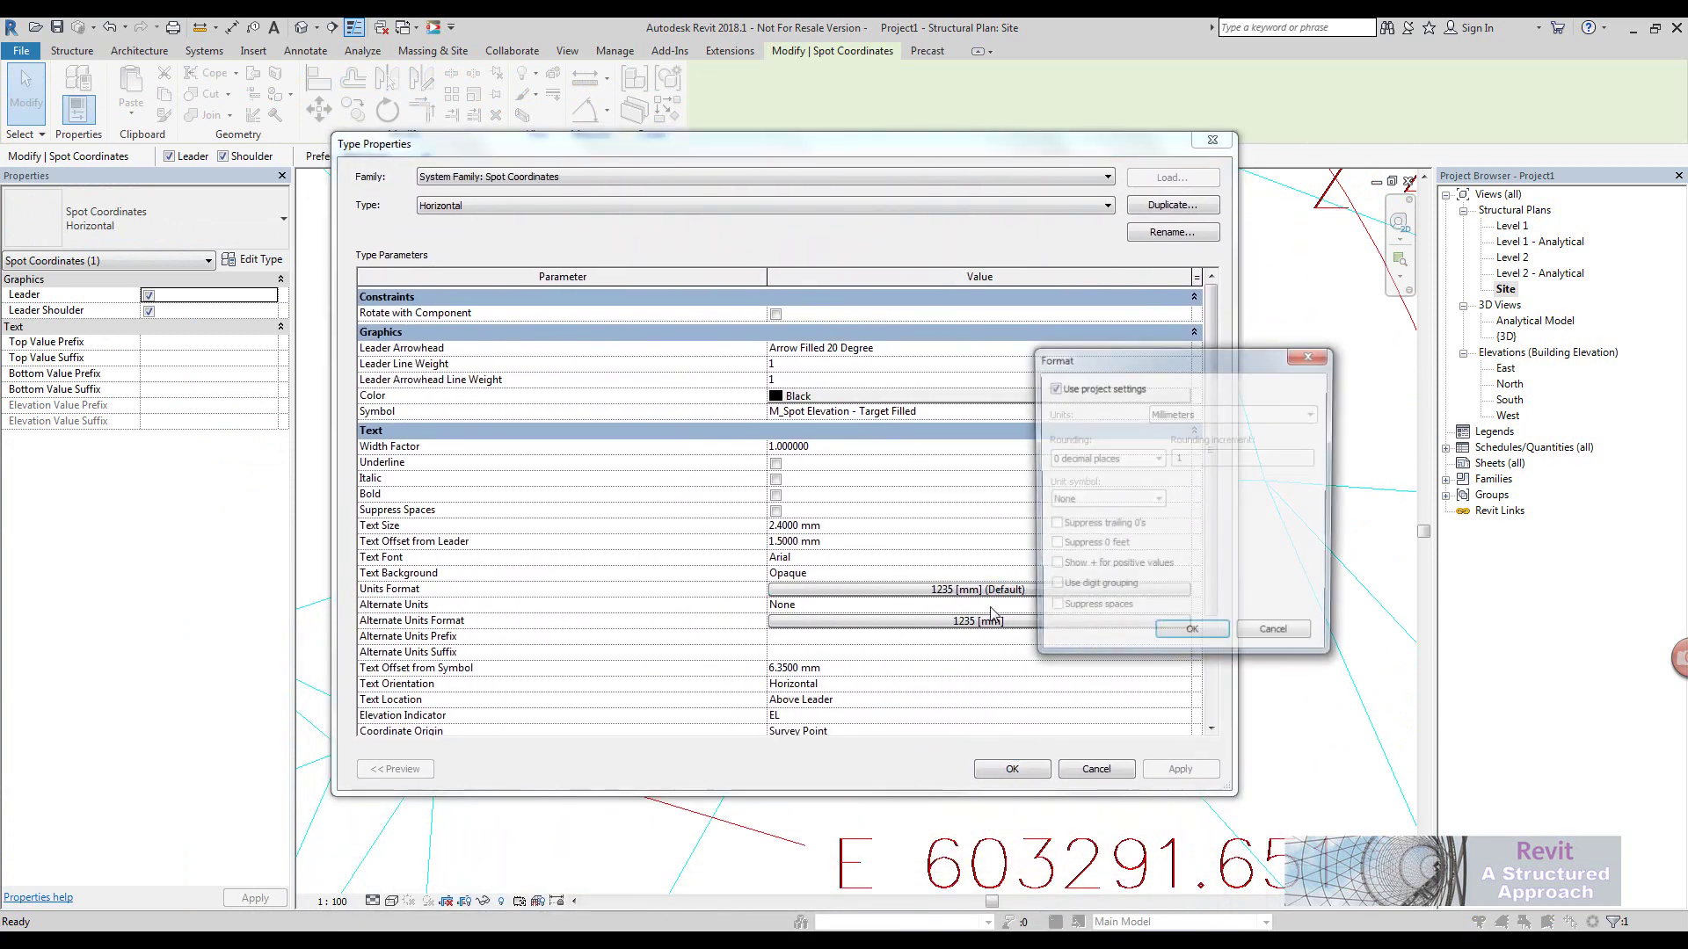
click(1052, 388)
click(1231, 414)
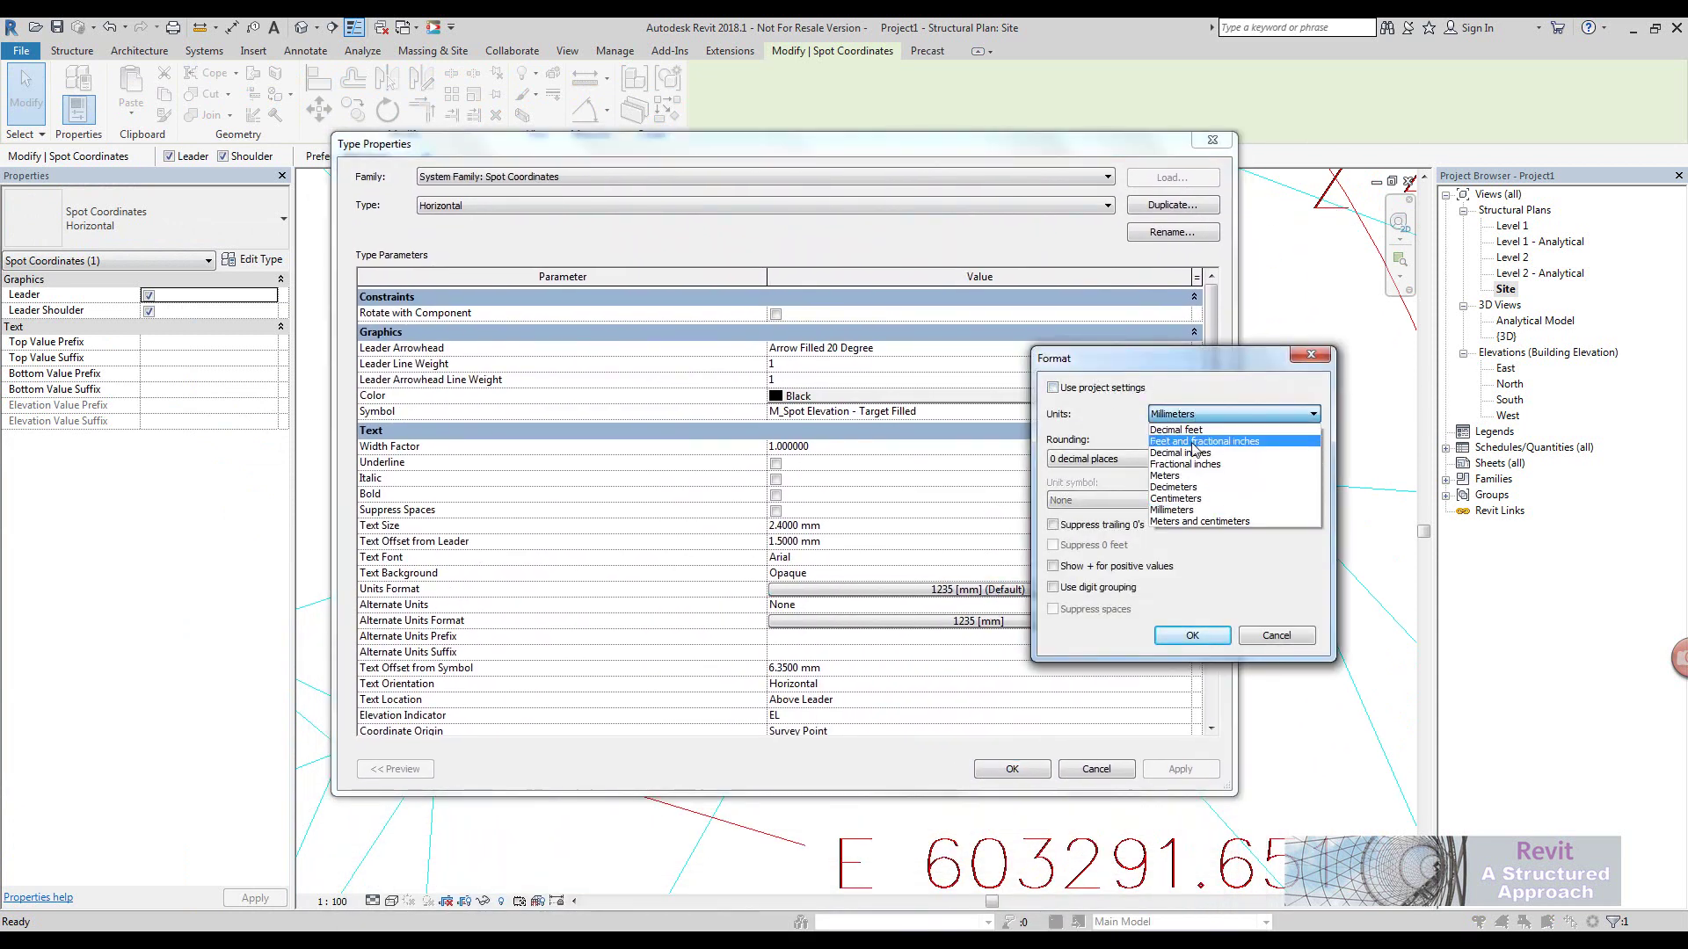
click(1169, 477)
click(1140, 457)
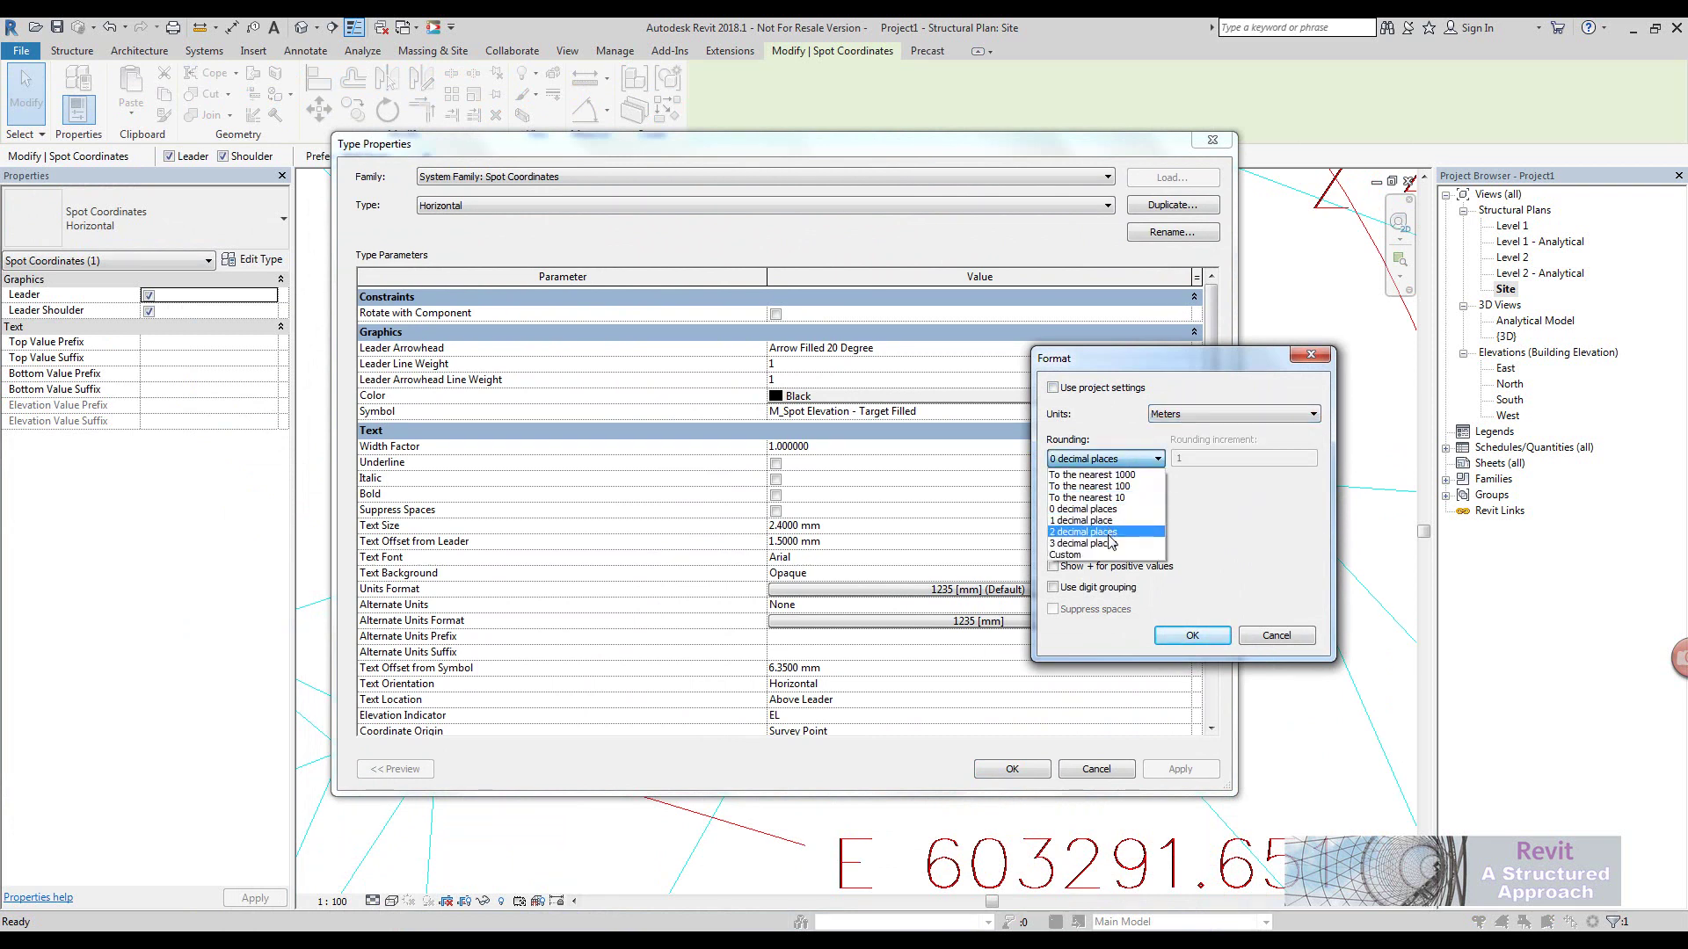
click(1107, 526)
click(1145, 500)
click(1134, 530)
click(1192, 636)
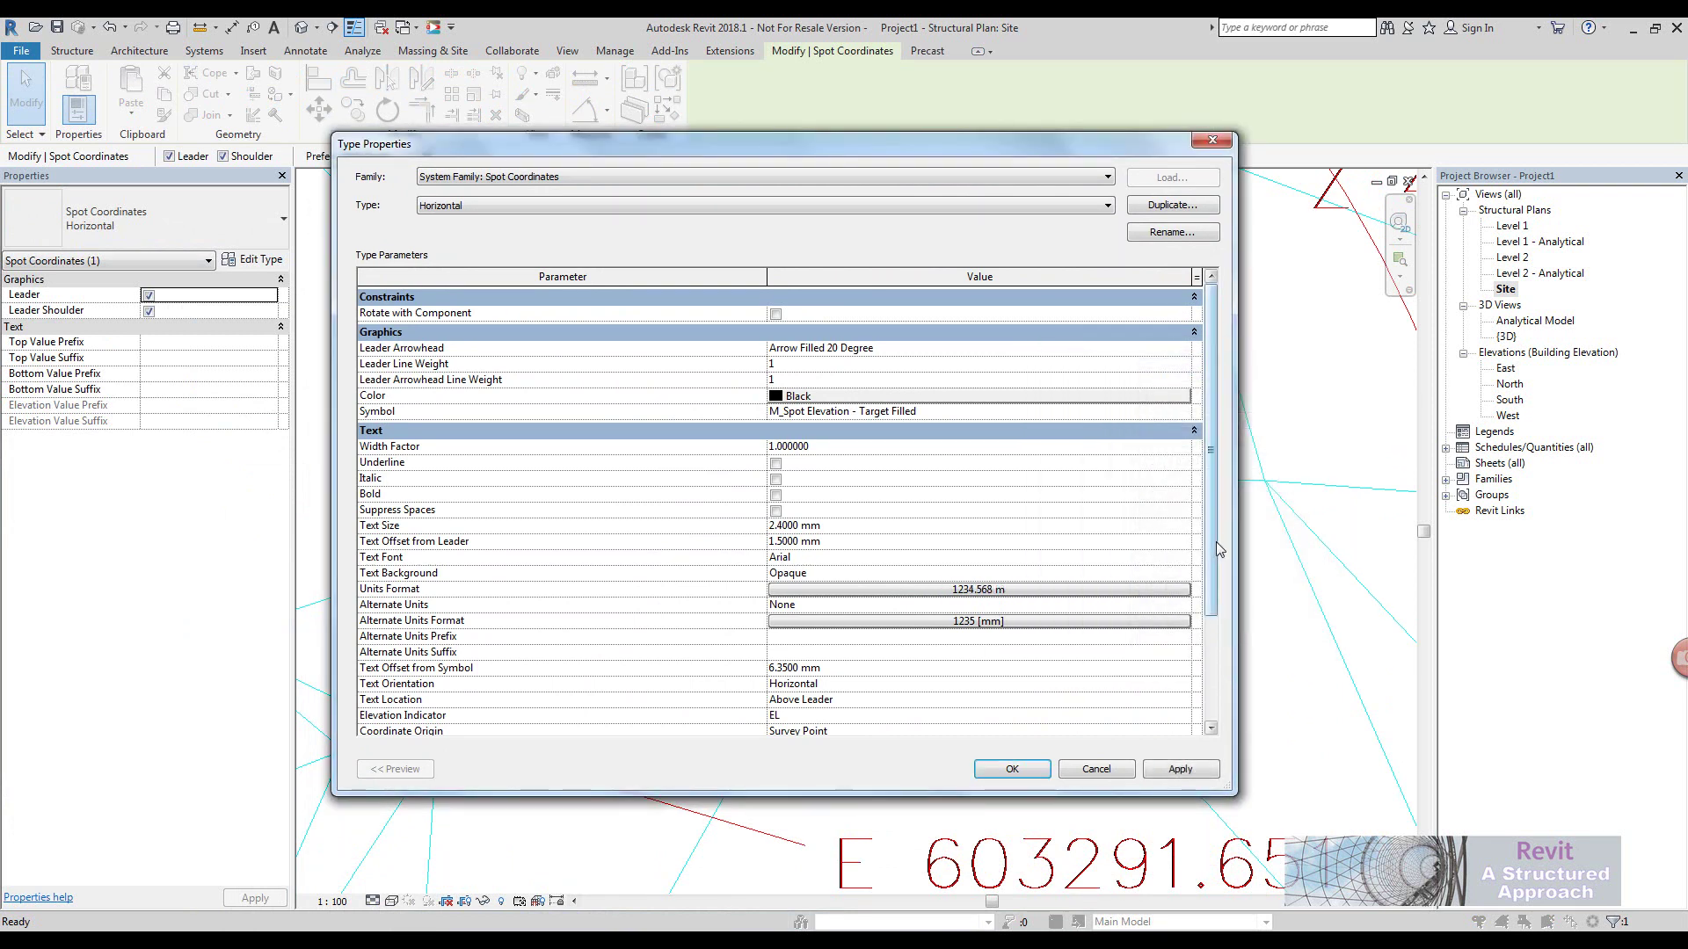
Set the spot coordinate type's top value to East / West and bottom value to North / South
scroll(893, 627, down, 3)
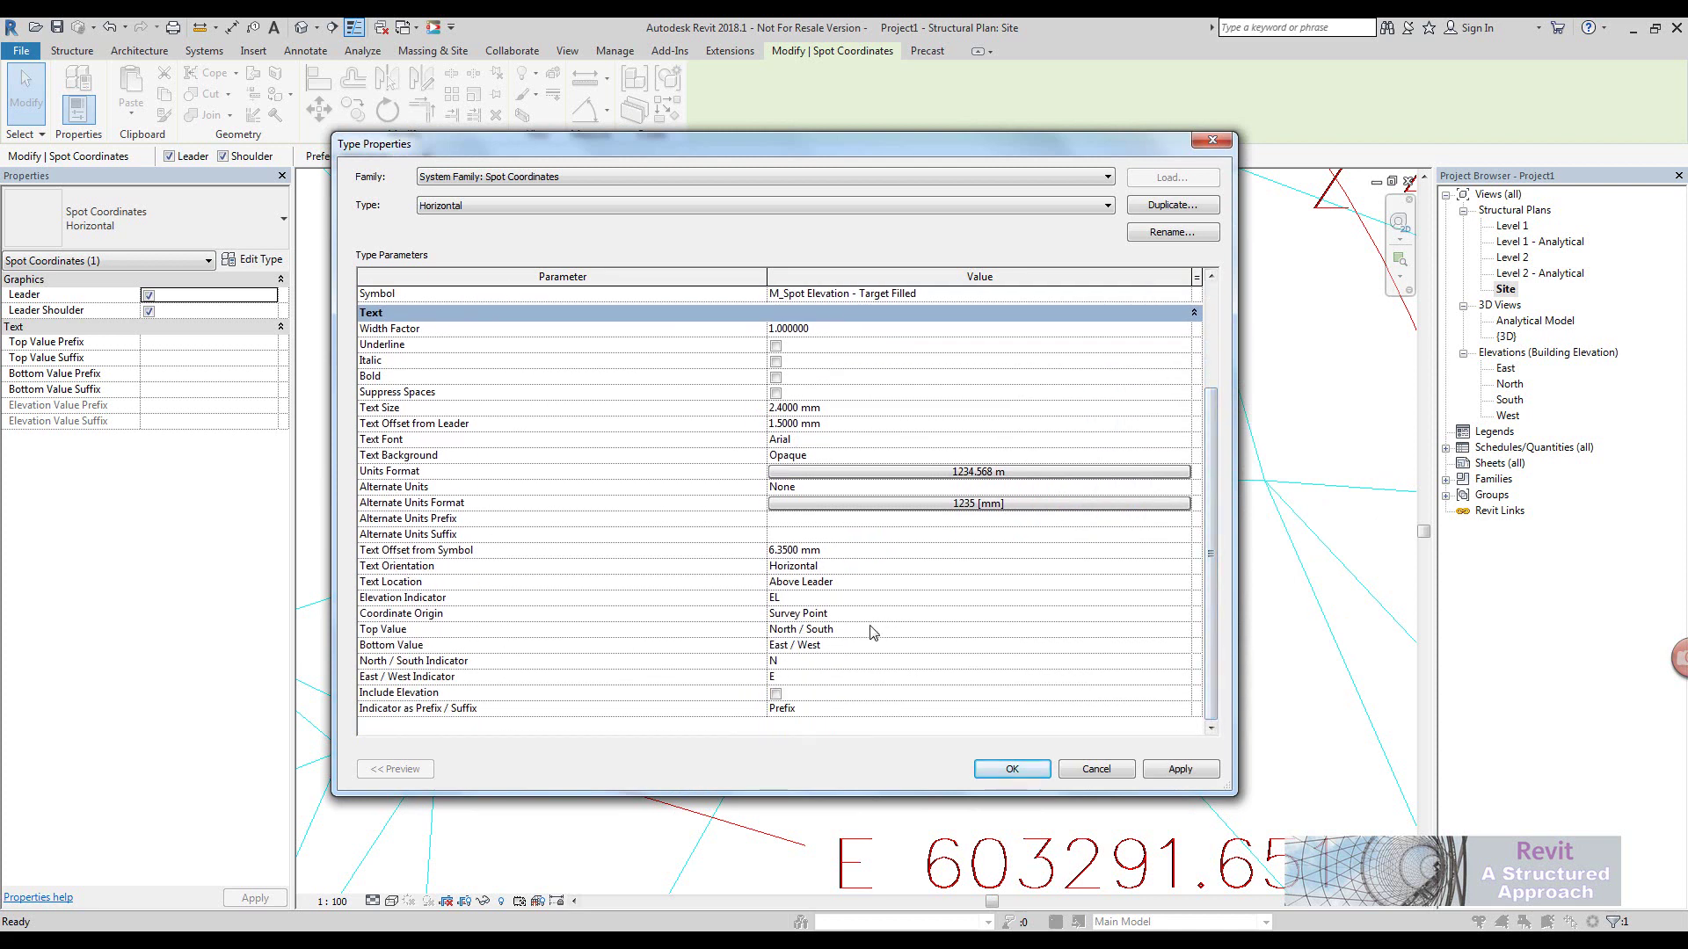
click(1183, 635)
click(978, 674)
key(Tab)
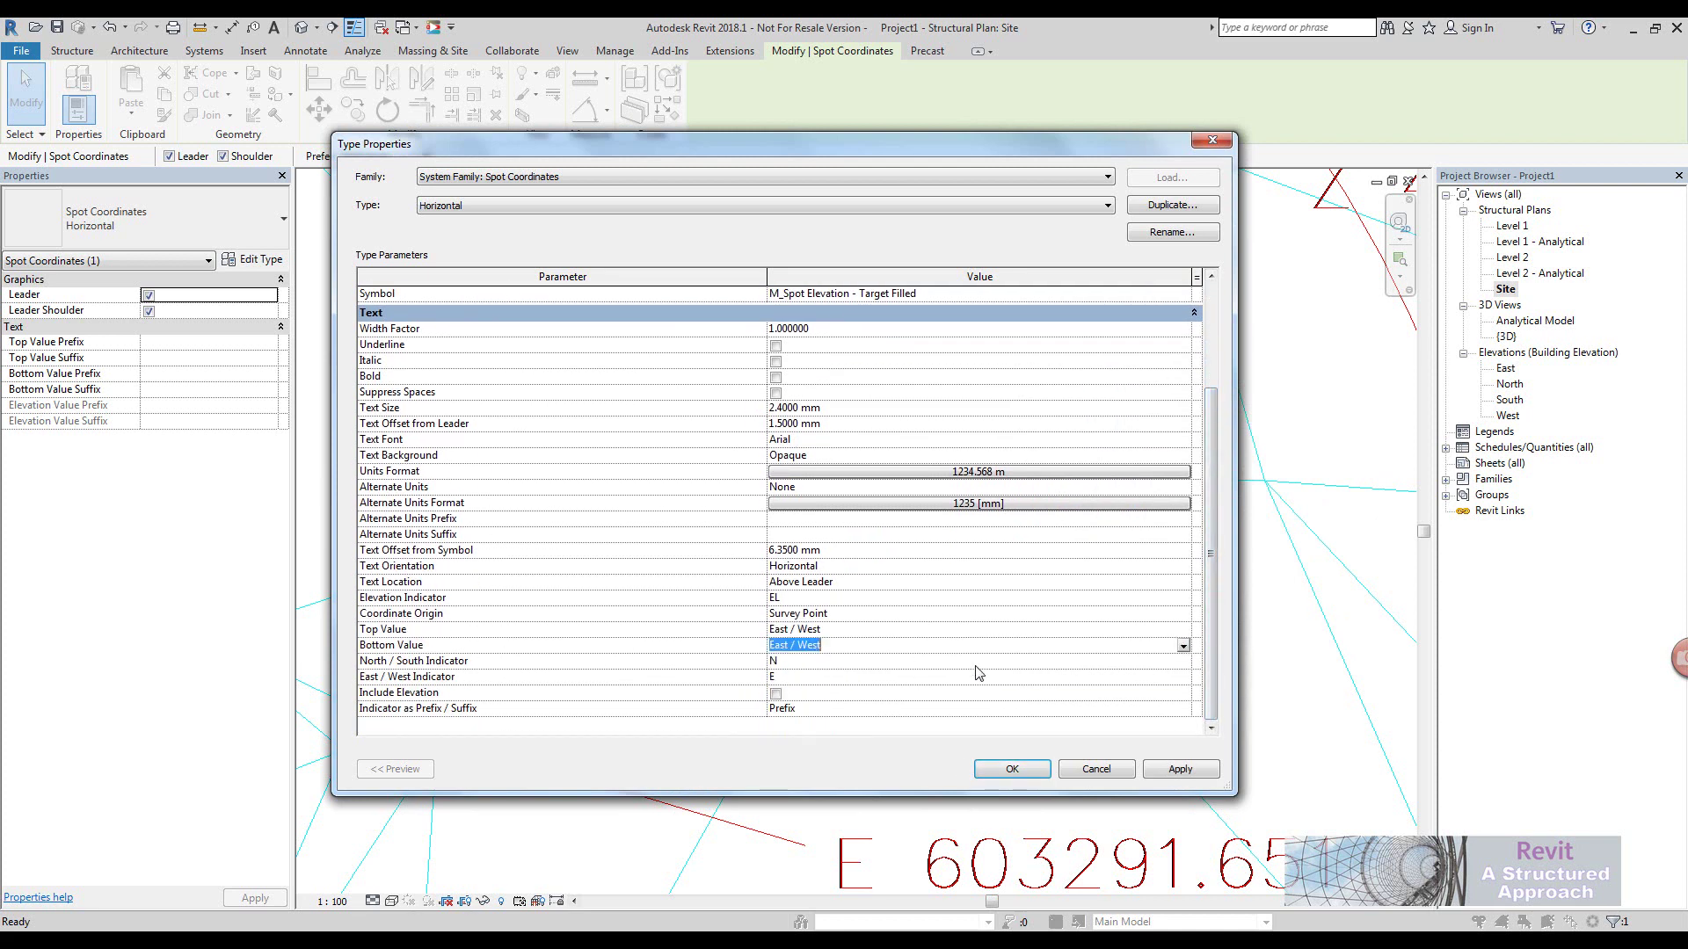
click(1183, 647)
click(822, 674)
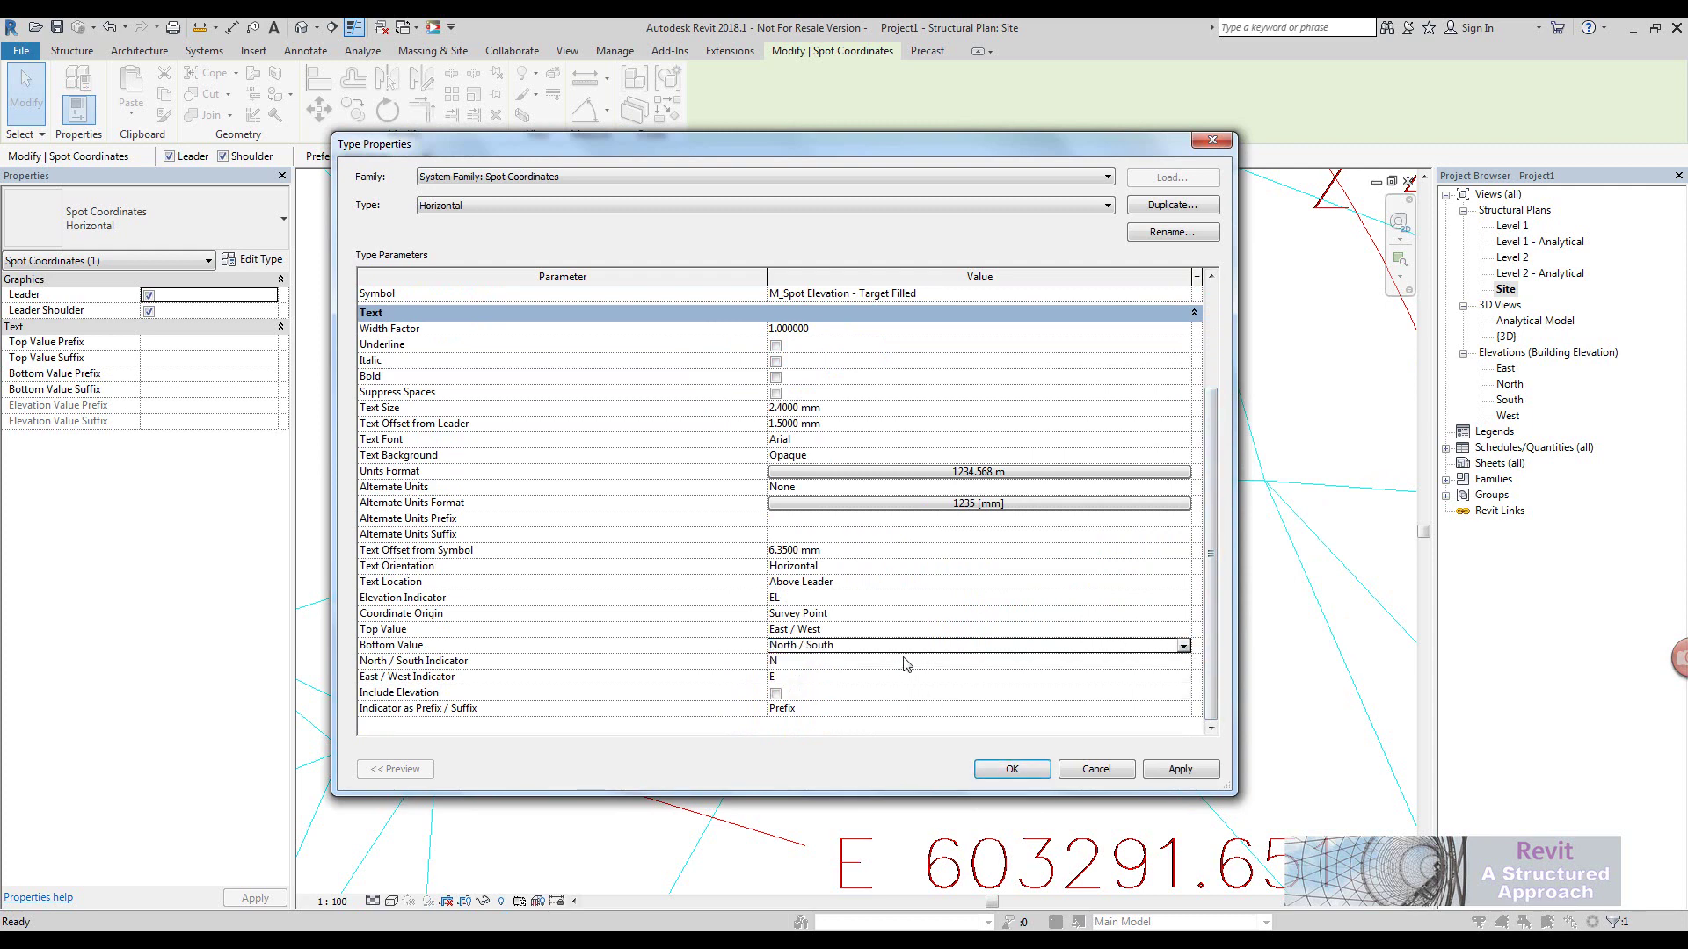
click(1012, 770)
key(Escape)
Hide all imported categories in the Site plan's visibility/graphic overrides
scroll(792, 422, down, 1)
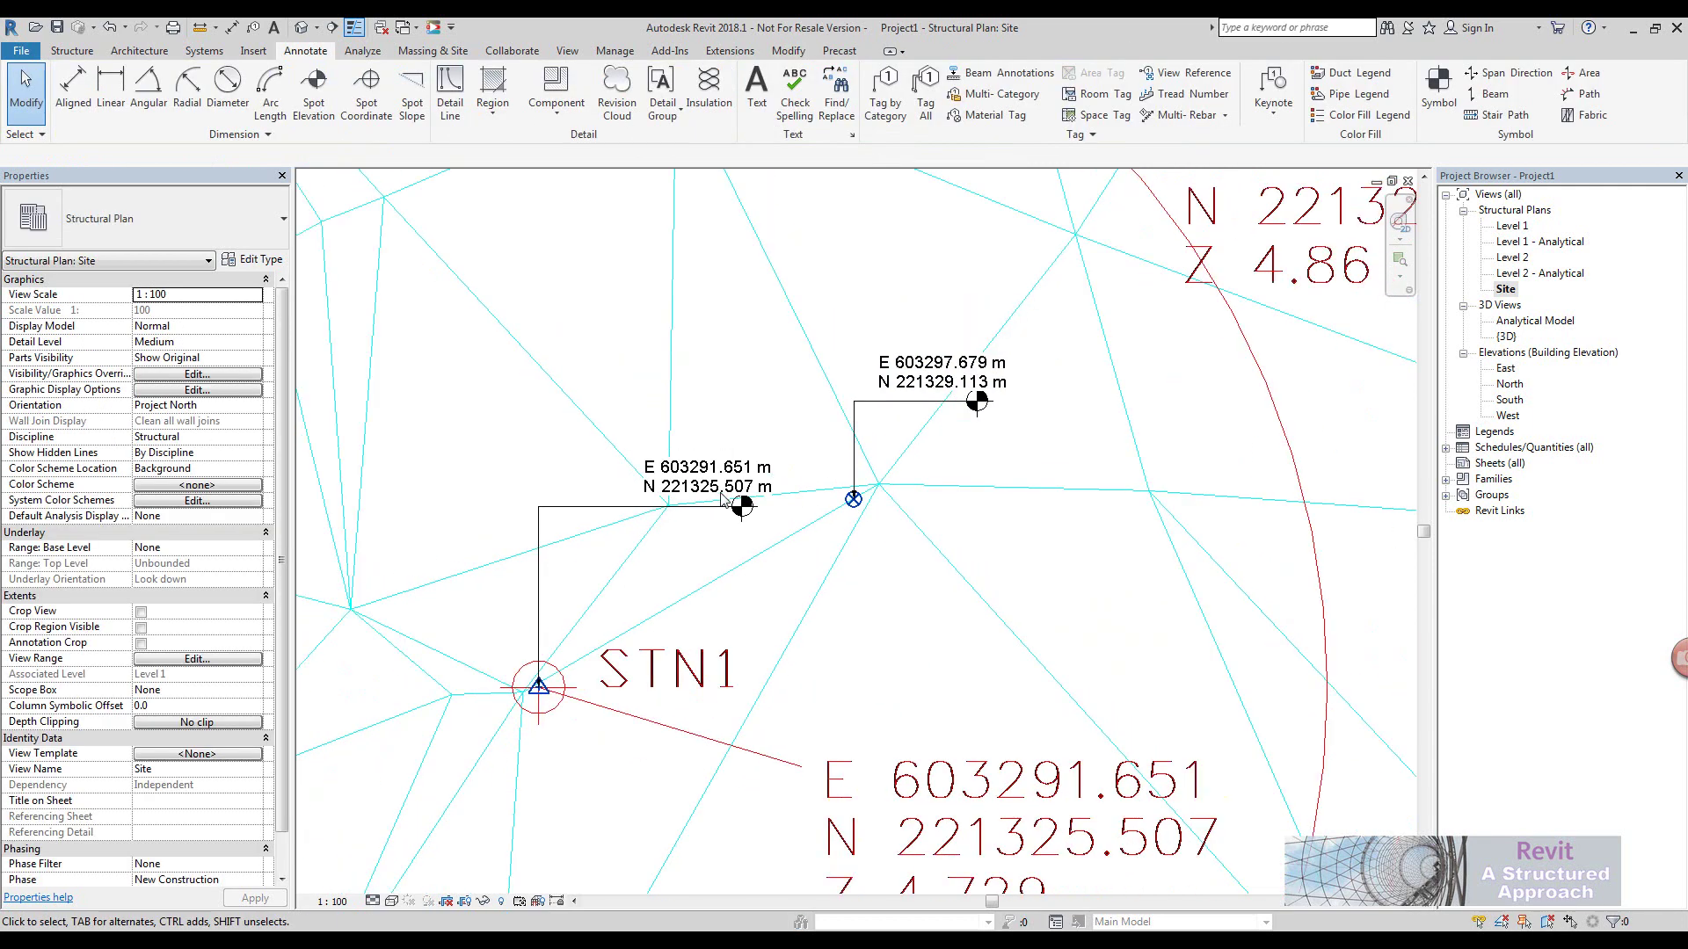
scroll(742, 524, down, 3)
scroll(809, 497, down, 1)
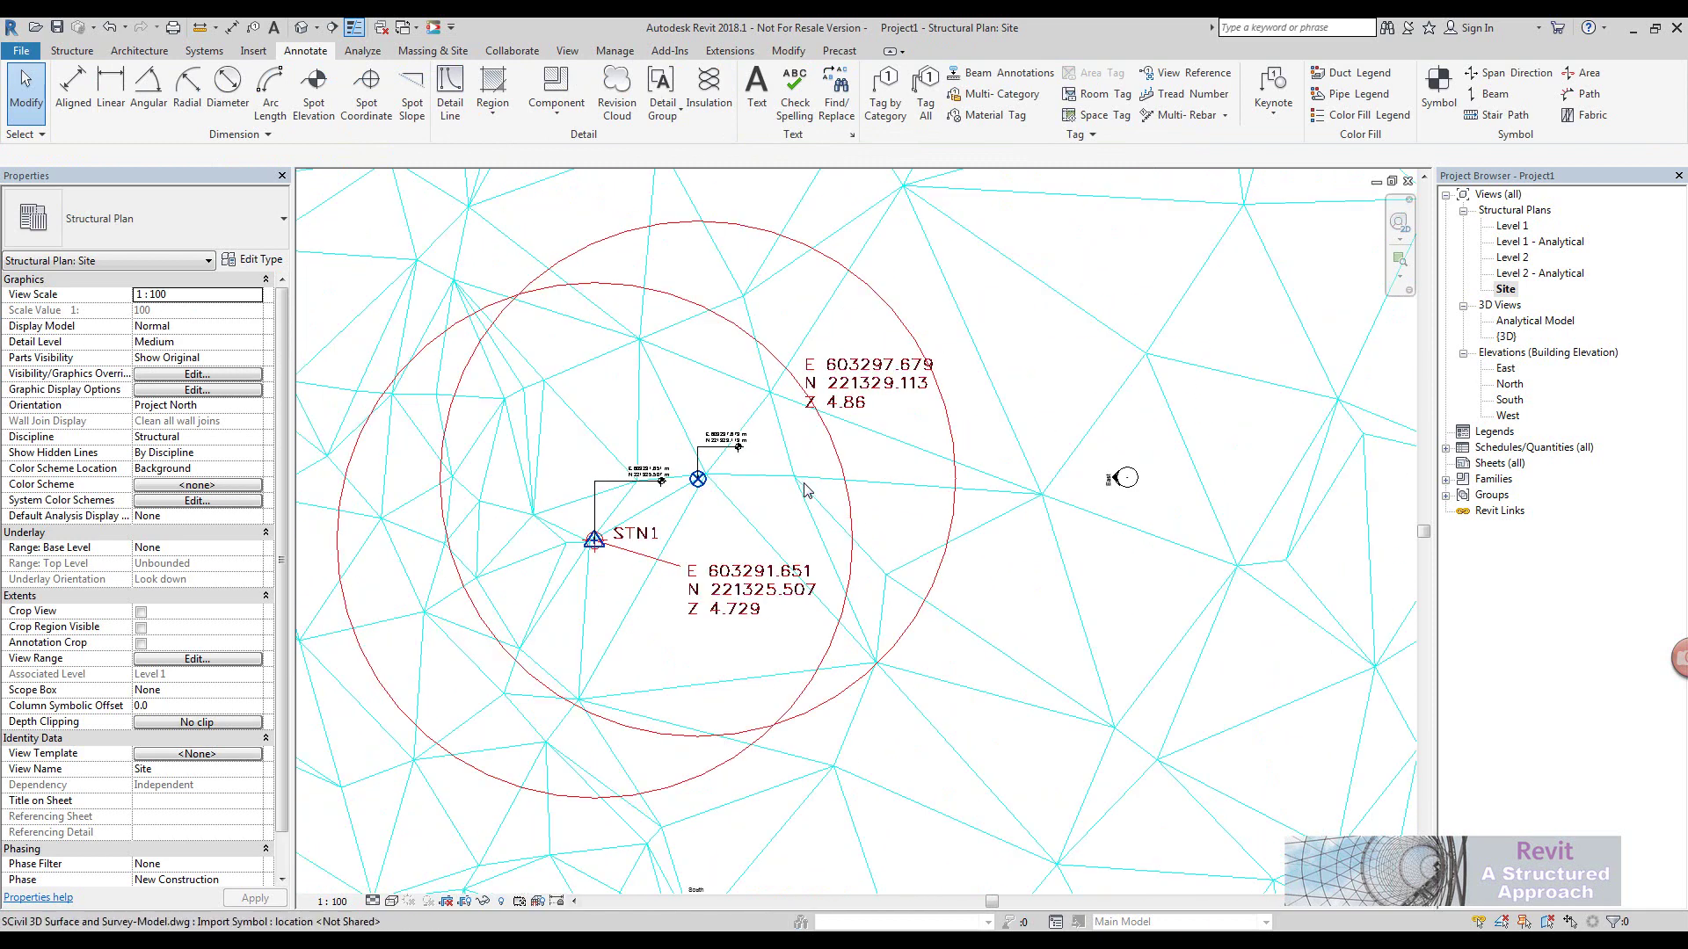
scroll(809, 497, down, 2)
key(v)
key(g)
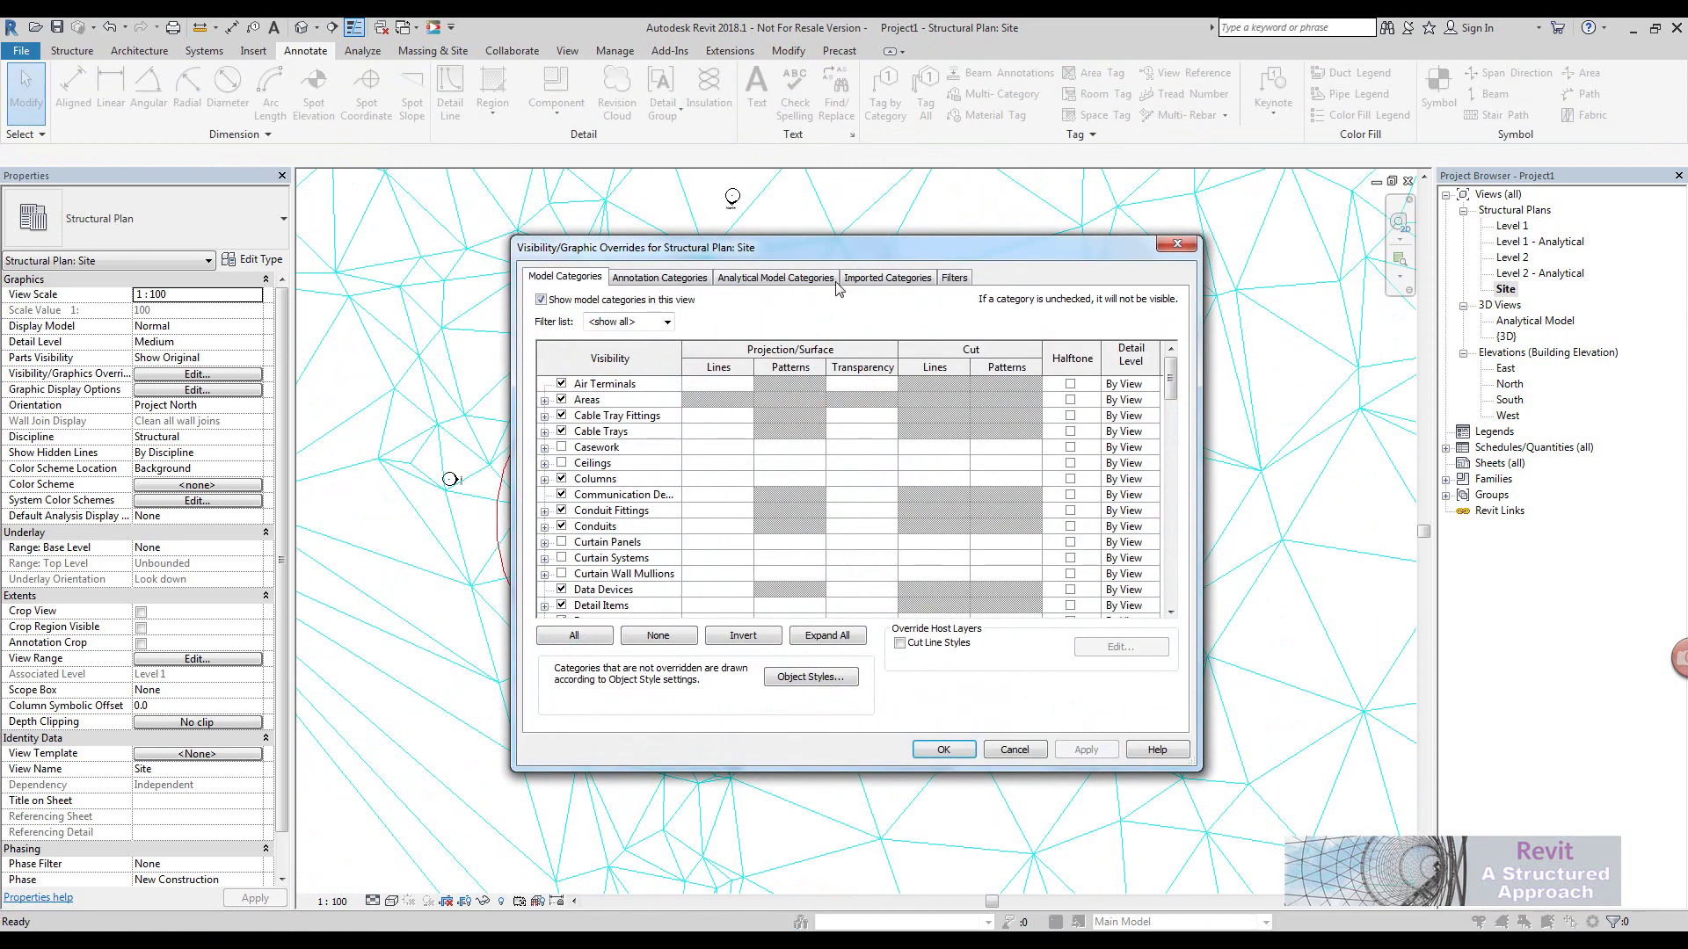
click(870, 279)
click(540, 300)
click(944, 749)
Turn on the Topography model category in the Site plan's visibility/graphic overrides
key(v)
key(g)
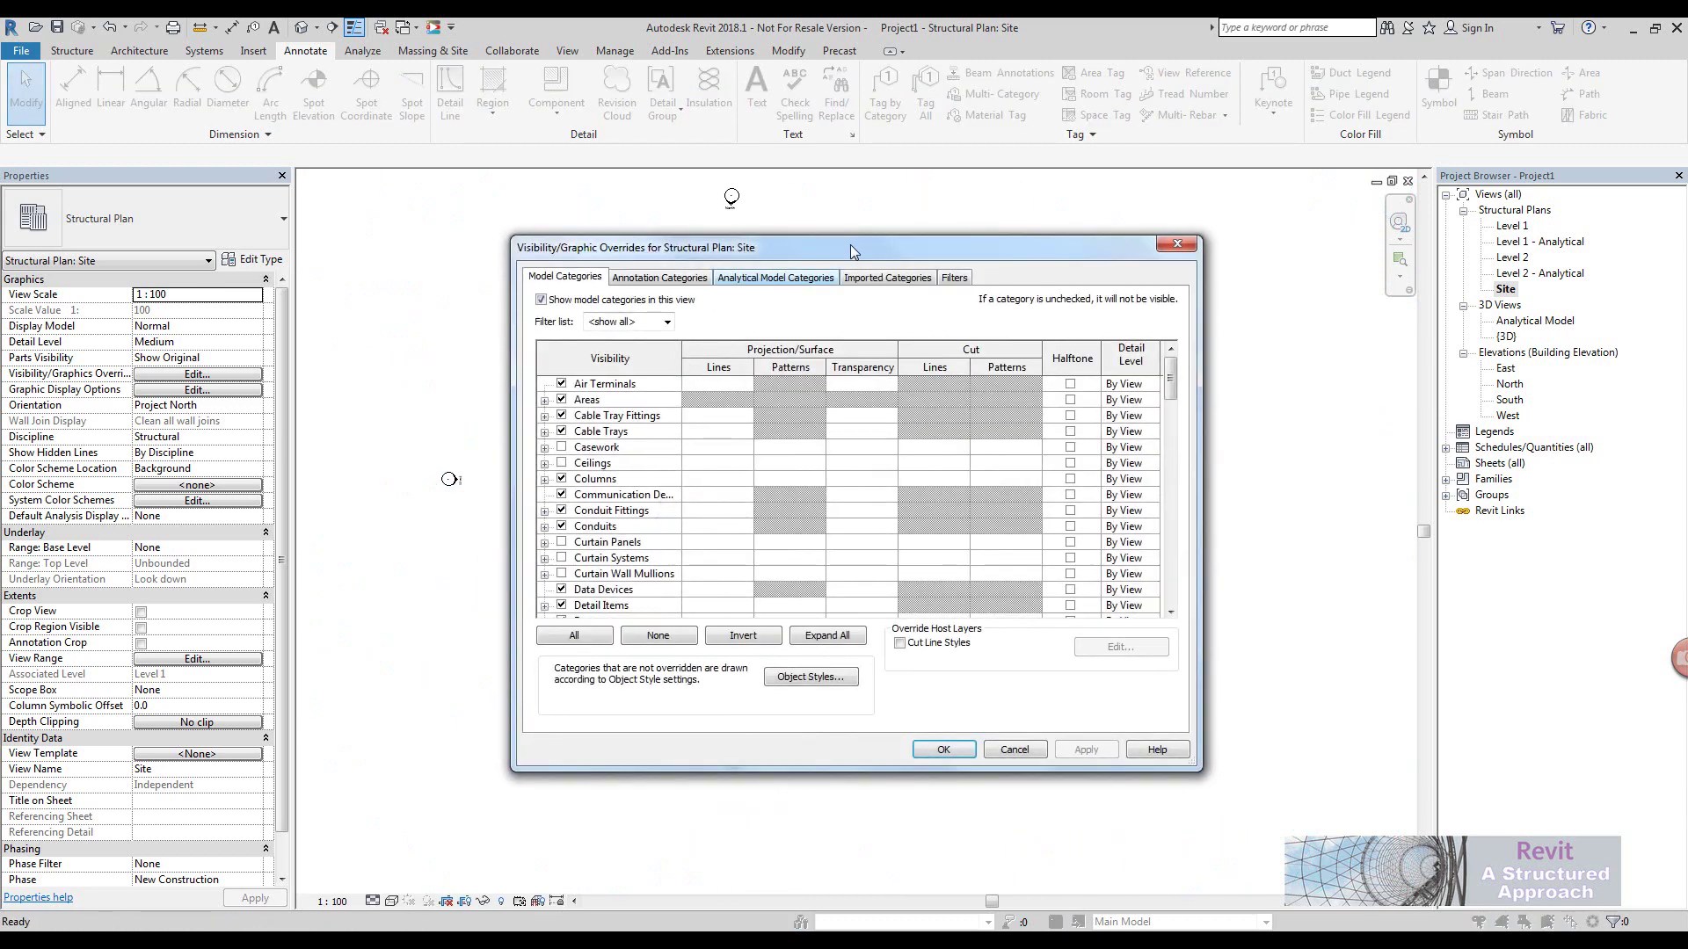
click(576, 494)
scroll(630, 534, down, 2)
scroll(629, 534, down, 13)
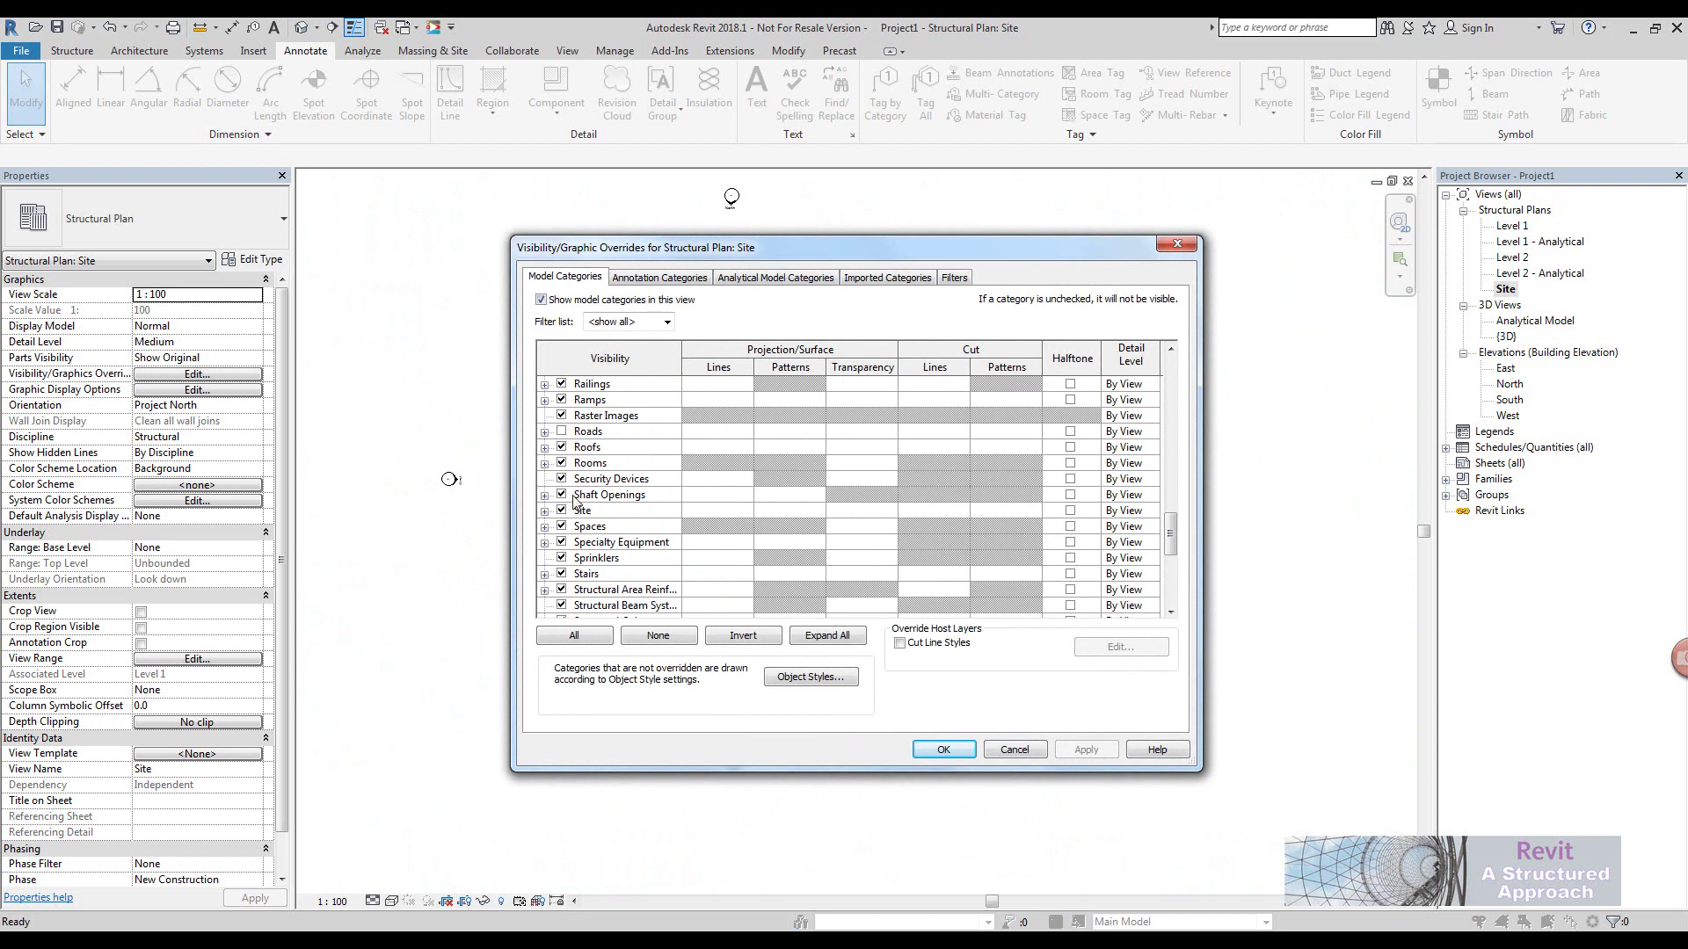
scroll(607, 586, down, 2)
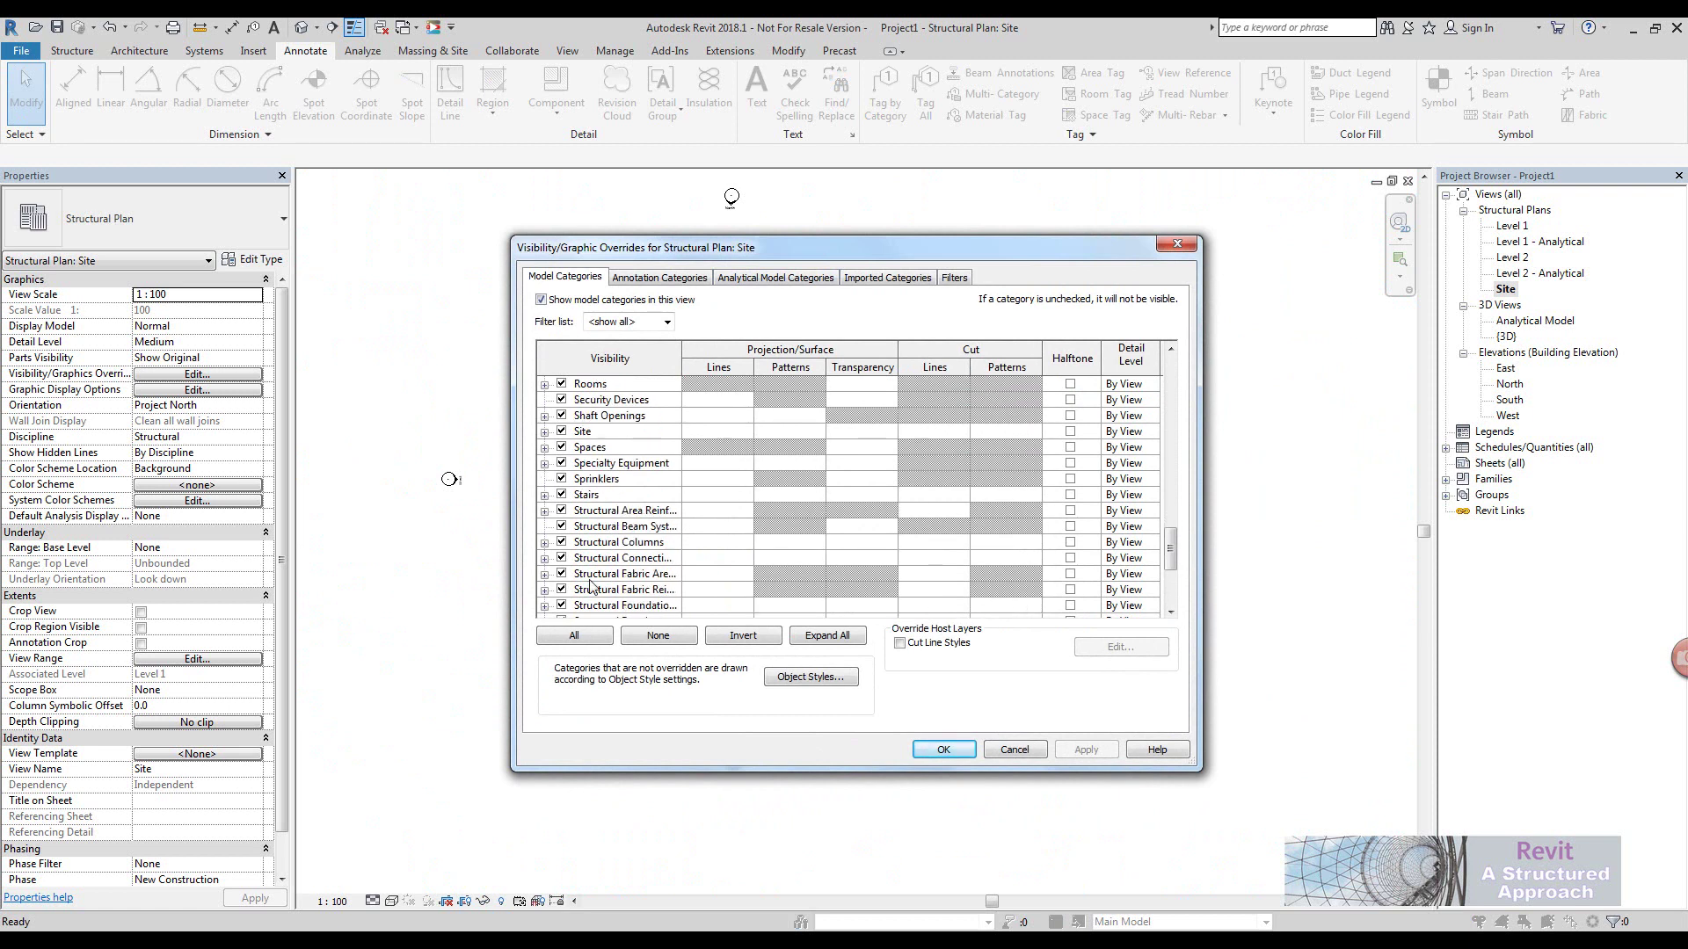
scroll(591, 586, down, 4)
click(561, 559)
click(1086, 750)
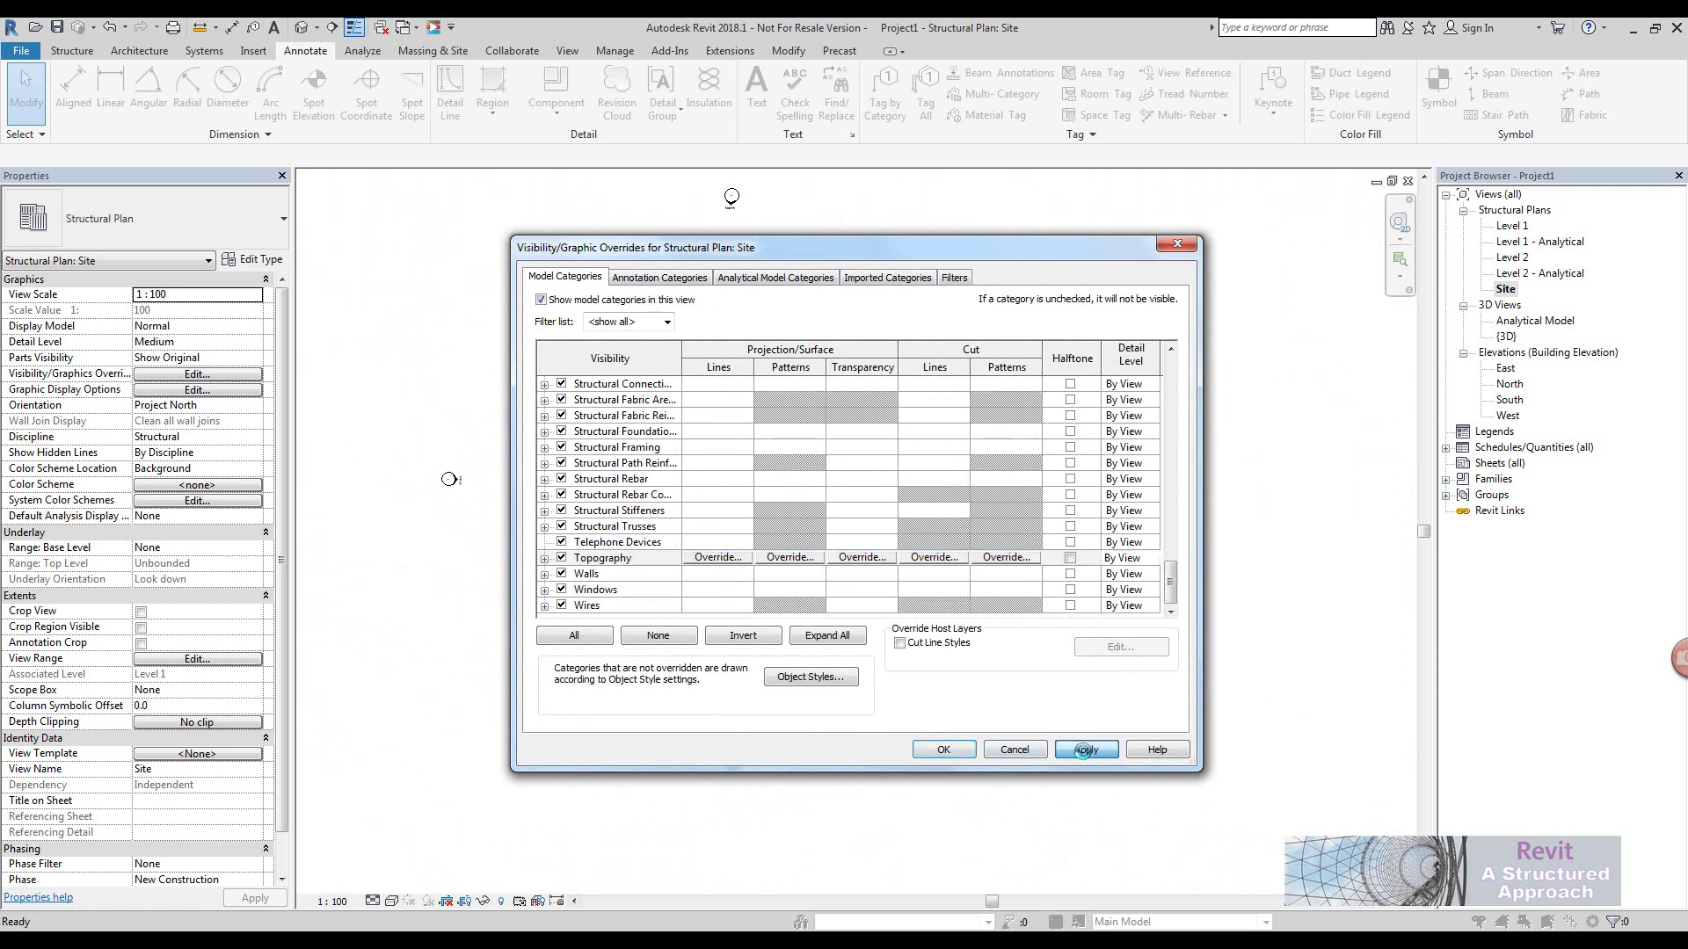
click(958, 747)
scroll(808, 615, up, 5)
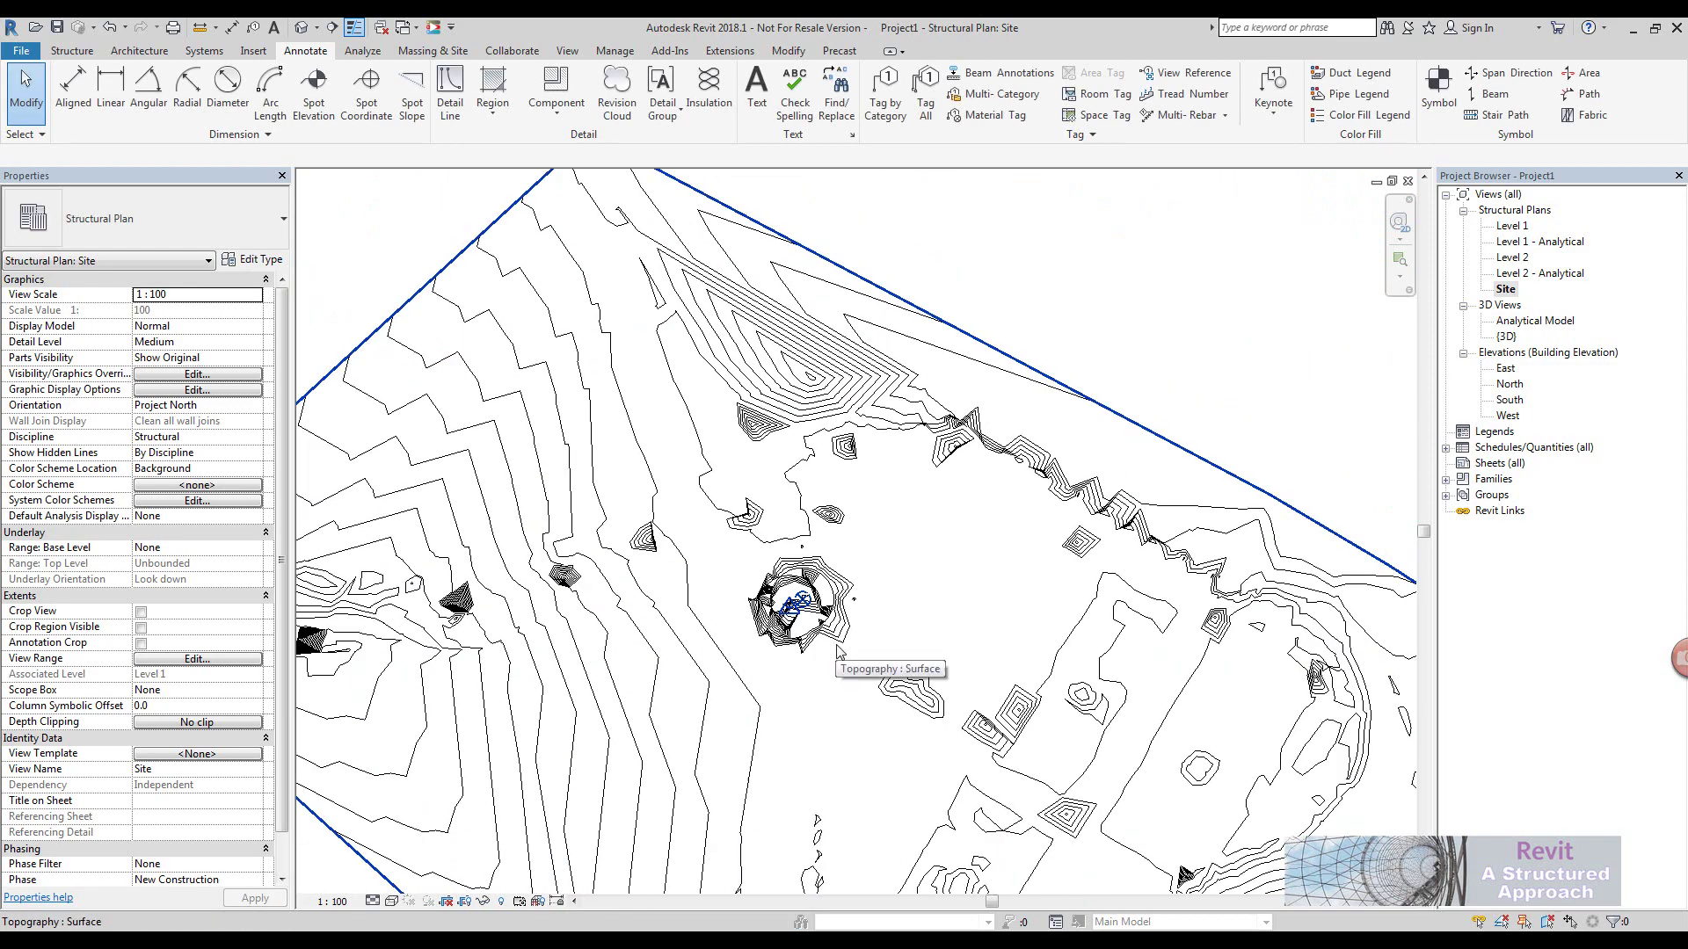
scroll(835, 633, down, 4)
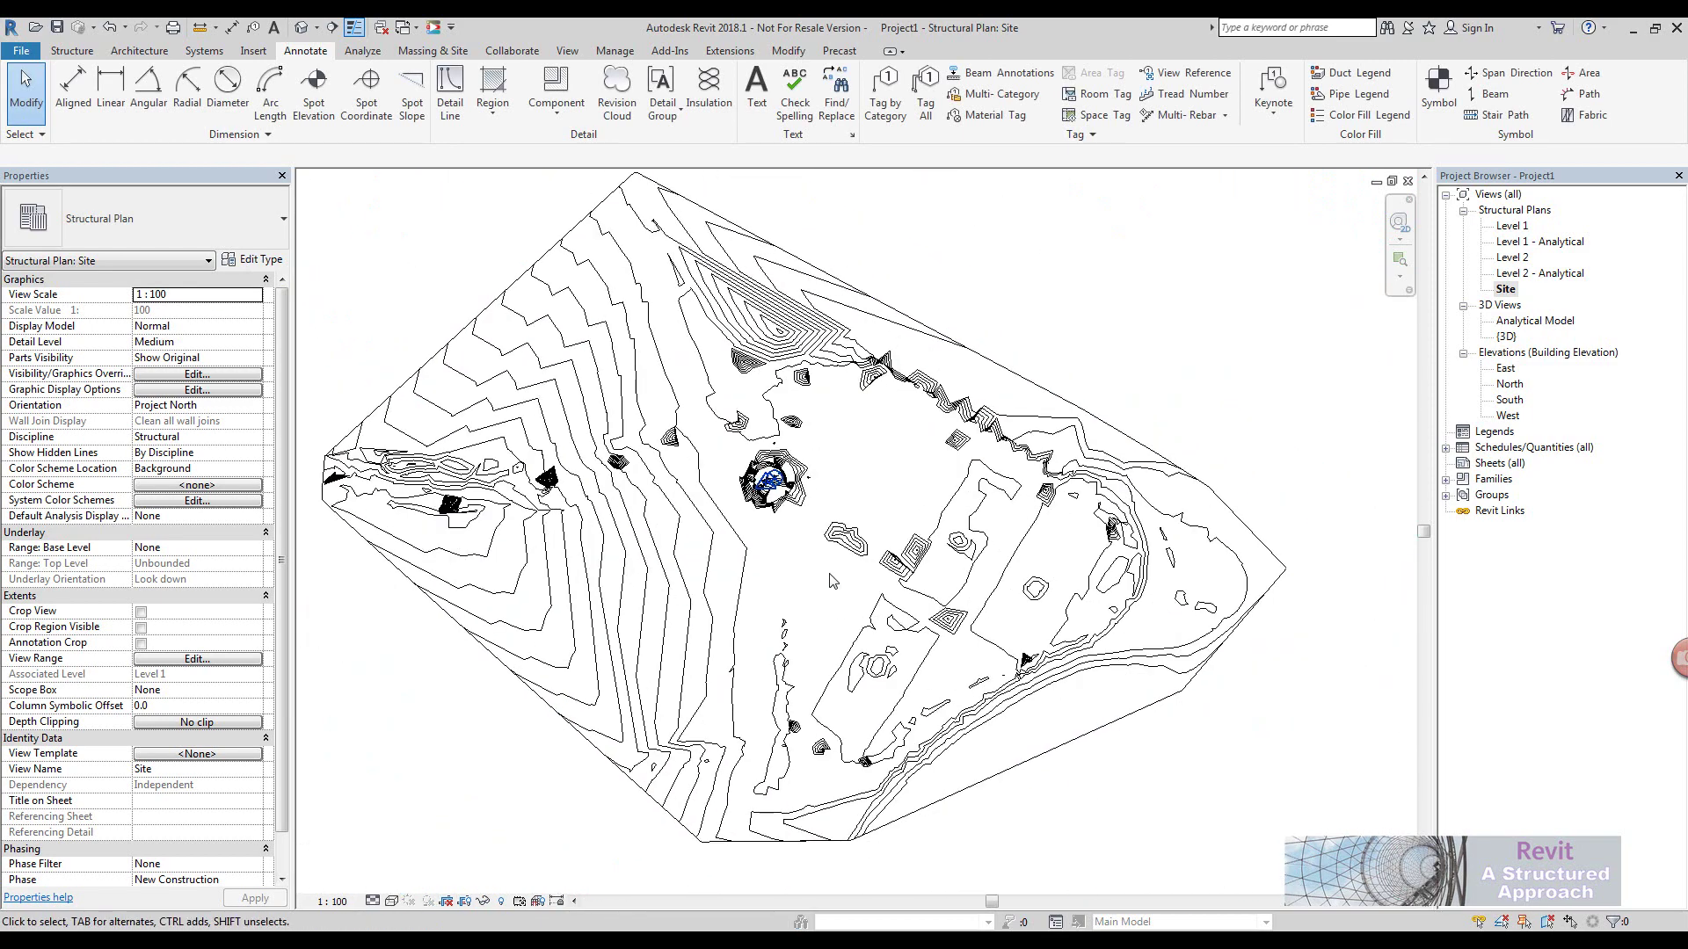